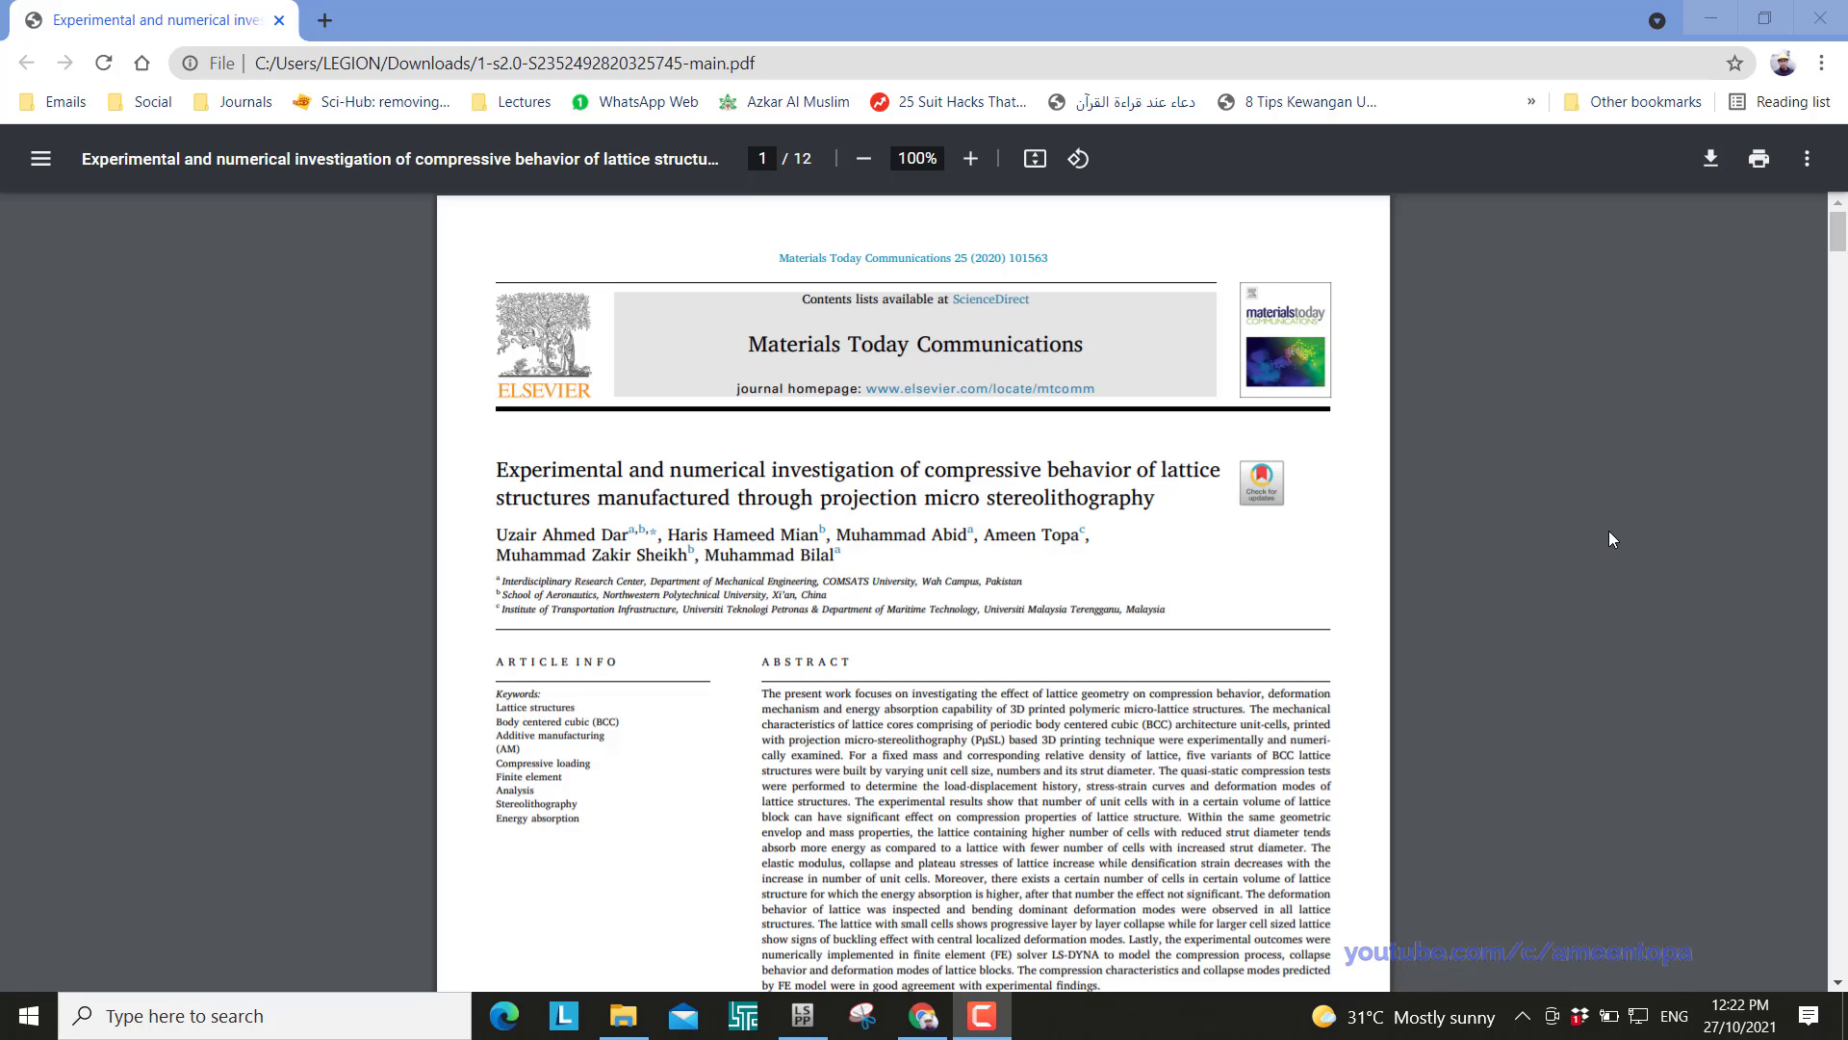
Review the BCC lattice unit-cell figure on page 3 of the PDF, then switch to LS-PrePost
scroll(1609, 530, "down", 20)
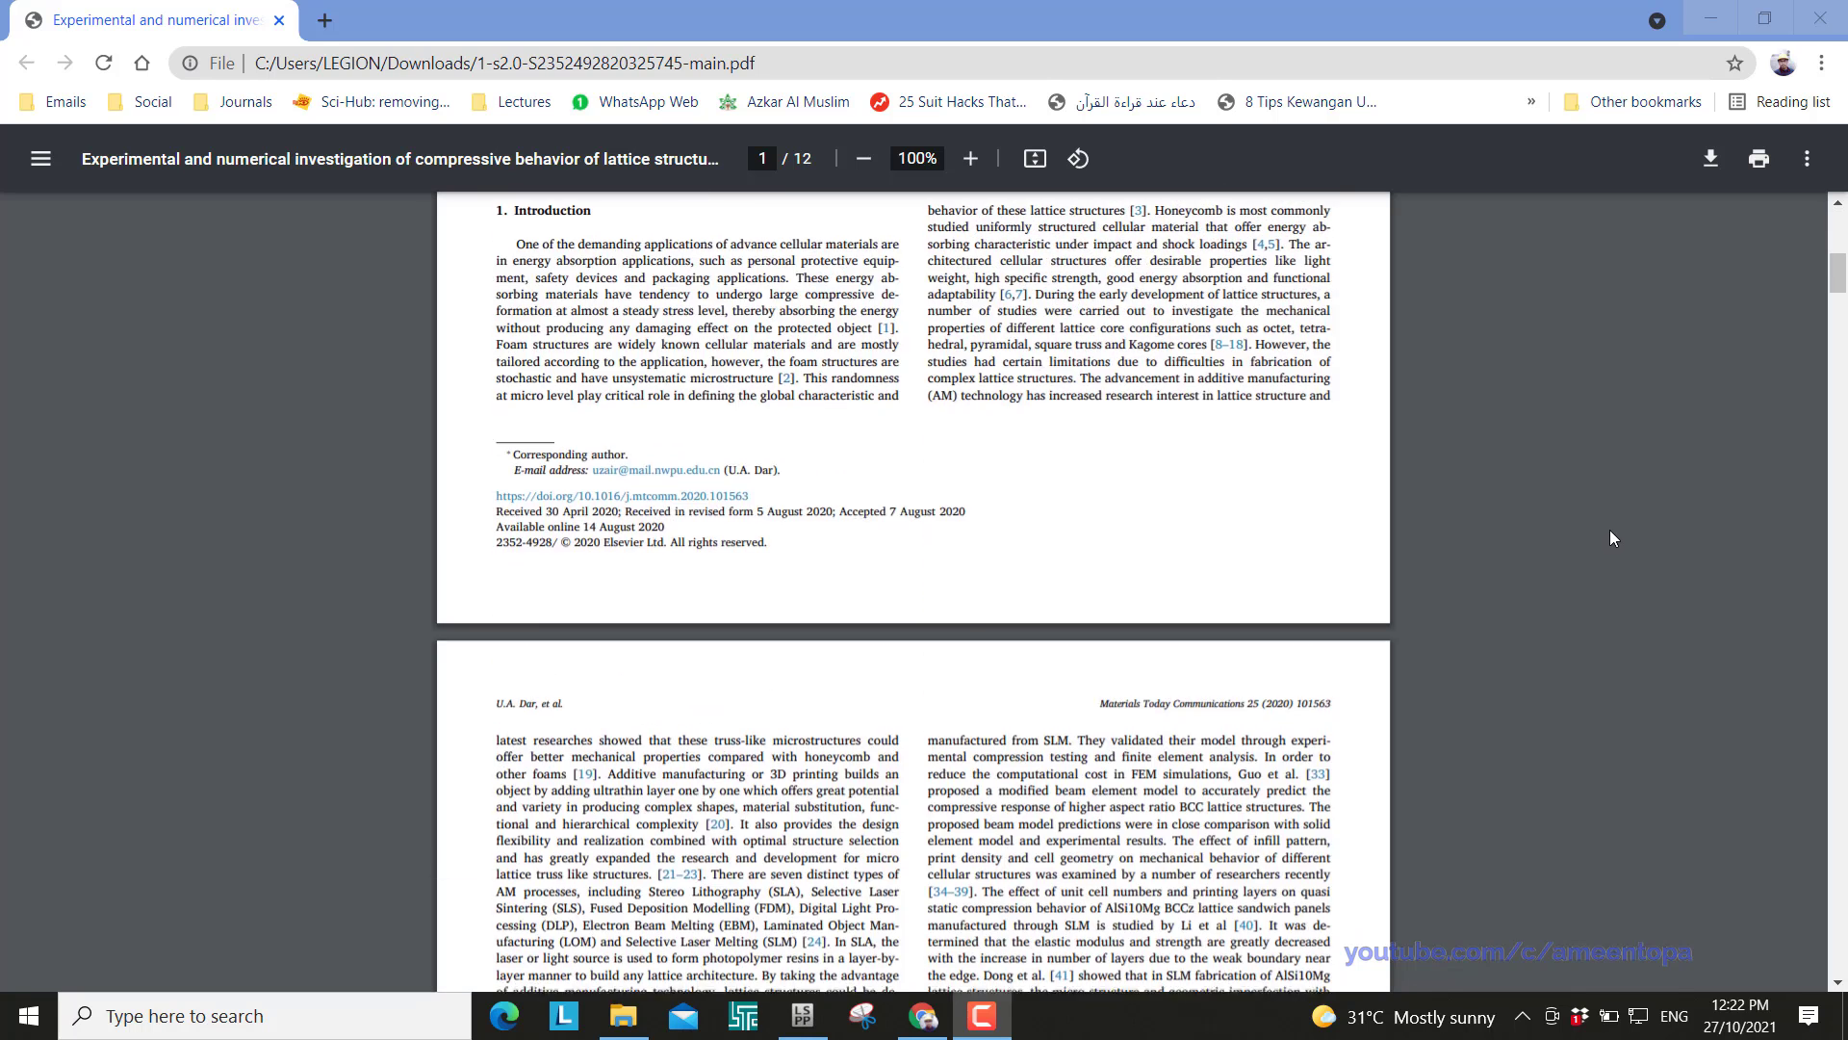
scroll(1609, 529, "up", 5)
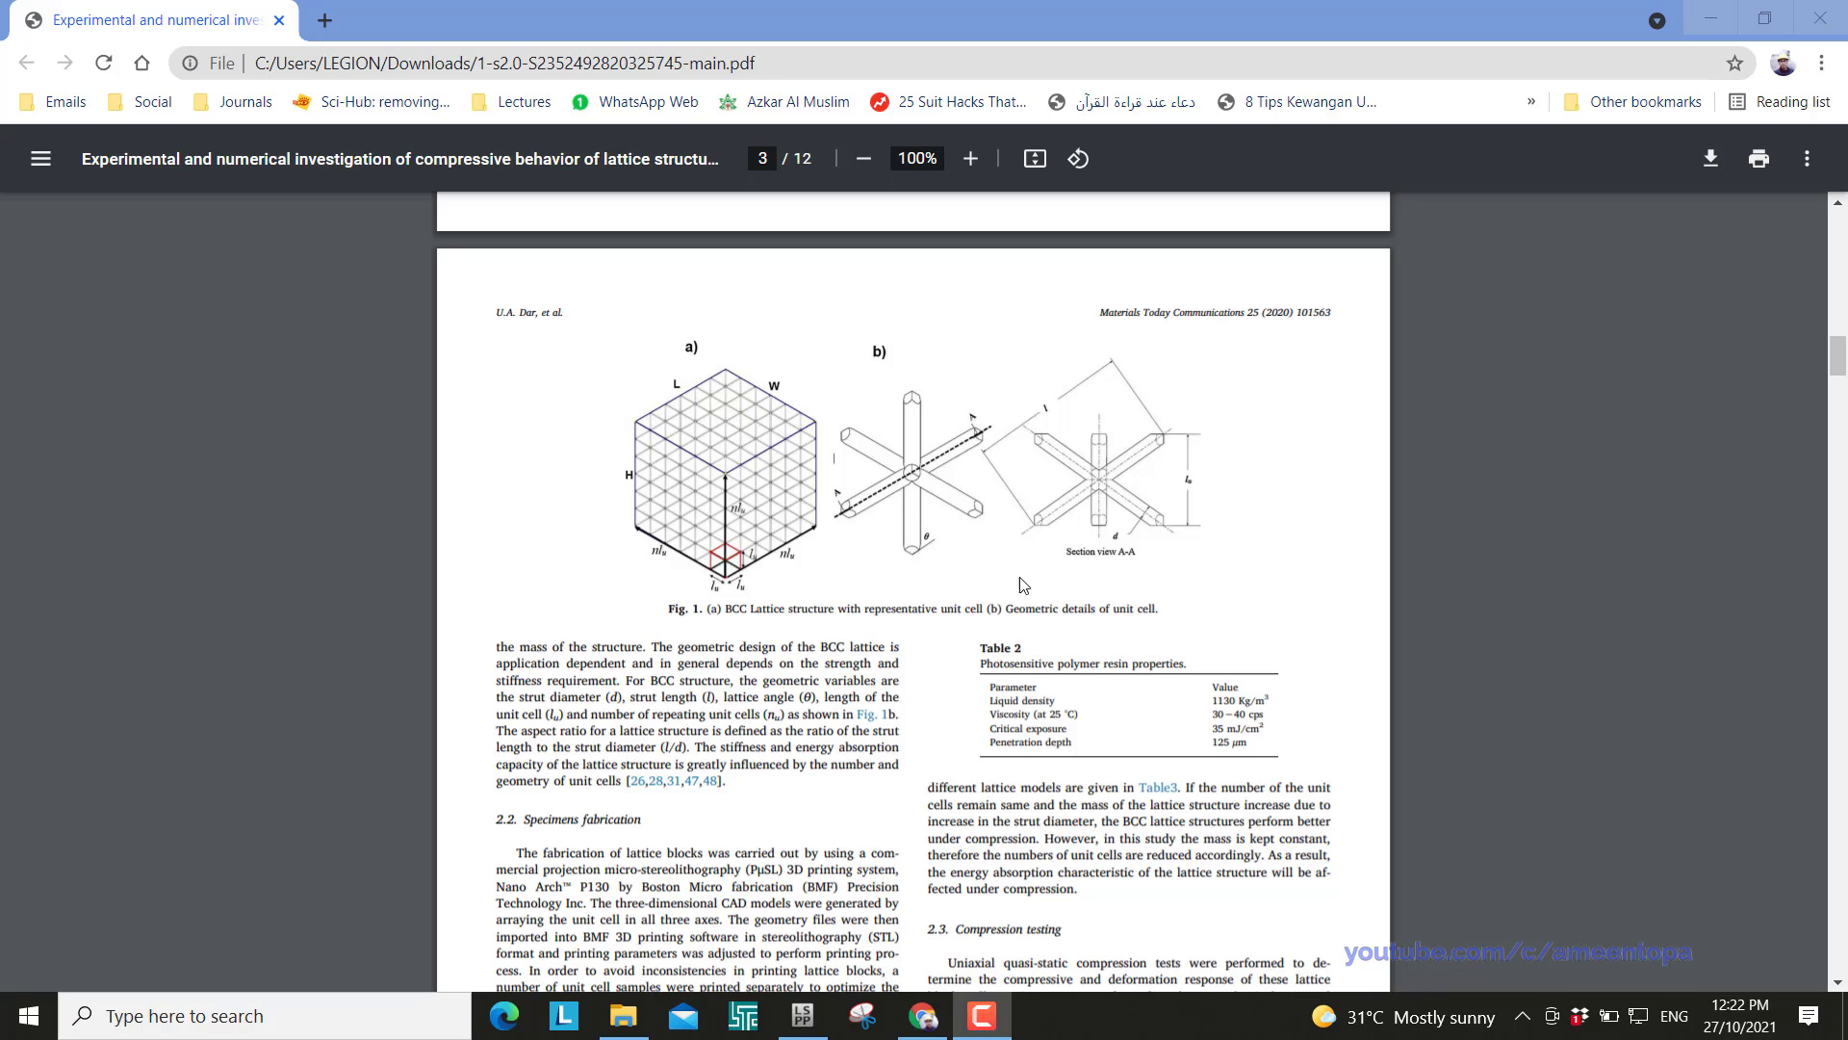
left_click(807, 1020)
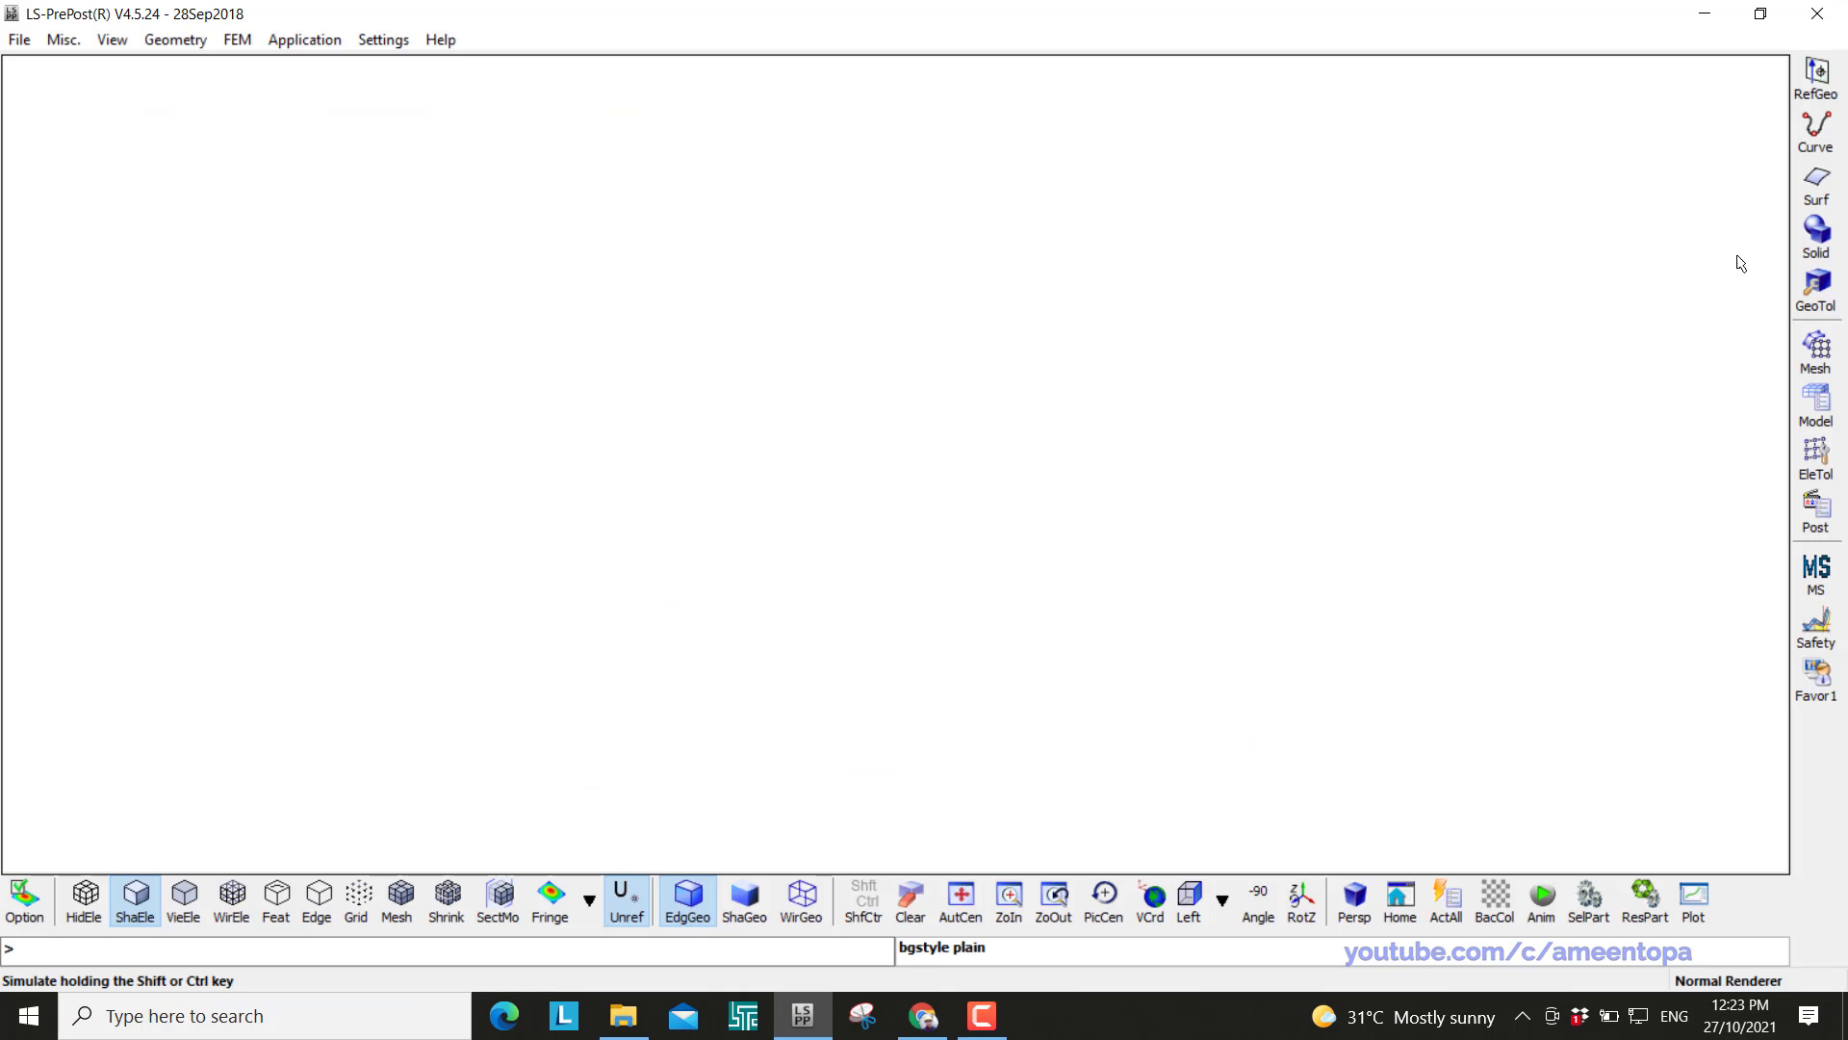
Create a solid box from corner (-1,-1,-1) to (1,1,1) as Solid-Box 1
left_click(1816, 231)
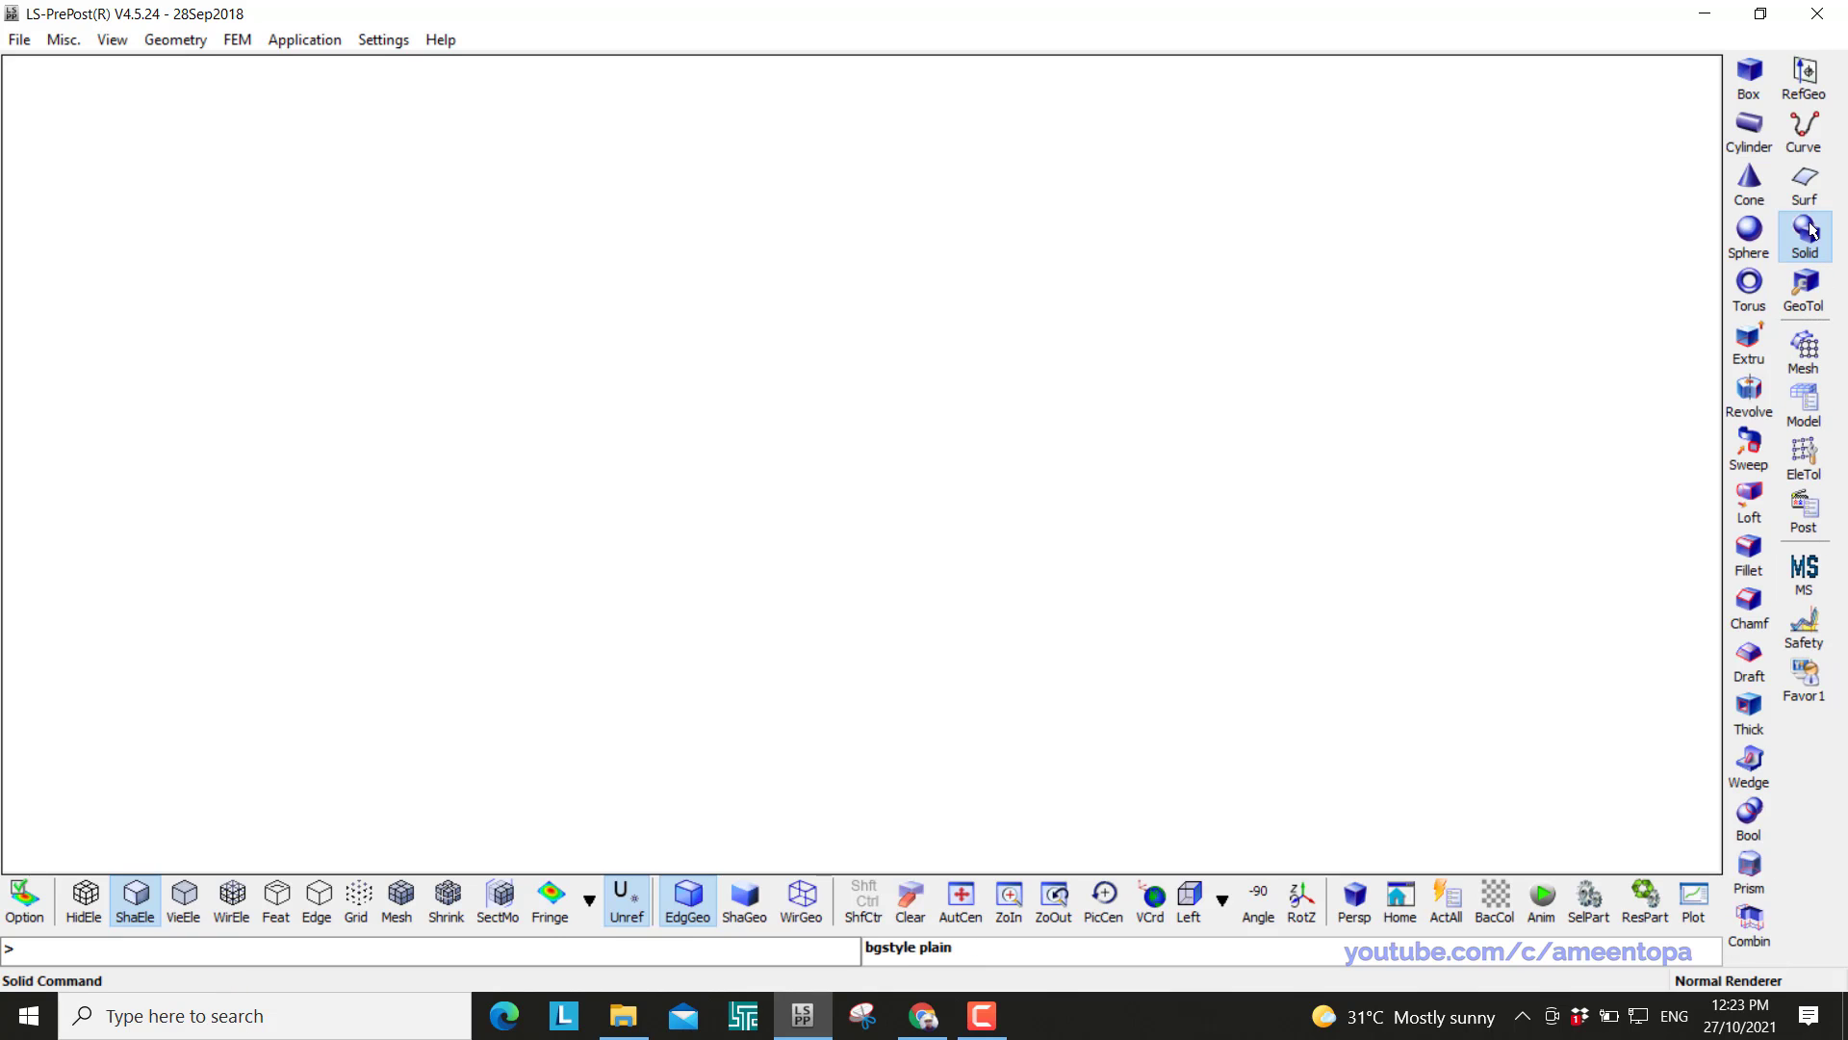
left_click(1749, 76)
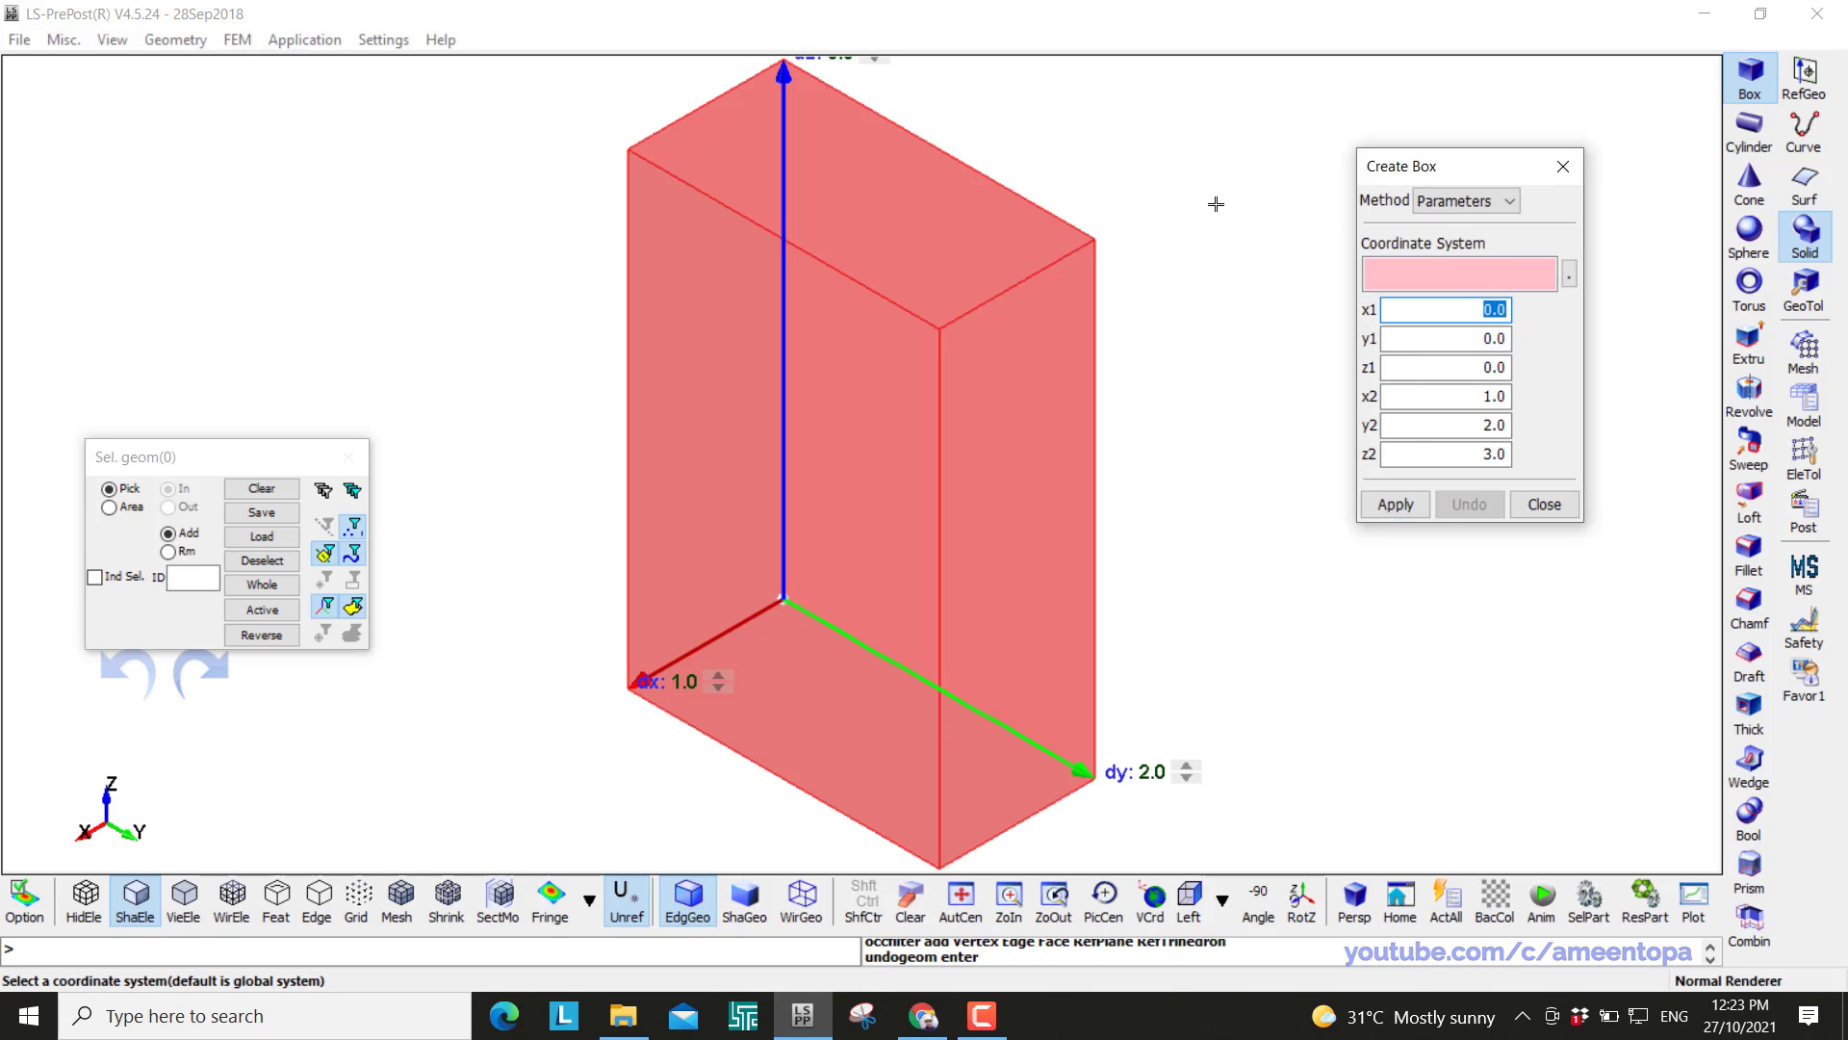
type("-1")
key("Tab")
type("-1")
key("Tab")
type("1\t1\t1\t1")
key("Return")
left_click(1472, 371)
type("-")
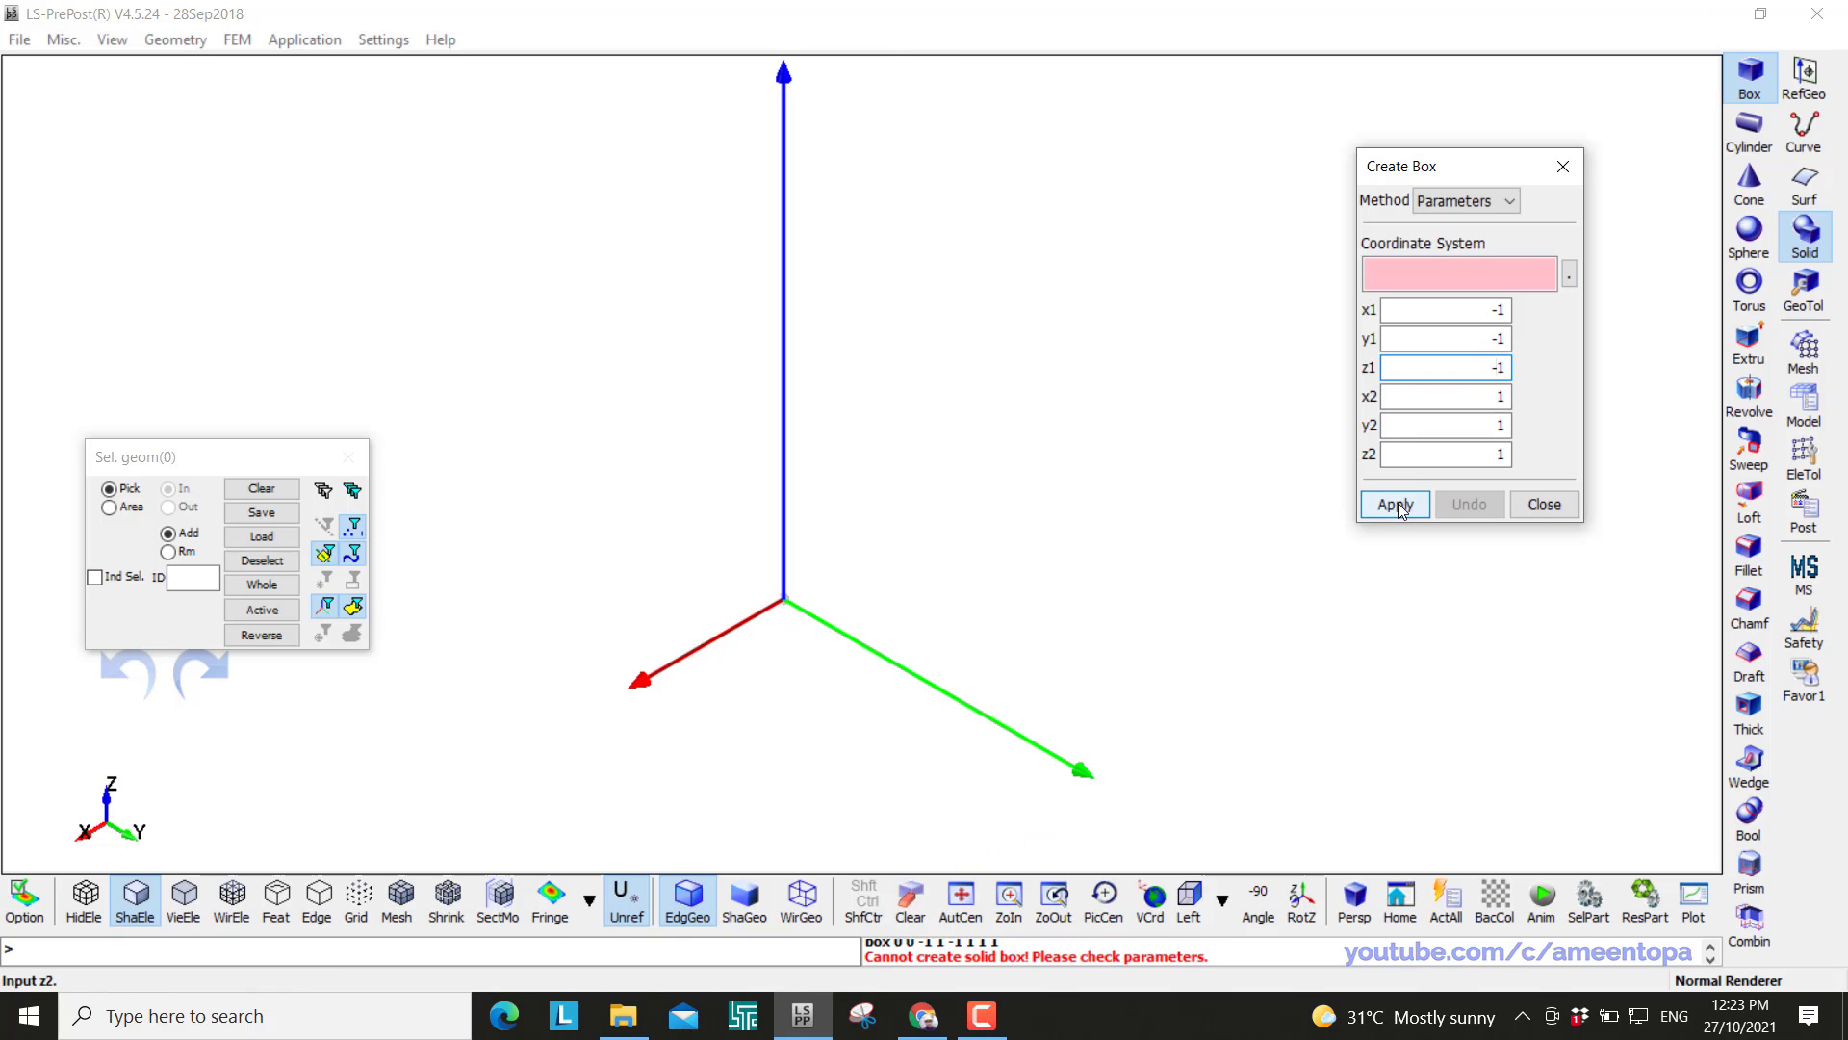
left_click(1396, 505)
scroll(1097, 389, "down", 2)
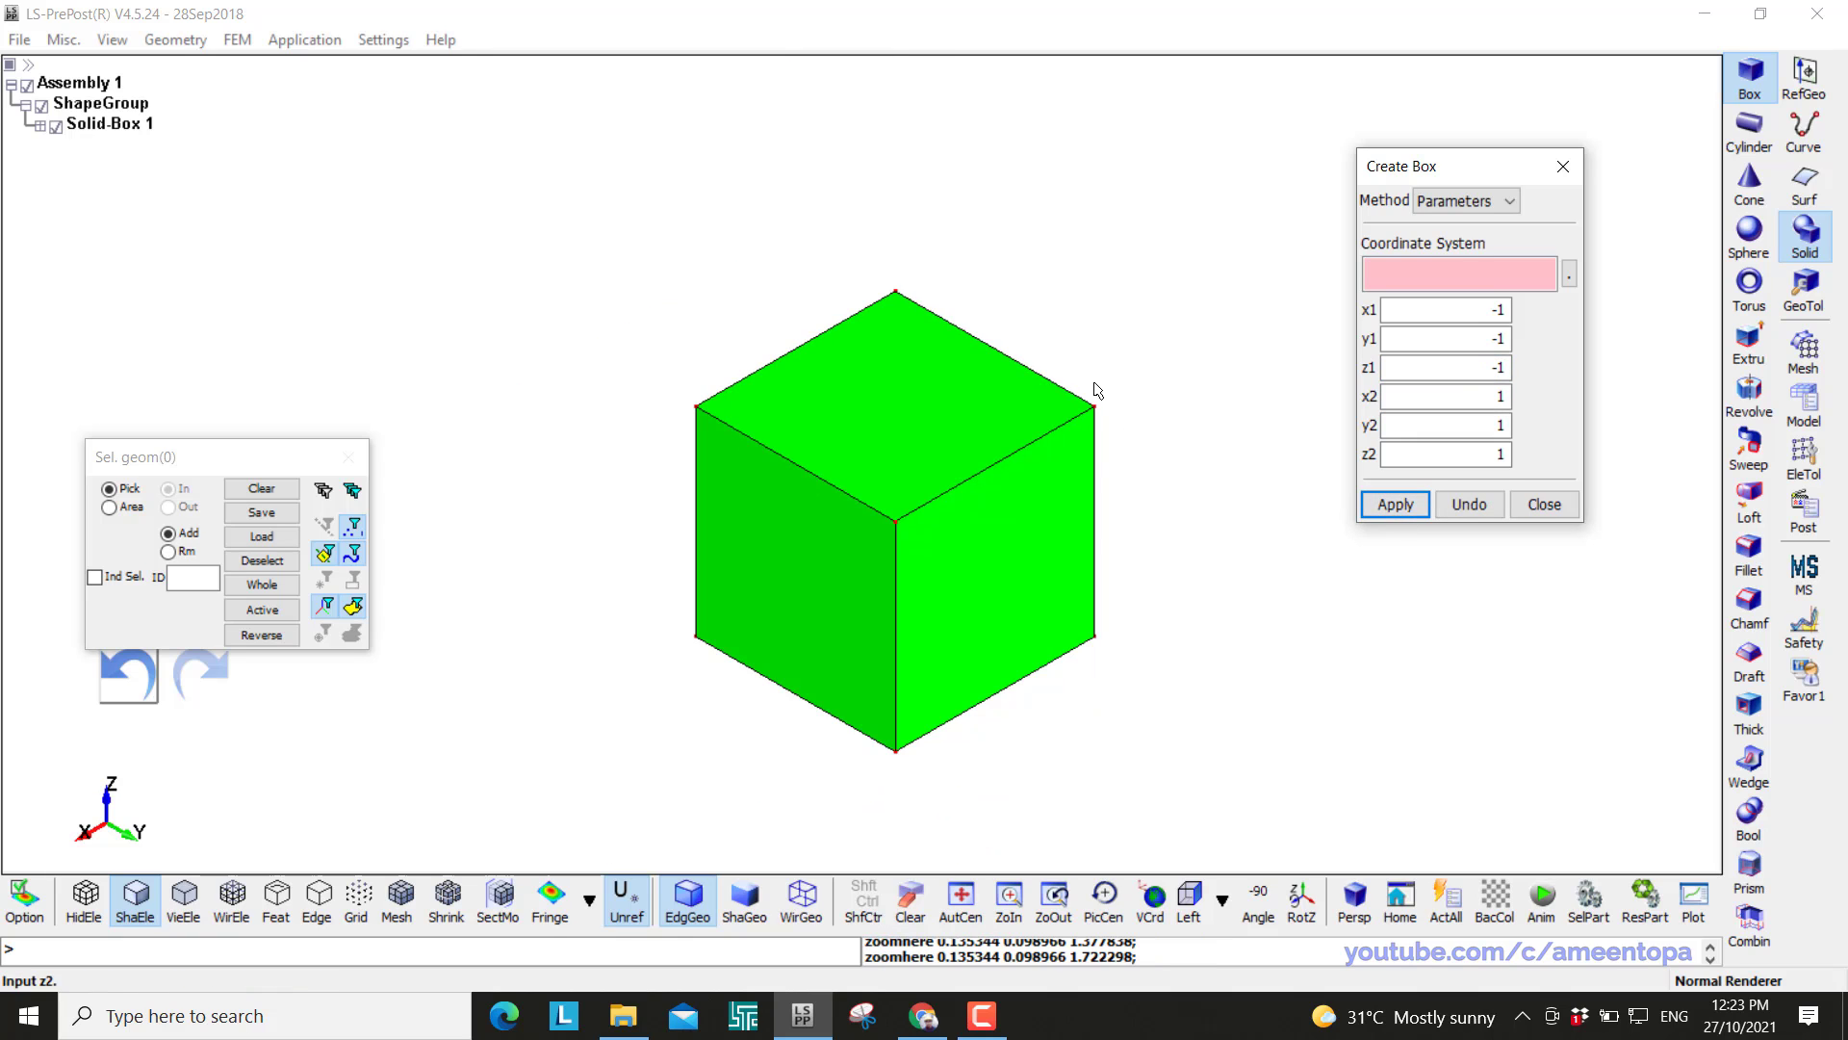
scroll(1074, 354, "up", 2)
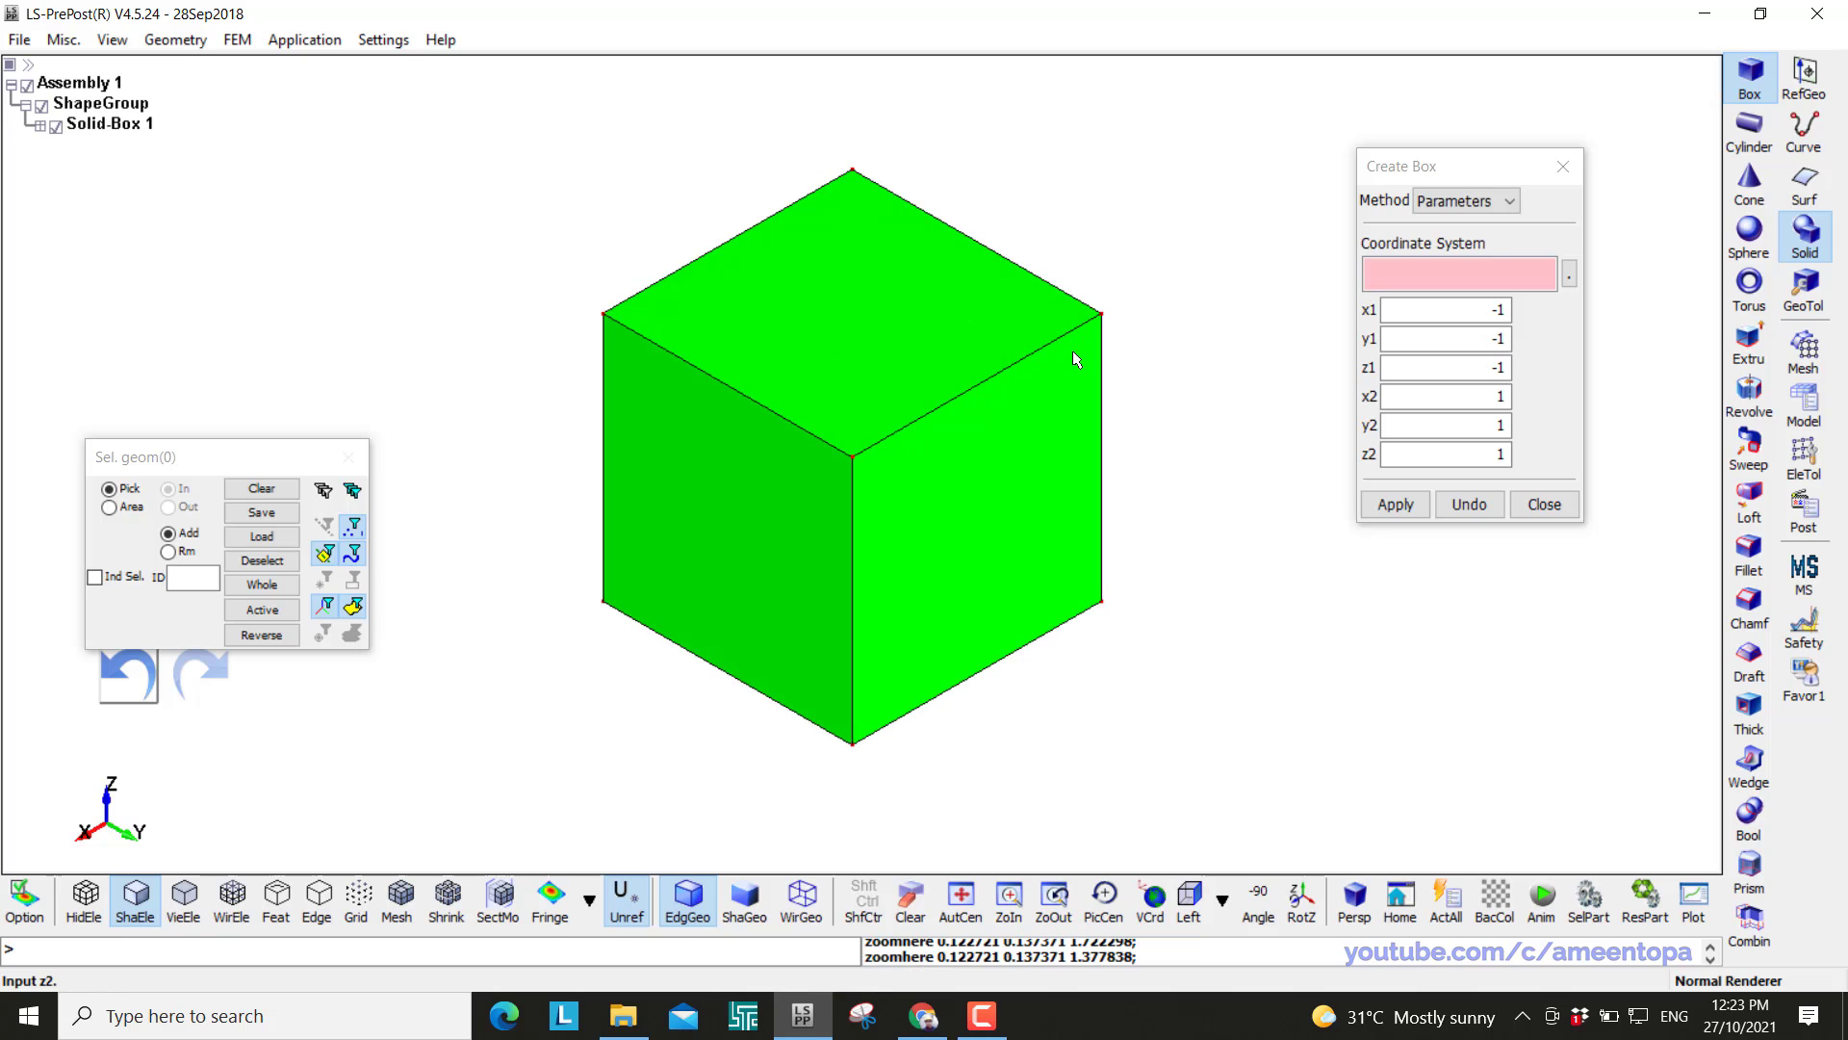
Start a Bot/Top Pnt cylinder between opposite cube corner vertices 5 and 4
left_click(1758, 128)
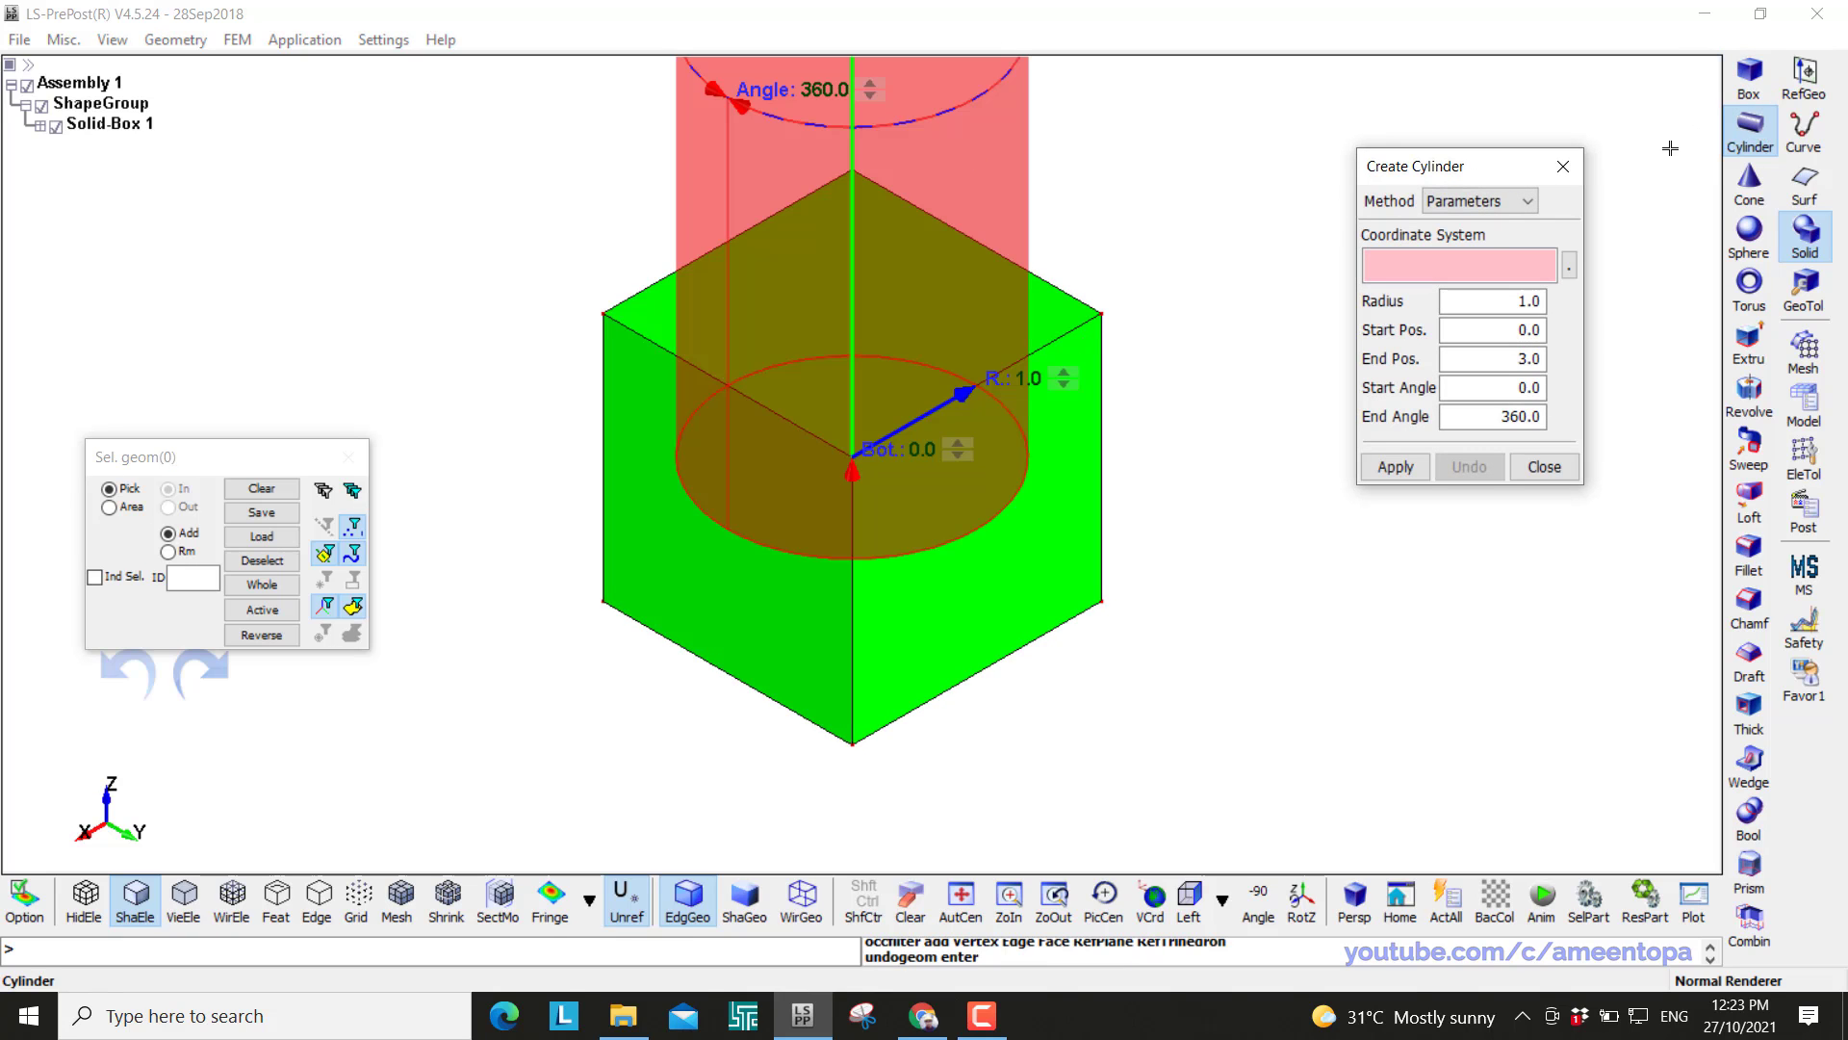
left_click(1528, 201)
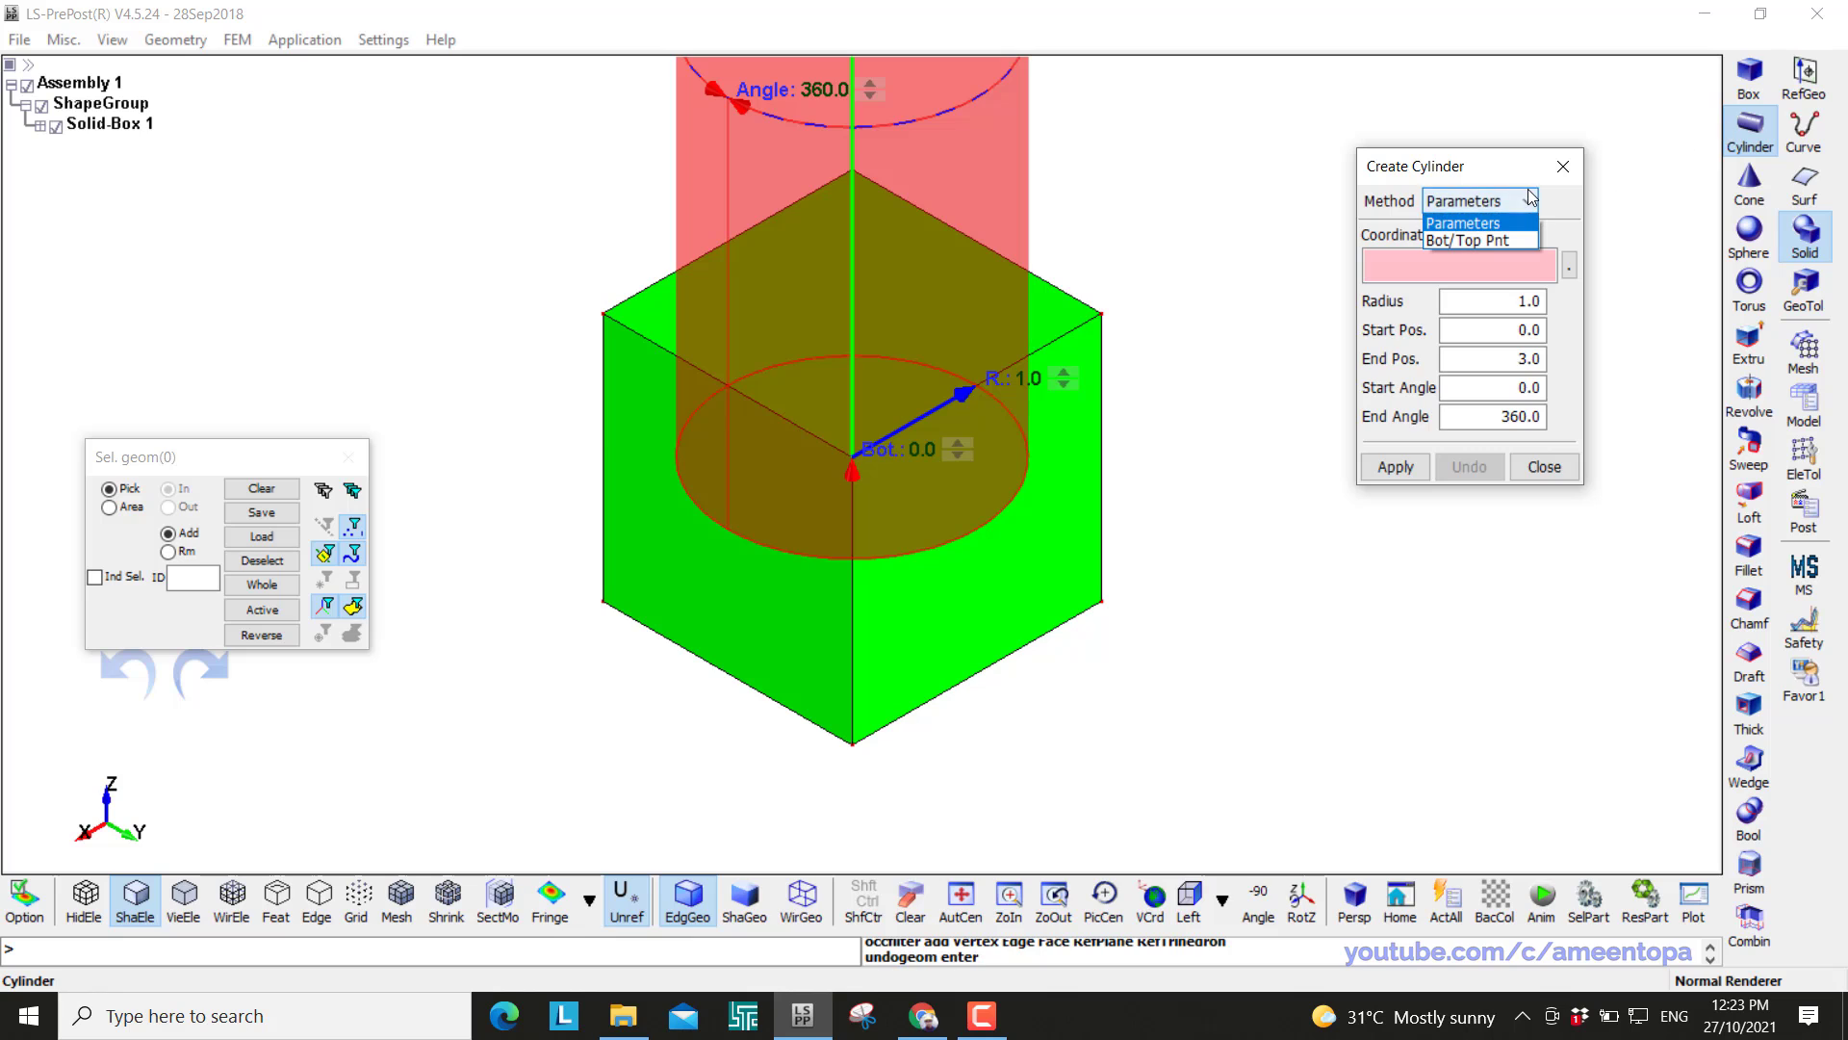
left_click(1480, 237)
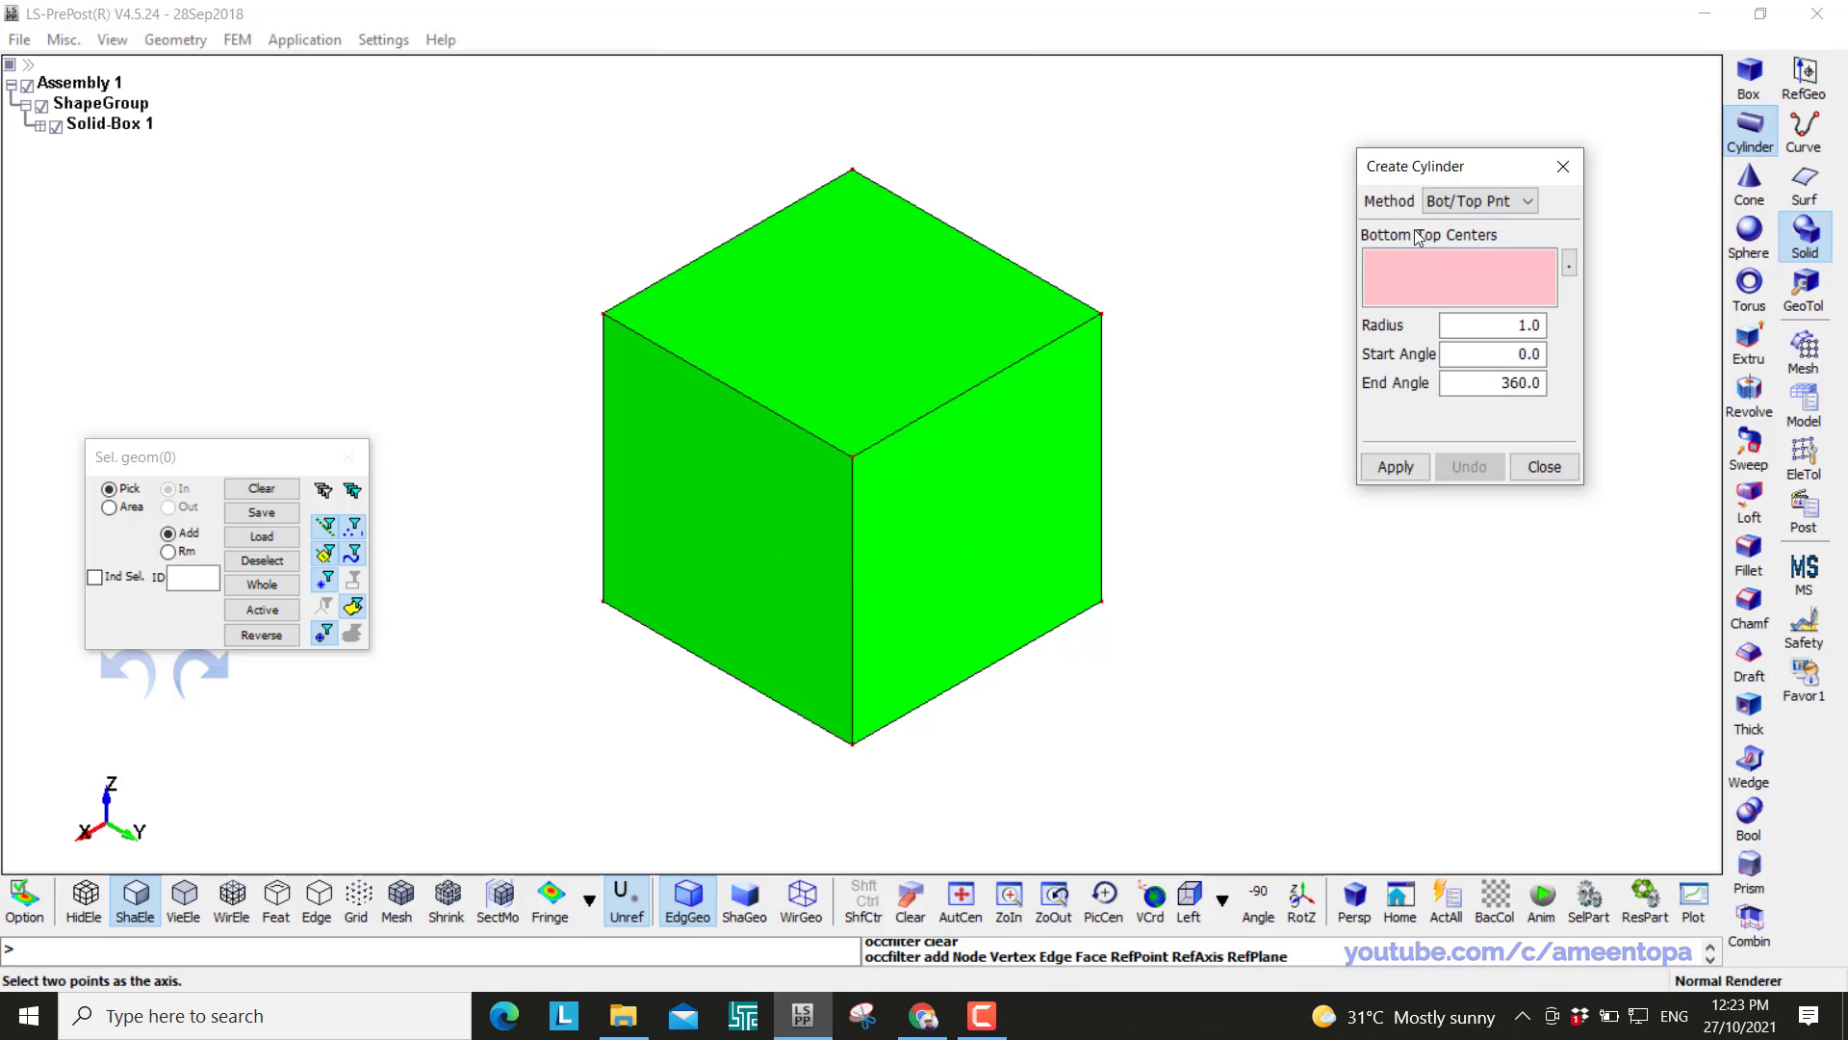
scroll(575, 310, "up", 5)
scroll(575, 310, "up", 2)
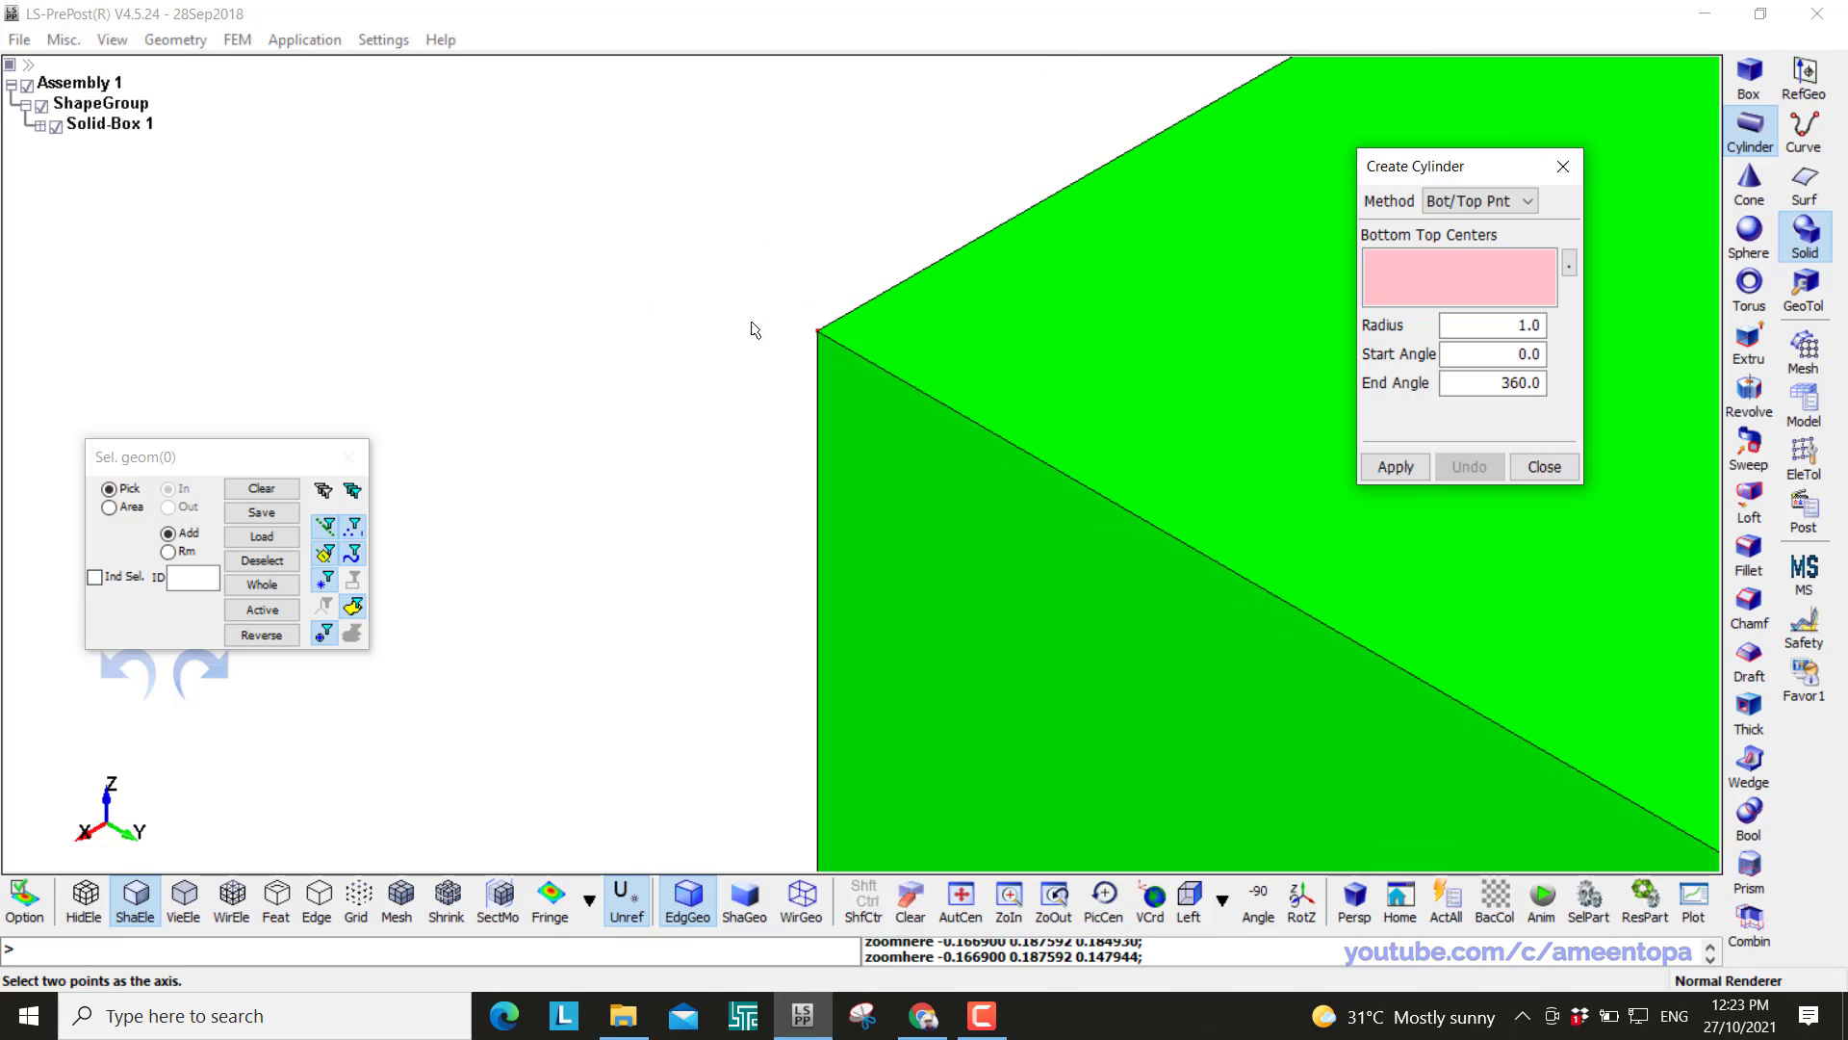
left_click(815, 332)
scroll(792, 354, "down", 5)
scroll(1290, 640, "up", 4)
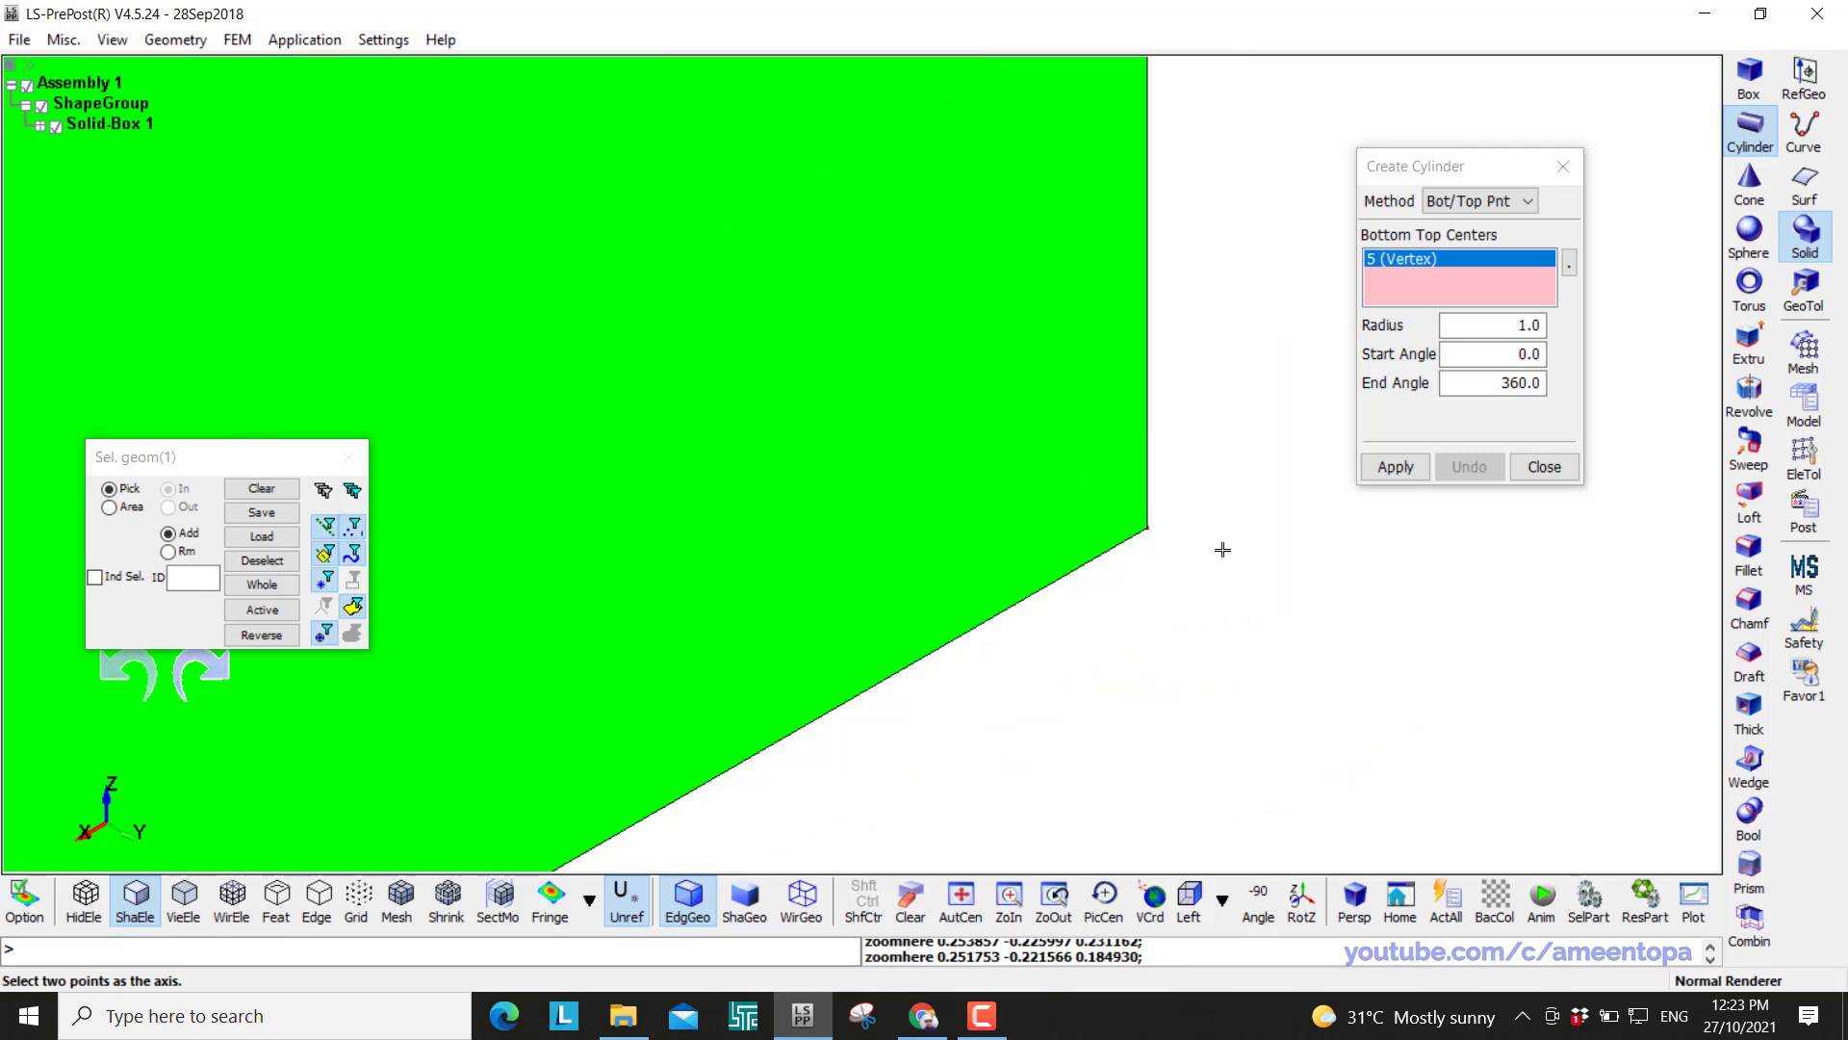
left_click(1147, 531)
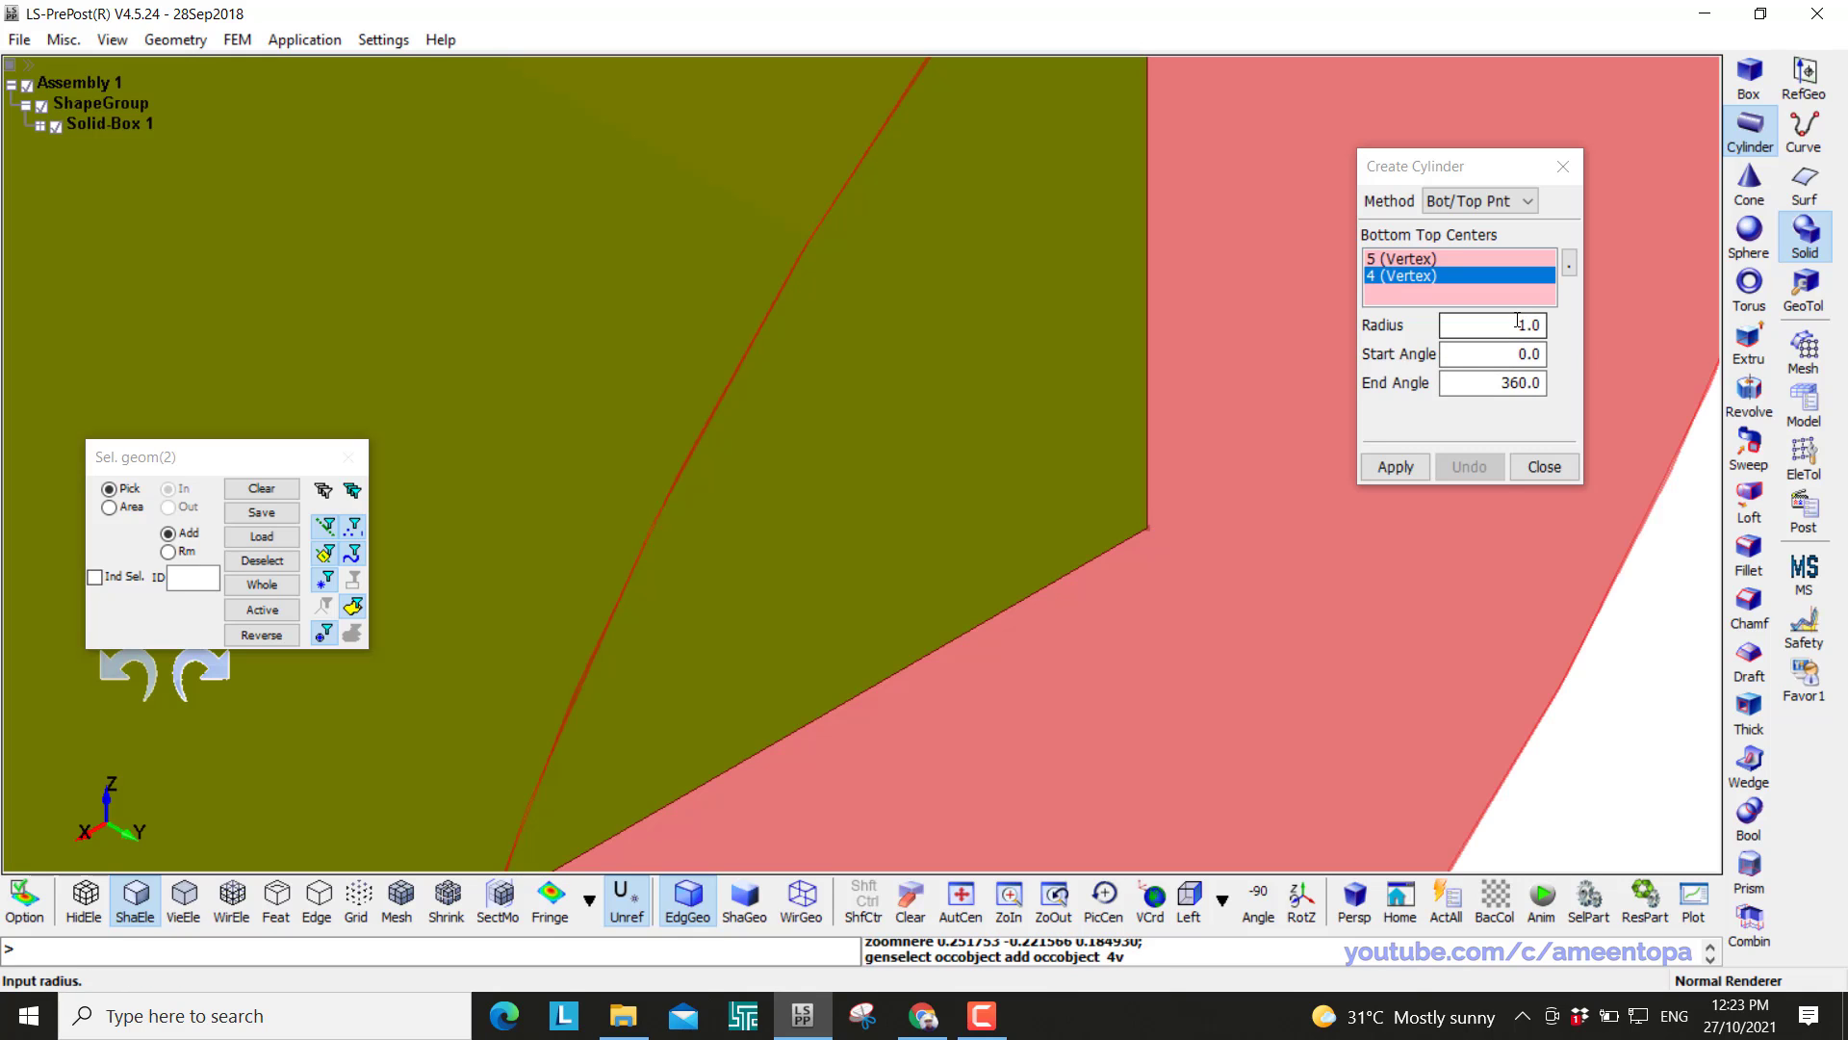
Set the cylinder radius to 0.2 and create the diagonal strut Solid-Cylinder 2
scroll(908, 441, "down", 5)
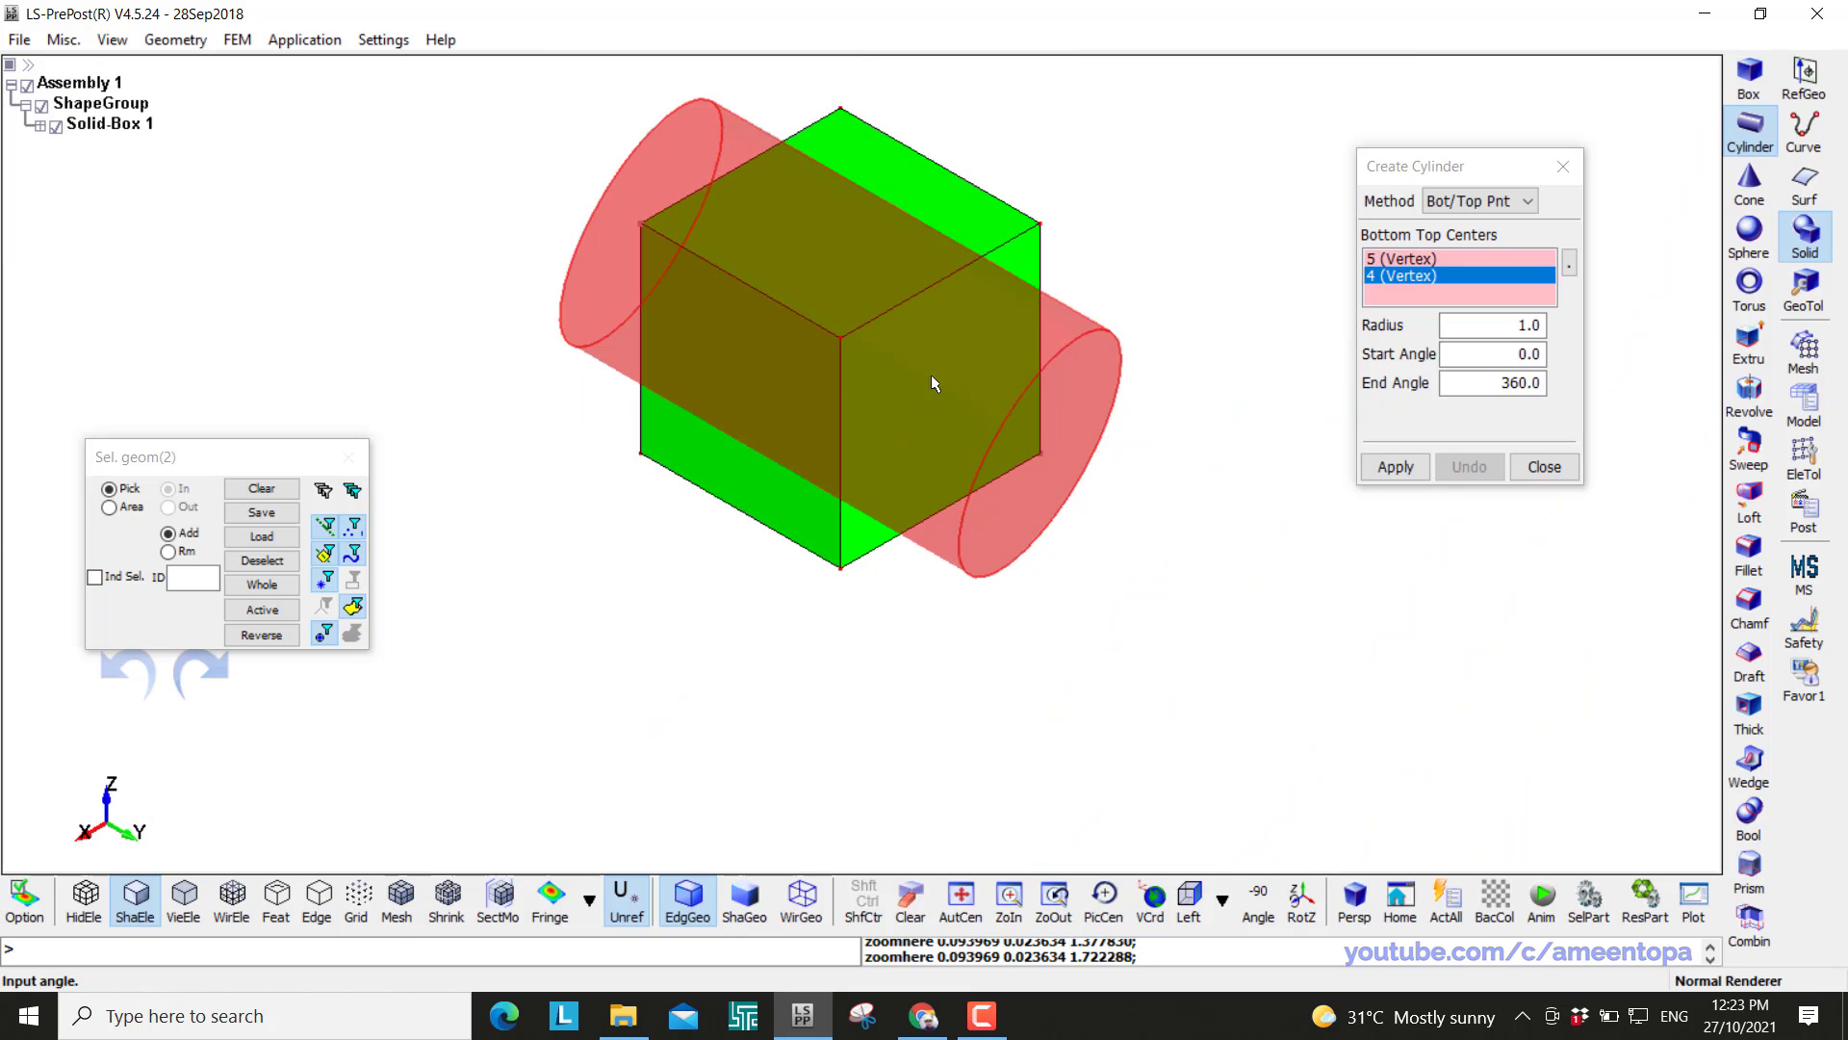
scroll(928, 373, "up", 4)
double_click(1529, 326)
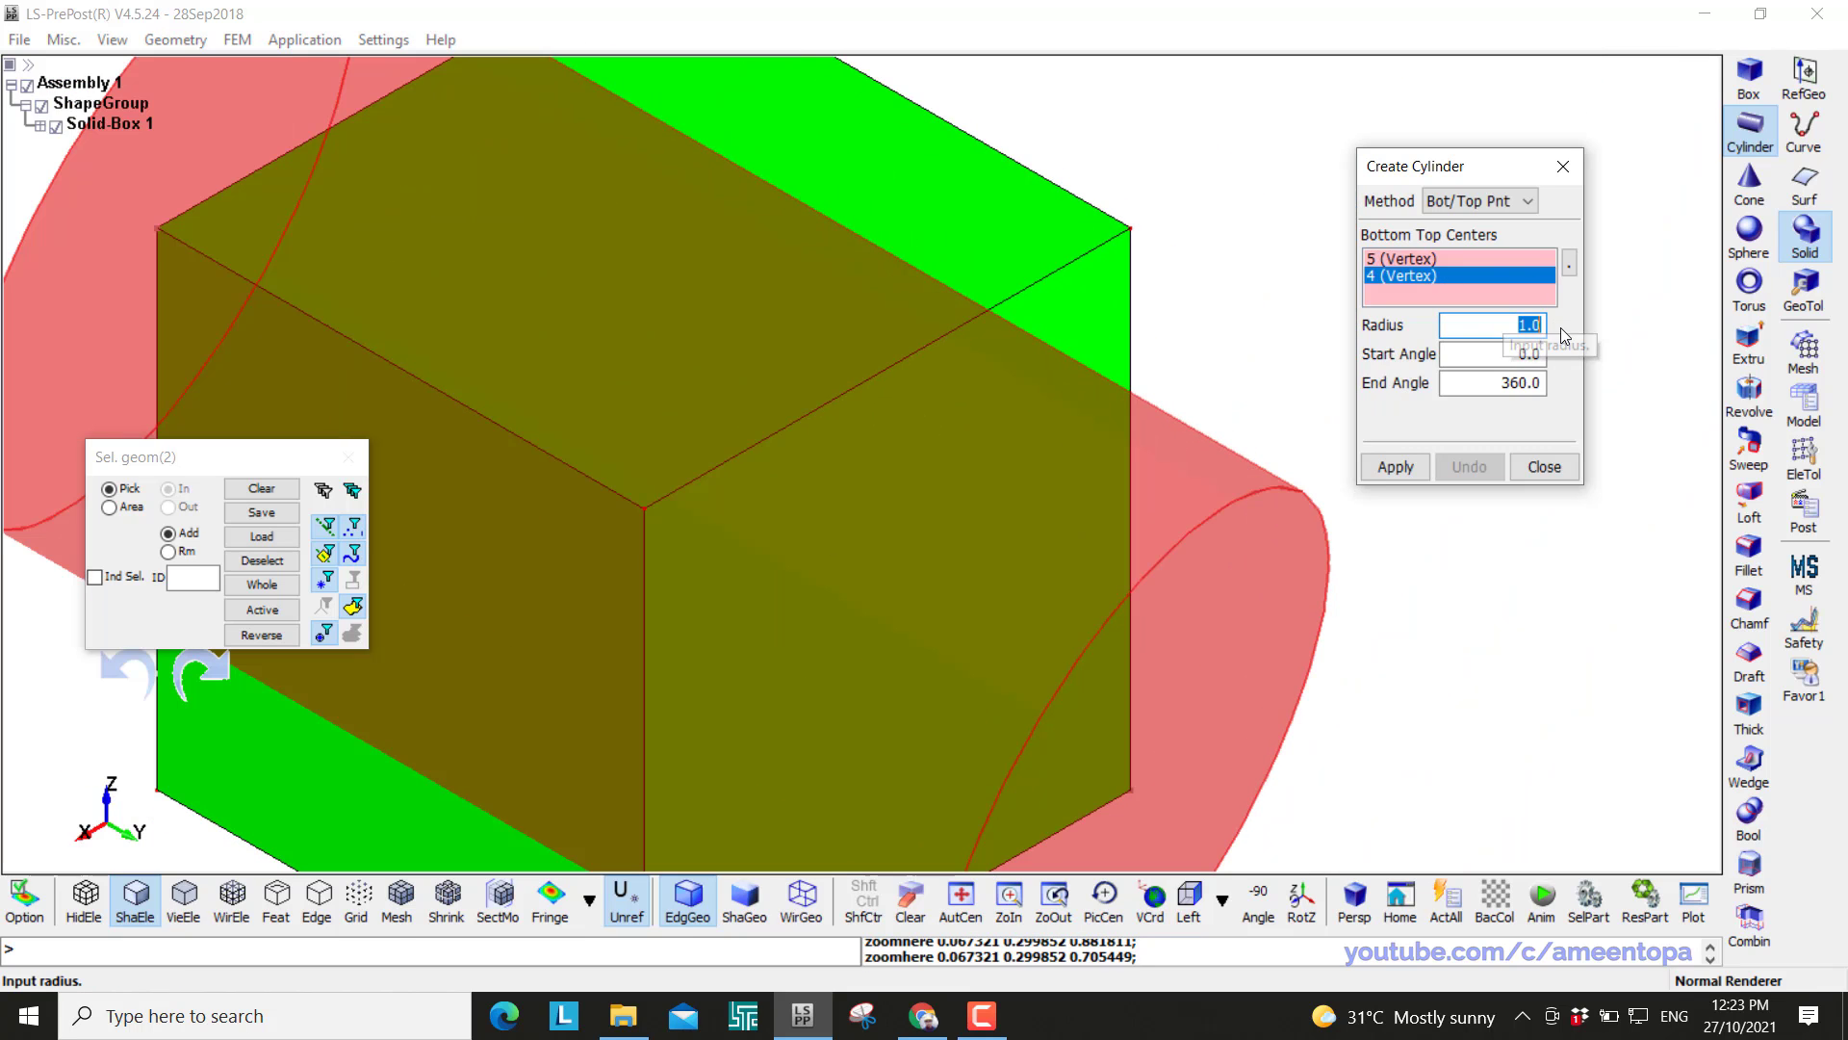
type("0.2")
left_click(1395, 467)
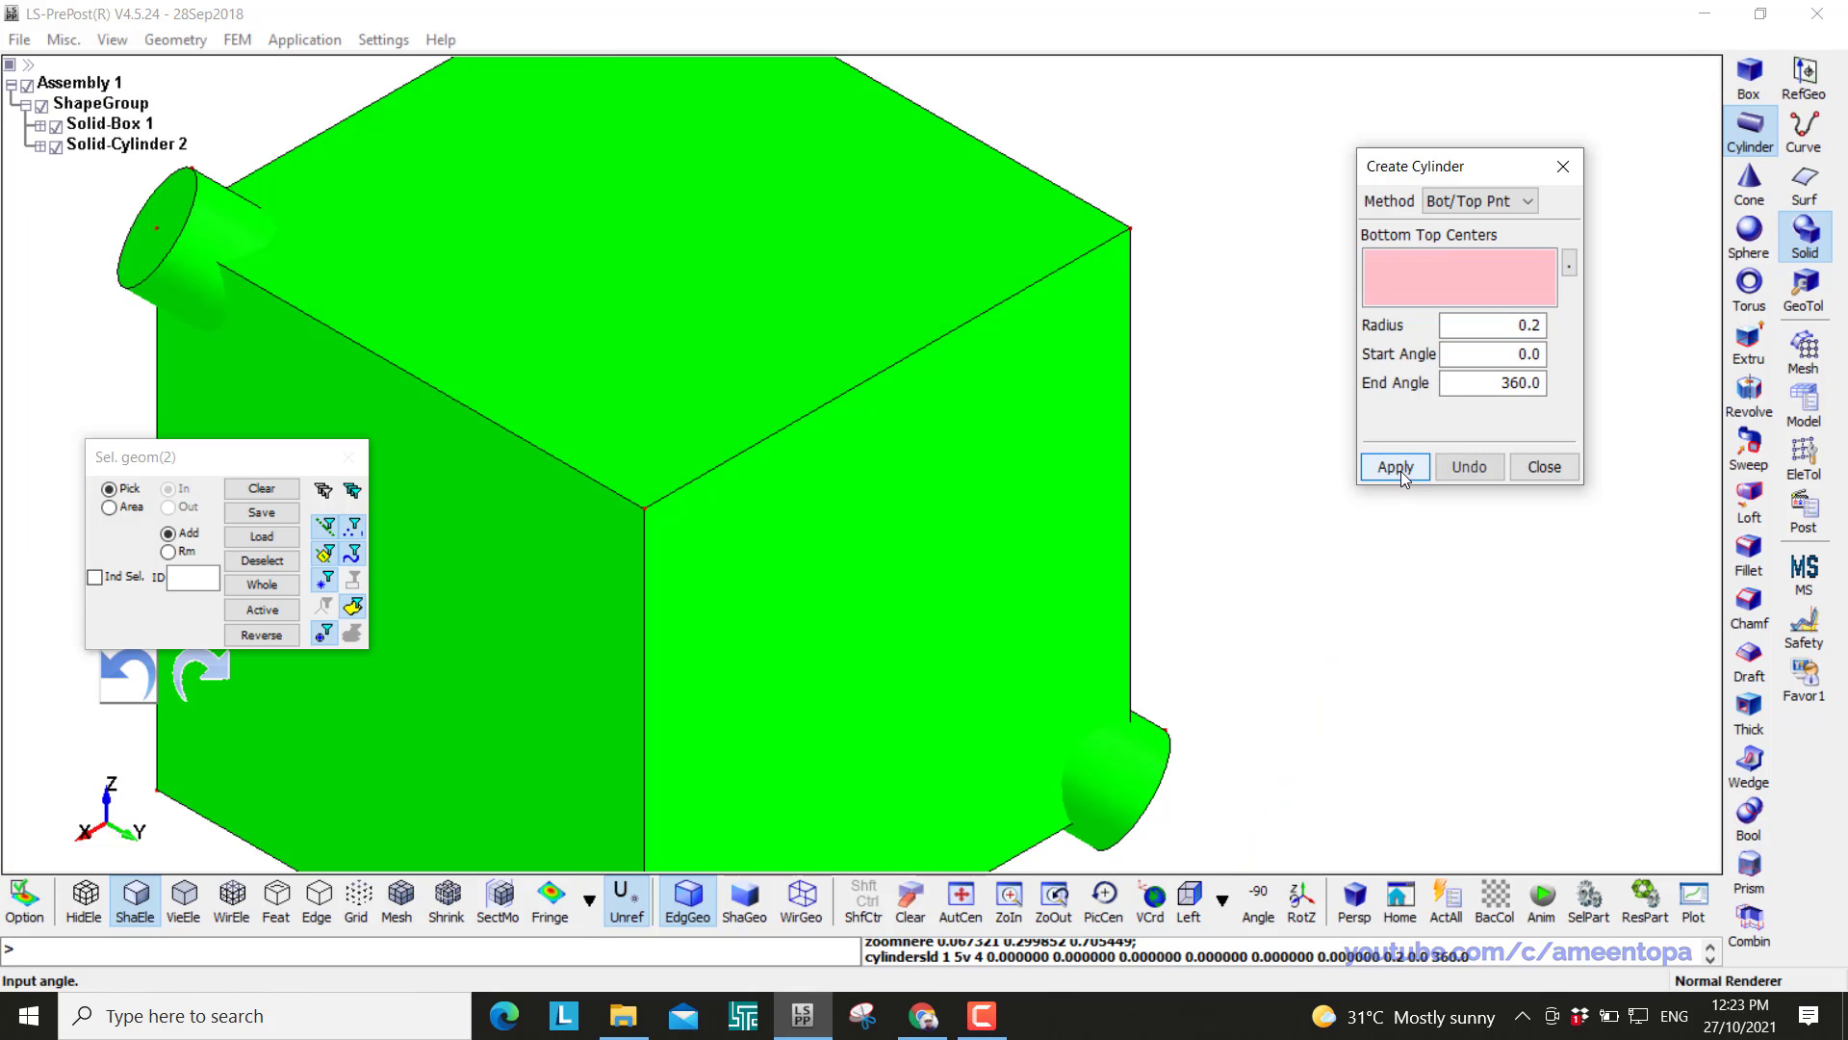
Pick corner vertex 3 as the strut start and remove the wrongly picked end point
scroll(859, 323, "down", 3)
scroll(861, 324, "up", 6)
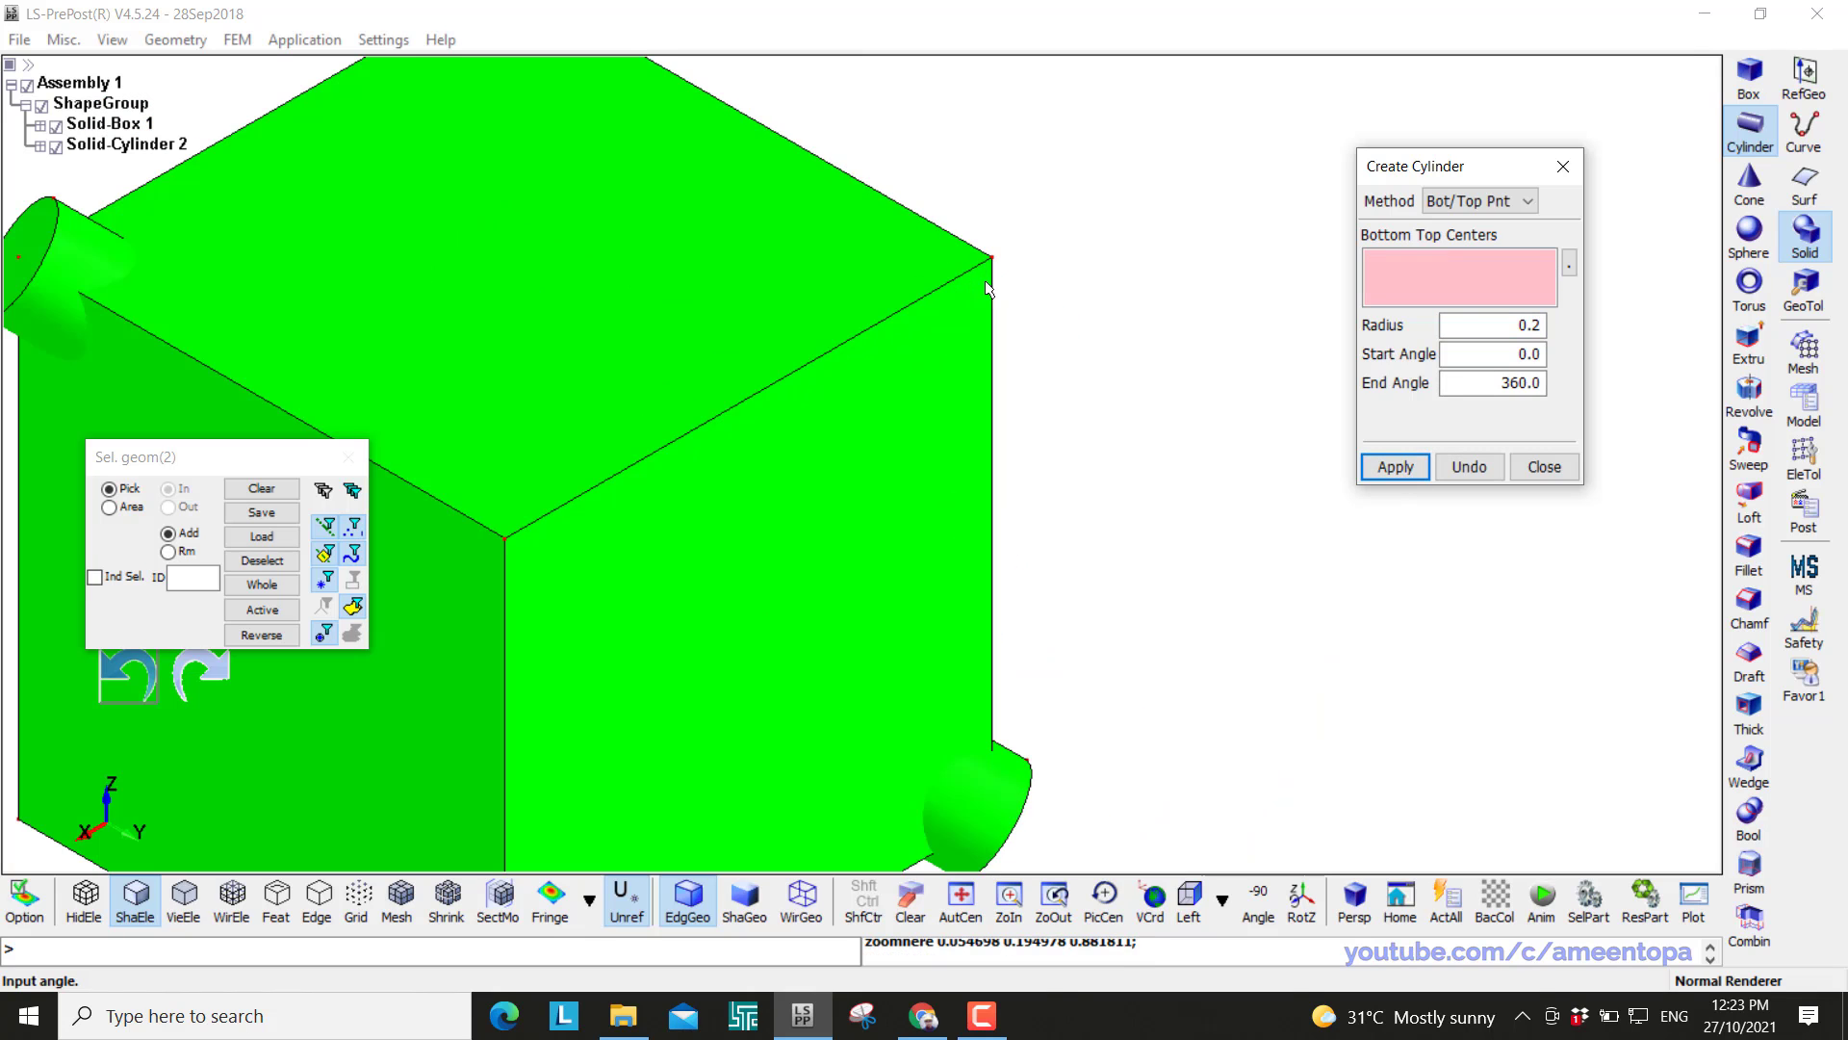
left_click(865, 407)
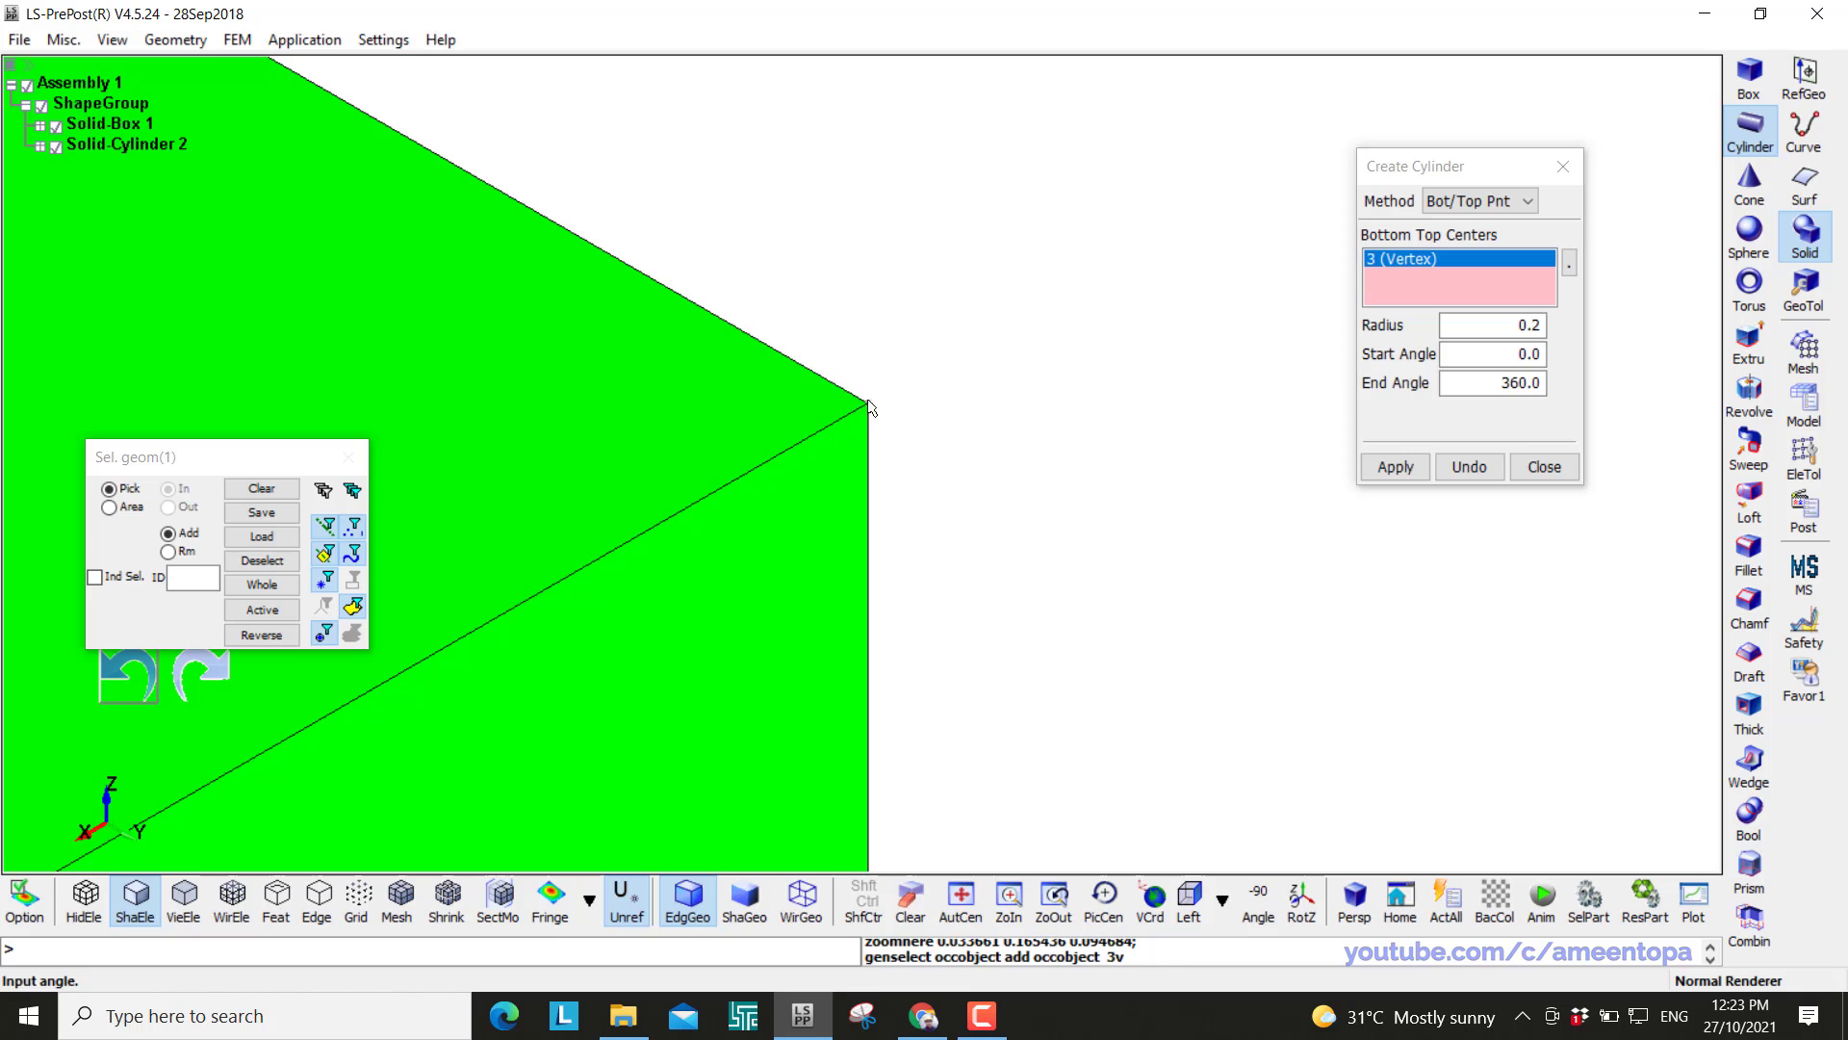
scroll(1063, 326, "down", 5)
scroll(865, 424, "up", 8)
left_click(626, 573)
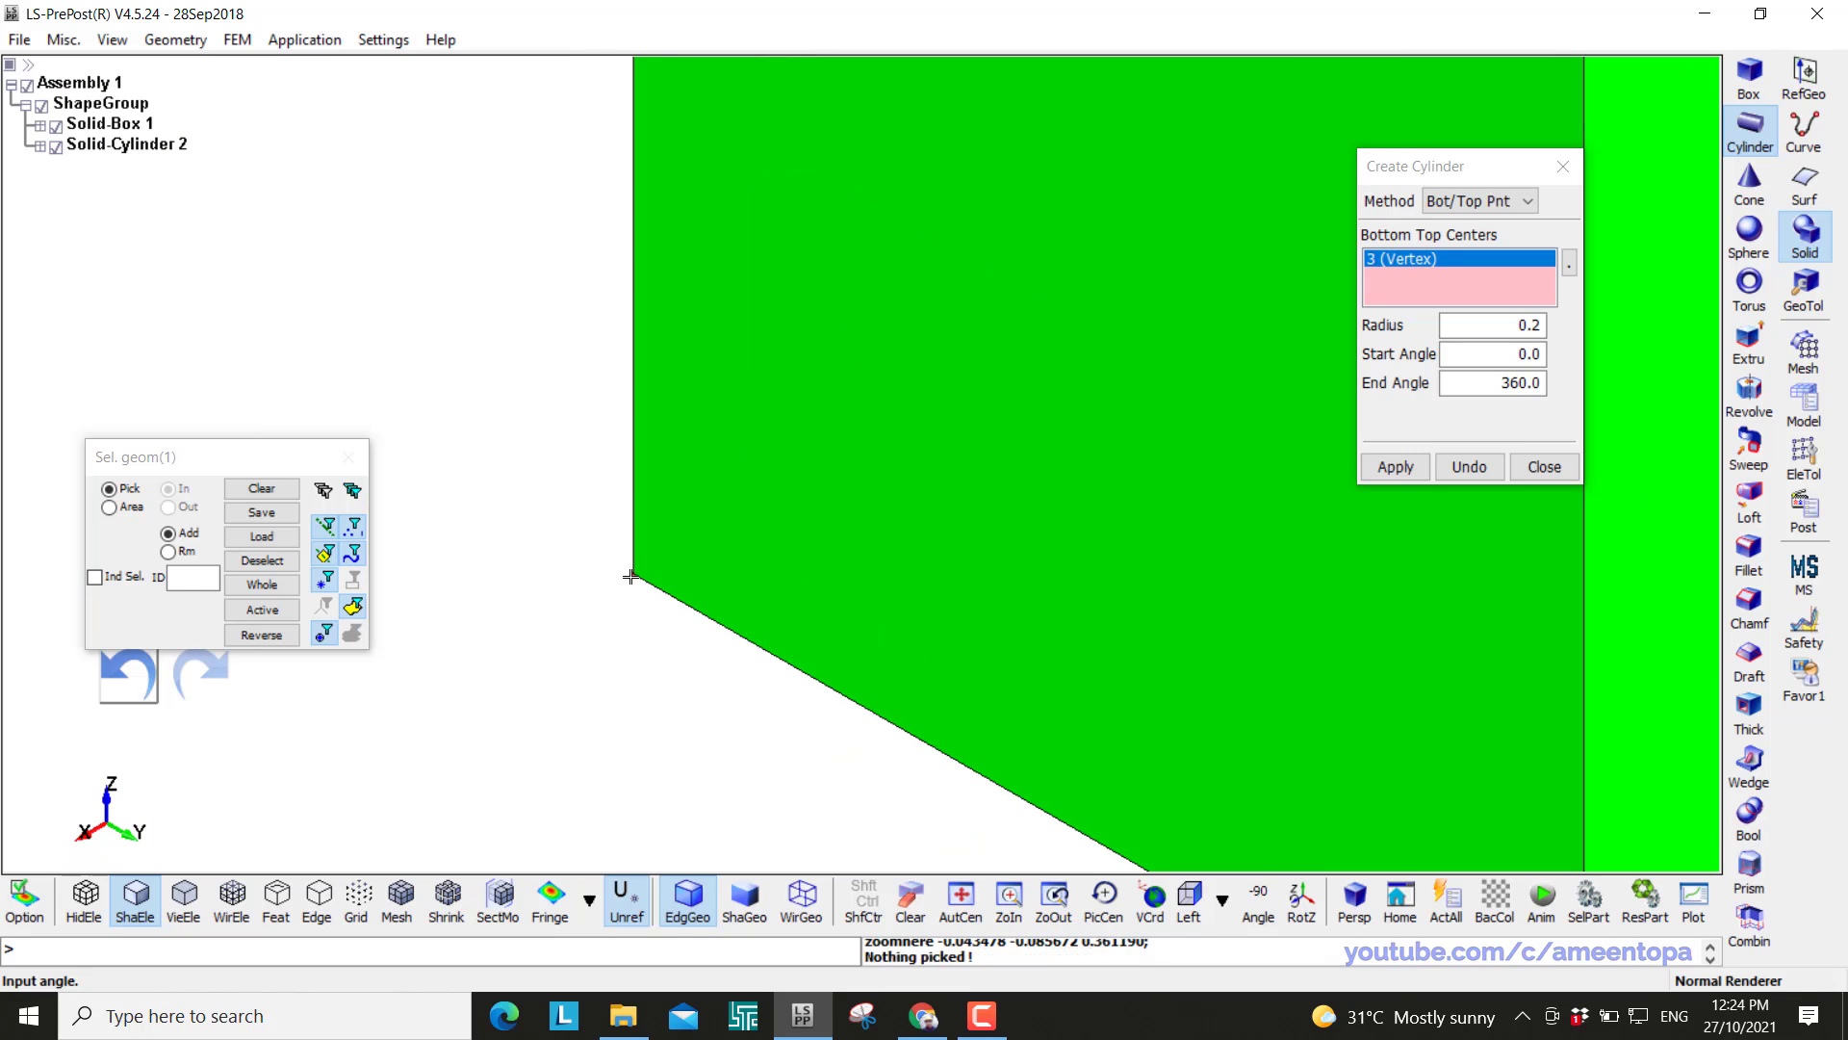
left_click(635, 579)
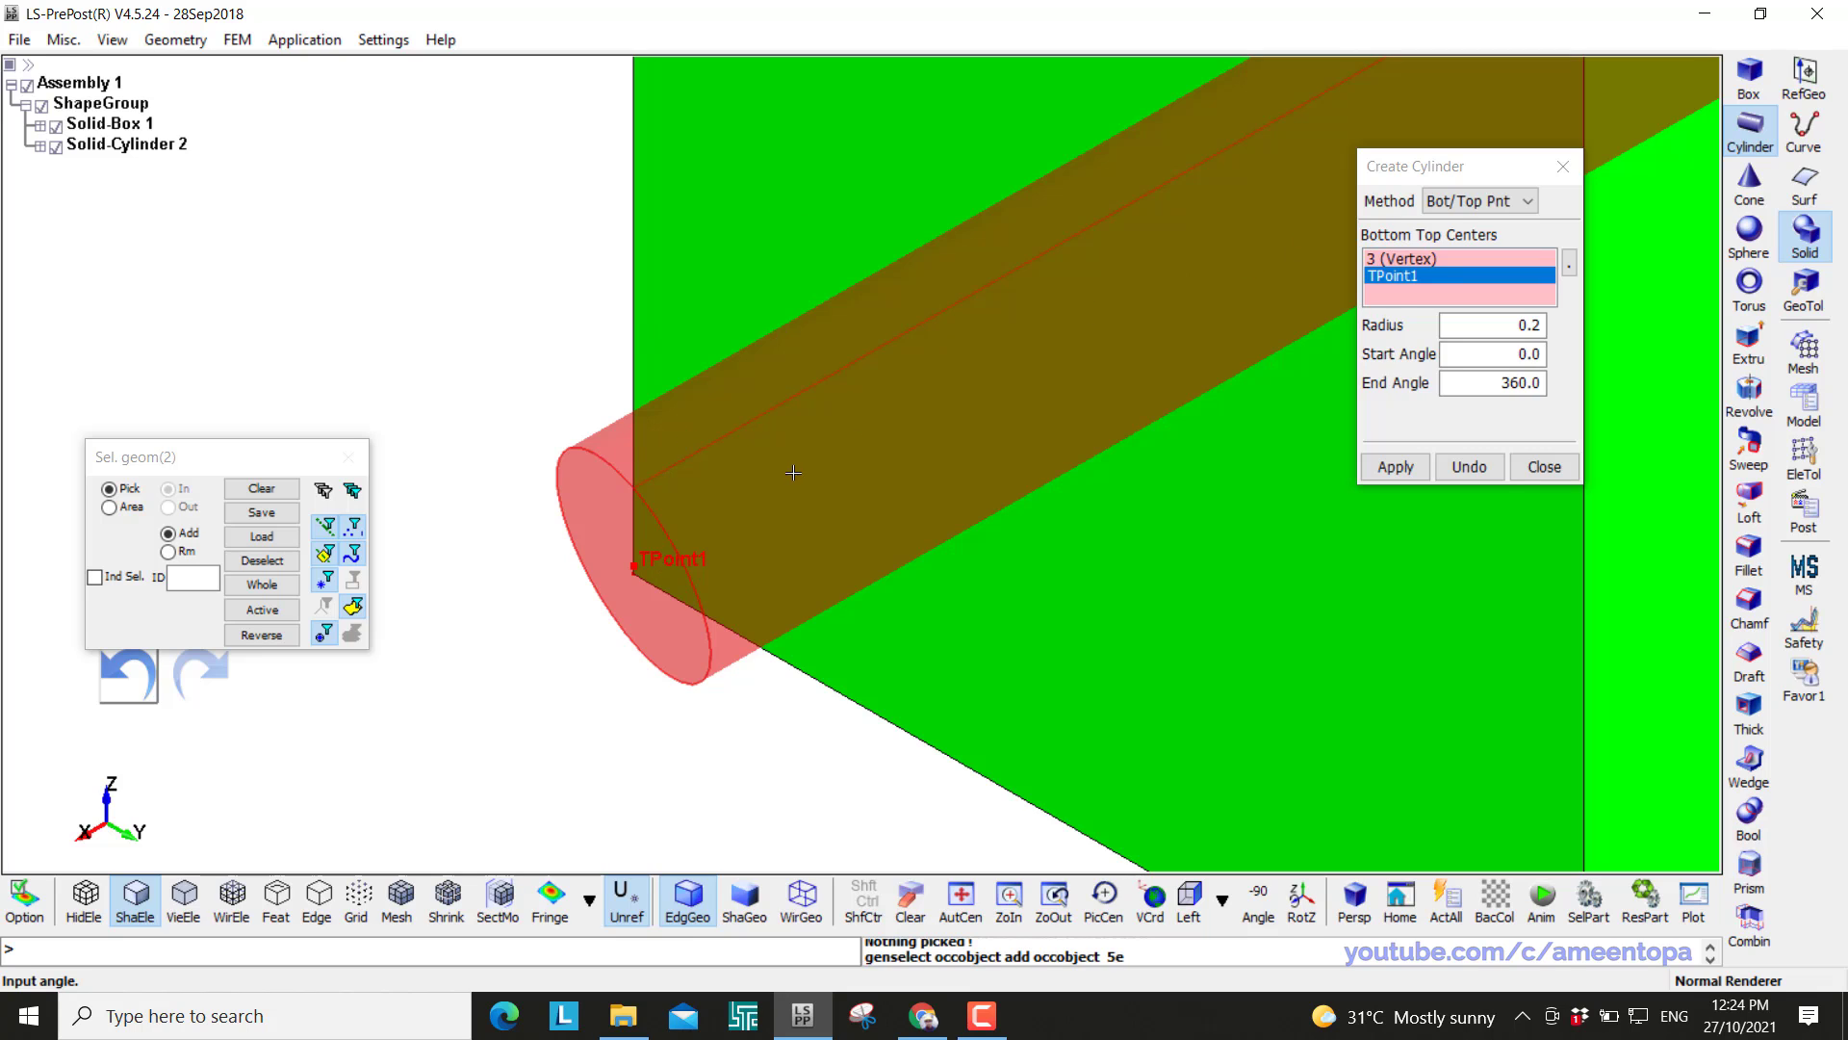
right_click(1392, 279)
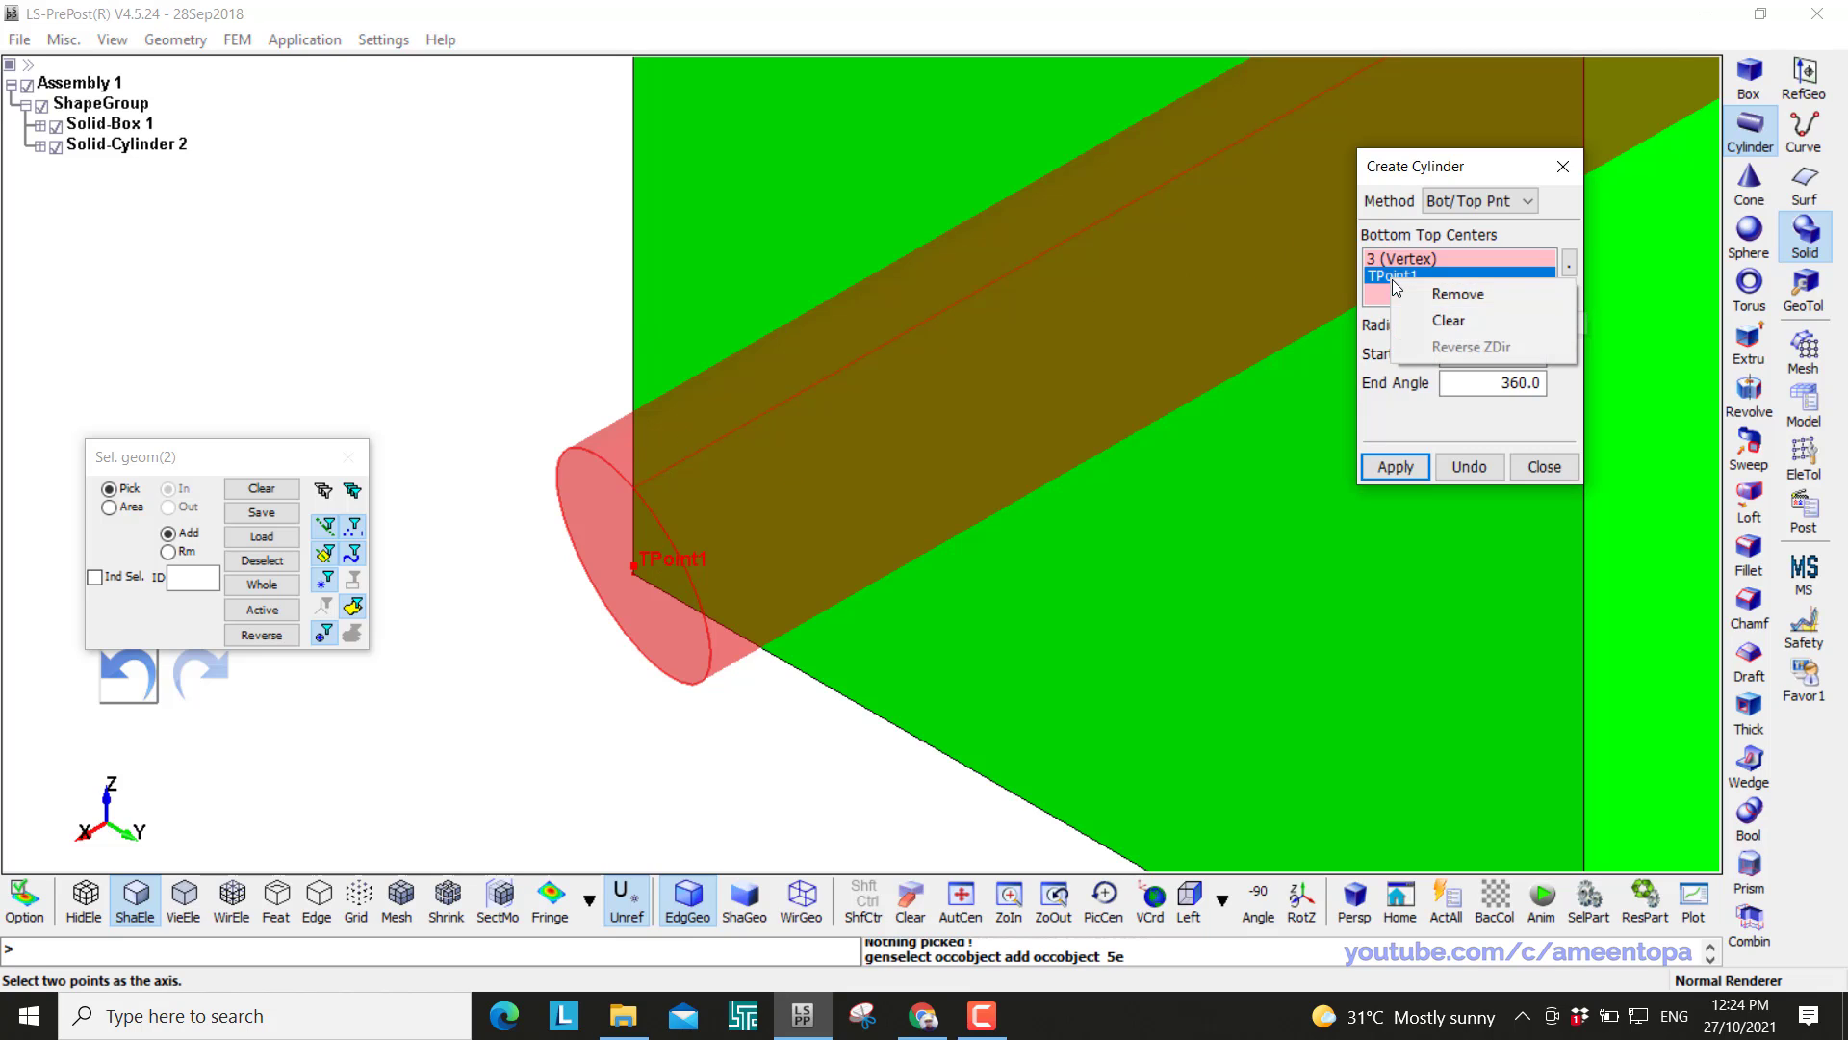
left_click(1402, 292)
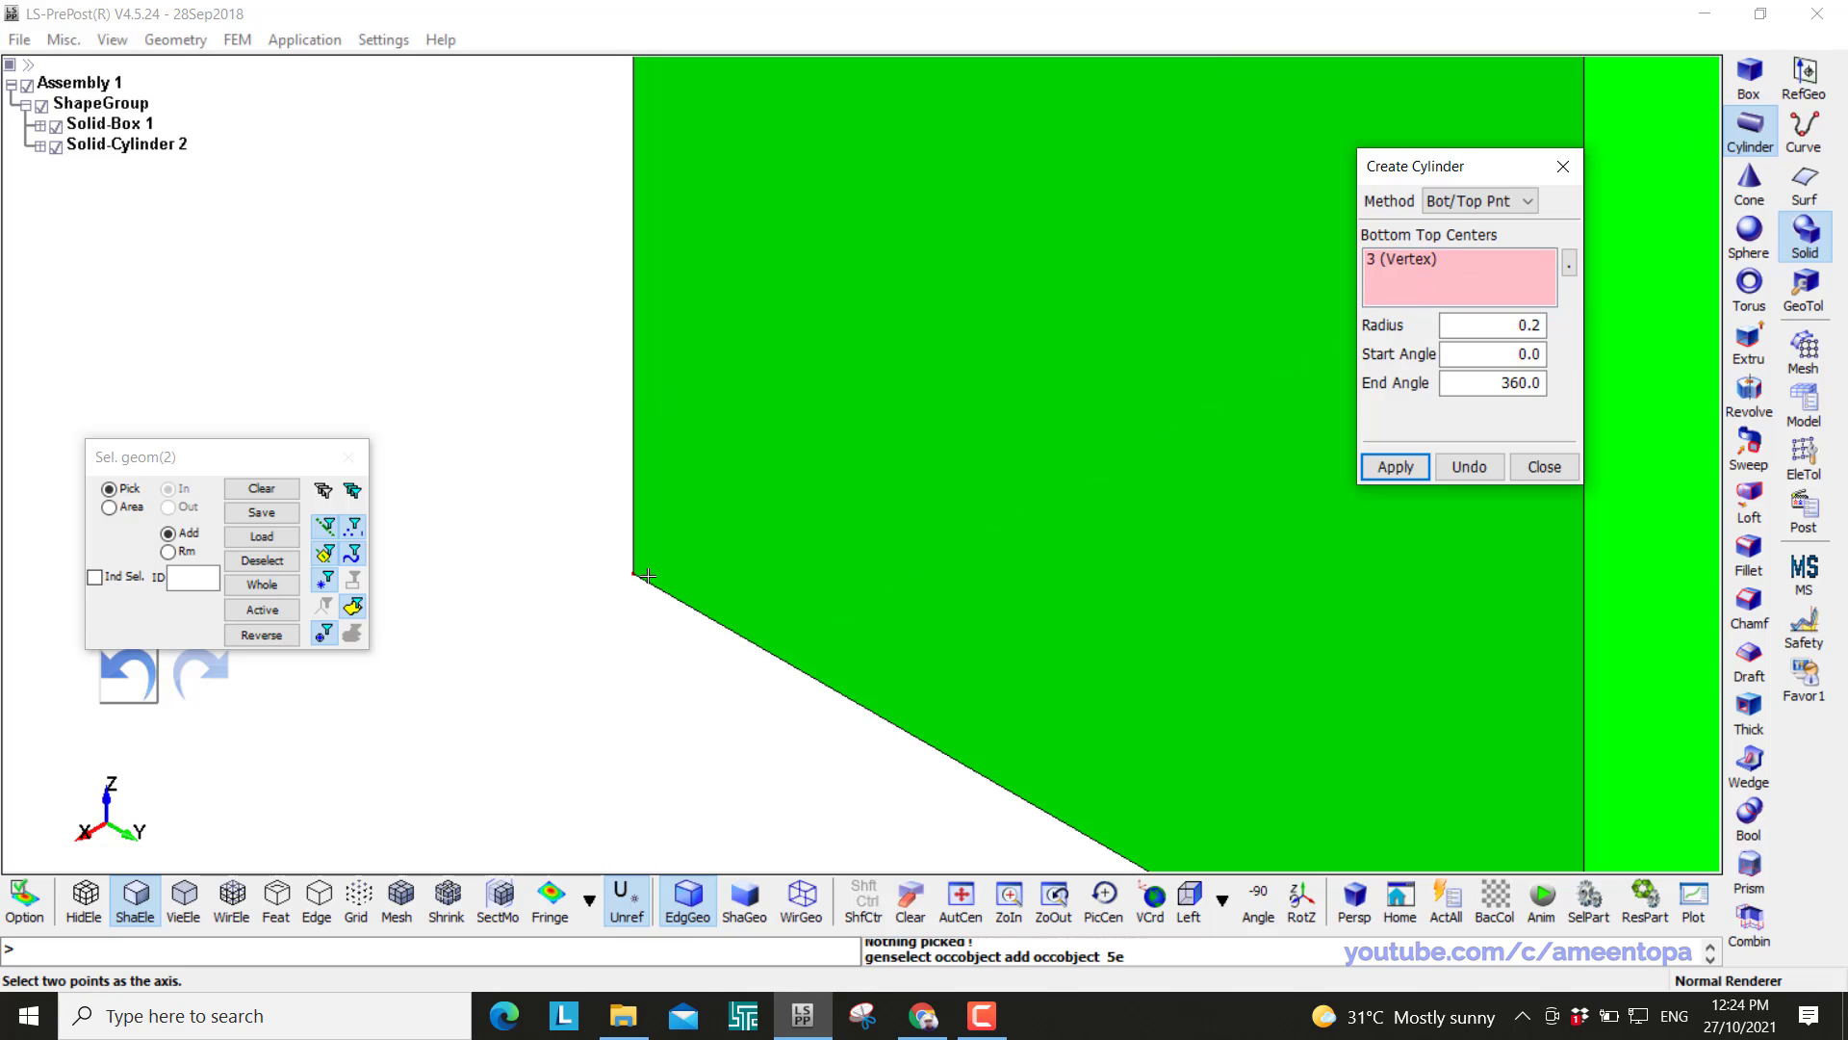
Pick opposite vertex 6 and create the second diagonal strut, Solid-Cylinder 3
scroll(606, 595, "up", 2)
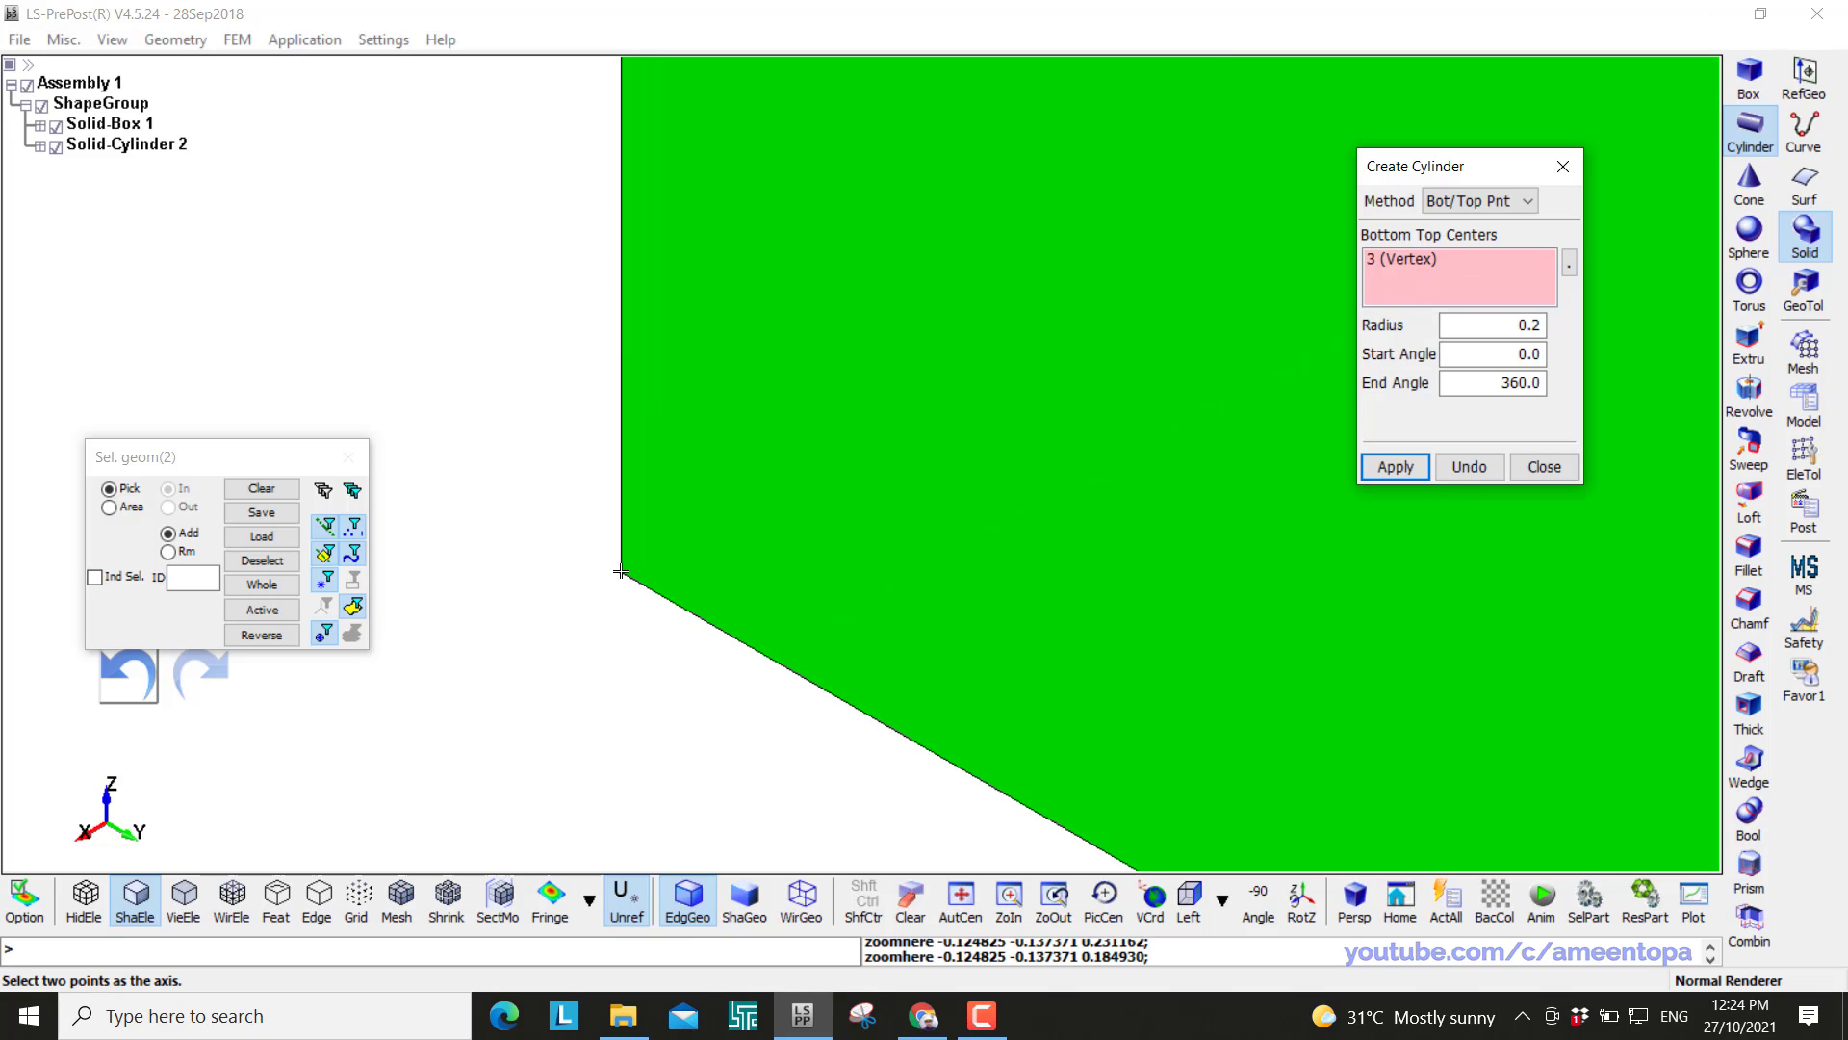
left_click(621, 573)
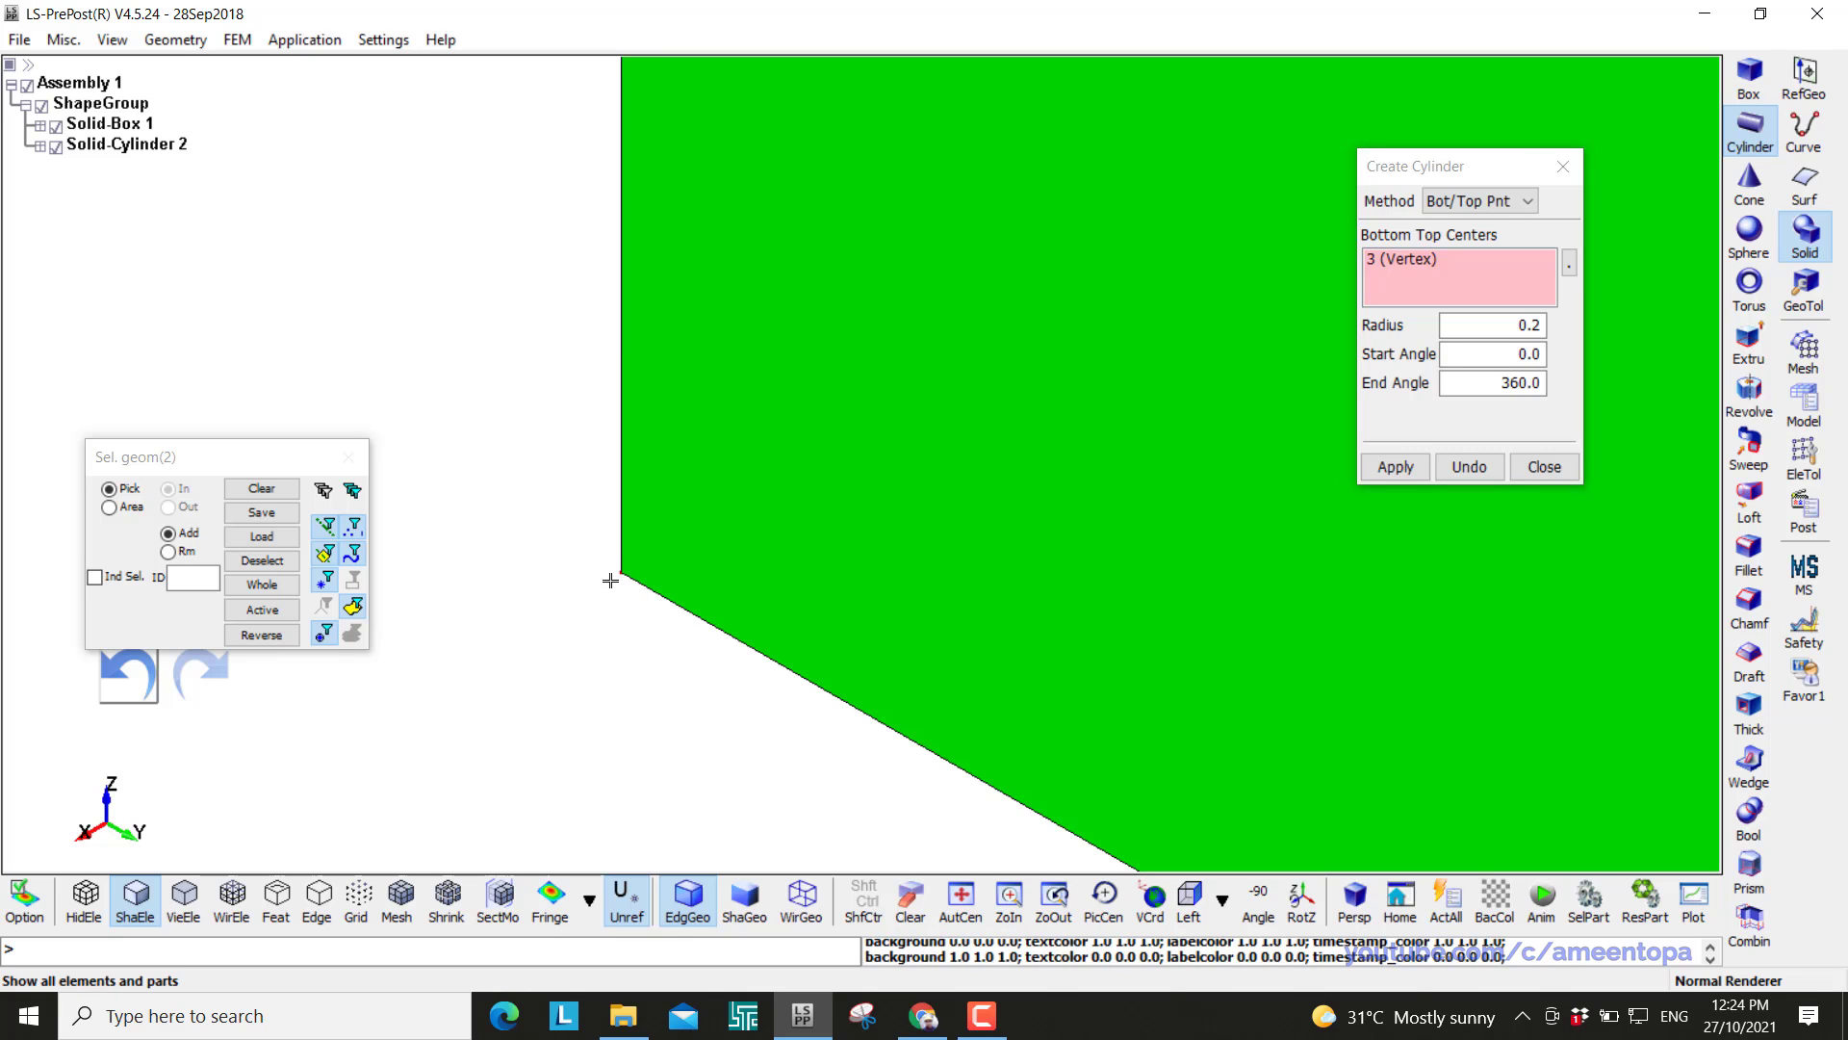
left_click(621, 574)
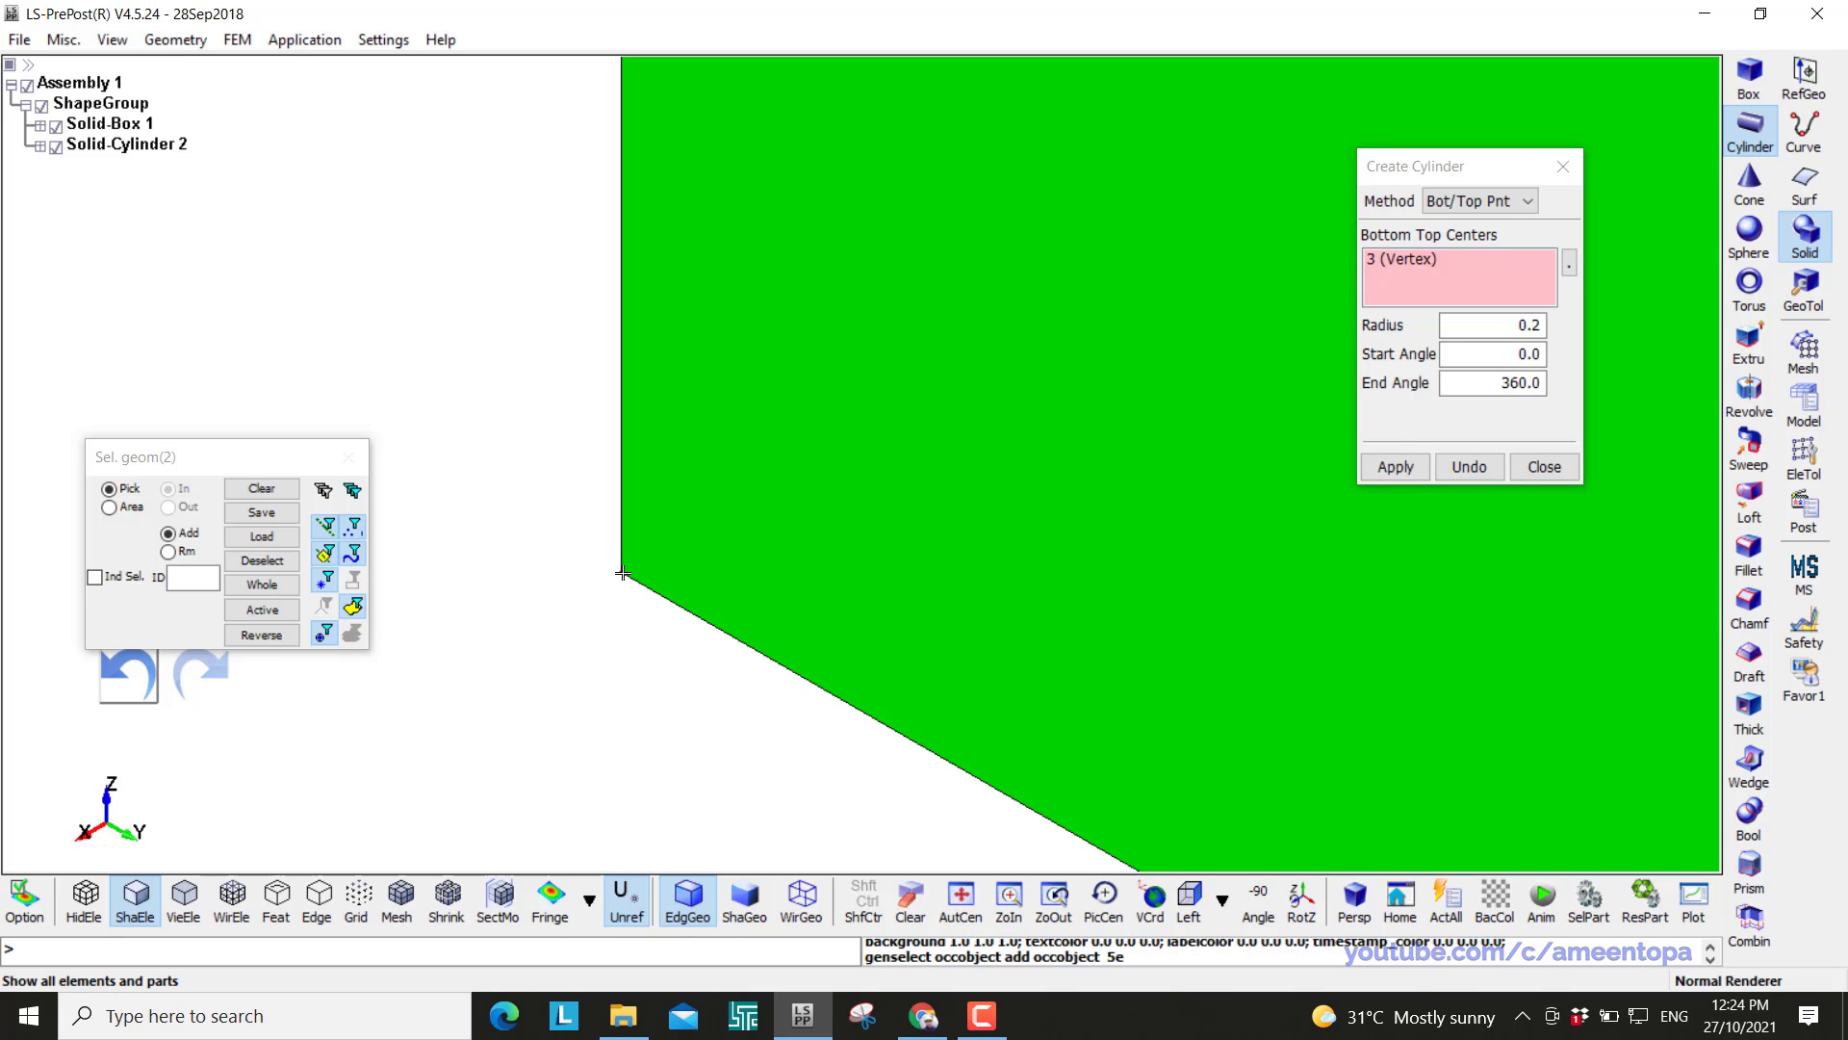
left_click(622, 574)
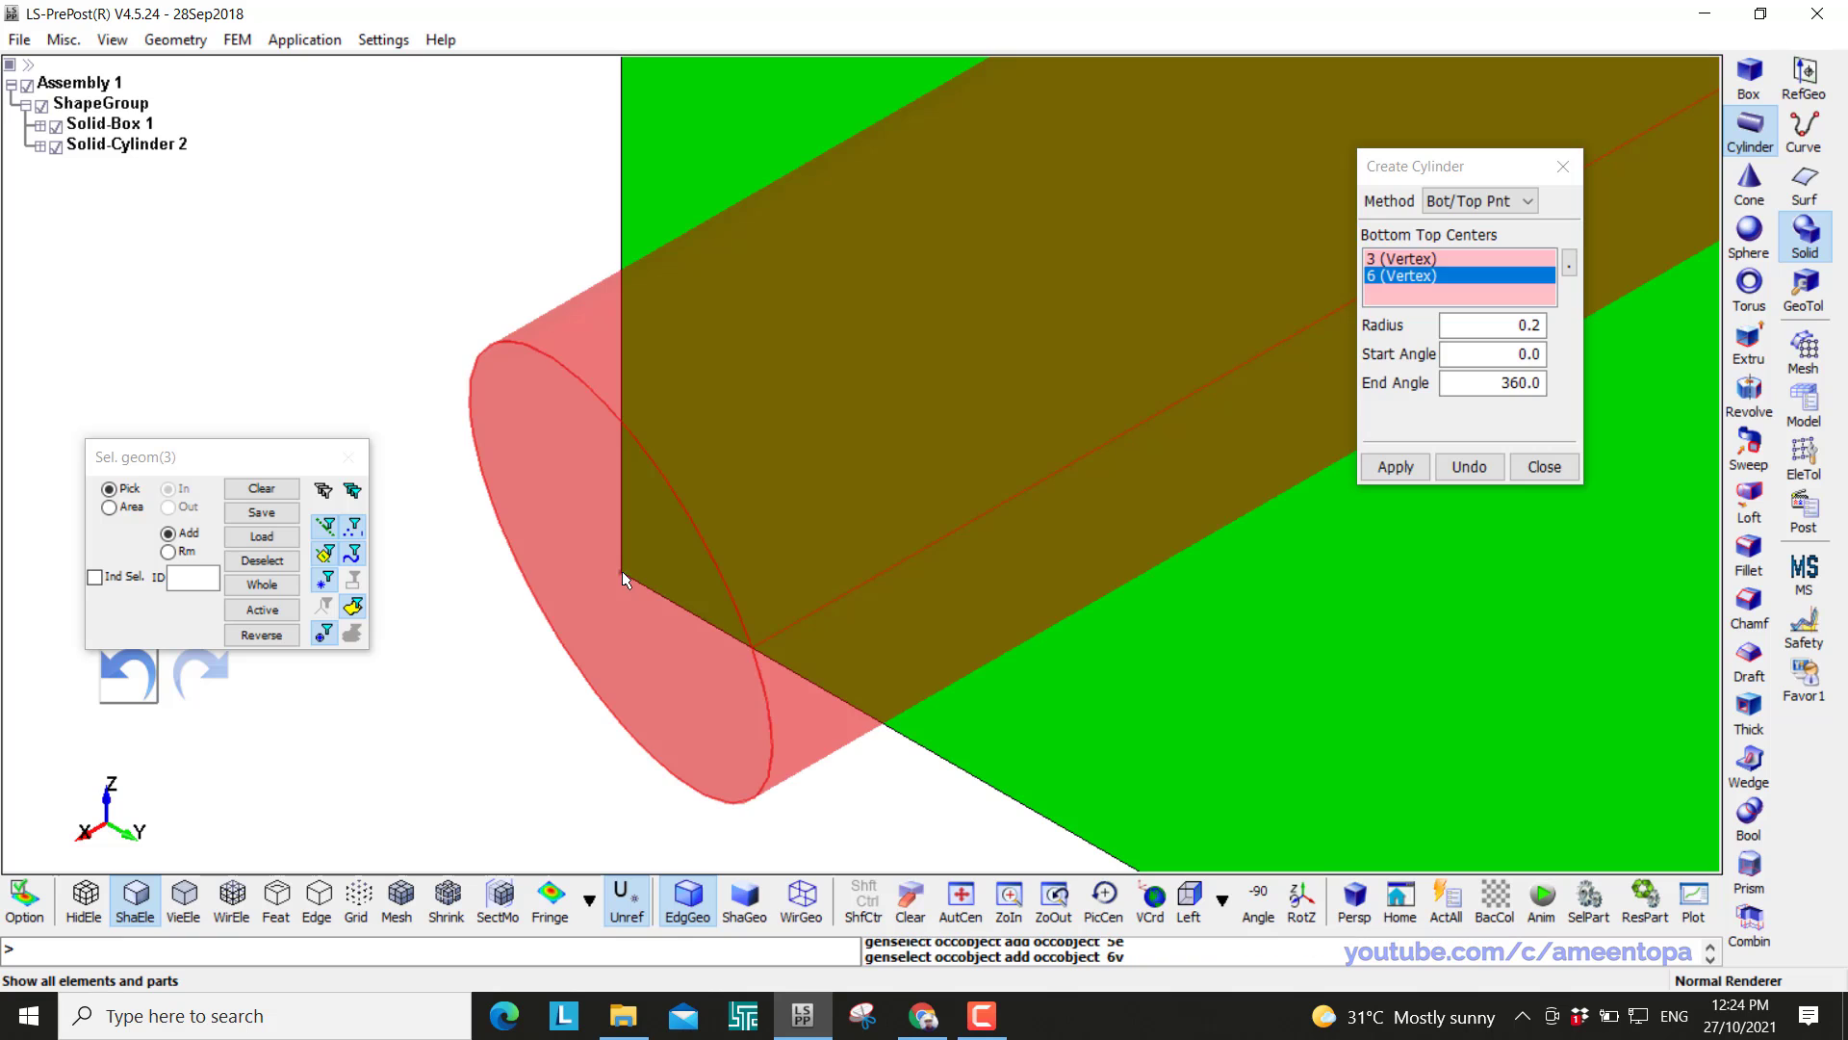
left_click(1394, 466)
Create the third diagonal strut, Solid-Cylinder 4, between another pair of opposite corners
scroll(836, 343, "down", 5)
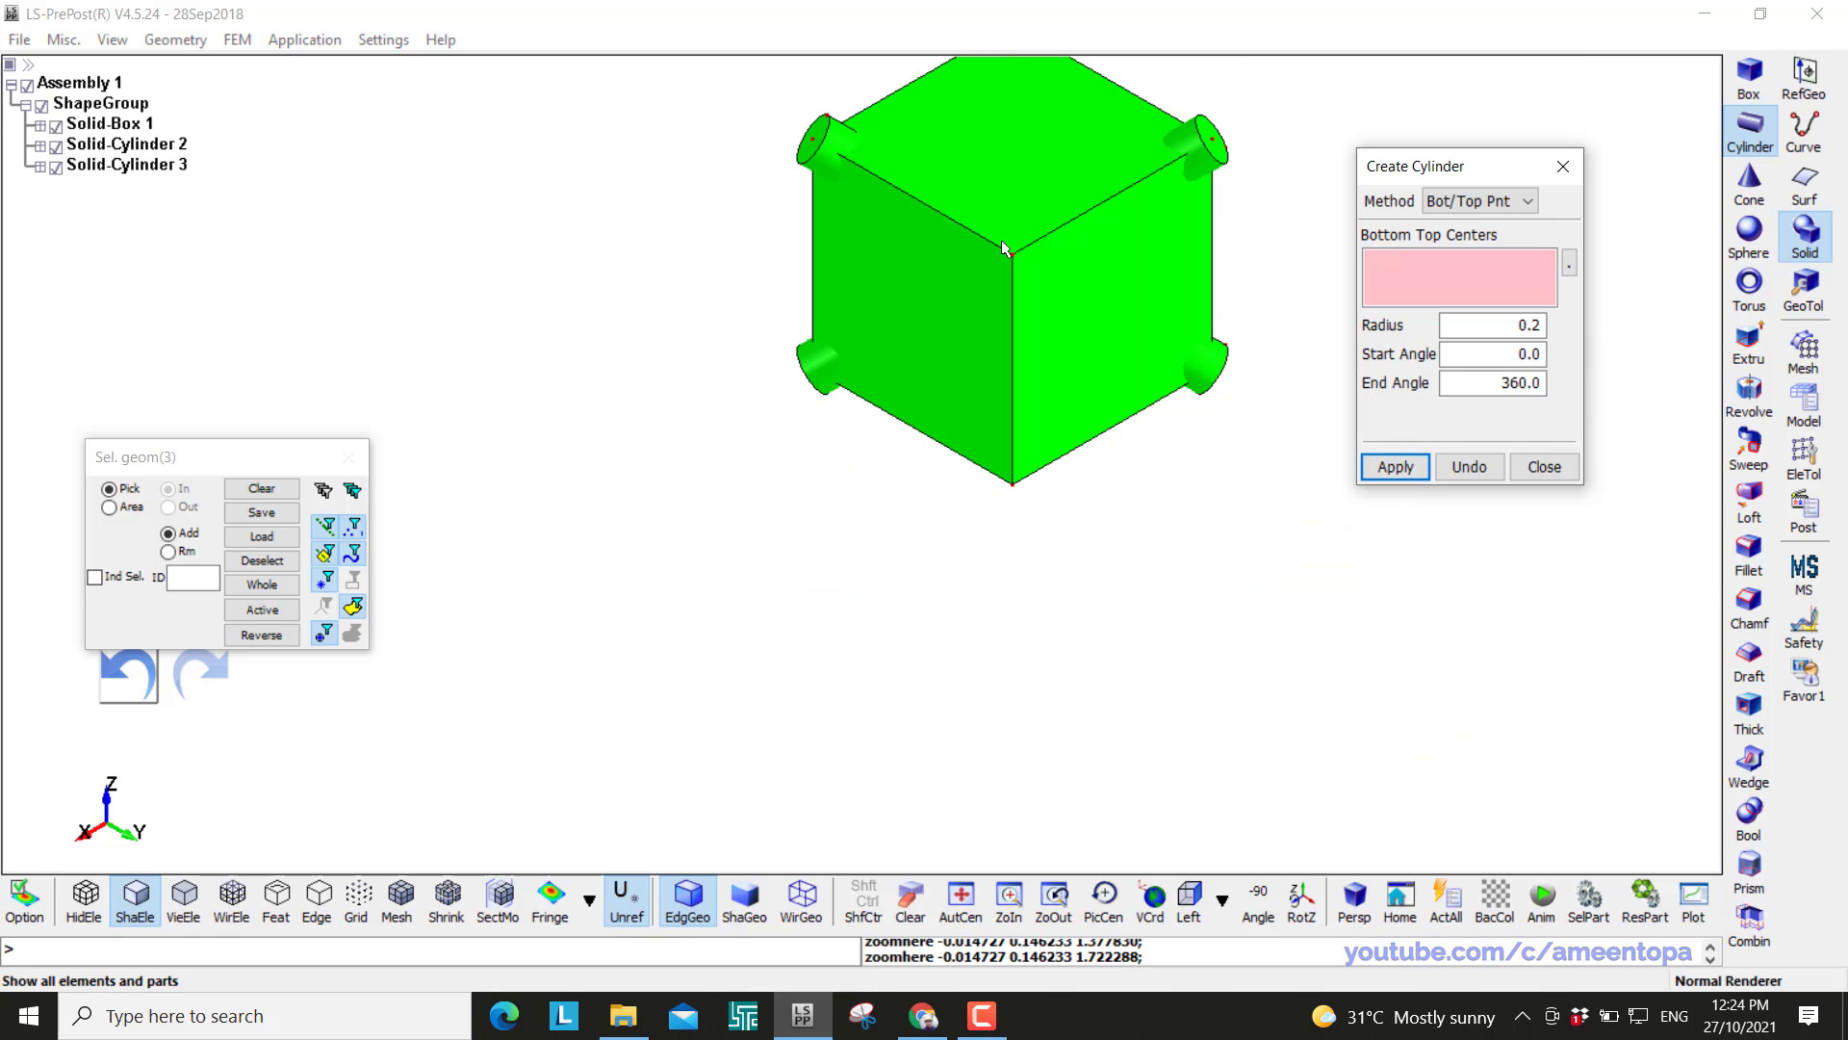
scroll(1046, 384, "down", 3)
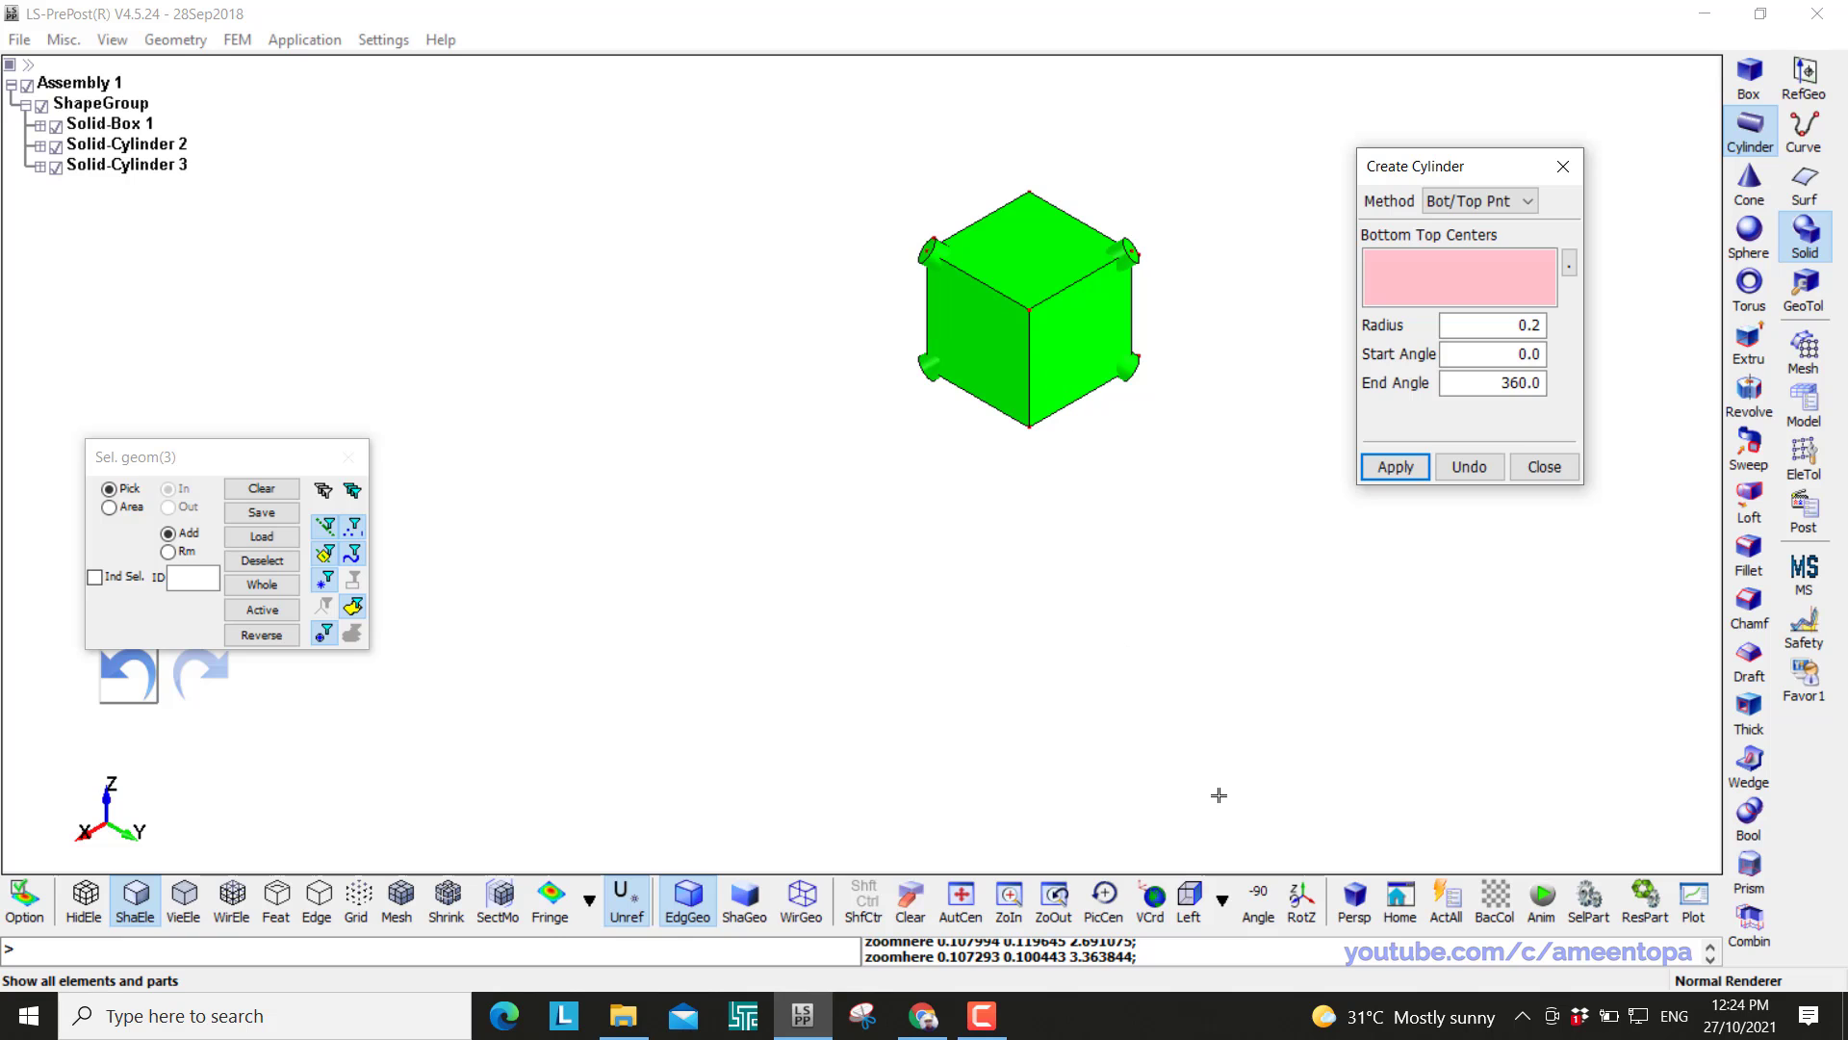
left_click(1302, 900)
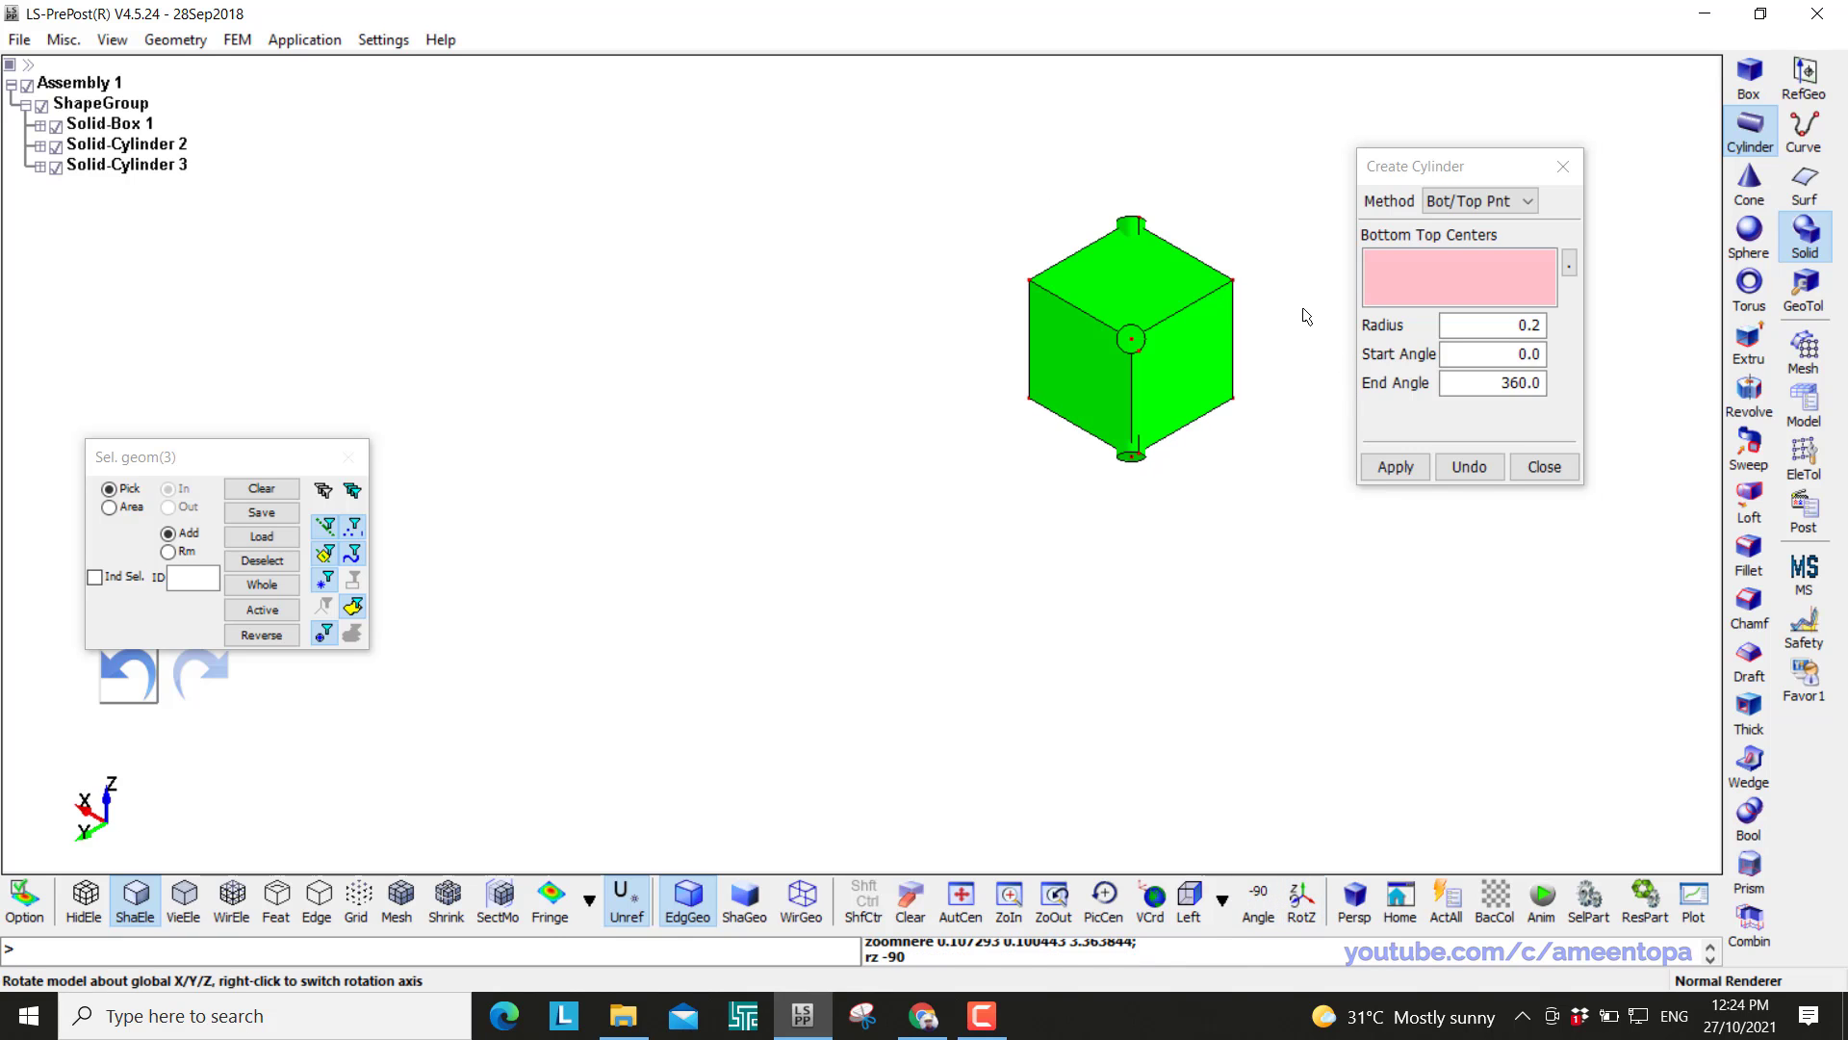
key("a")
scroll(1132, 273, "up", 5)
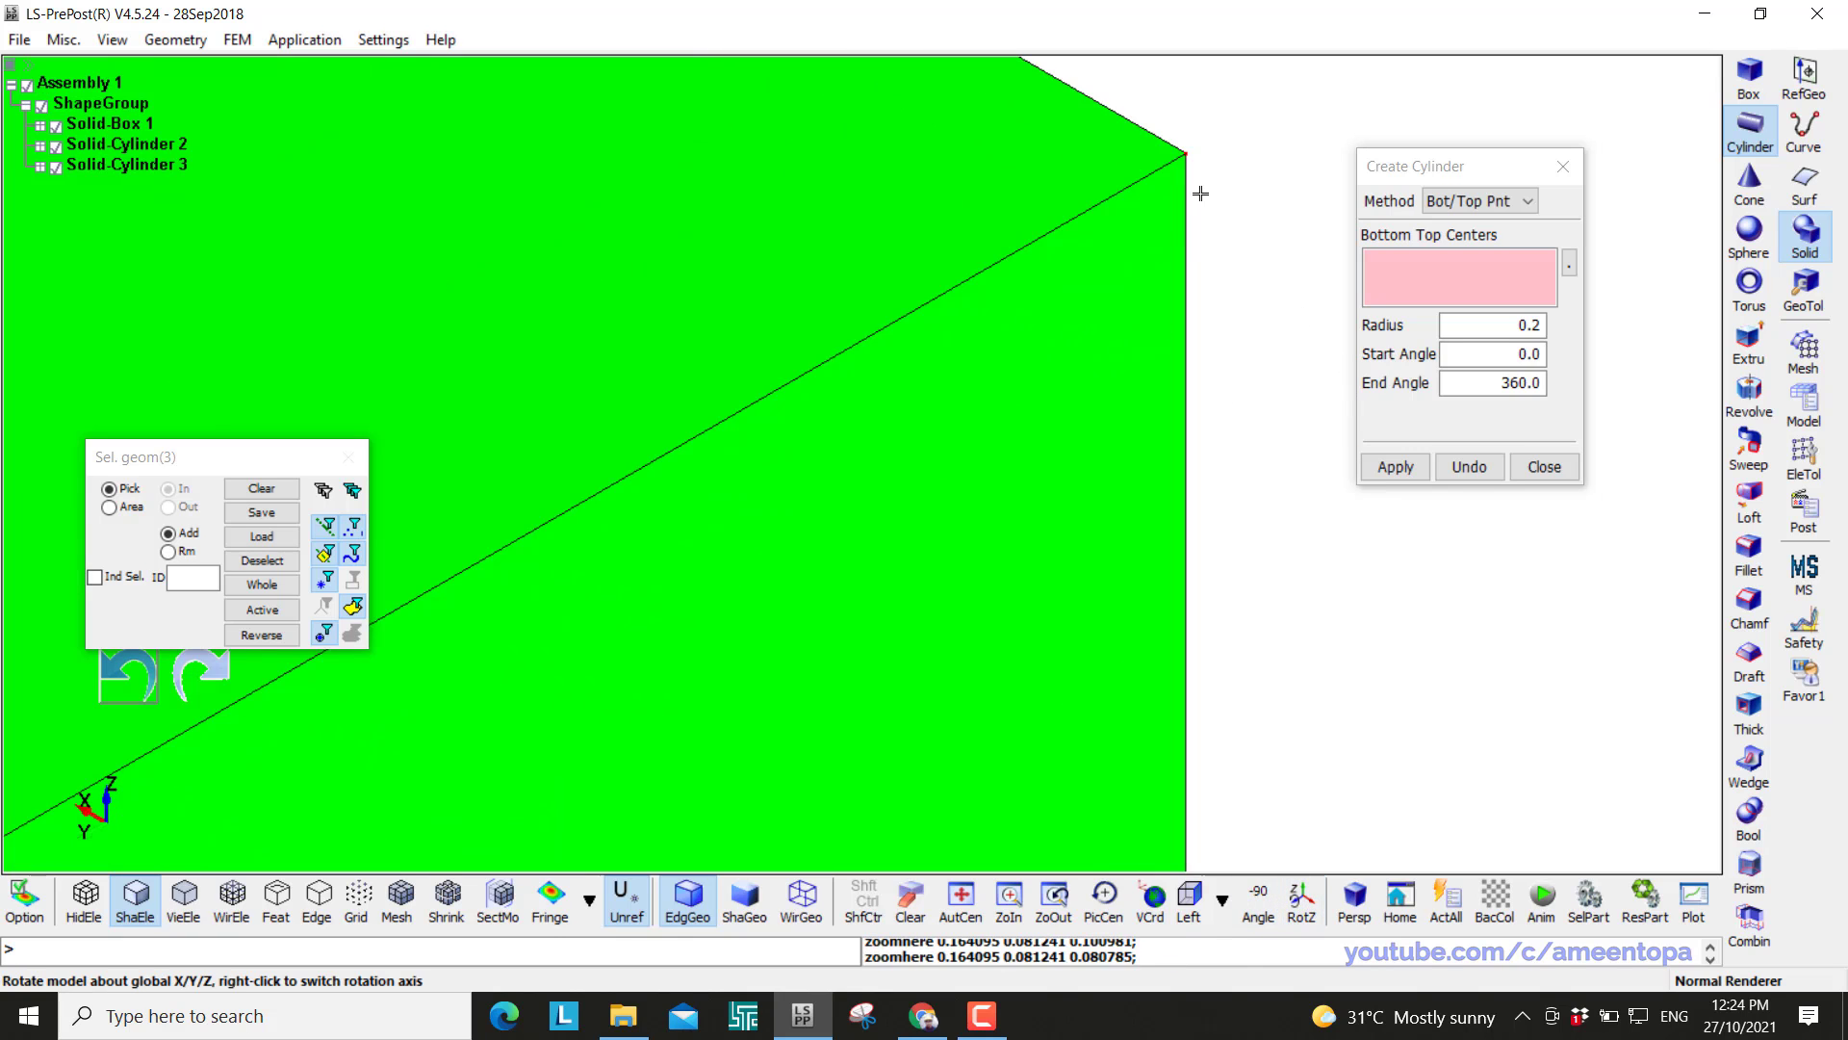
left_click(1186, 152)
scroll(1187, 154, "down", 5)
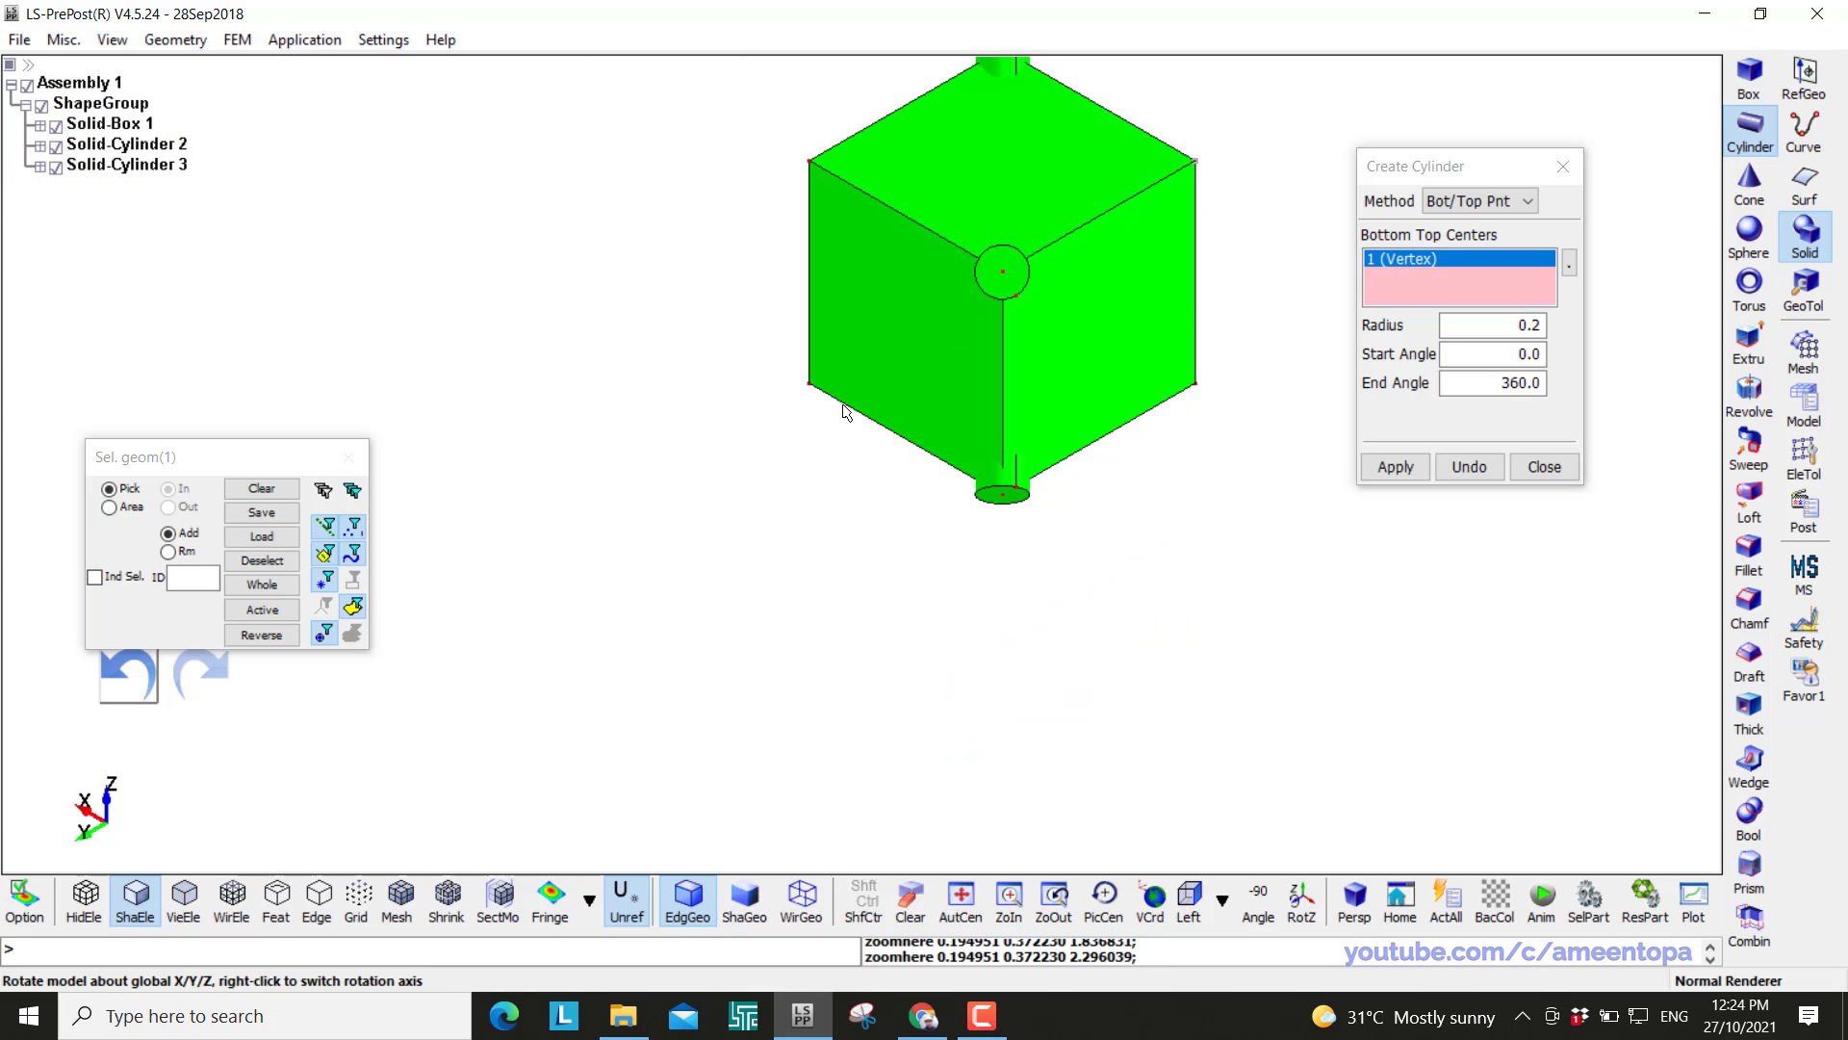
scroll(742, 410, "up", 5)
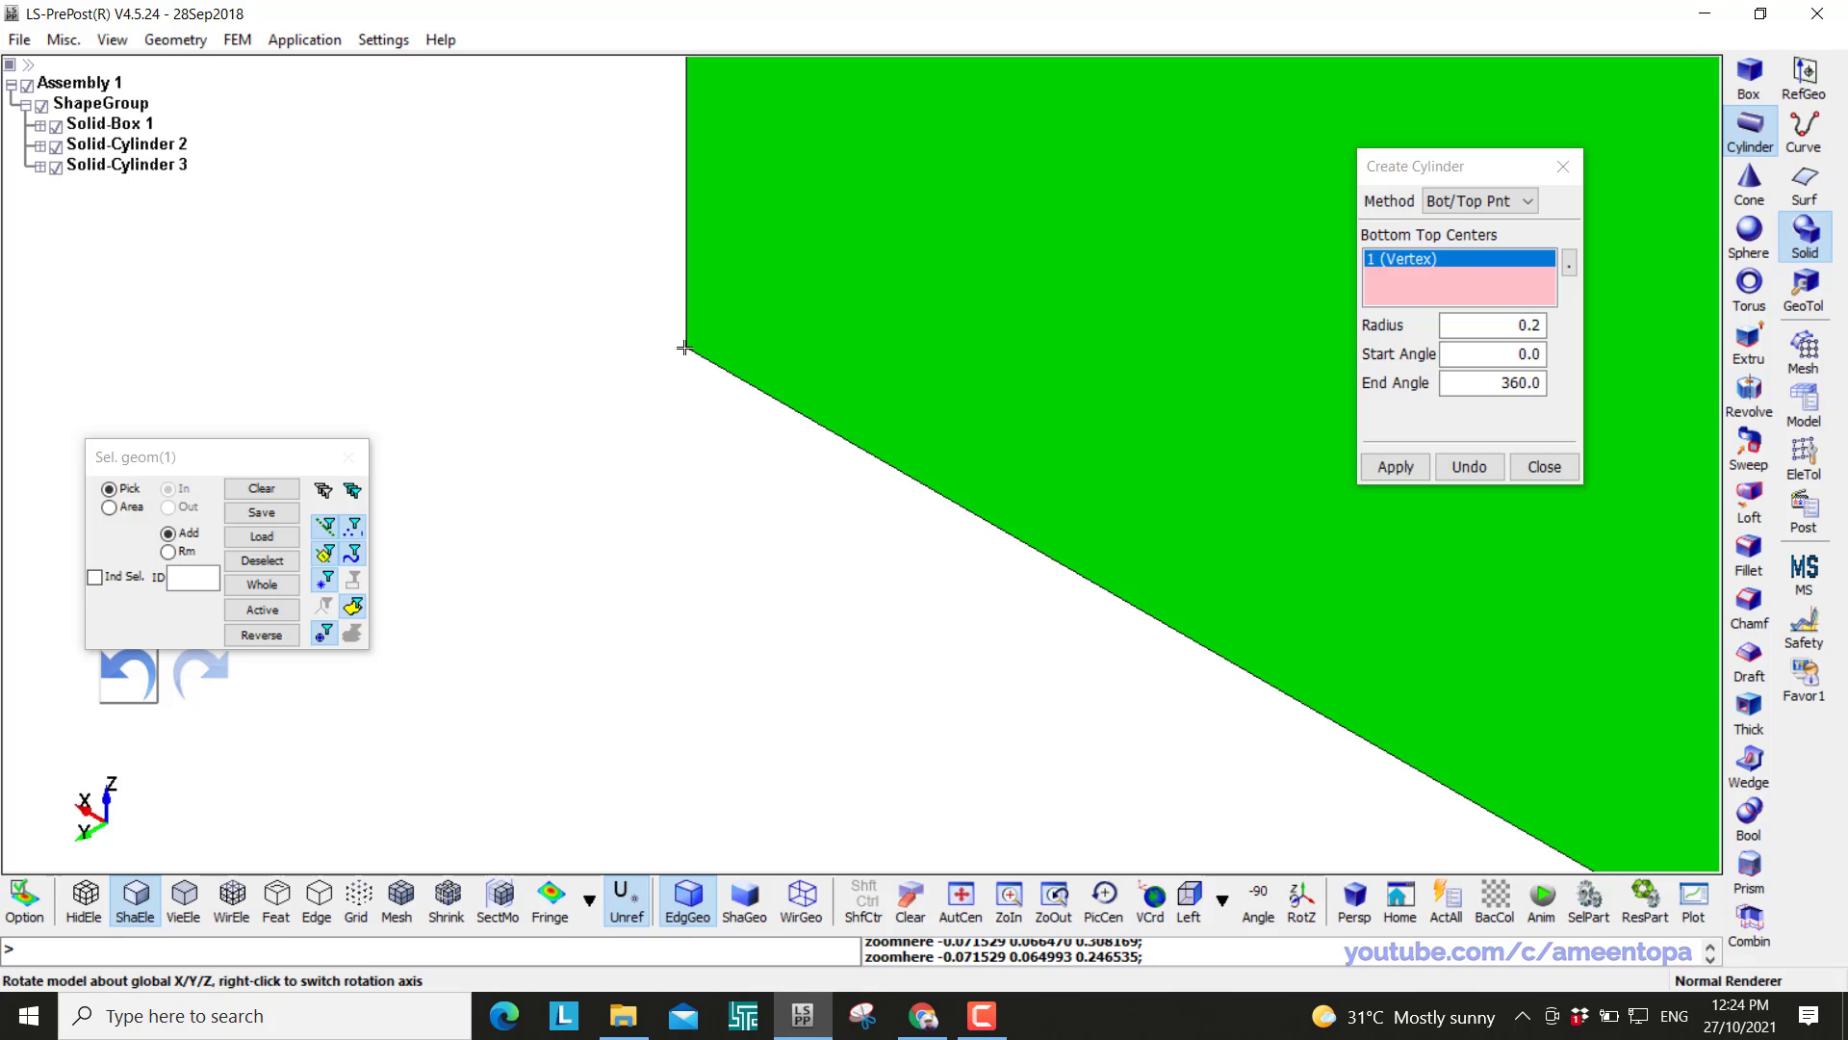
left_click(684, 347)
scroll(685, 341, "up", 2)
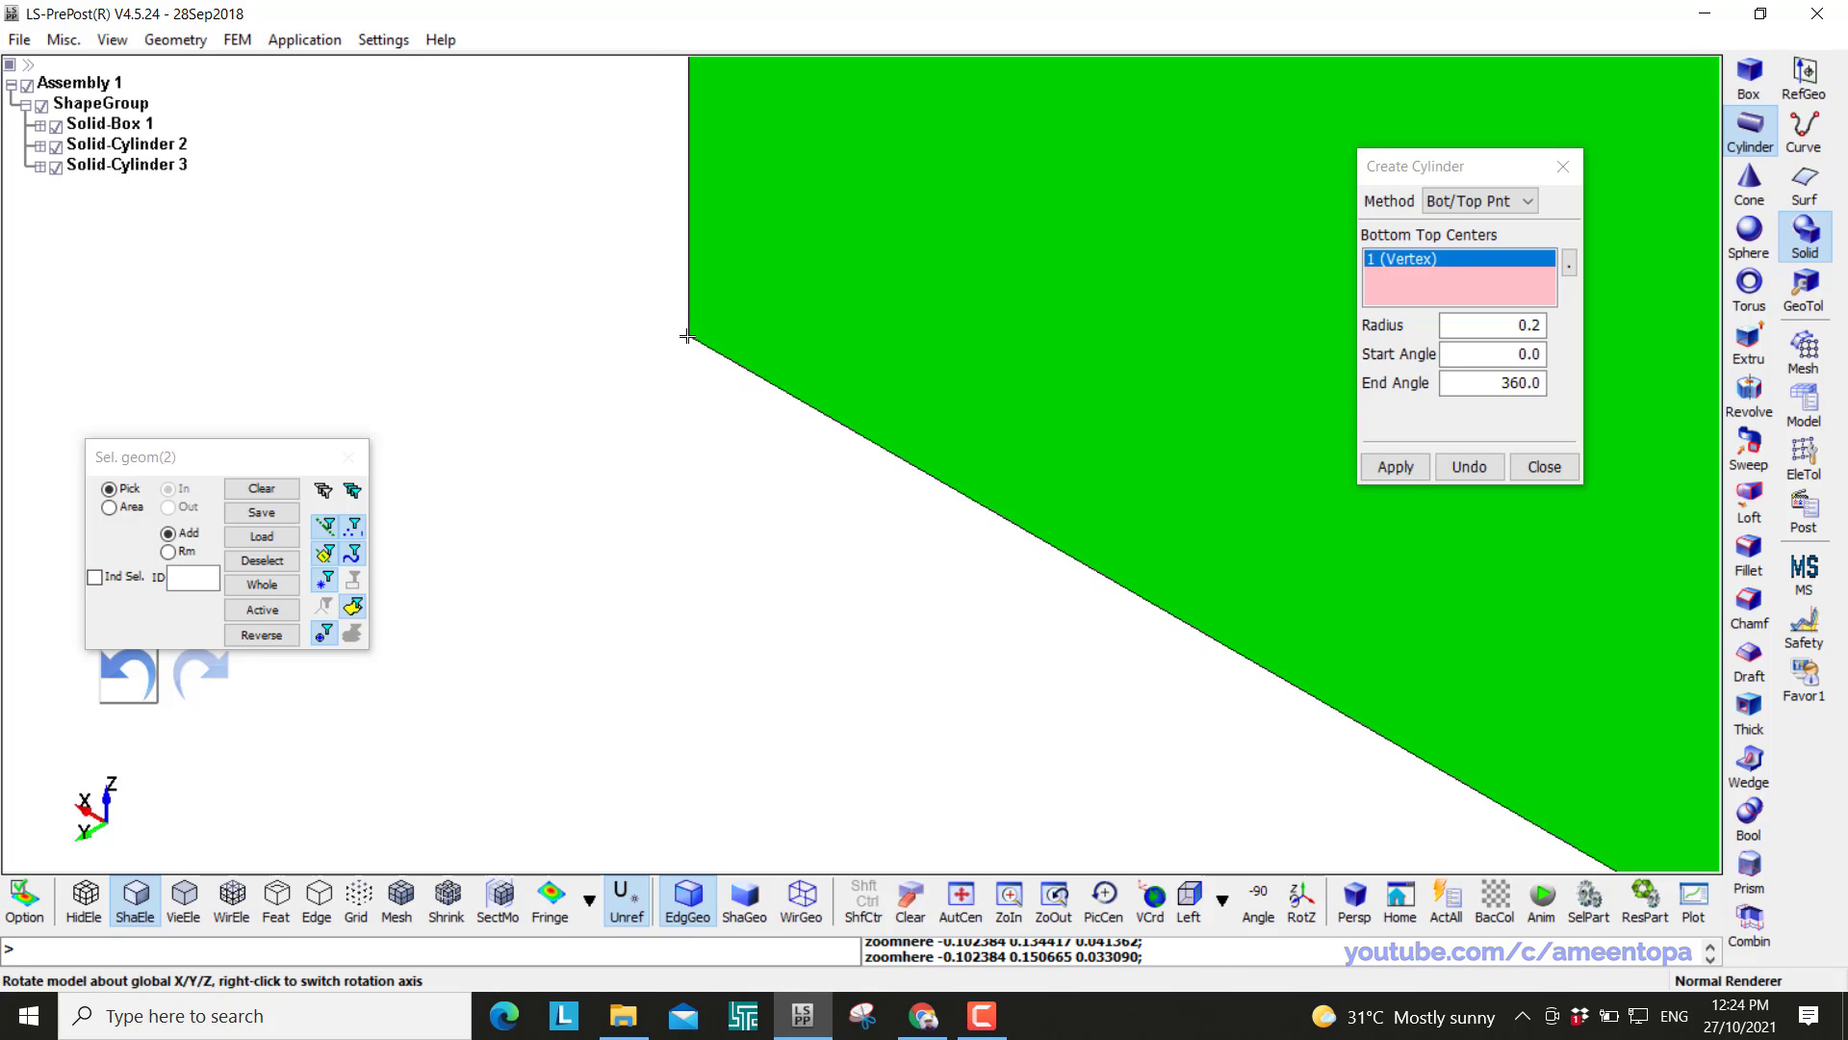
left_click(690, 333)
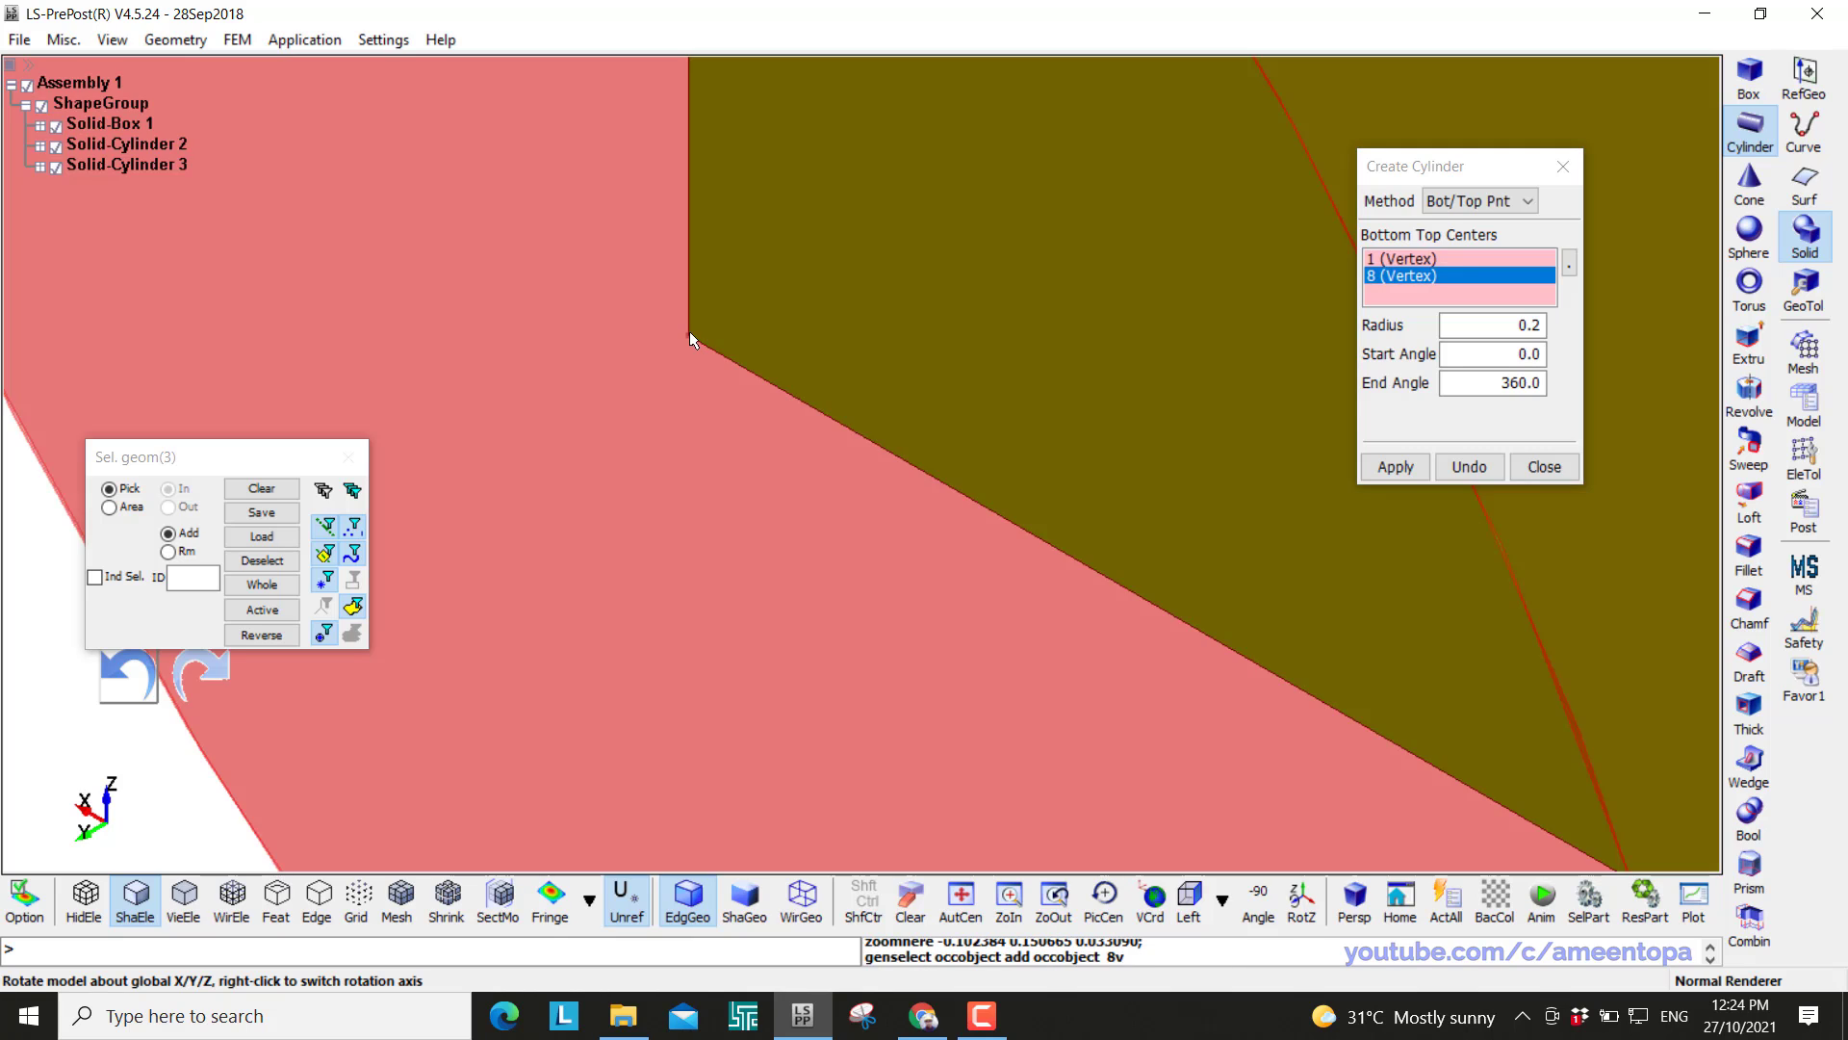
left_click(1396, 467)
Pick two corner vertices as the end points of the last strut
scroll(1056, 361, "down", 3)
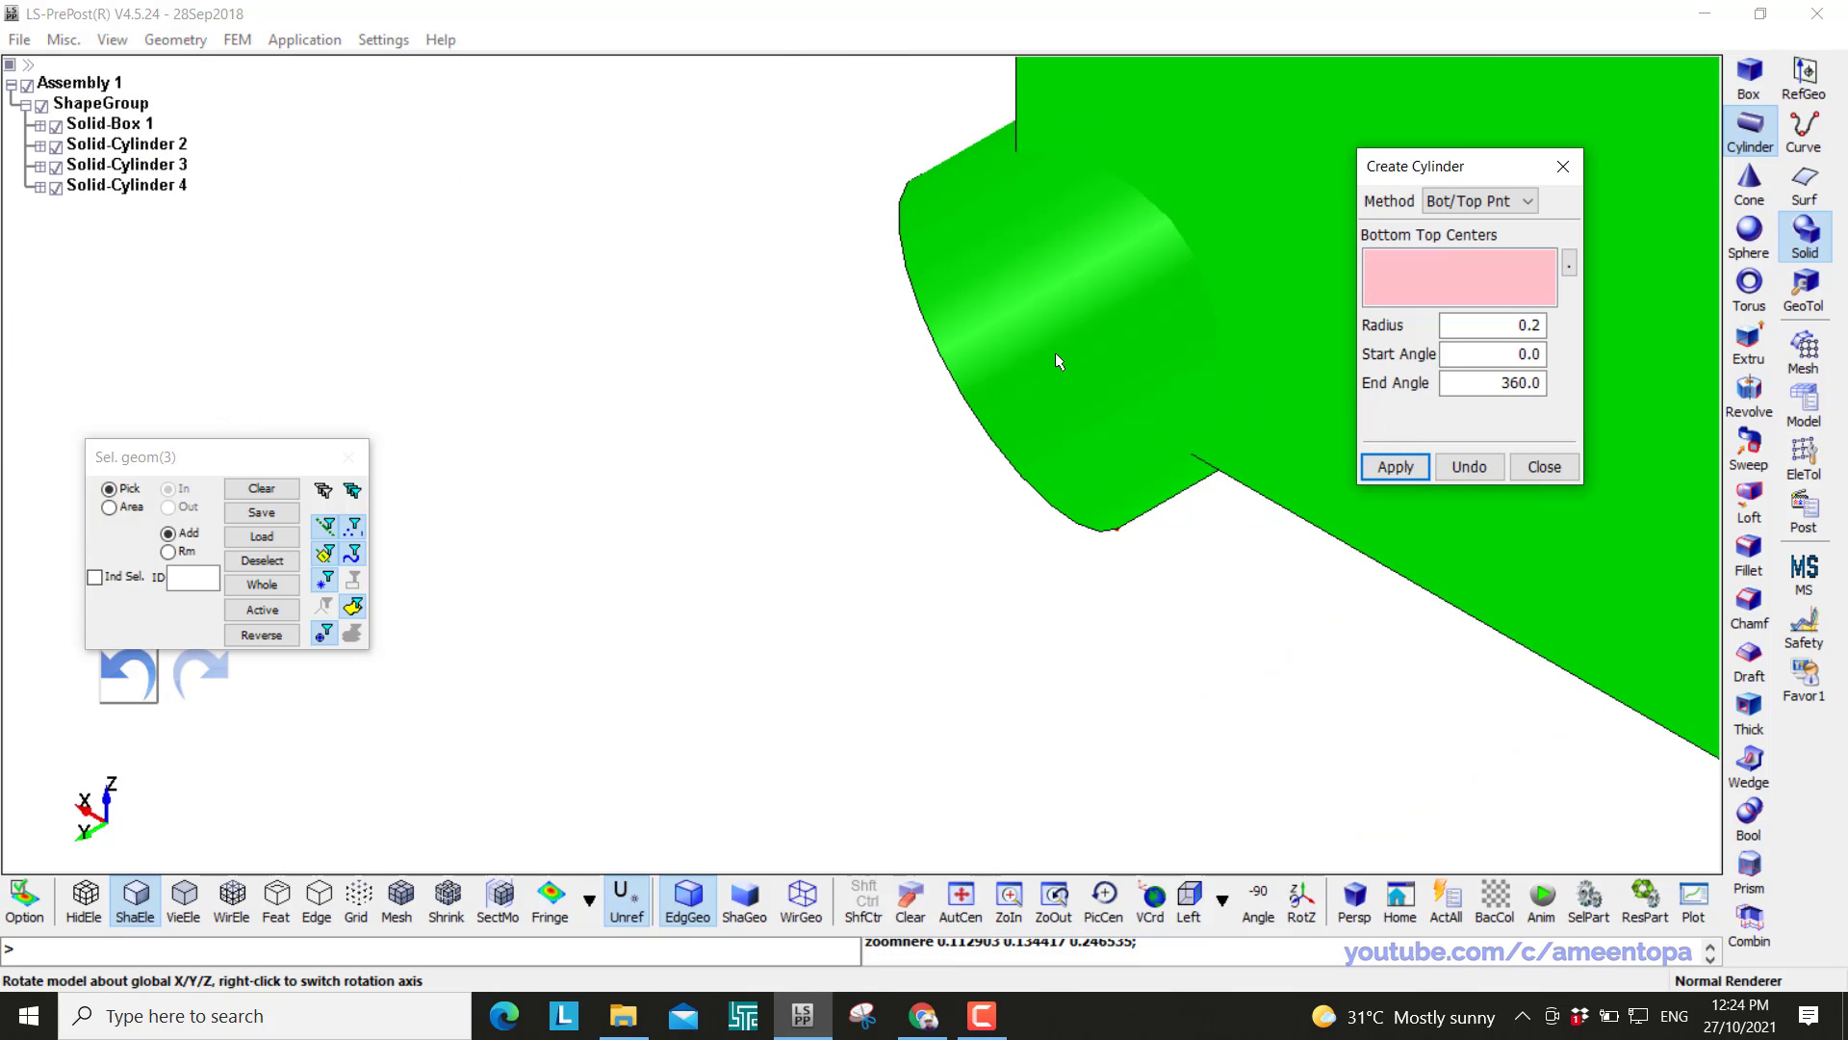
scroll(943, 478, "down", 2)
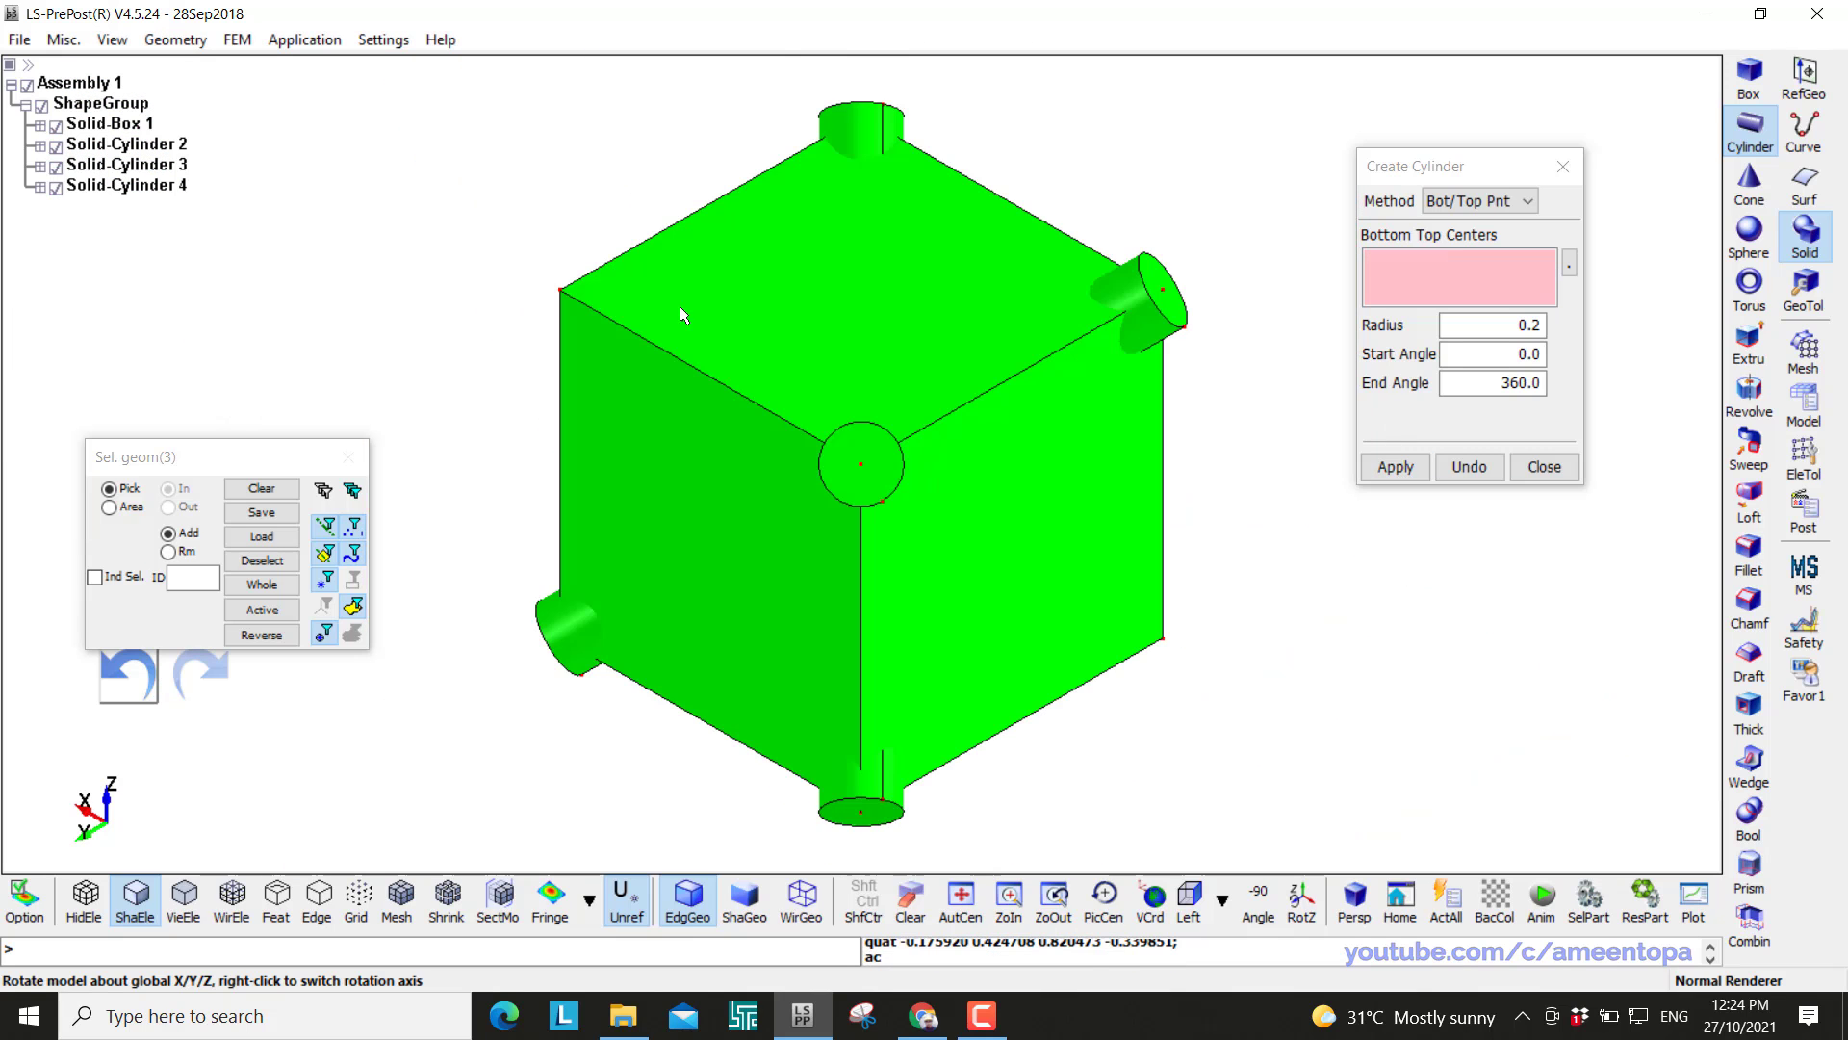
scroll(618, 269, "up", 6)
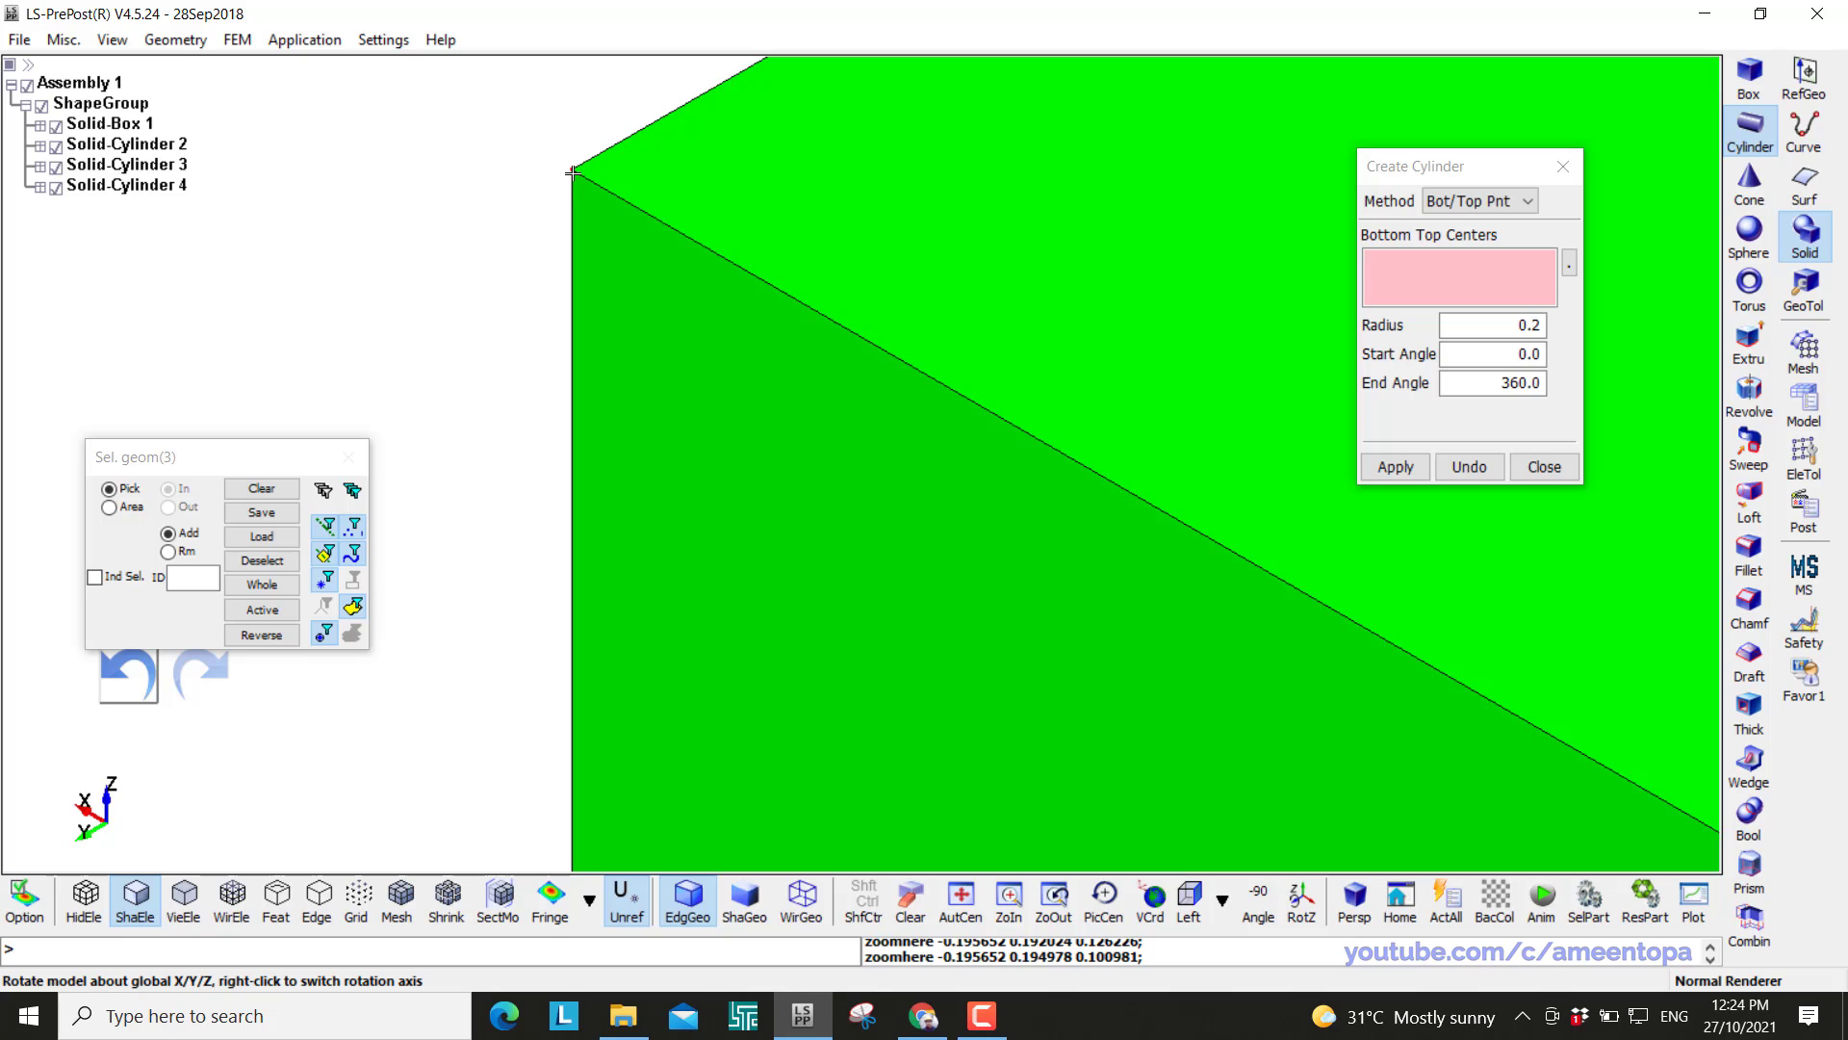
left_click(575, 170)
scroll(490, 231, "down", 5)
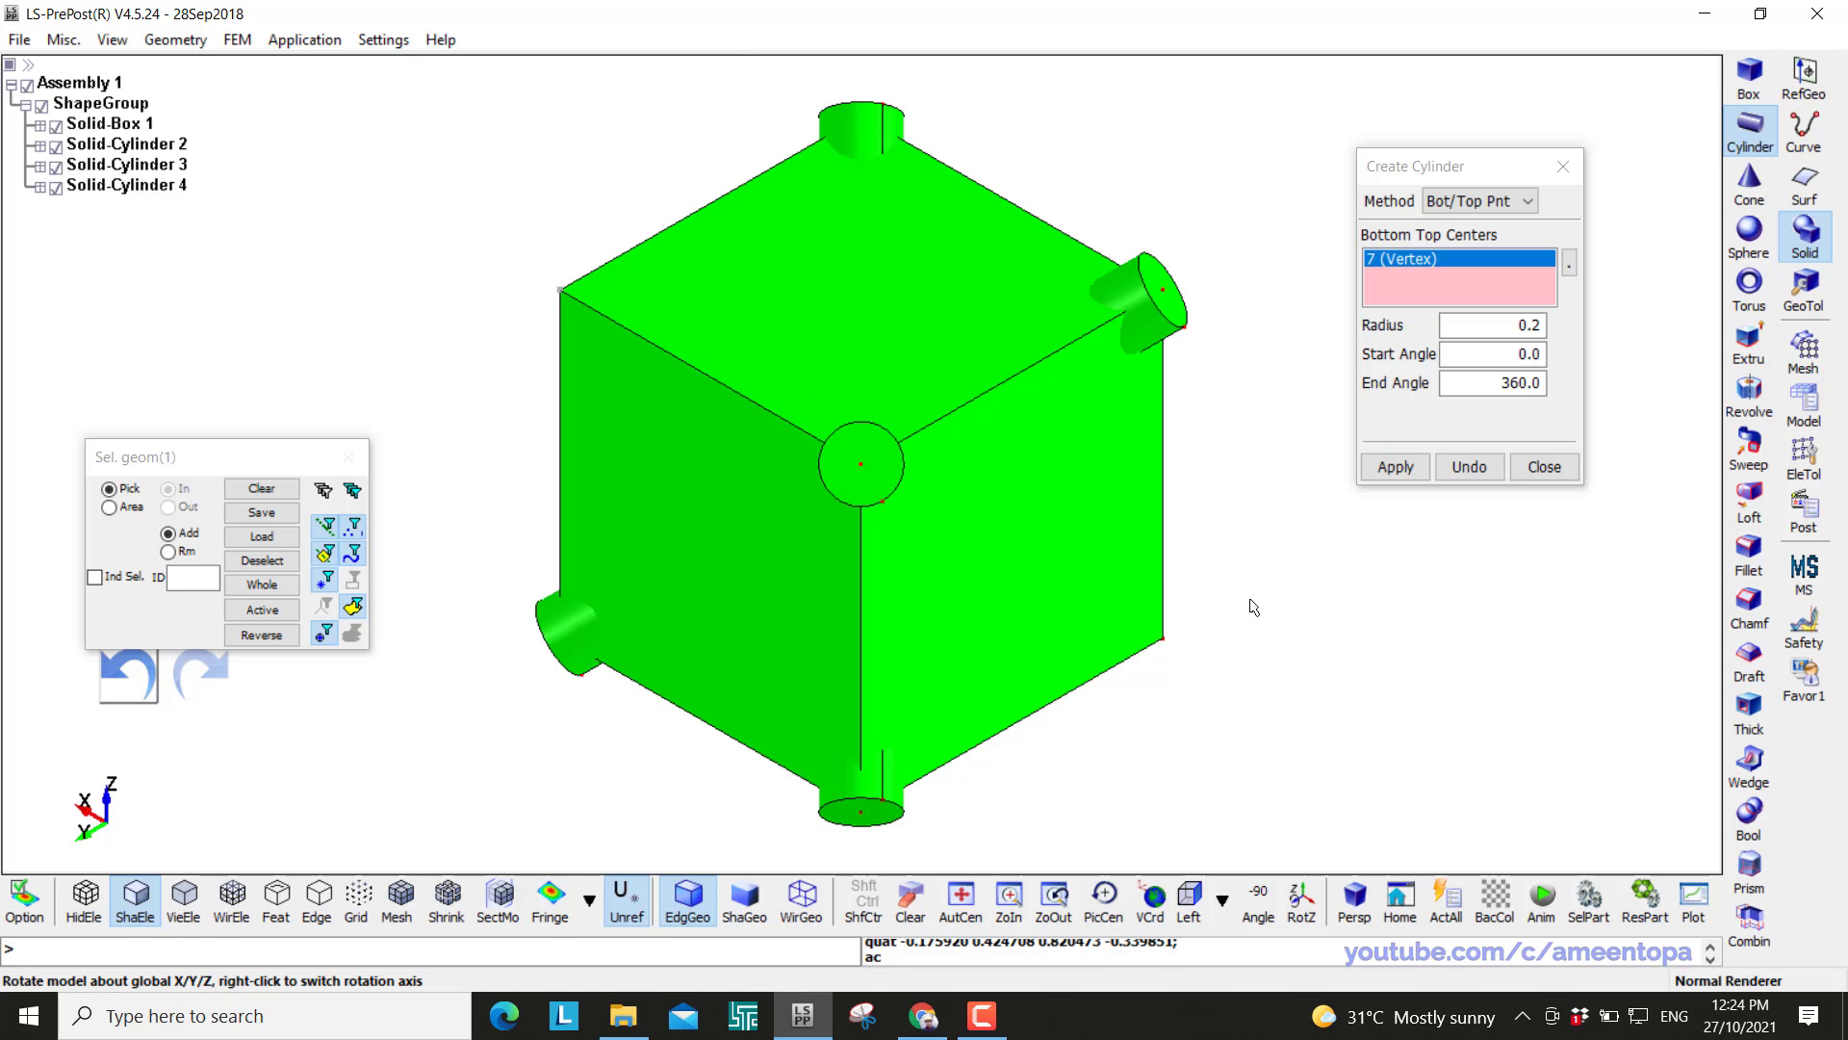
scroll(1254, 607, "up", 5)
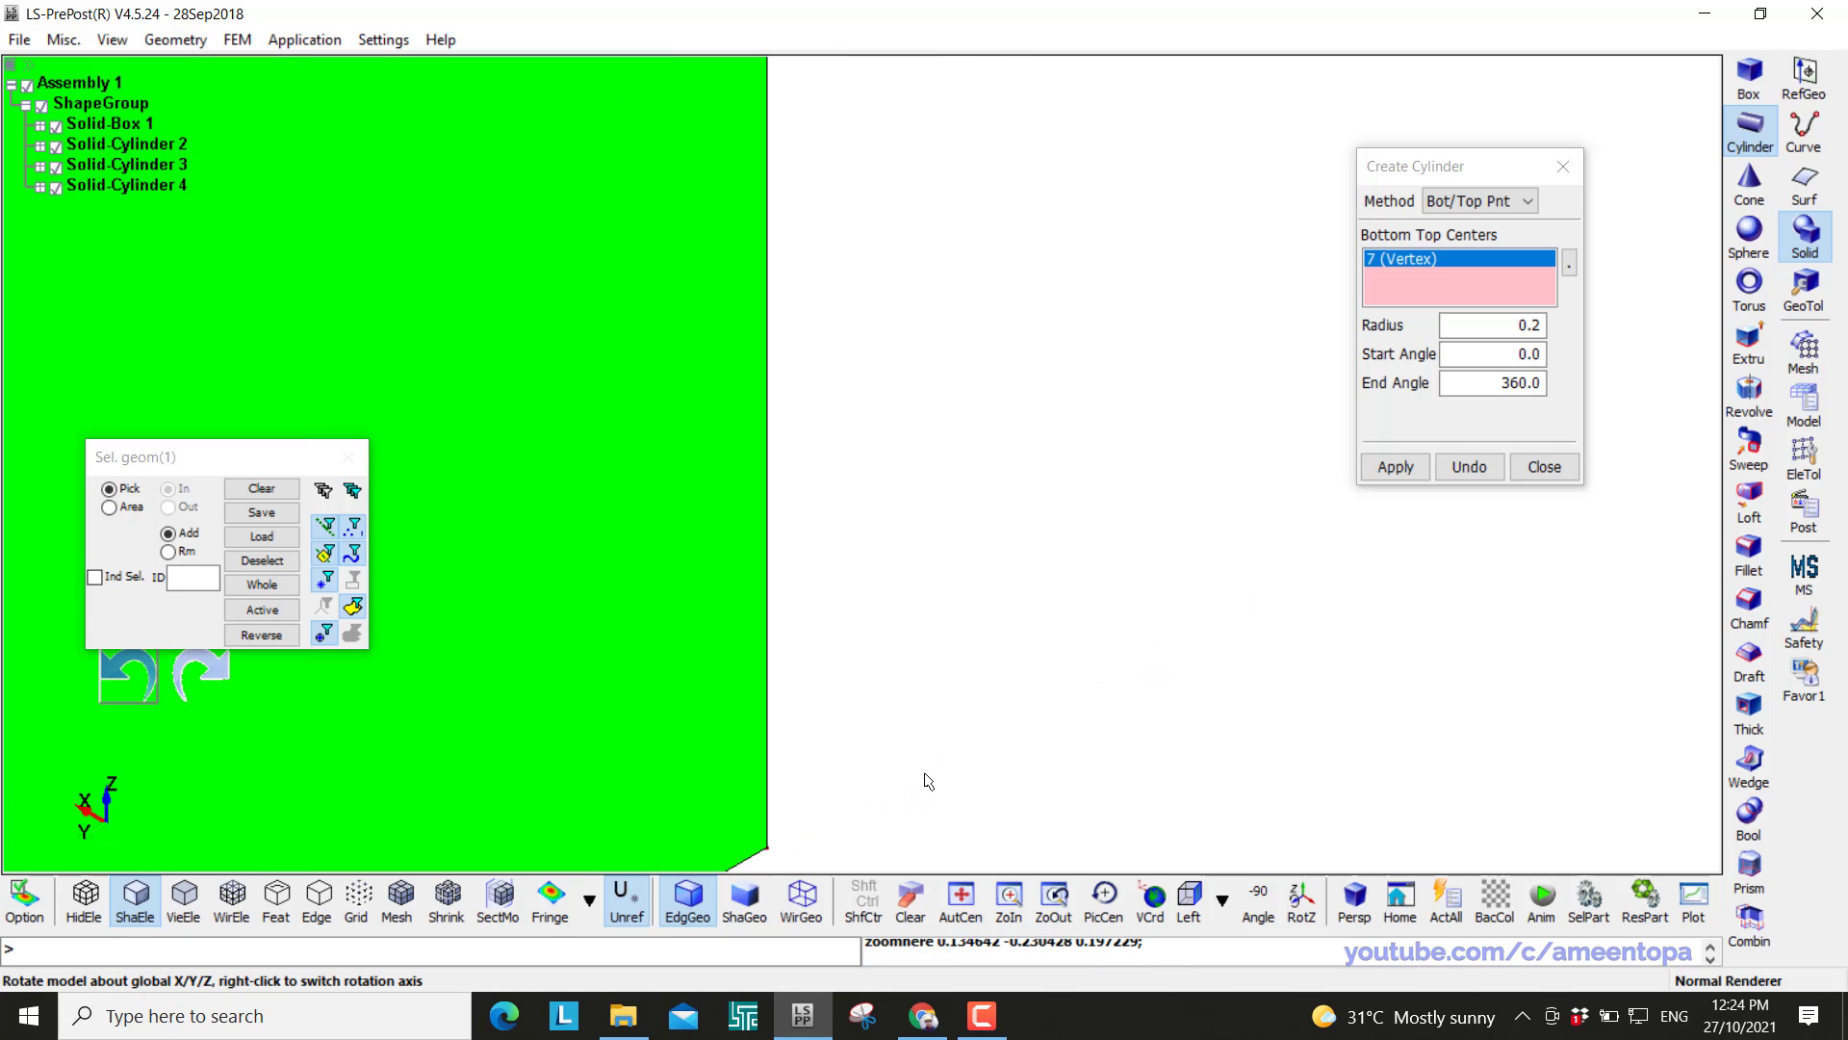
left_click(777, 850)
scroll(1249, 427, "down", 3)
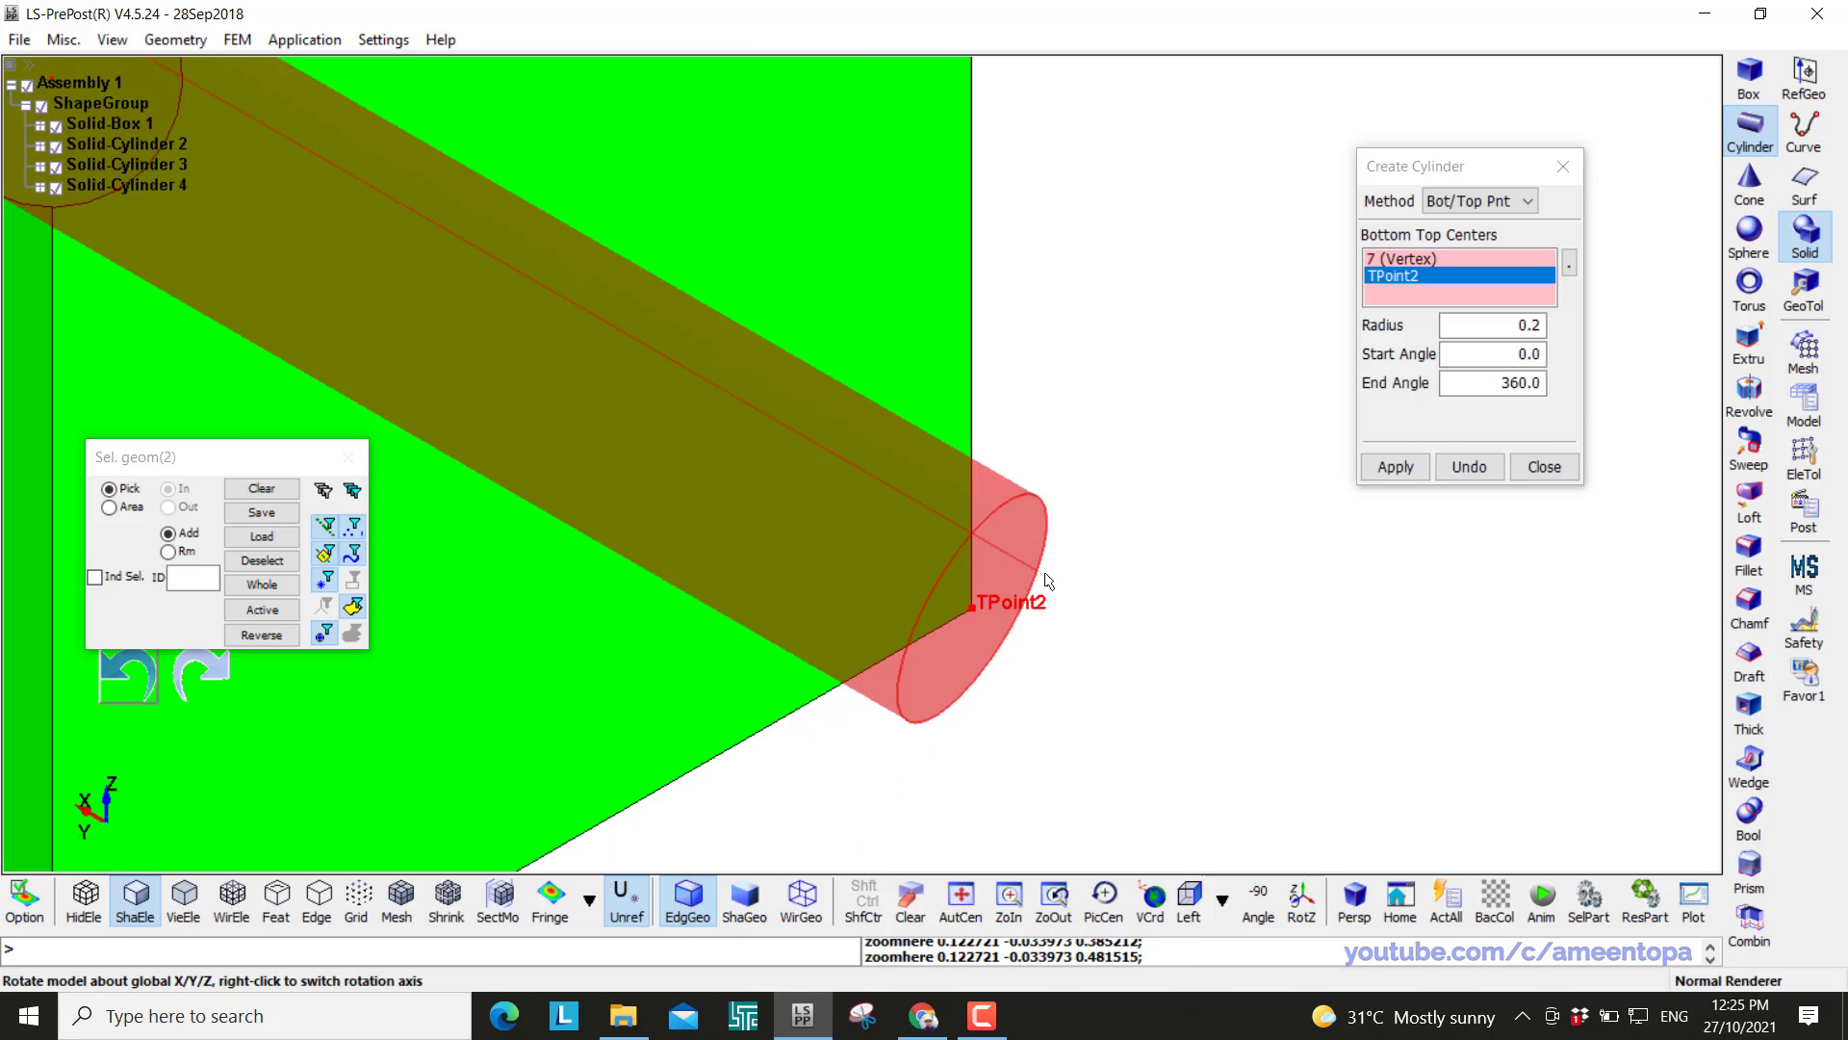
scroll(1001, 607, "up", 6)
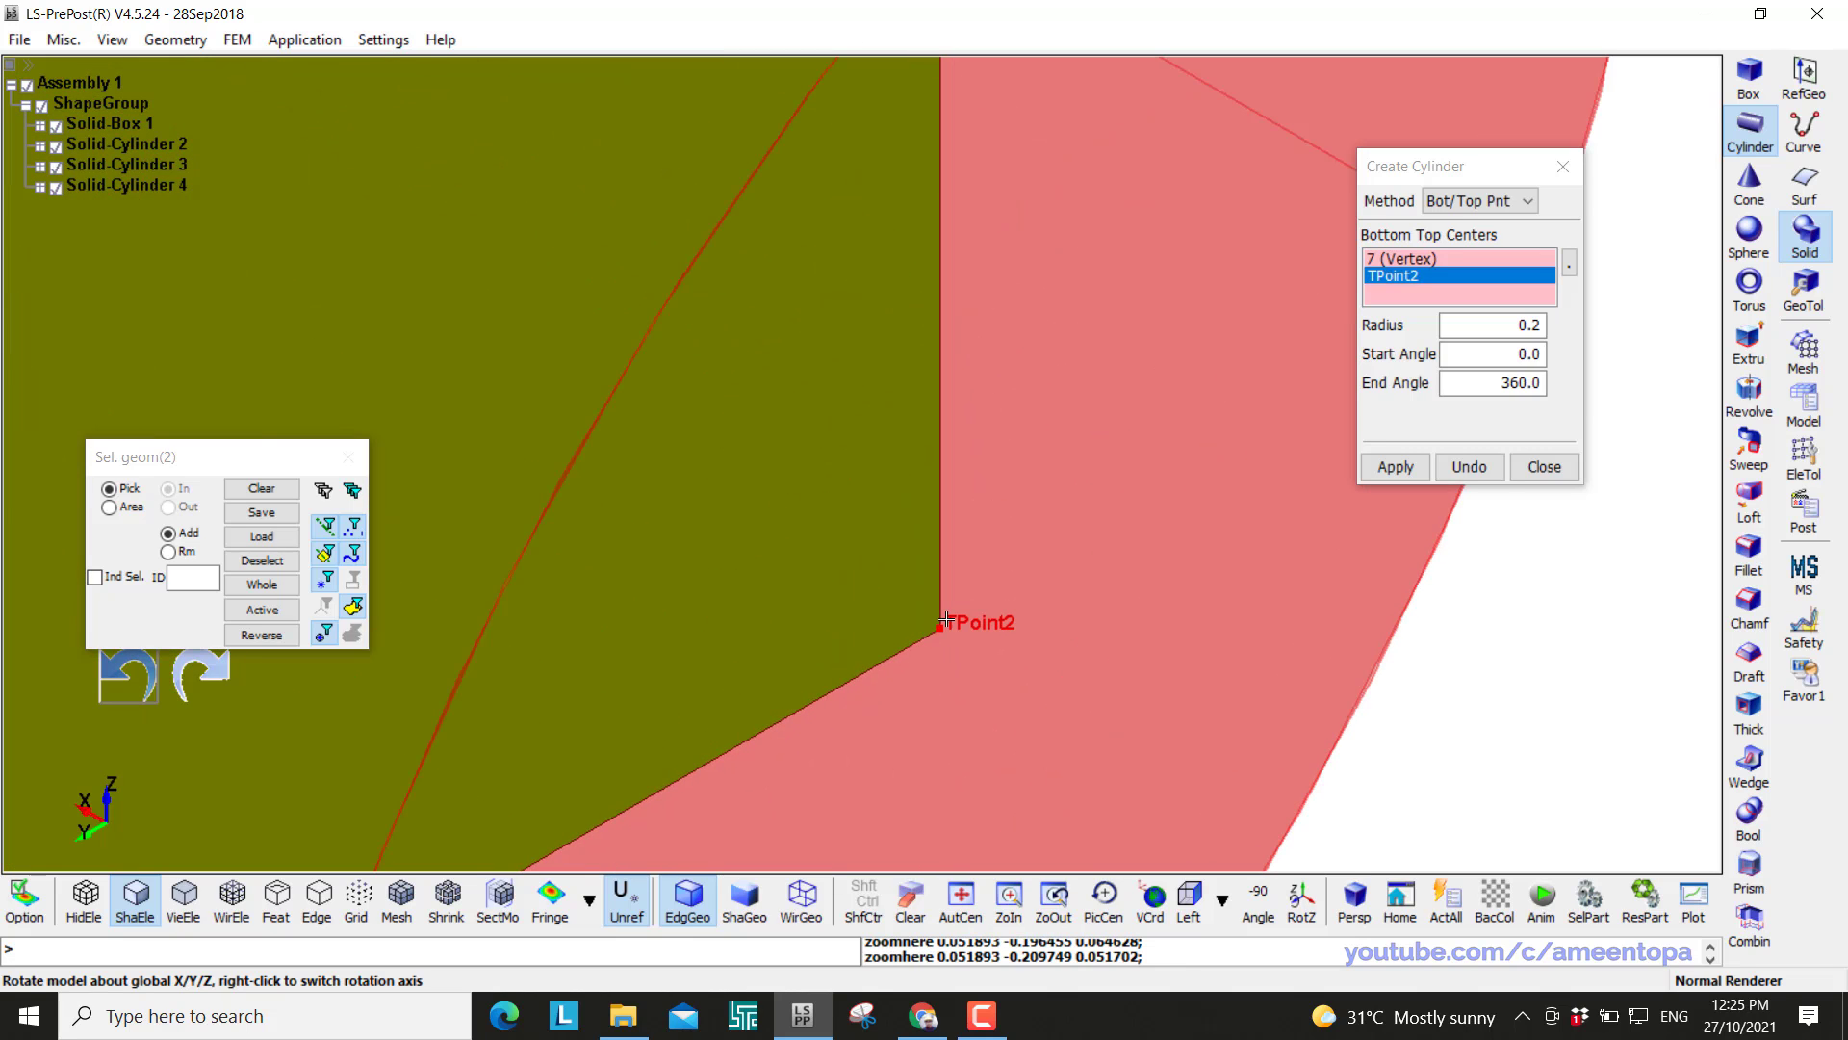
Replace the wrong end point with the correct corner, create Solid-Cylinder 5, and inspect the corners
right_click(1398, 278)
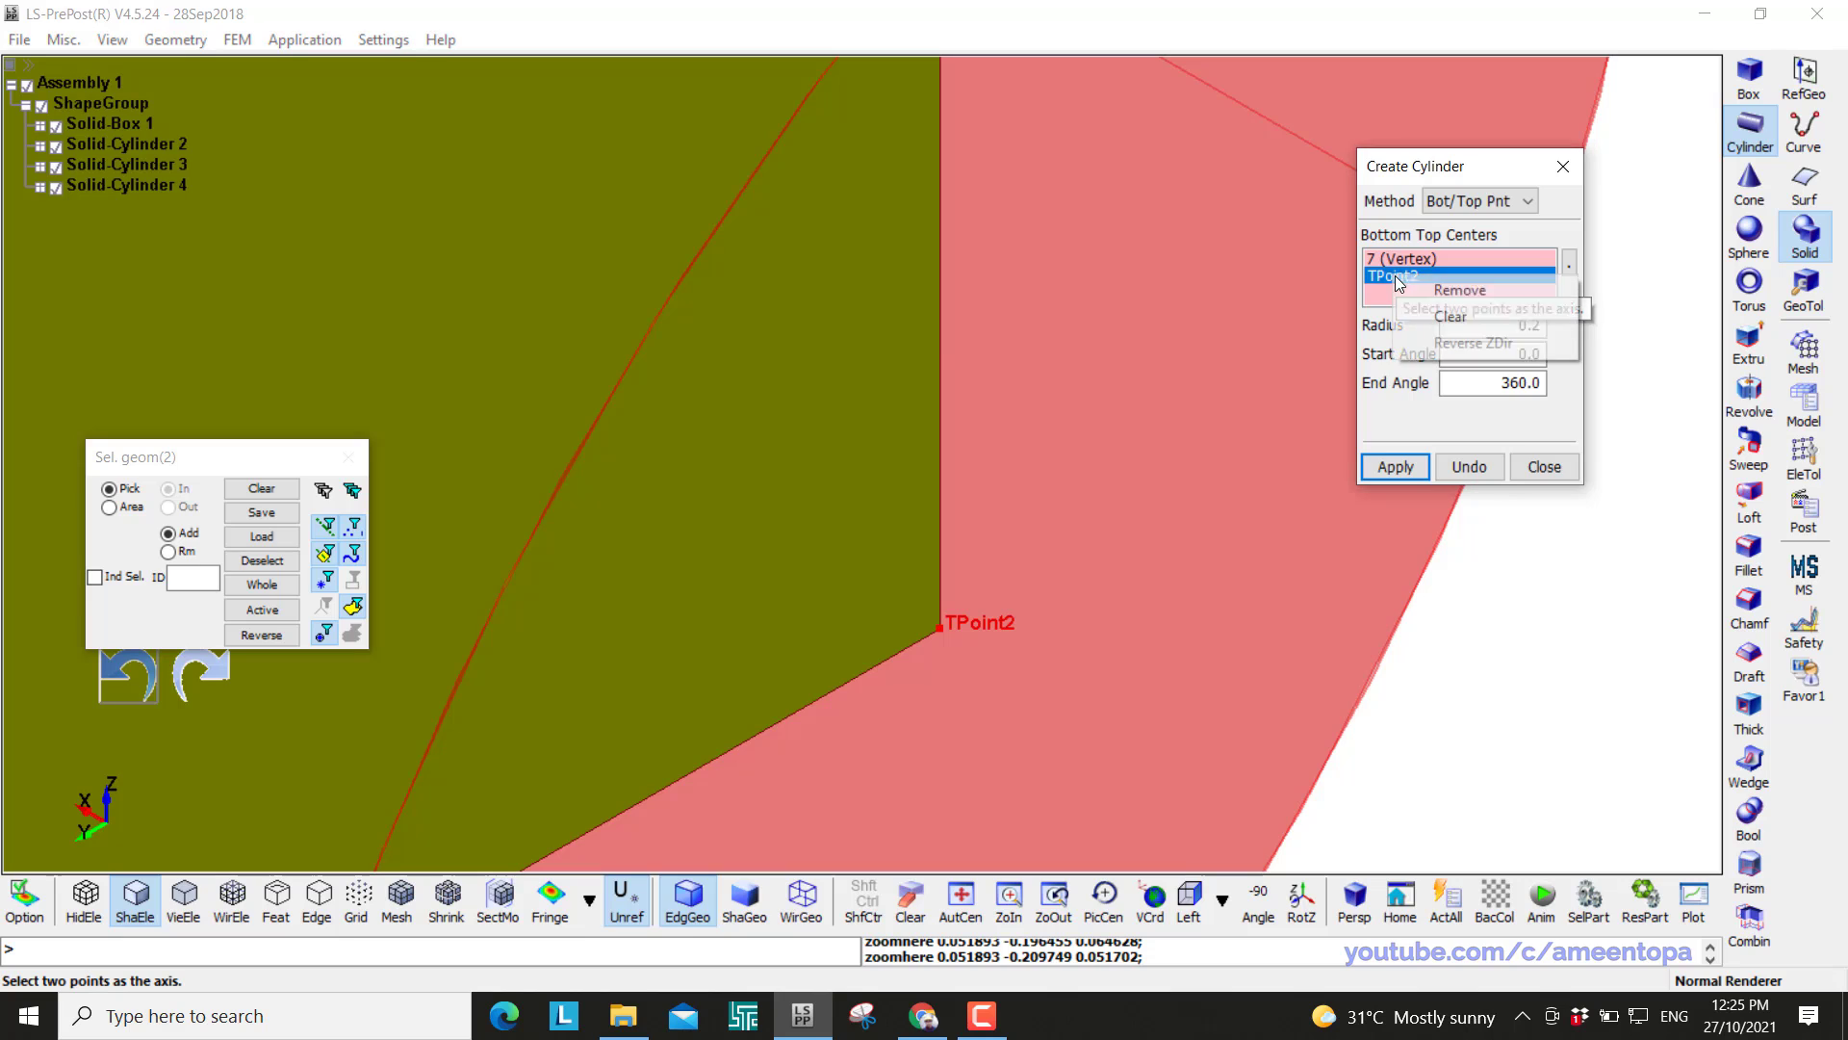
left_click(1459, 290)
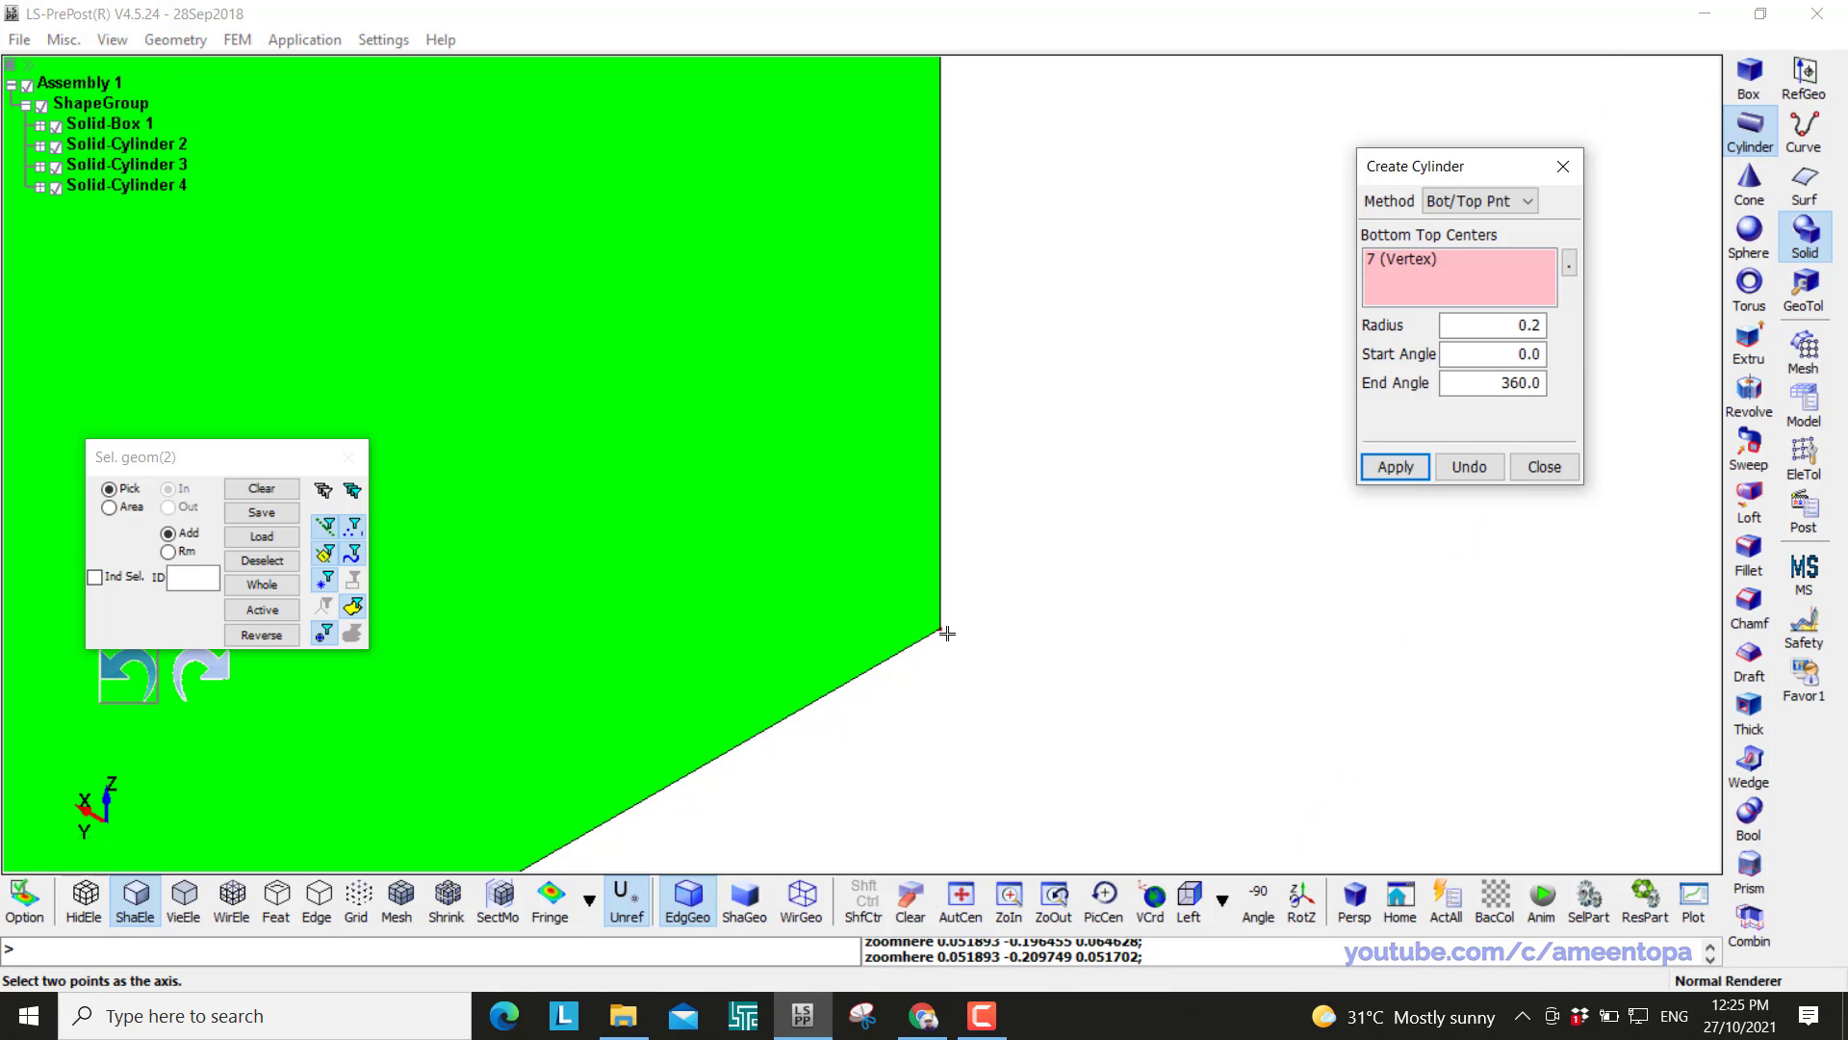
scroll(942, 630, "up", 2)
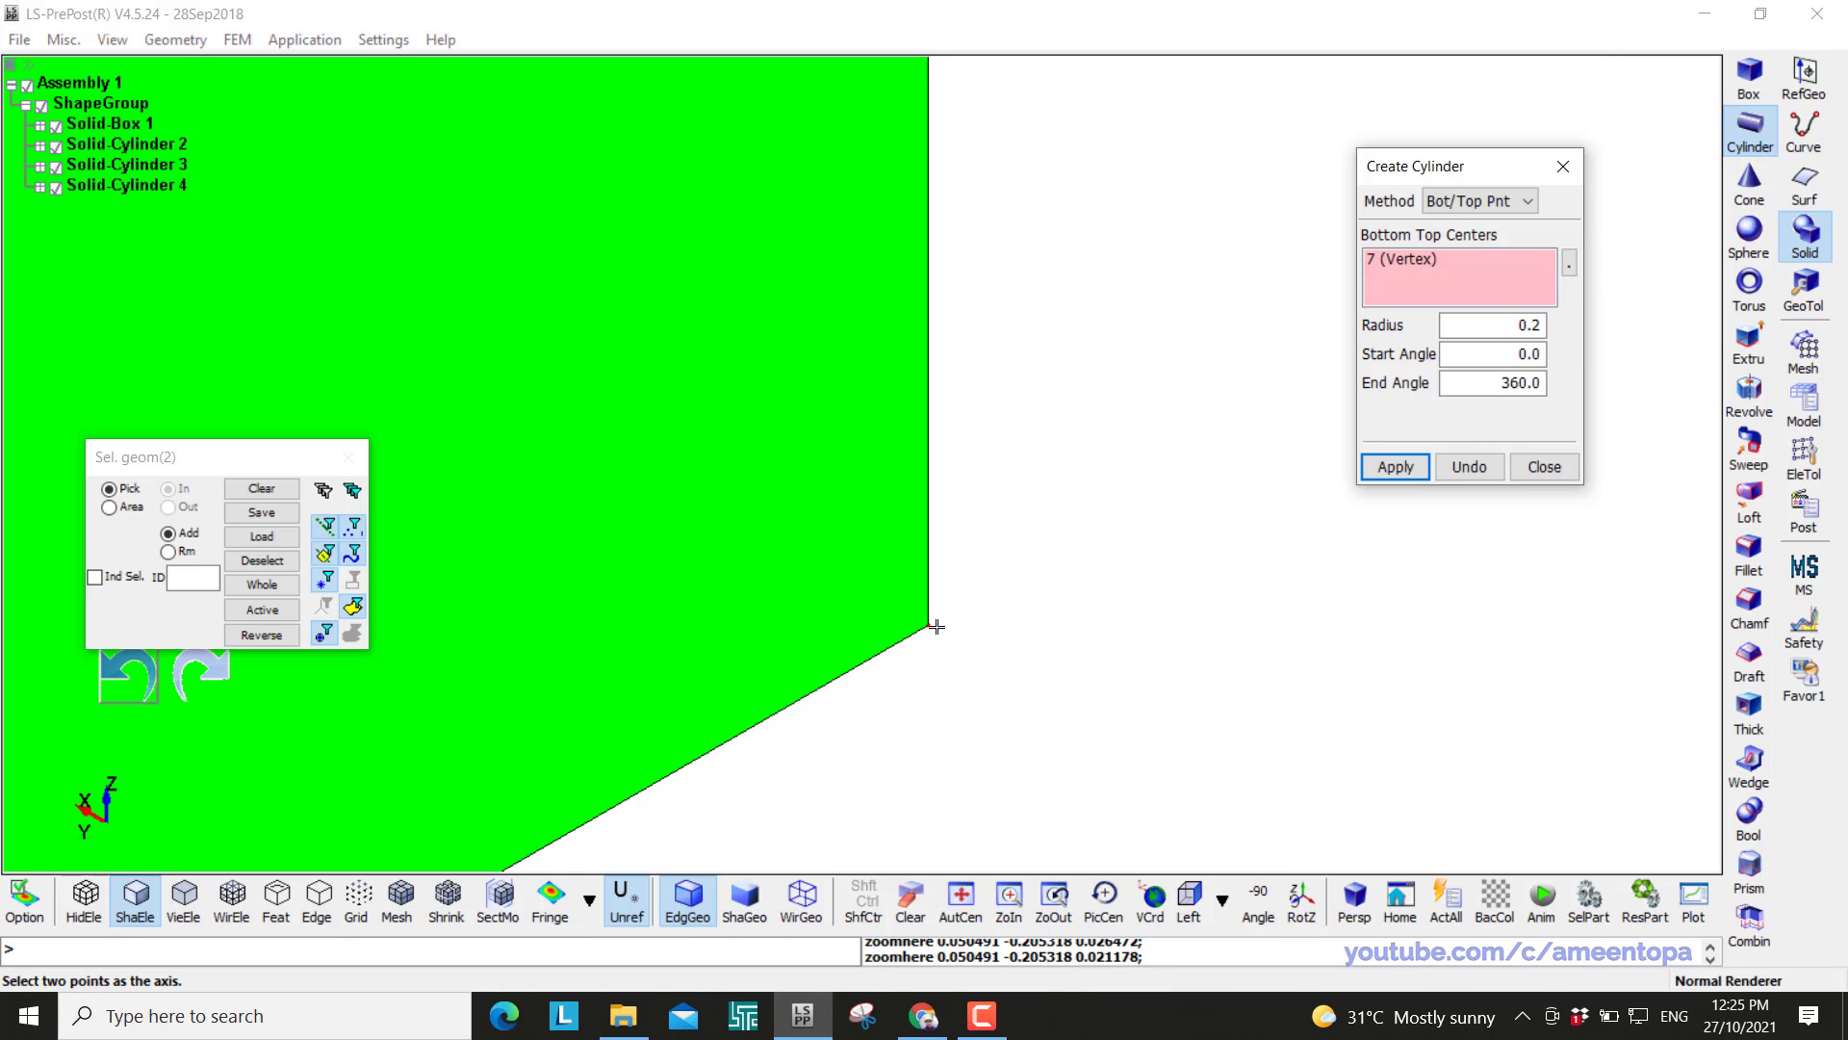
left_click(932, 625)
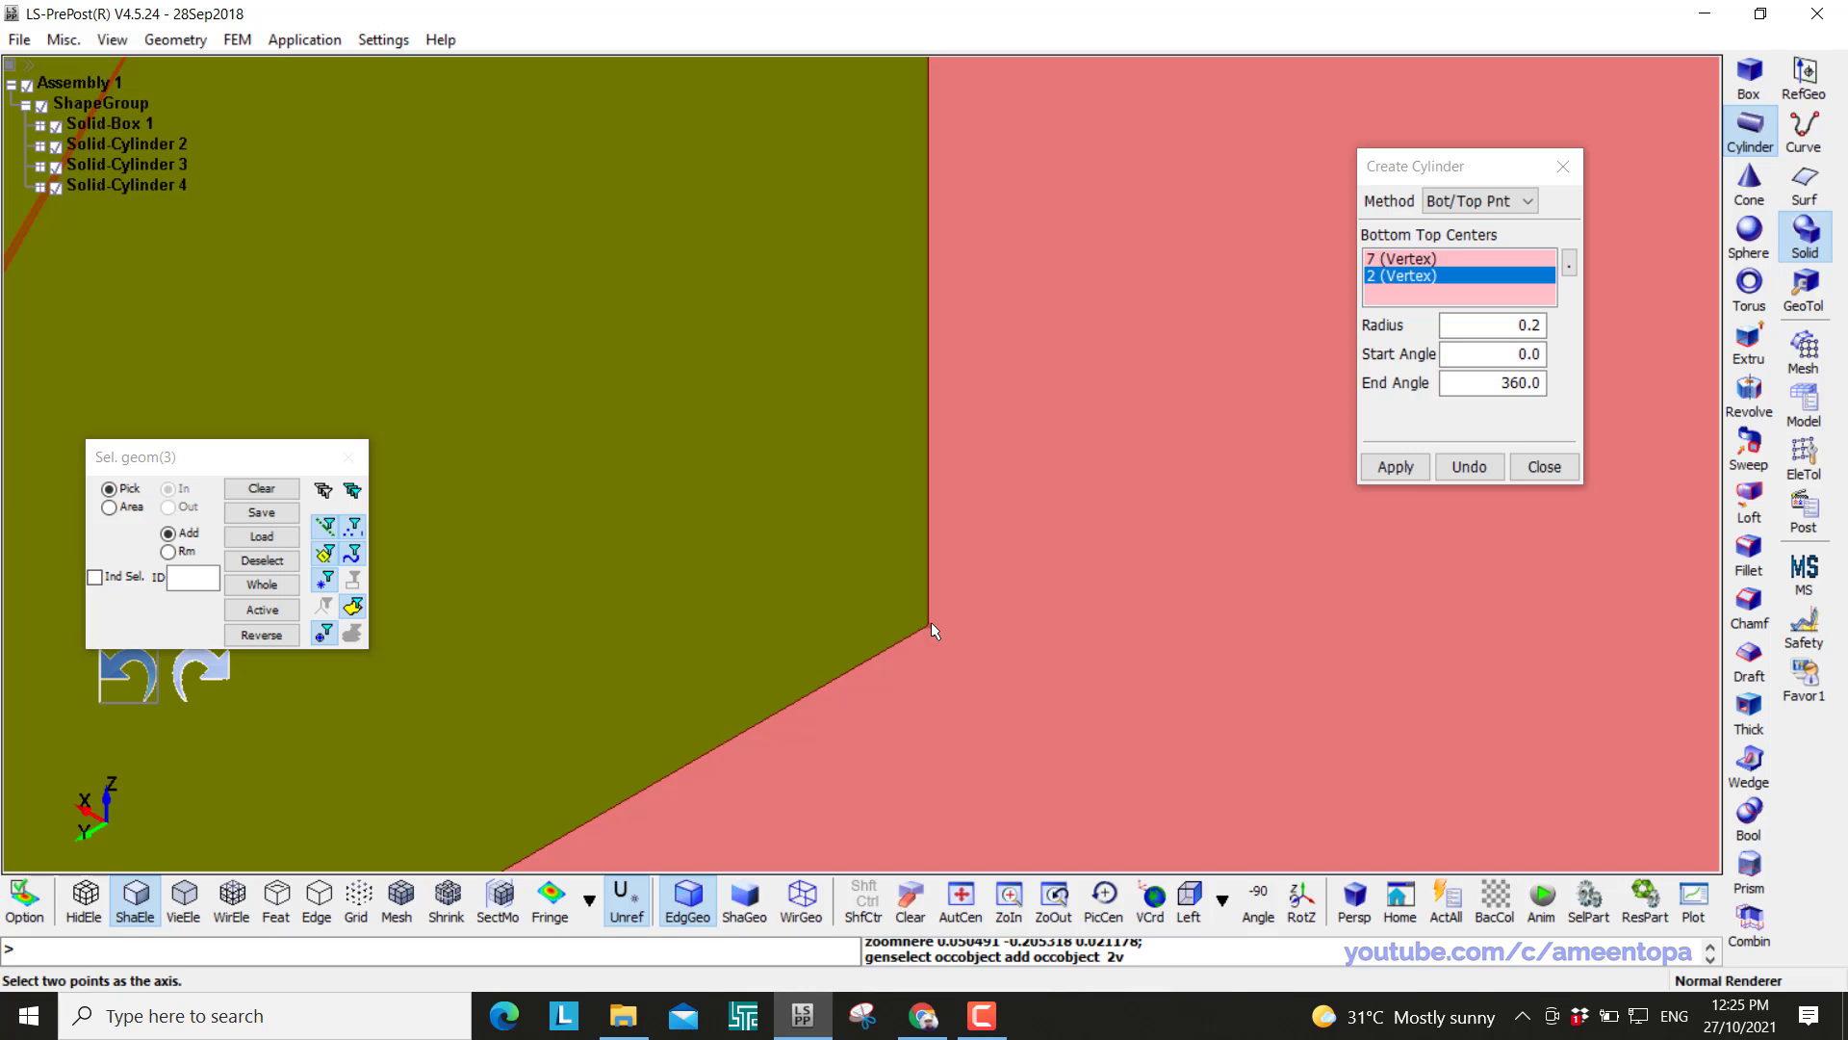
scroll(1071, 463, "down", 5)
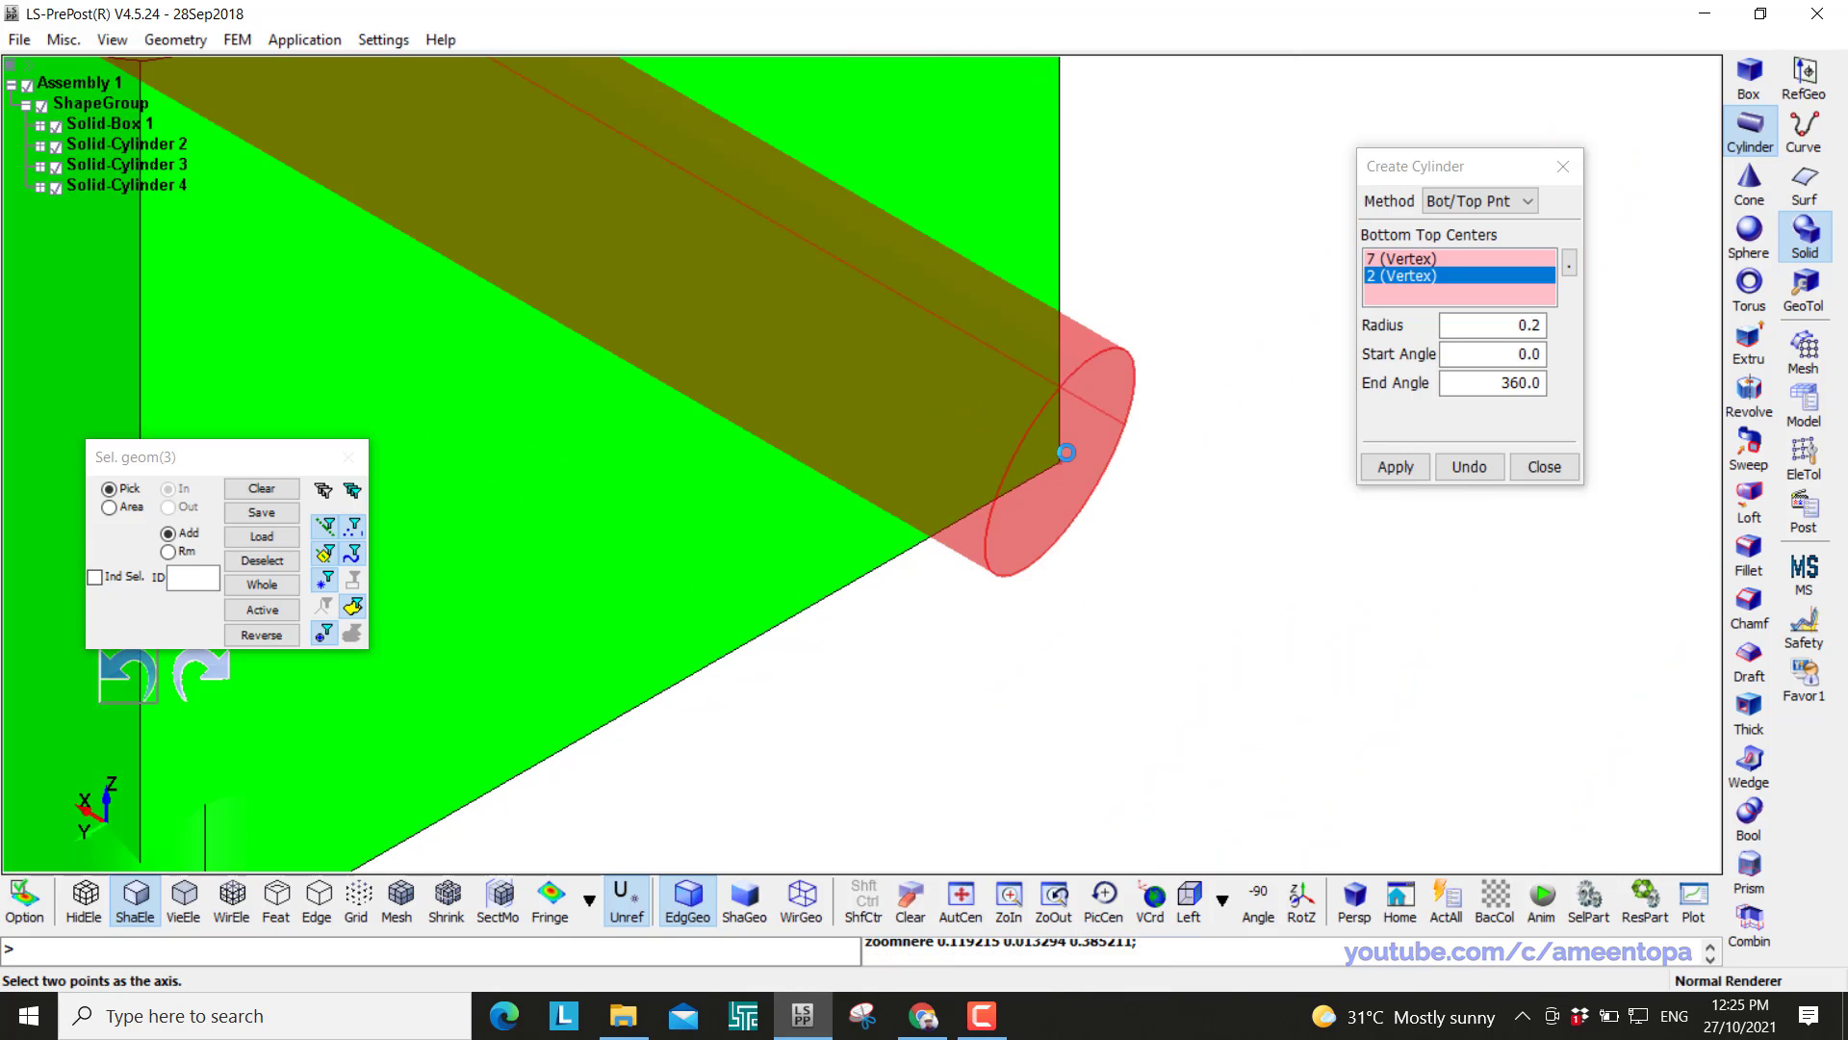
left_click(1395, 467)
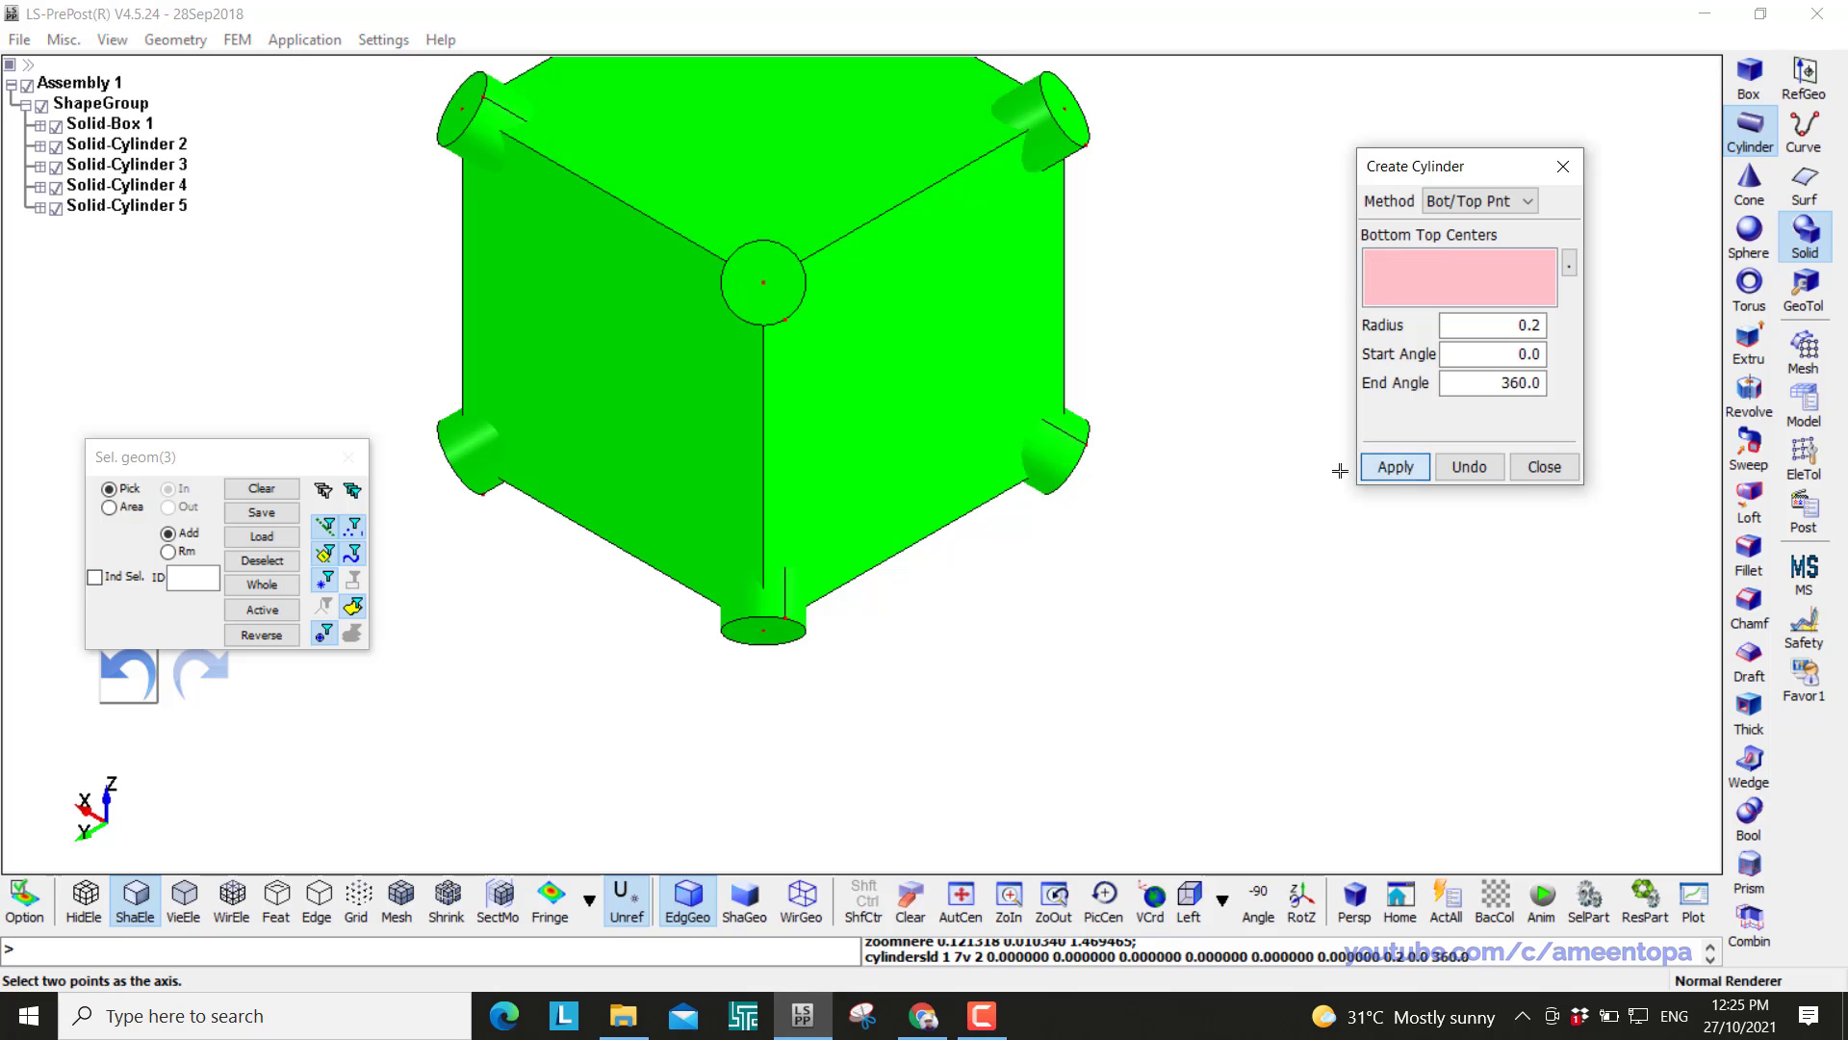
scroll(800, 438, "down", 3)
scroll(800, 438, "down", 3)
left_click_drag(991, 796, 1049, 428, "shift")
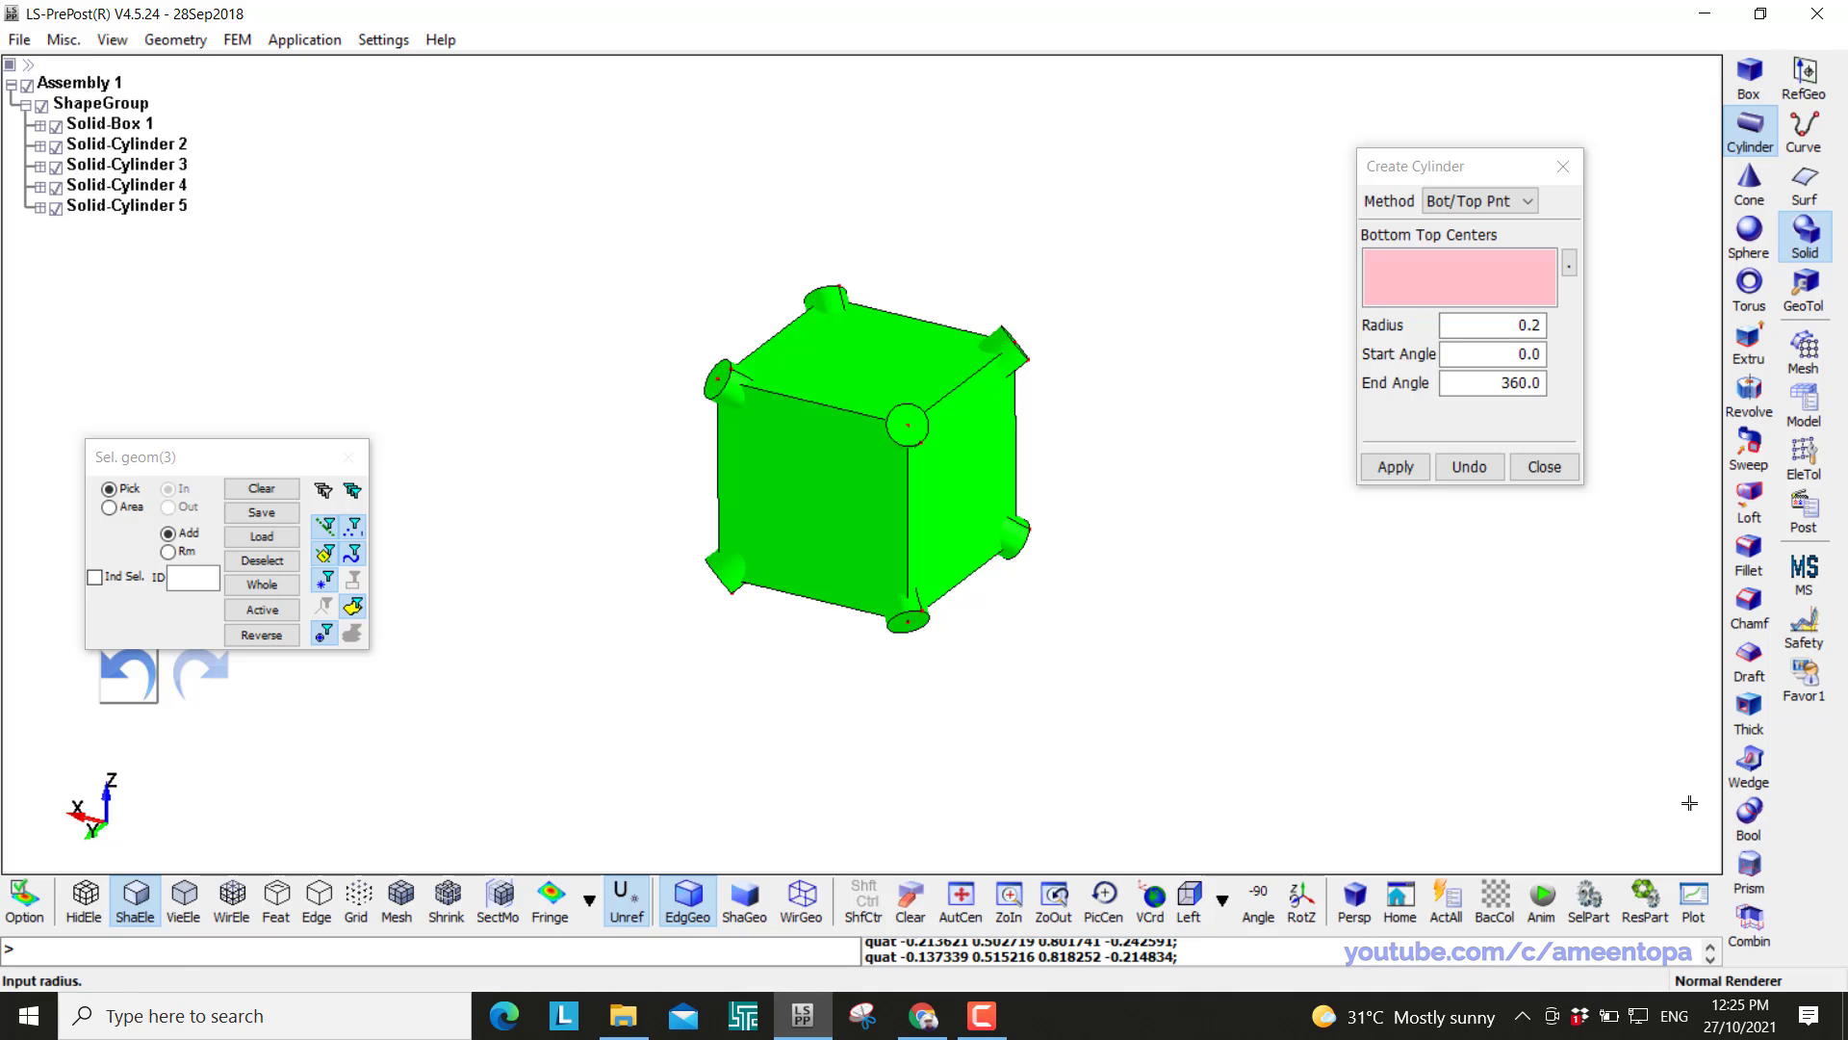
Boolean-union Solid-Cylinder 2, 5, 4 and 3 into the single solid Boolean-Union 6
left_click(1752, 817)
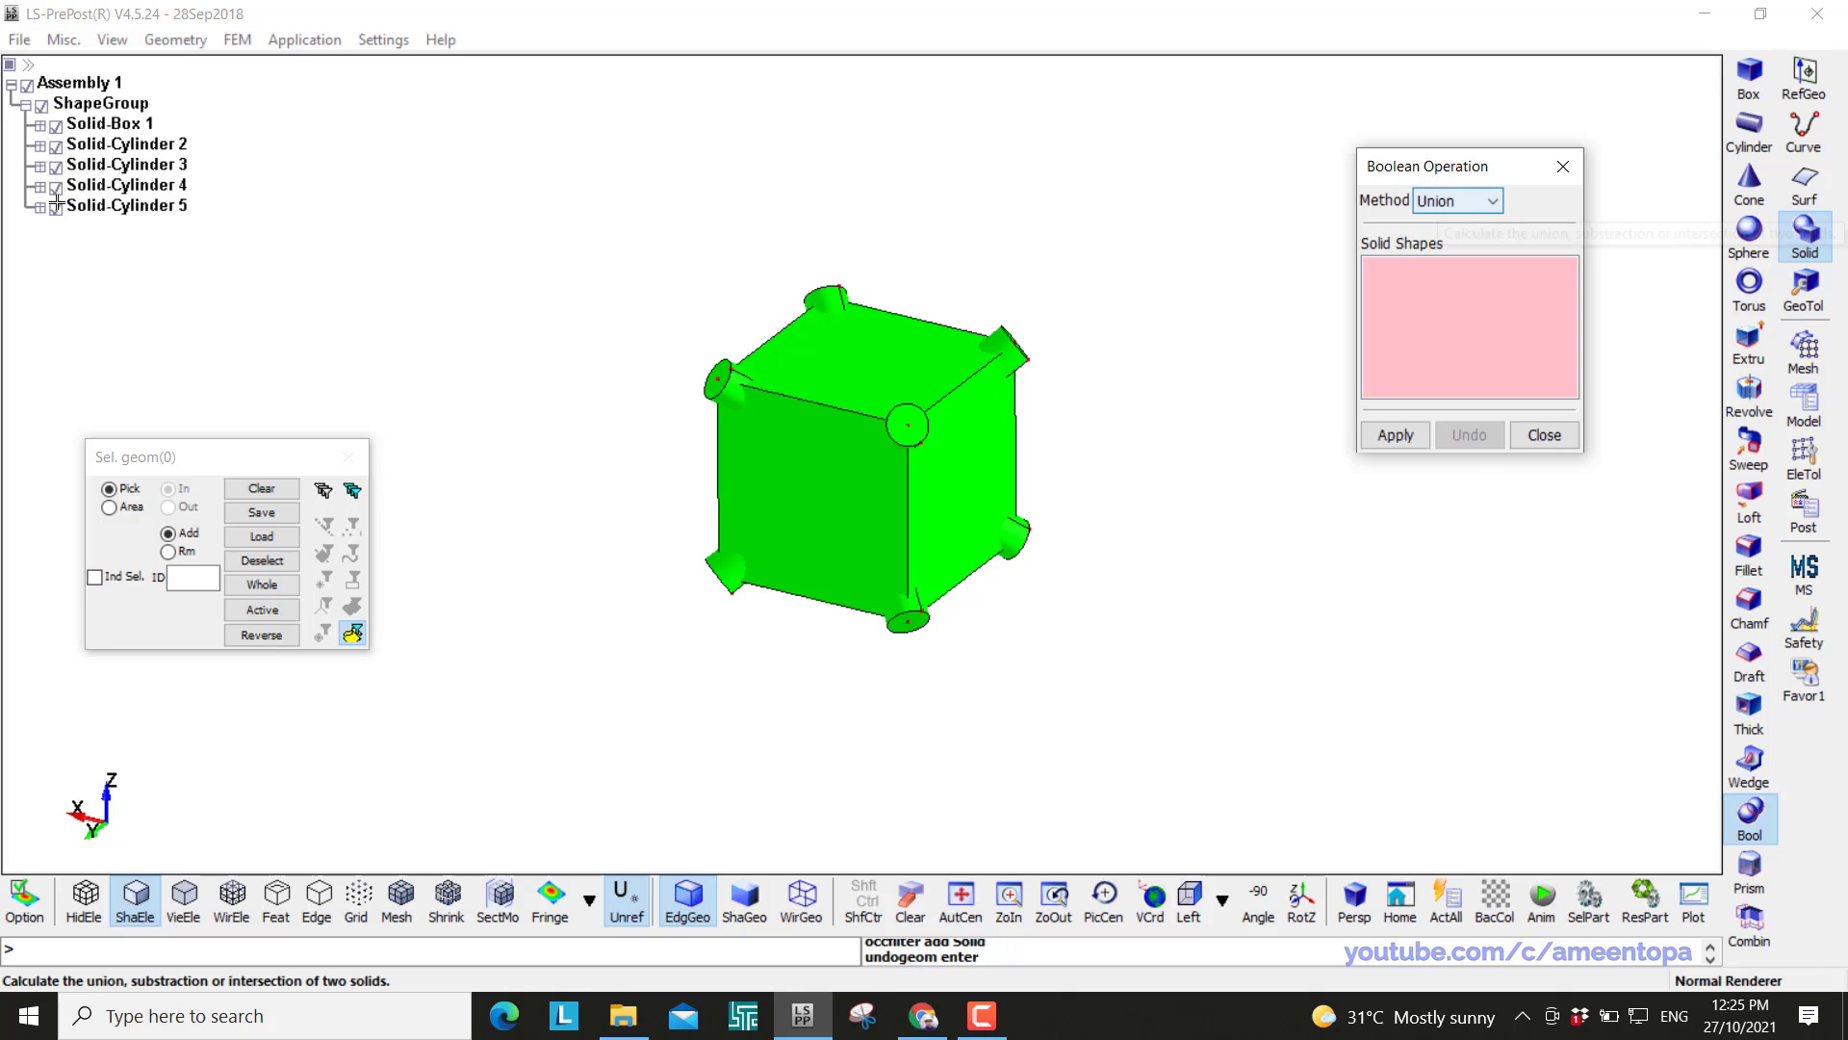
left_click(115, 159)
left_click(116, 153)
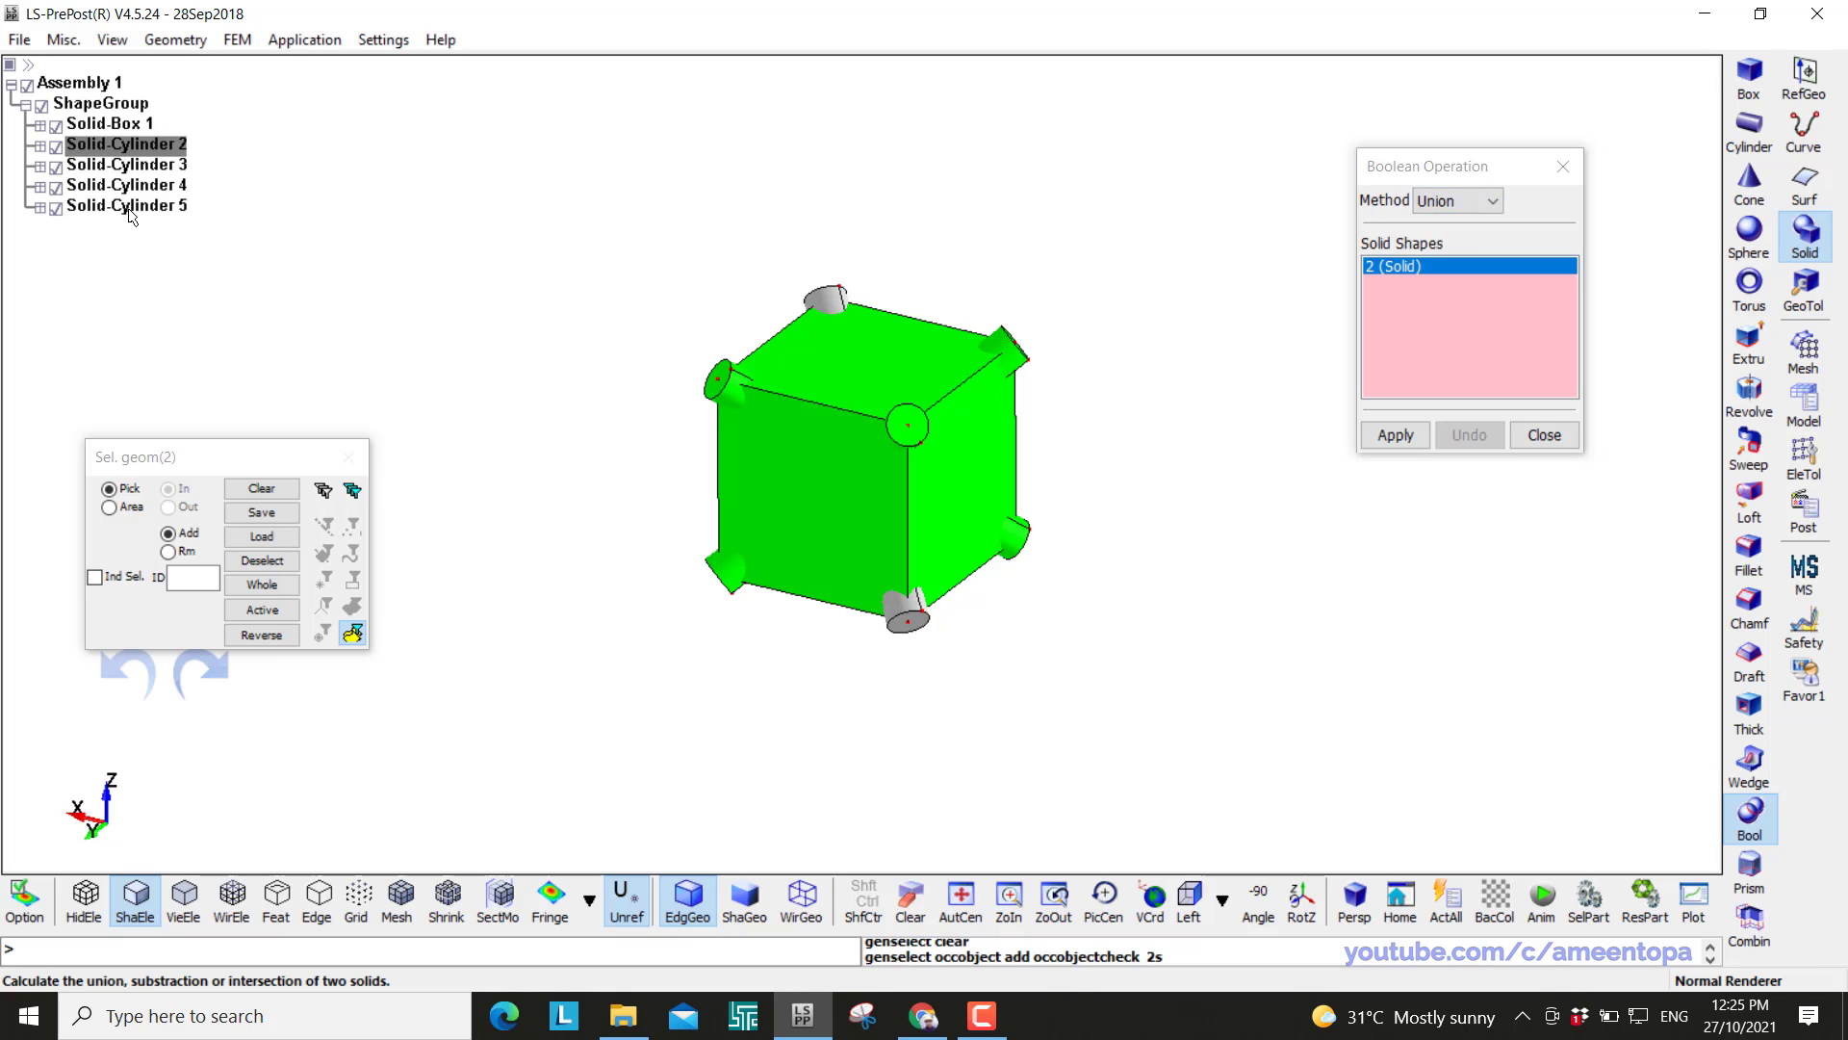
left_click(129, 205)
left_click(129, 185)
left_click(123, 164)
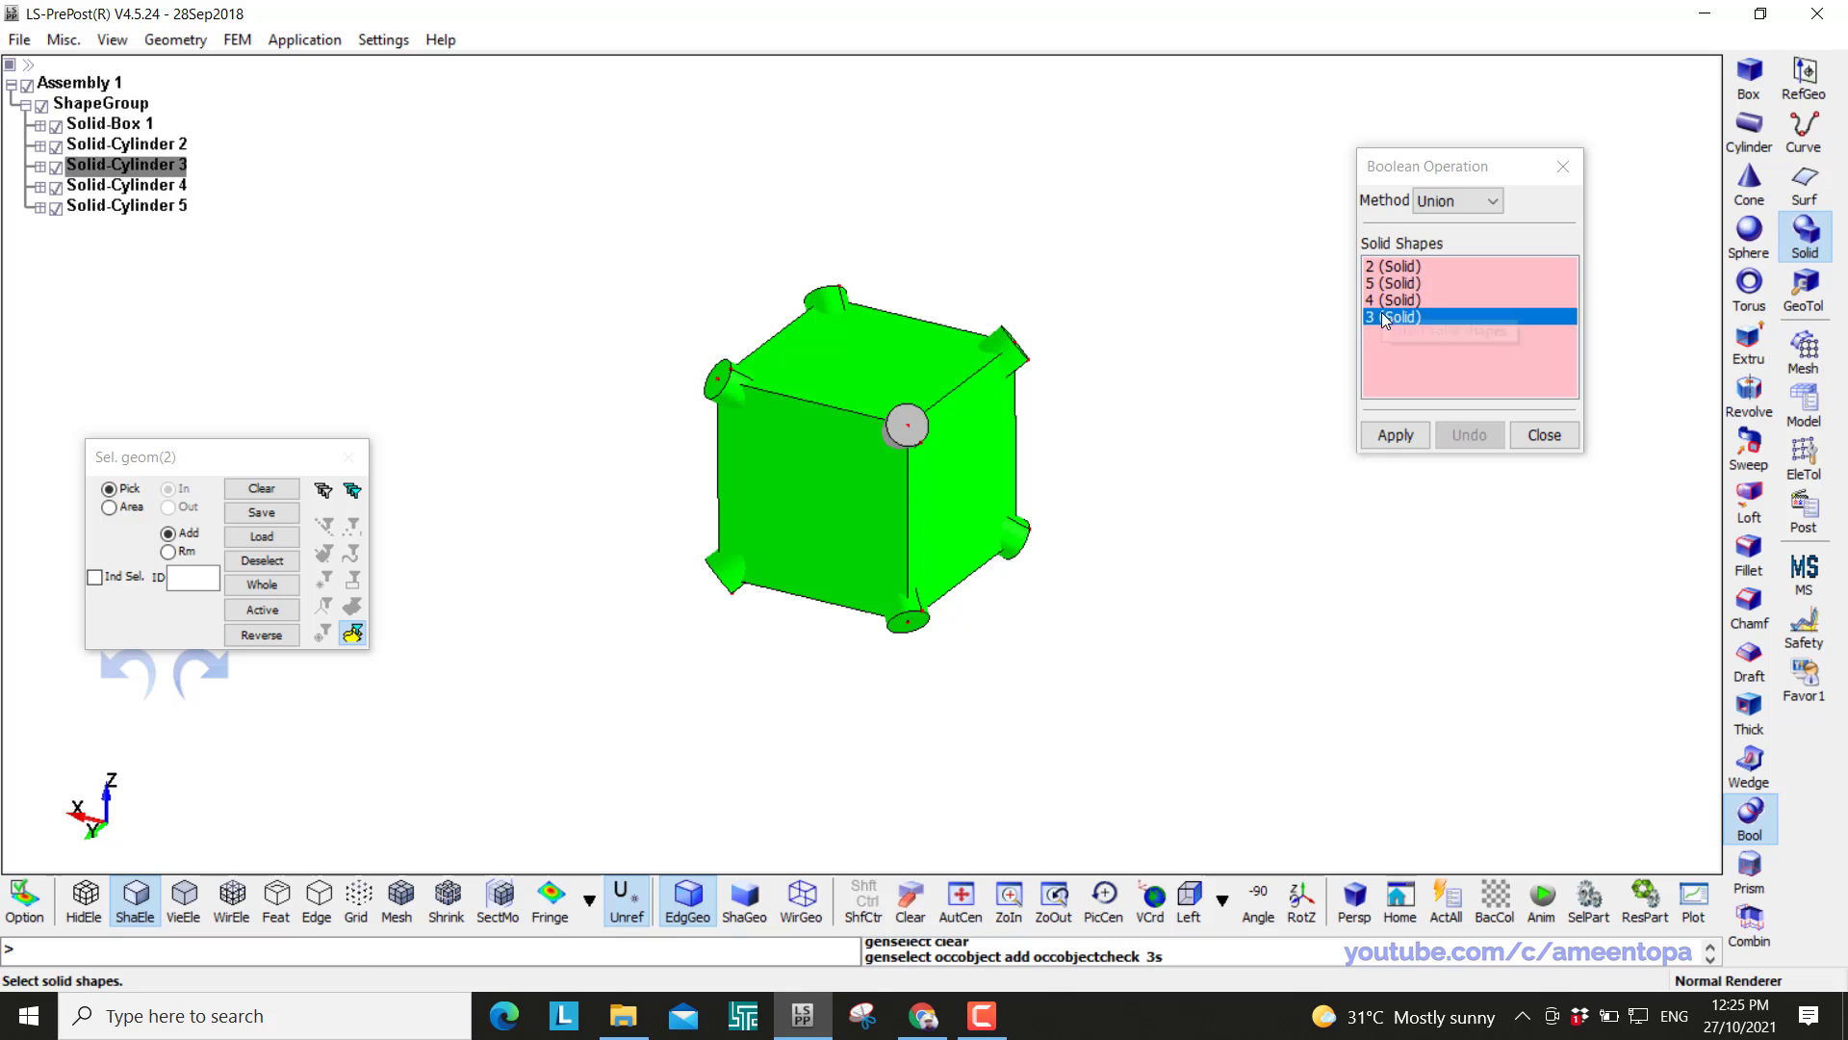
left_click(1389, 435)
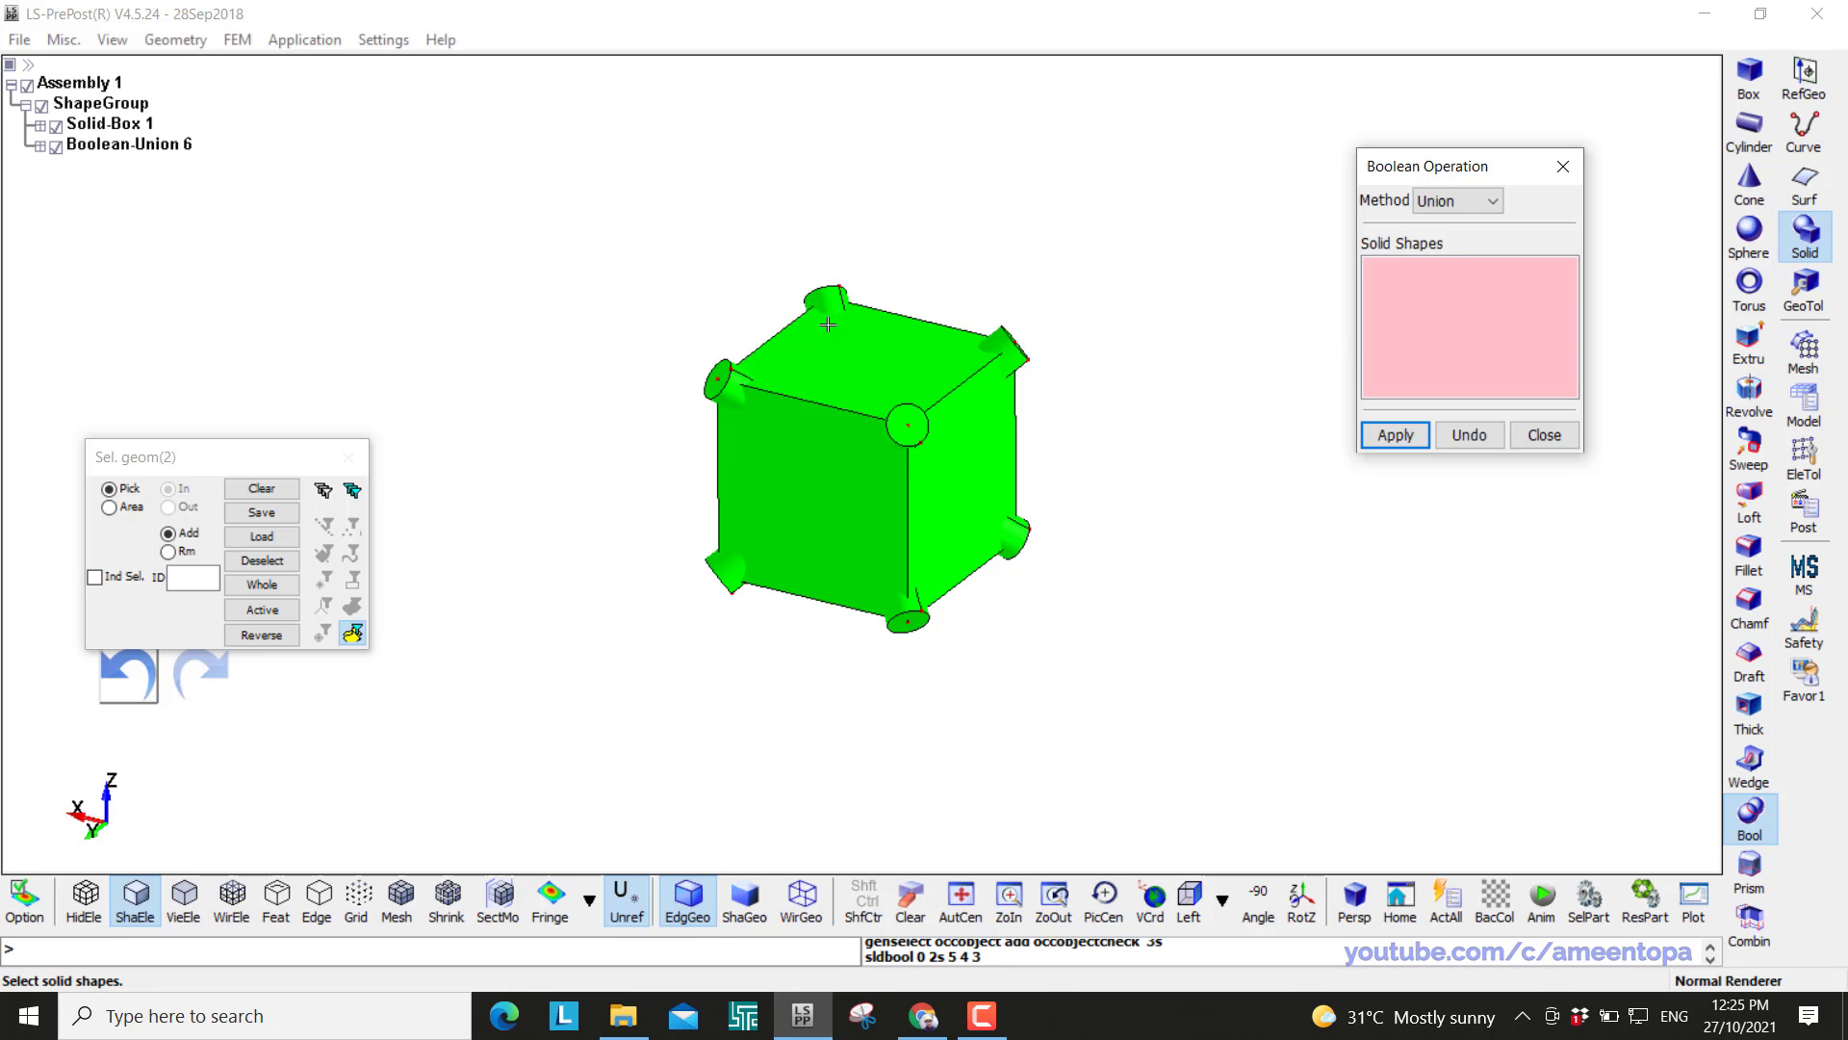
Intersect Solid-Box 1 with Boolean-Union 6 using Common, trimming the struts to the cube
left_click(1446, 202)
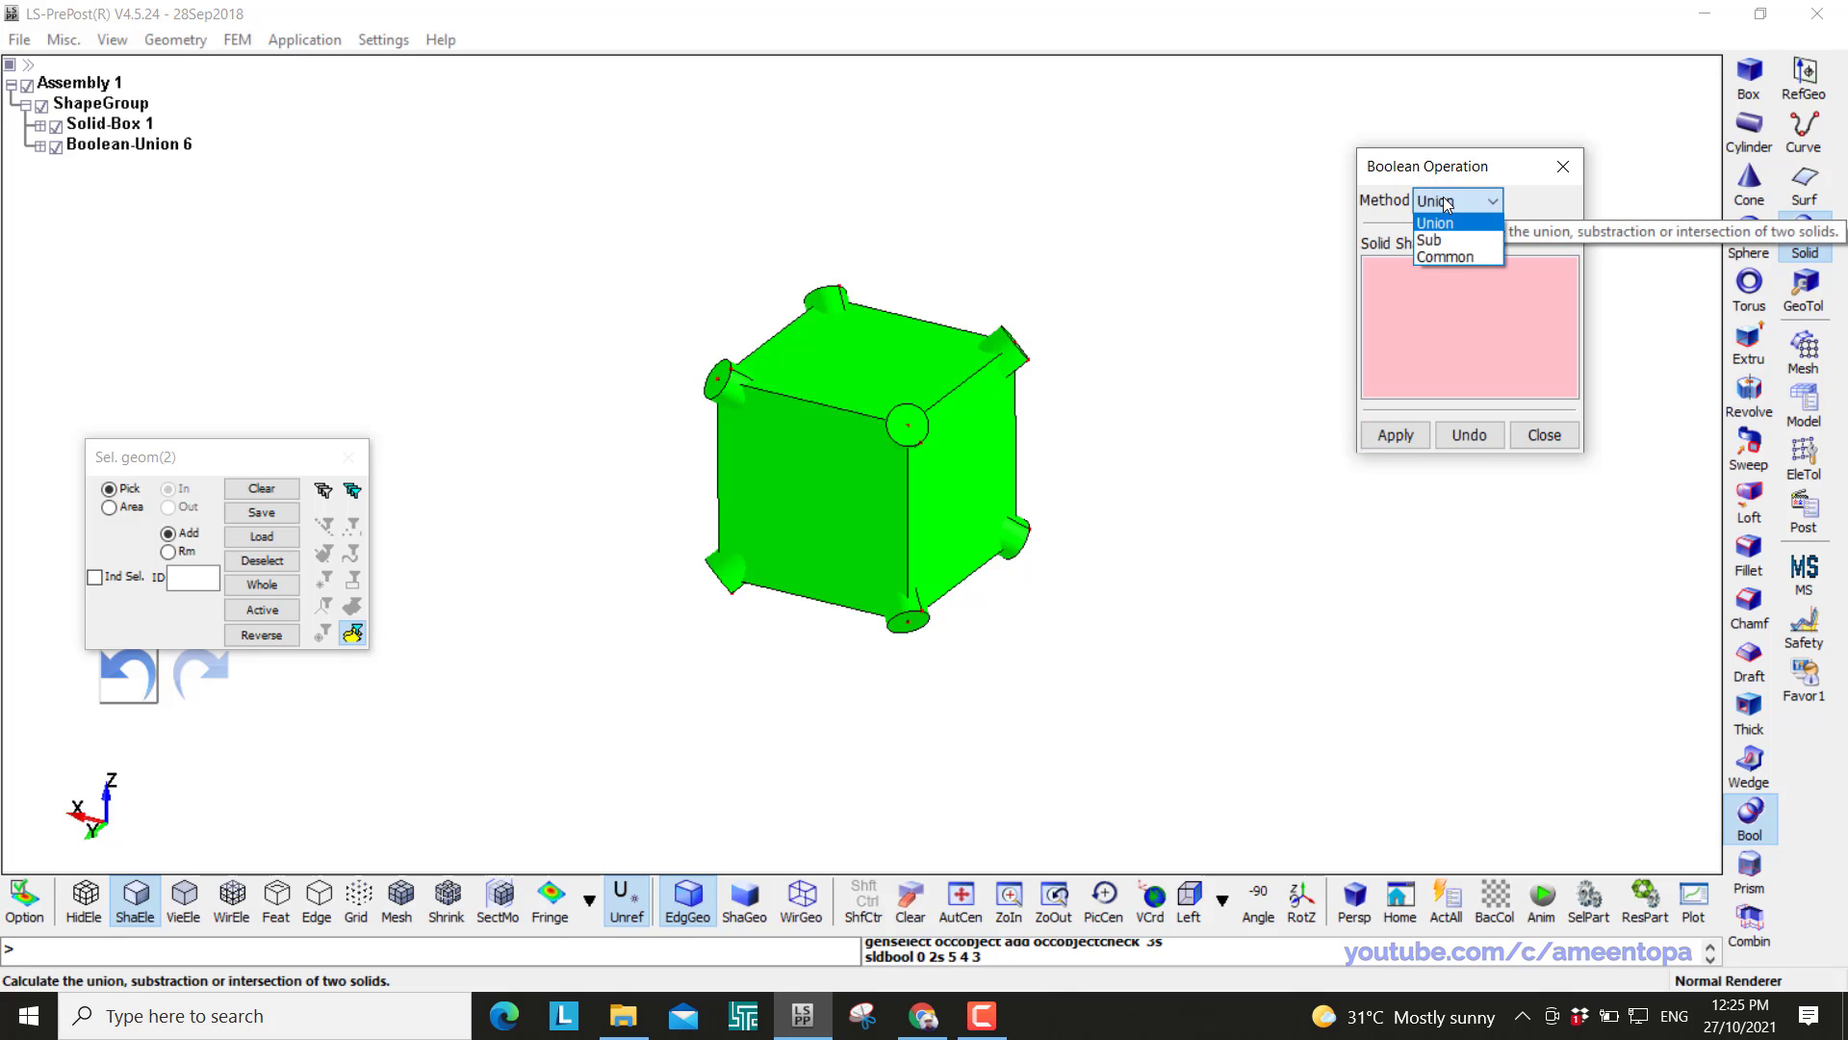
left_click(1429, 258)
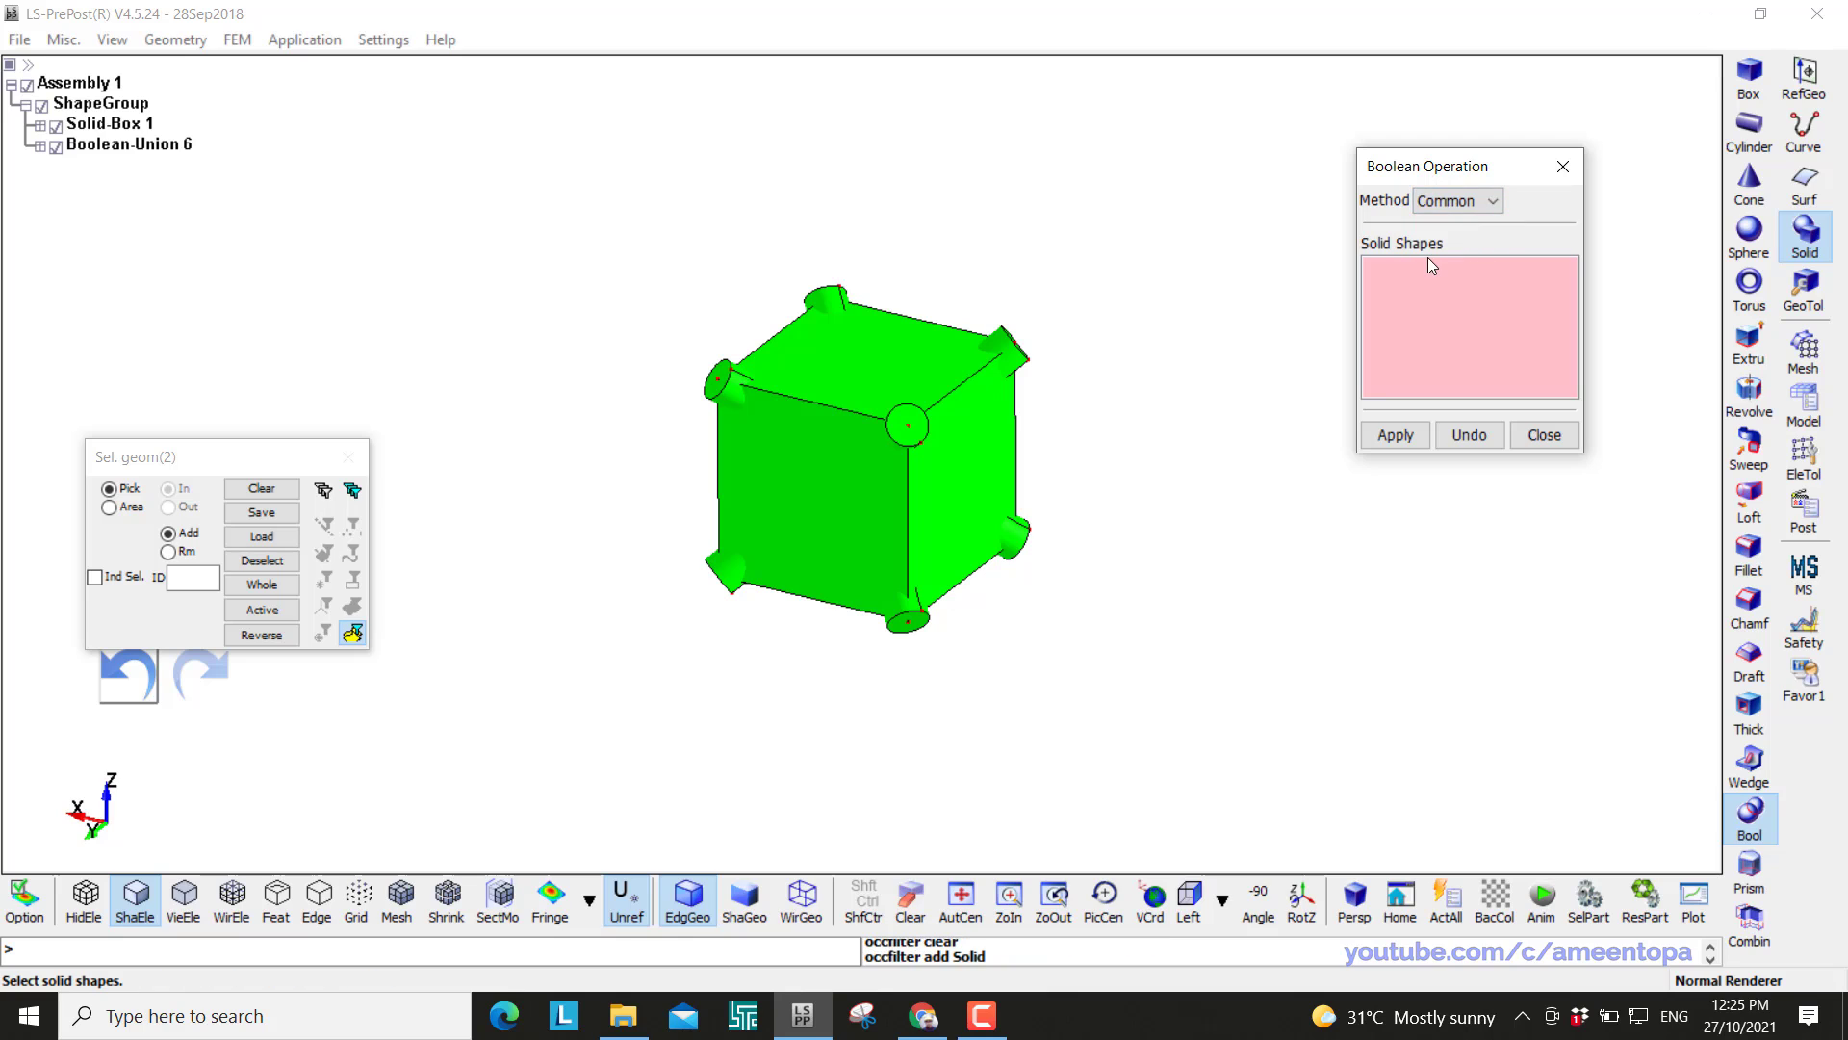
left_click(104, 131)
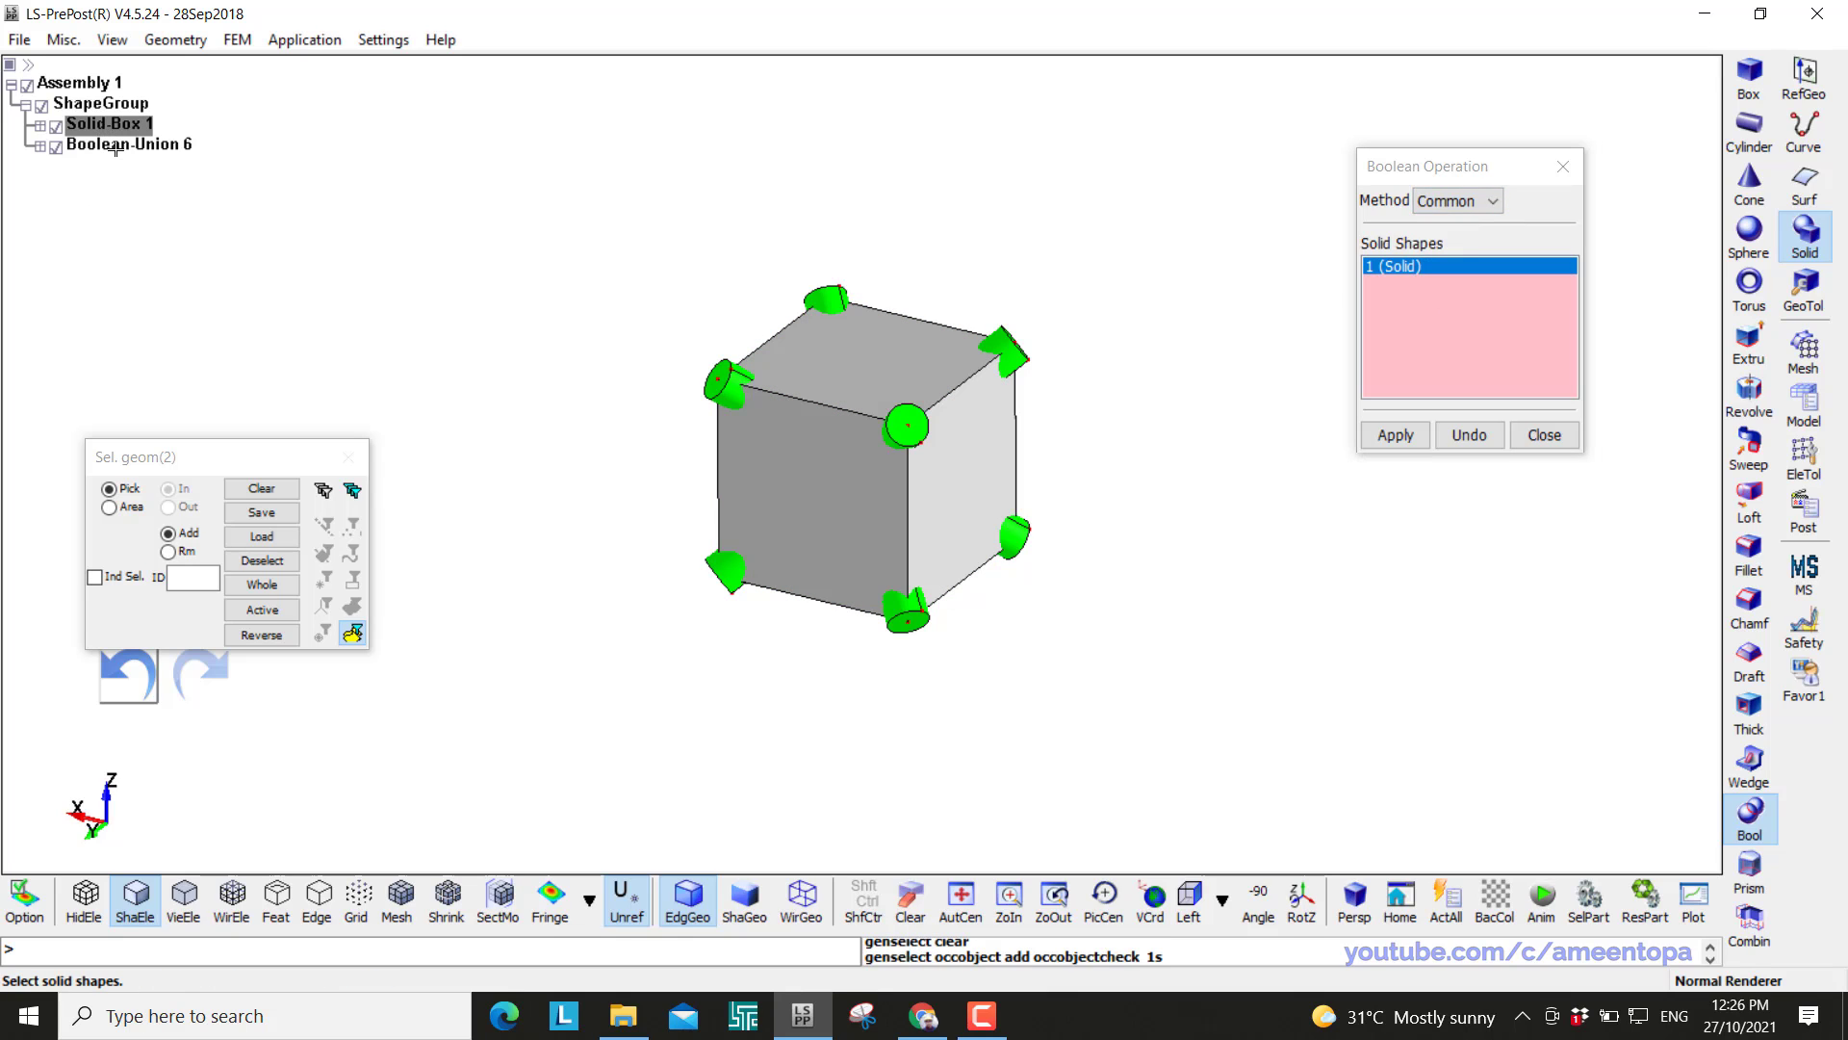
left_click(117, 152)
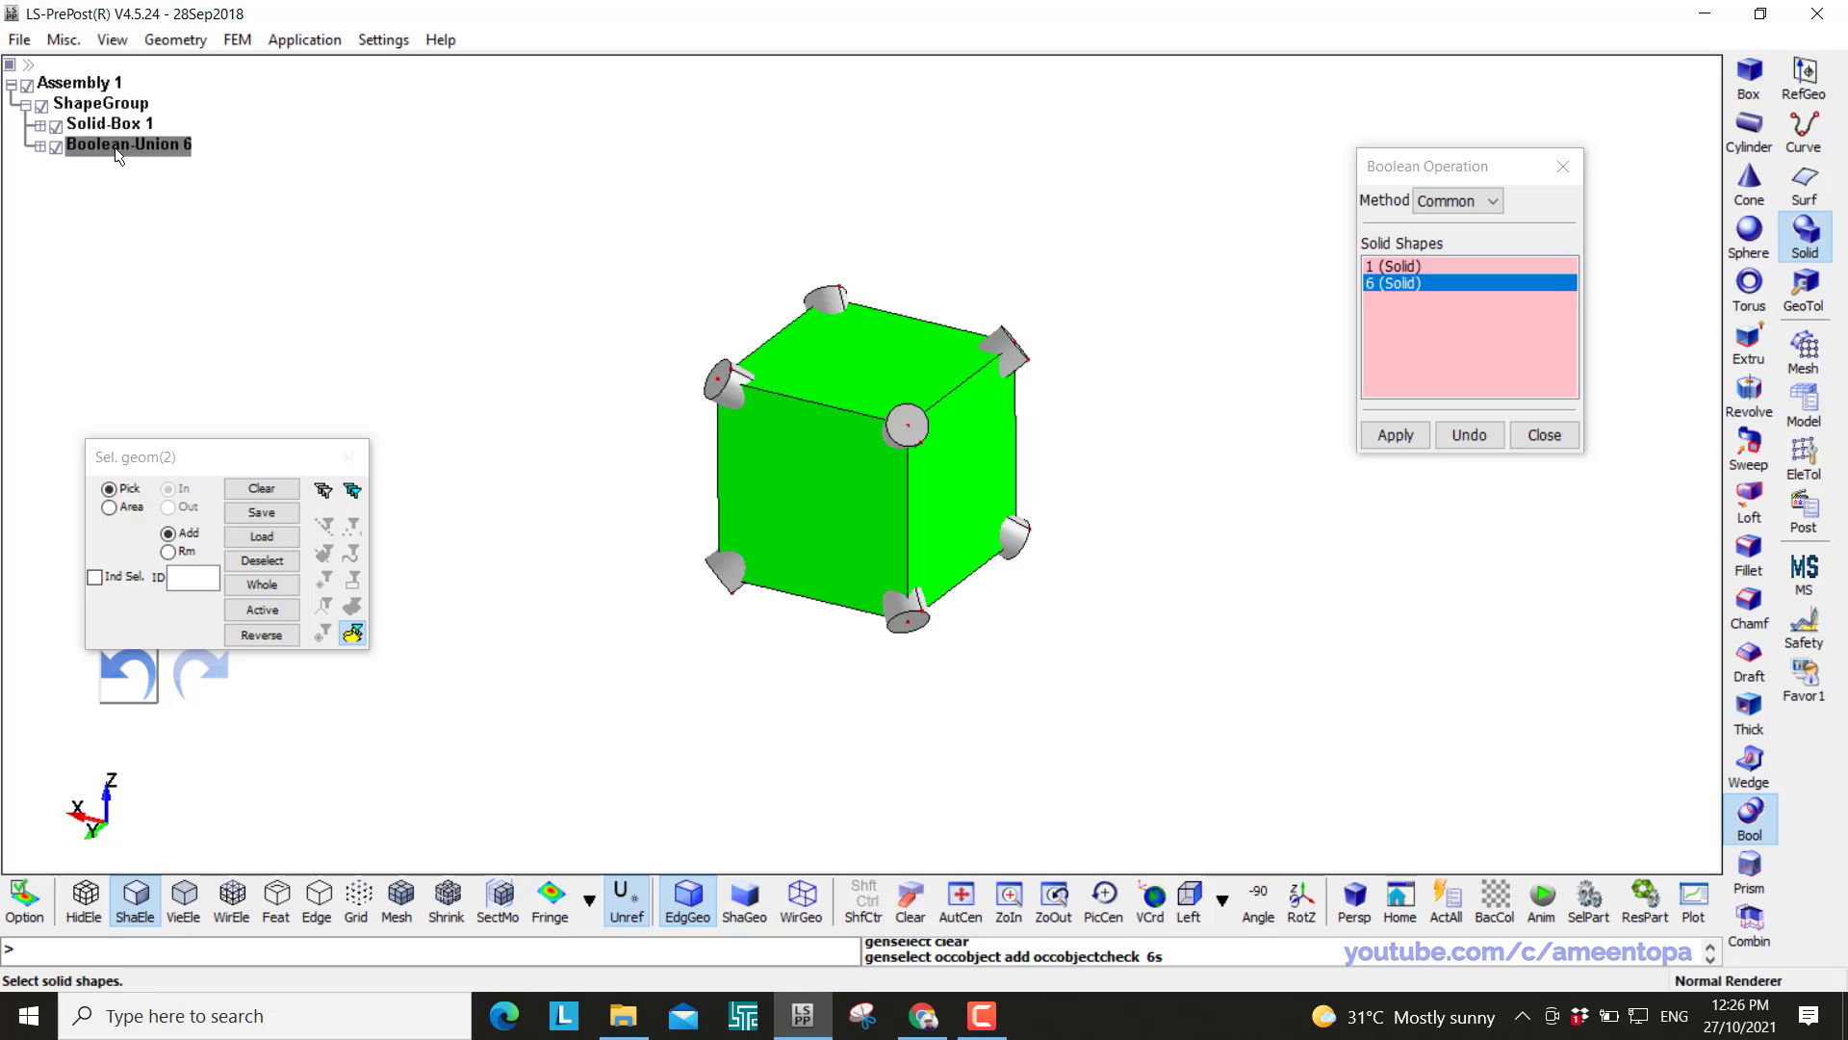
left_click(1396, 442)
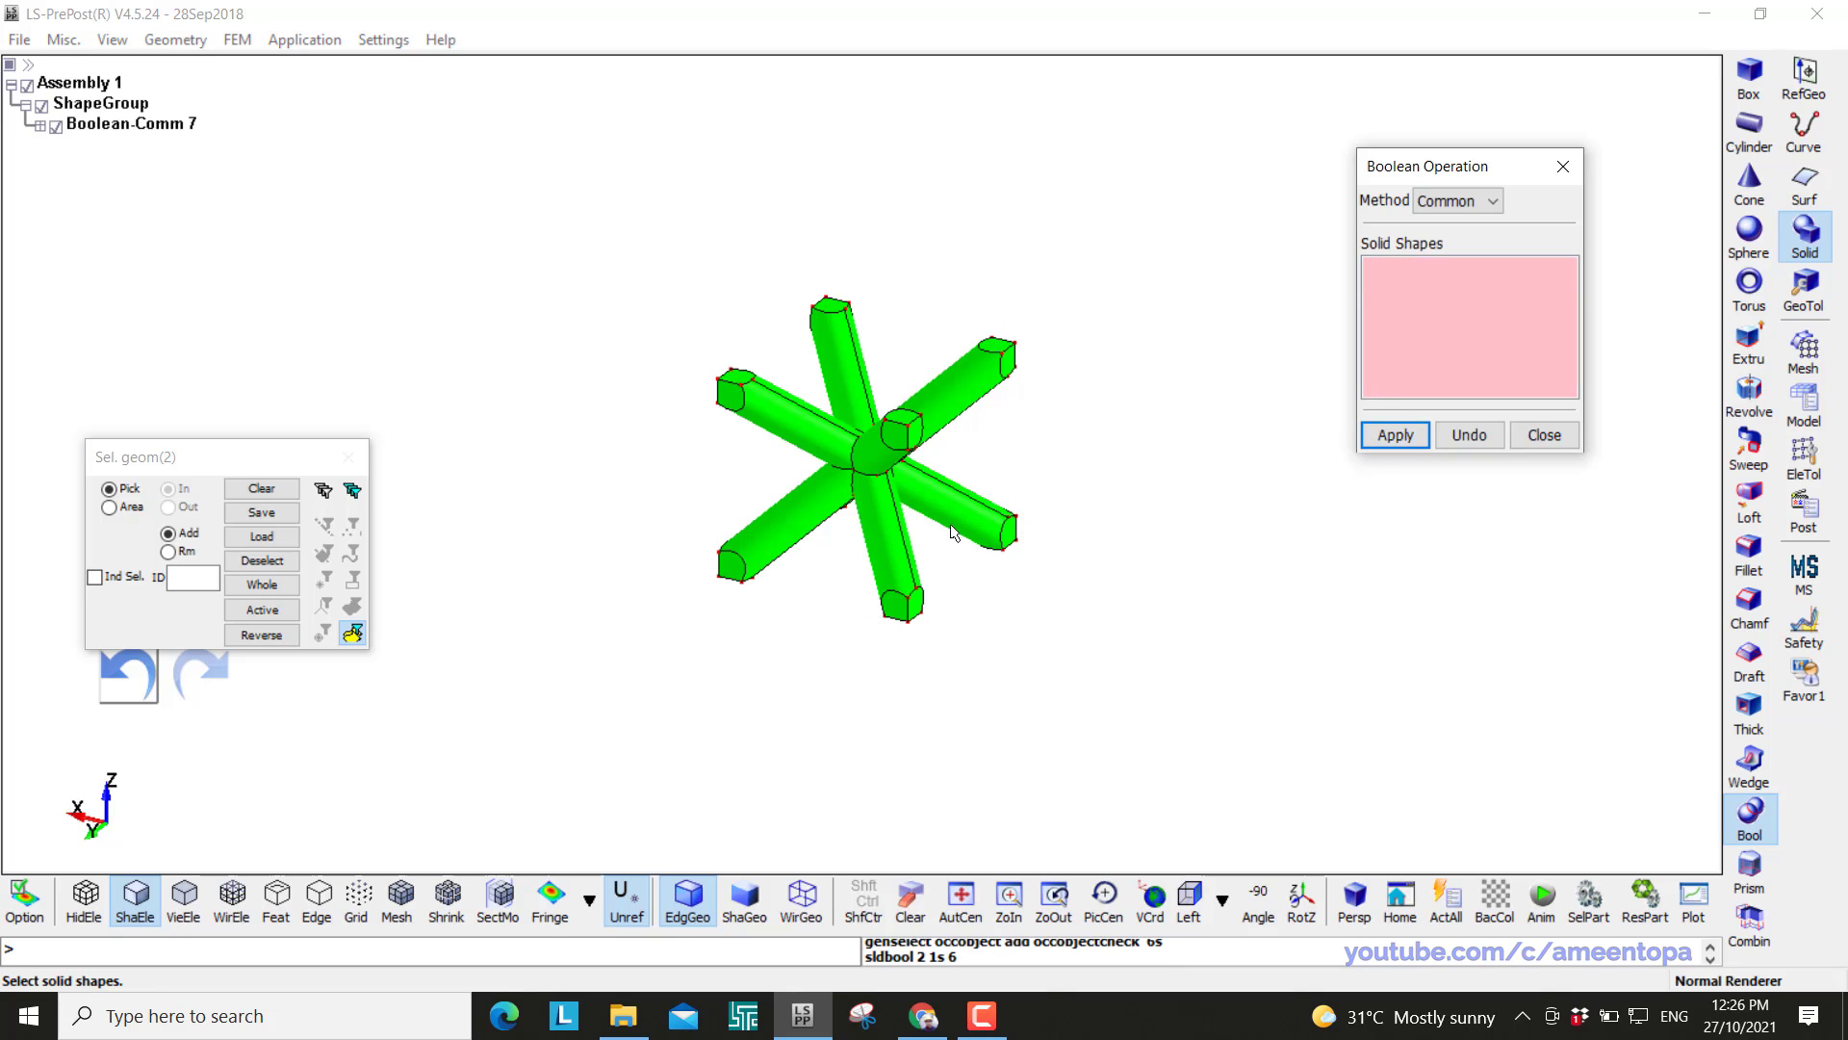
scroll(953, 532, "up", 2)
left_click_drag(953, 533, 821, 448, "shift")
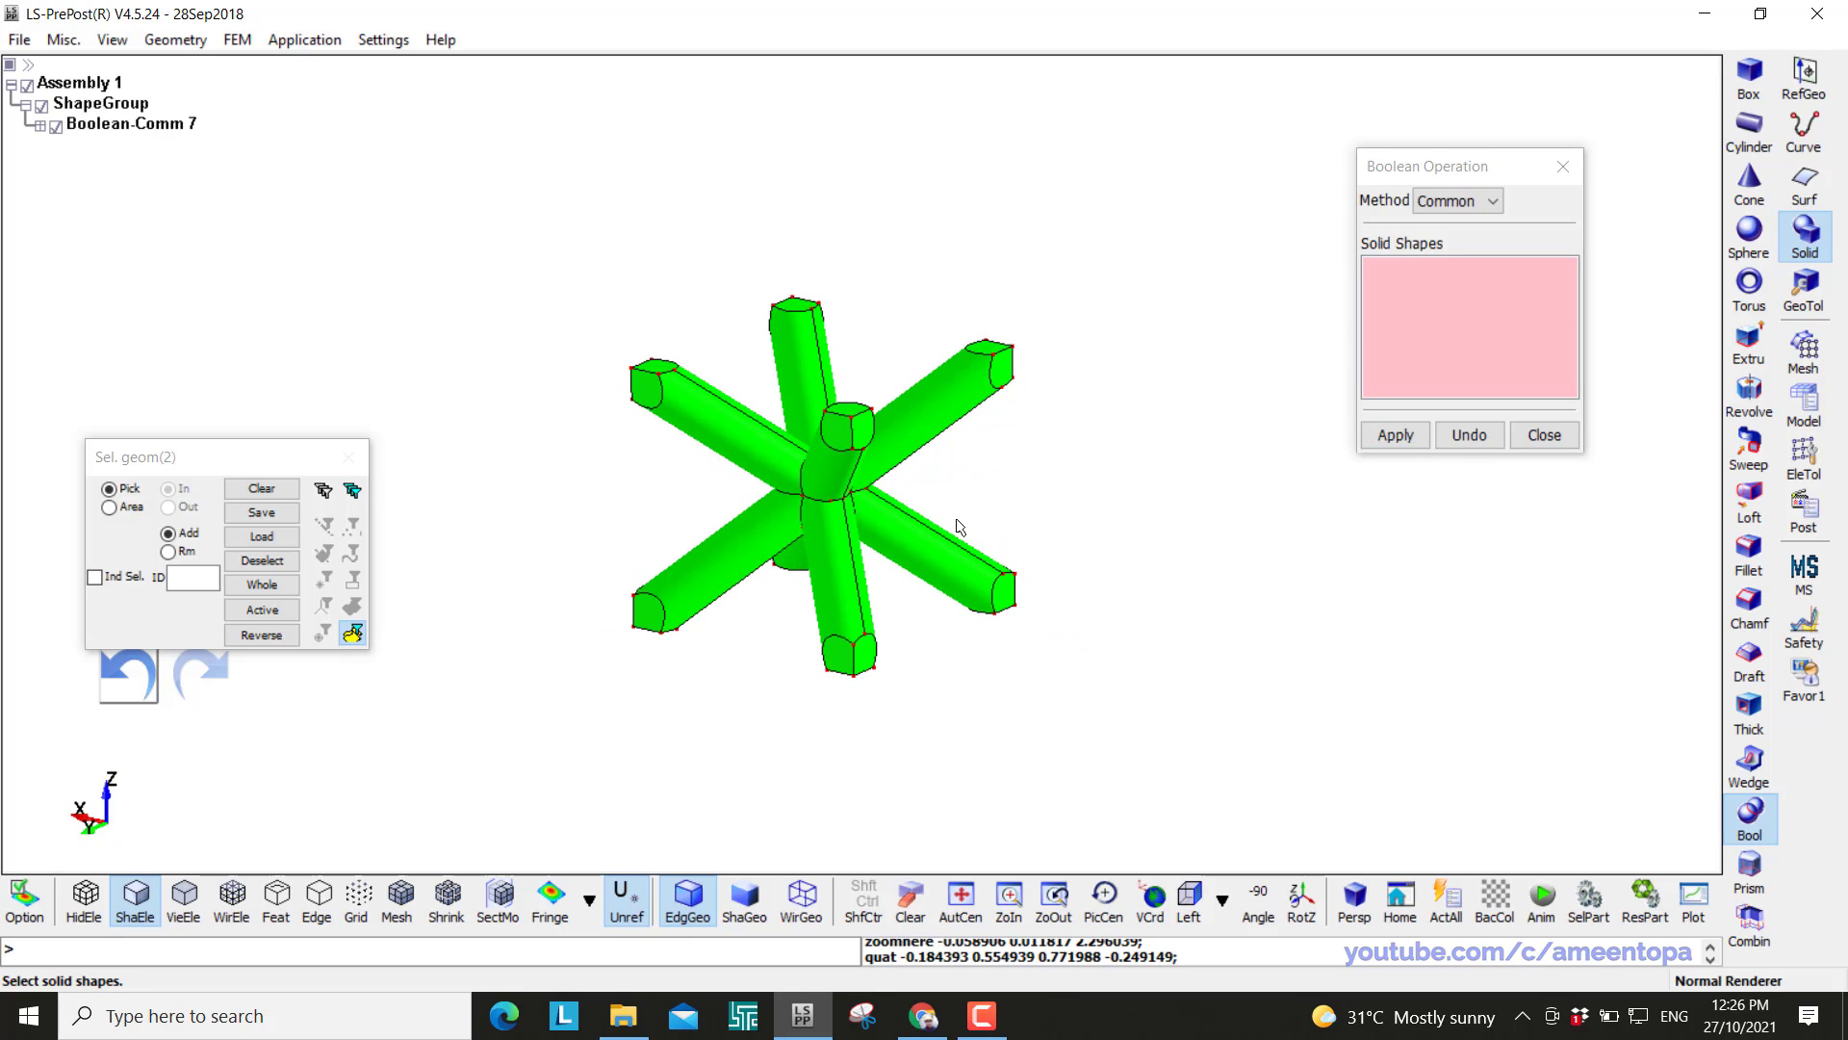
In the Tetrahedron Mesher, skin-mesh Boolean-Comm 7 with triangles at edge size 0.1
left_click(1803, 352)
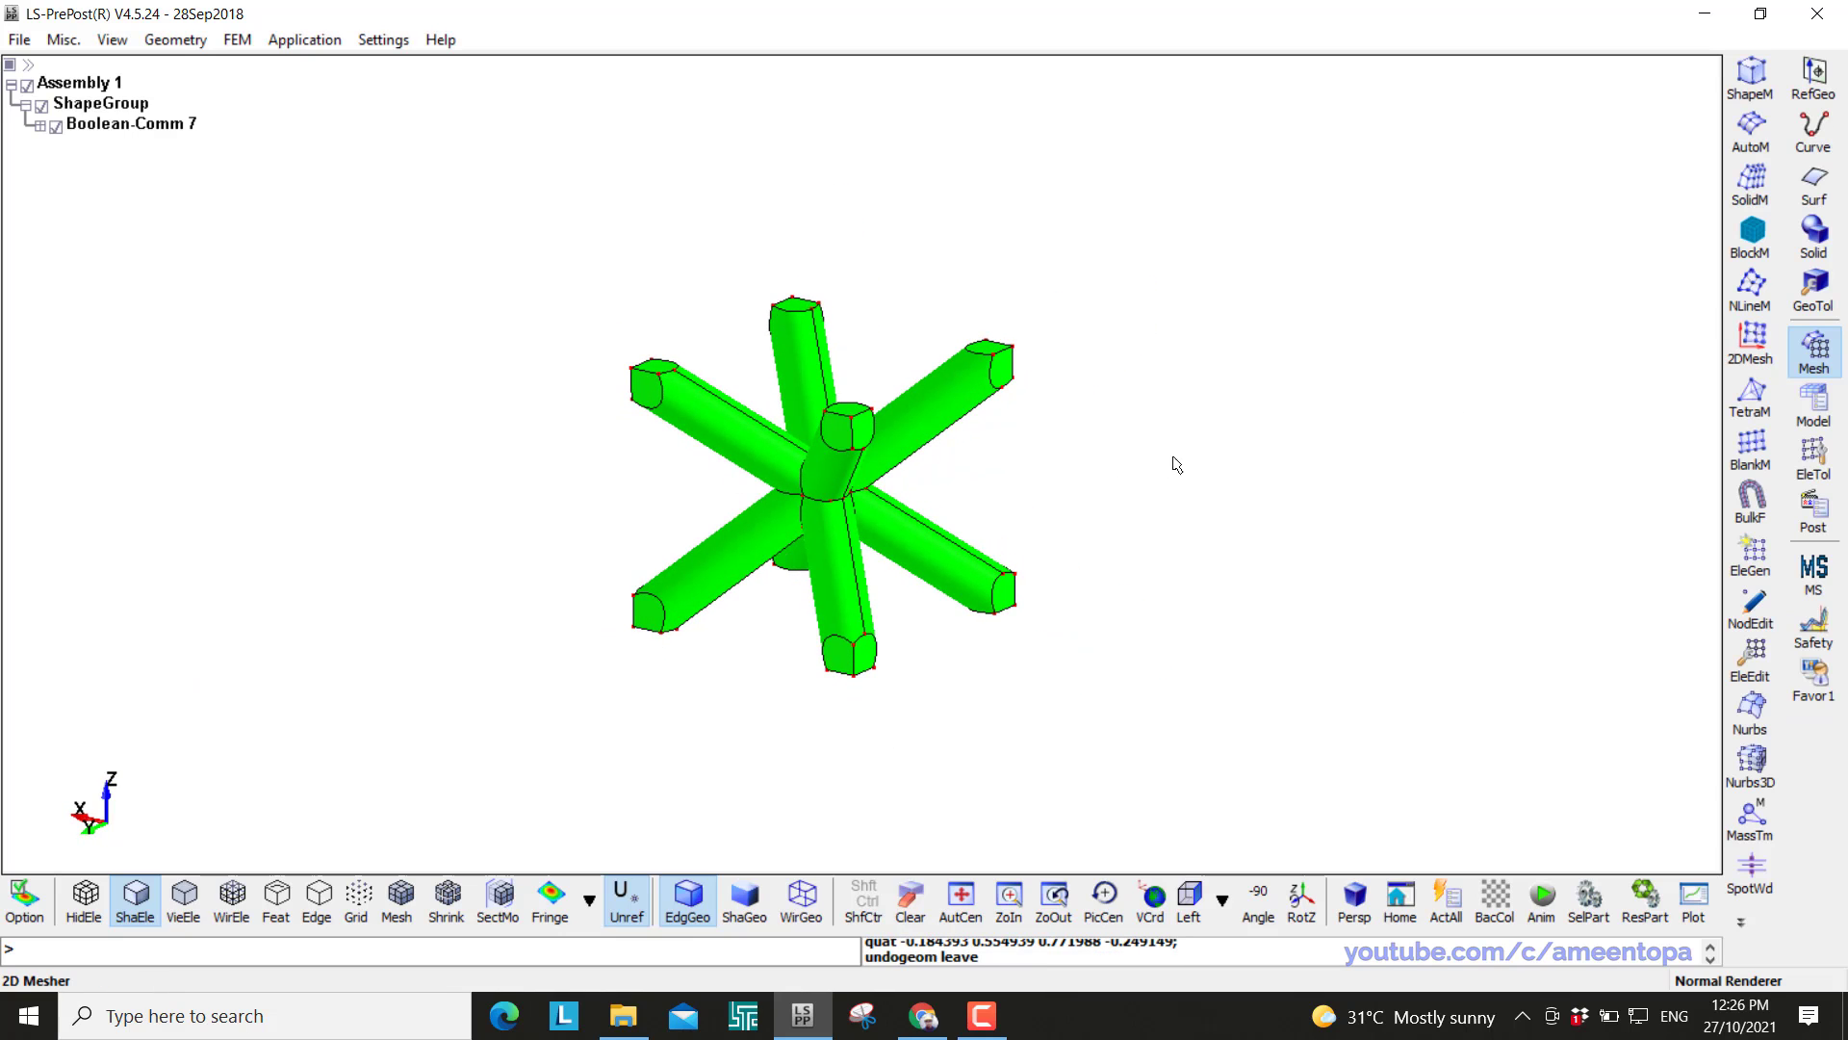
left_click(1742, 134)
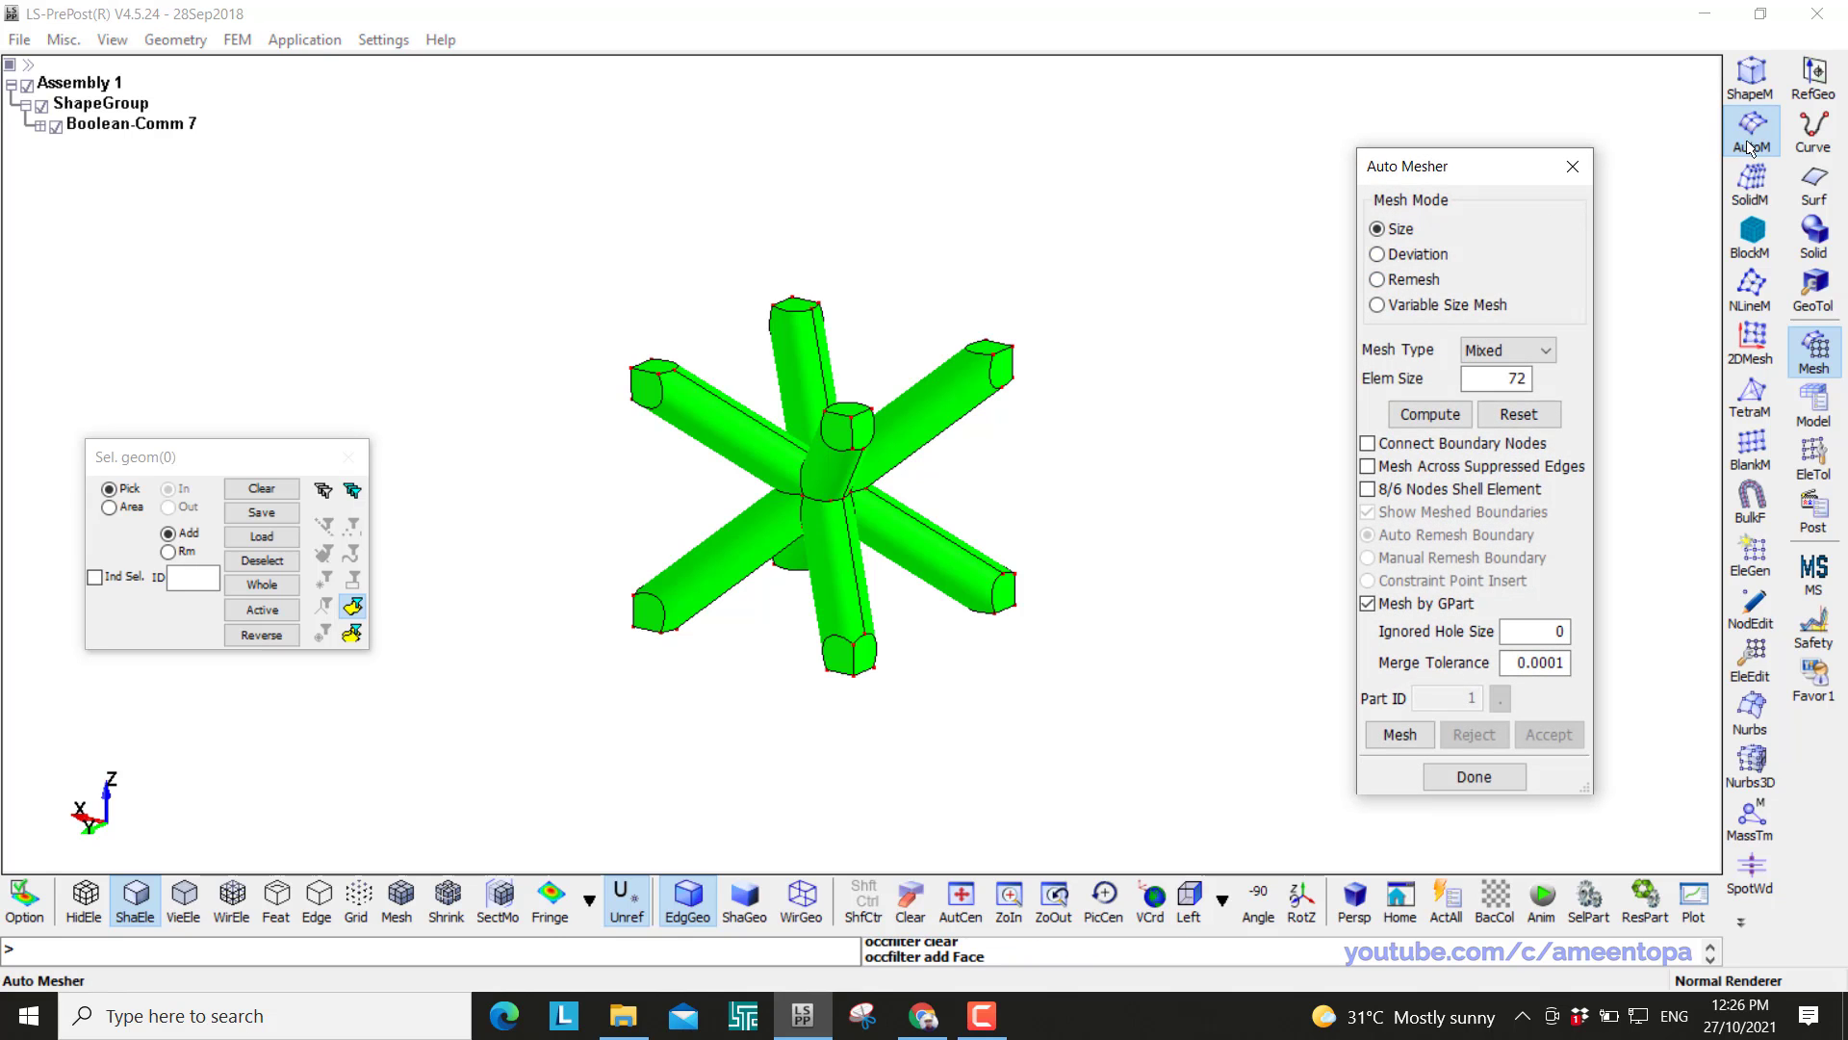
left_click(1751, 383)
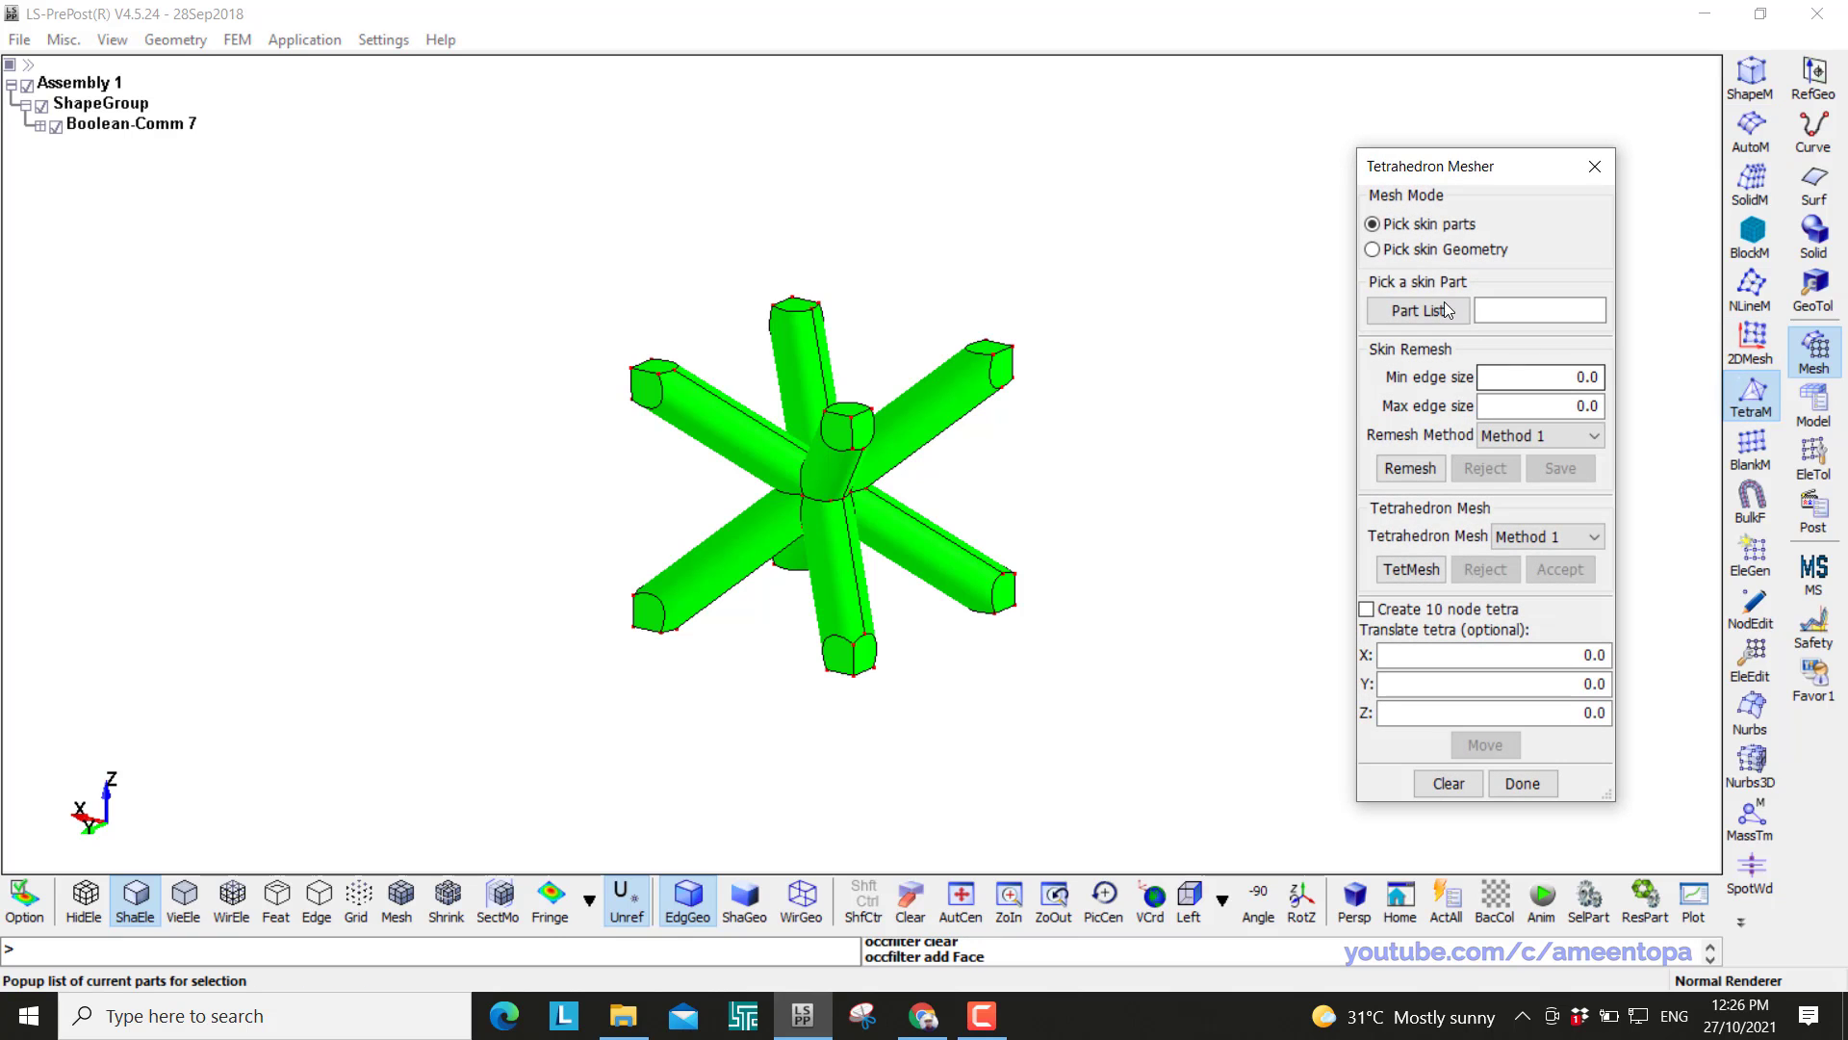
left_click(1458, 247)
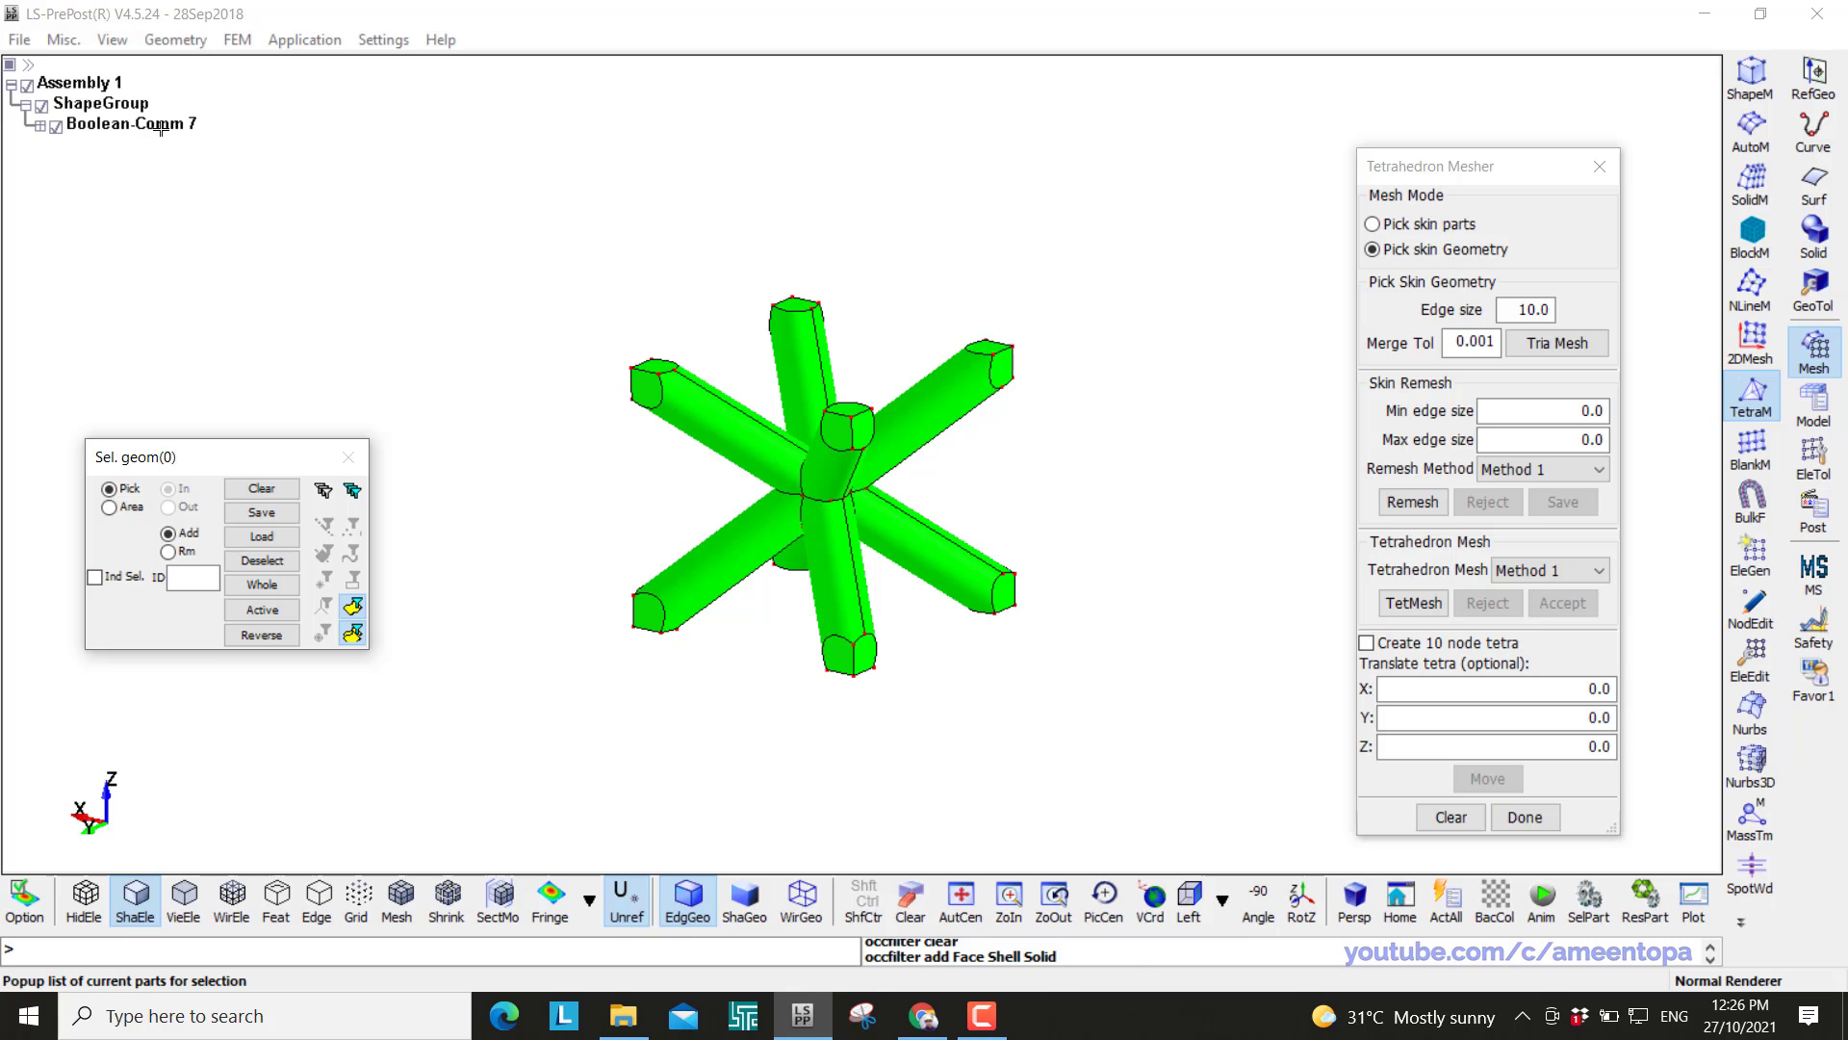
left_click(160, 126)
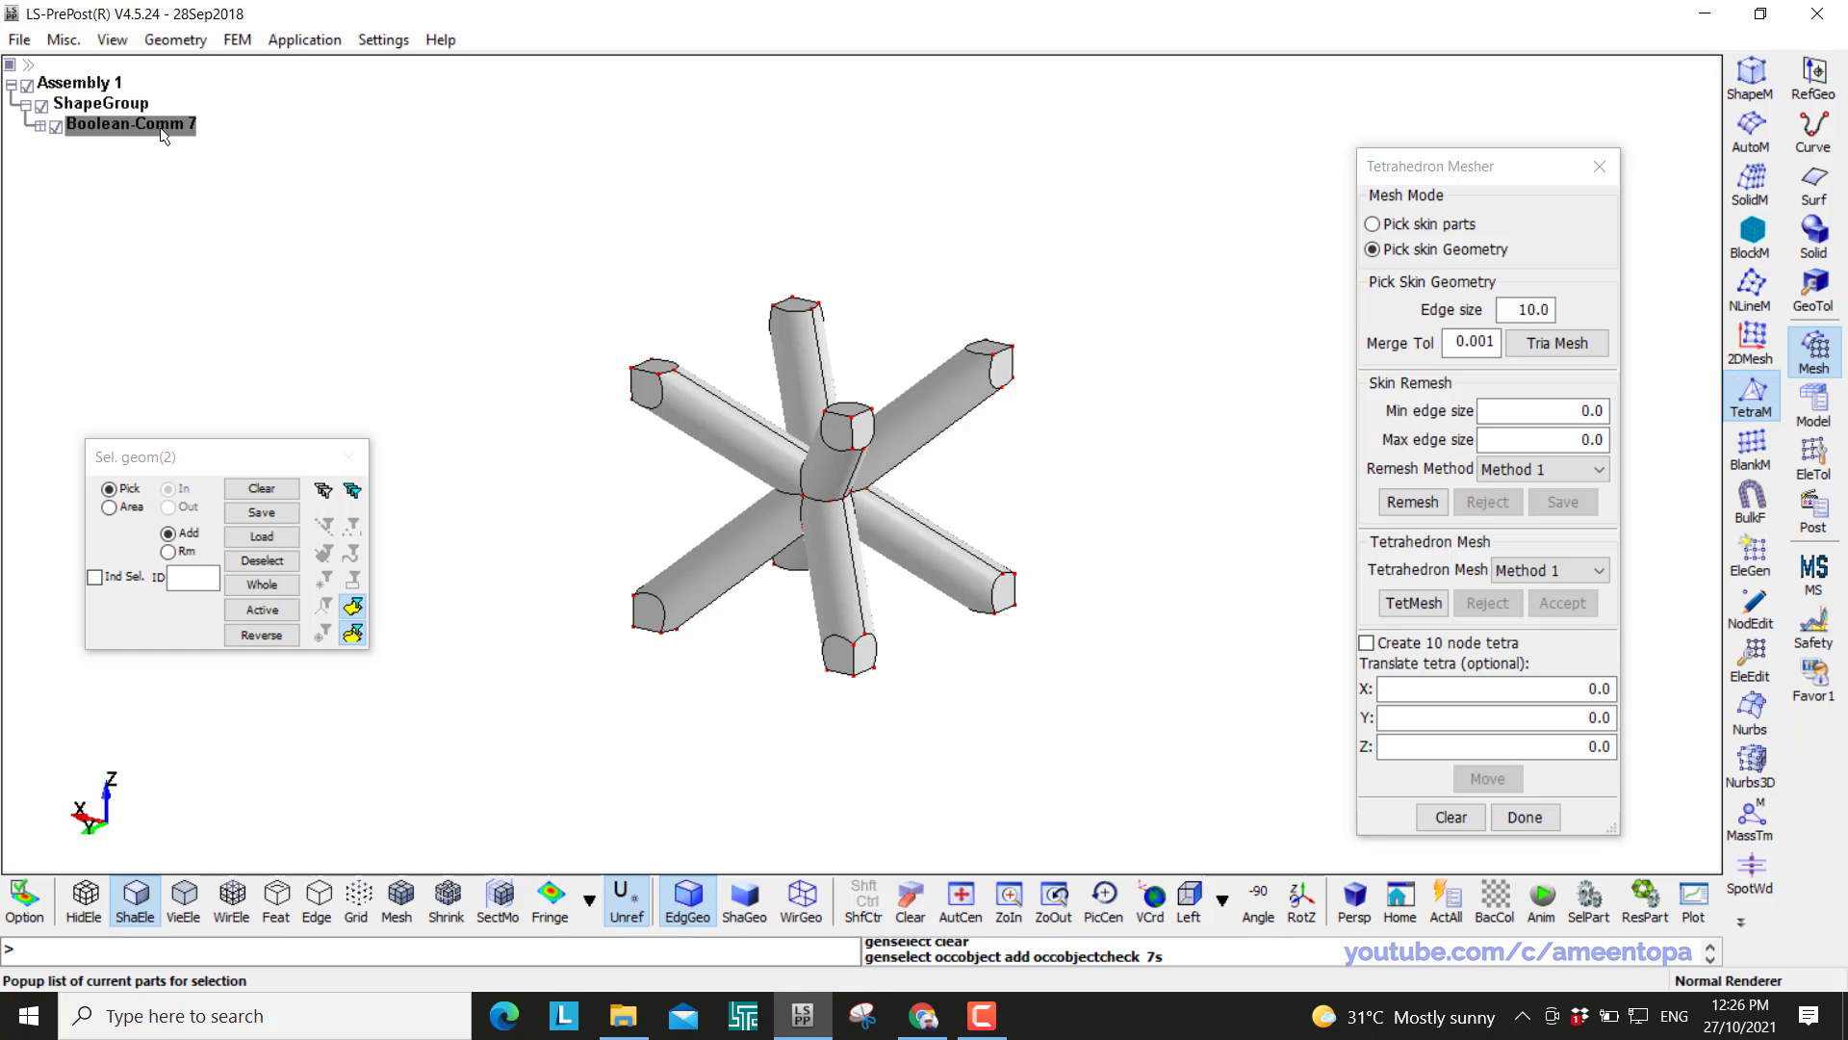
double_click(1505, 313)
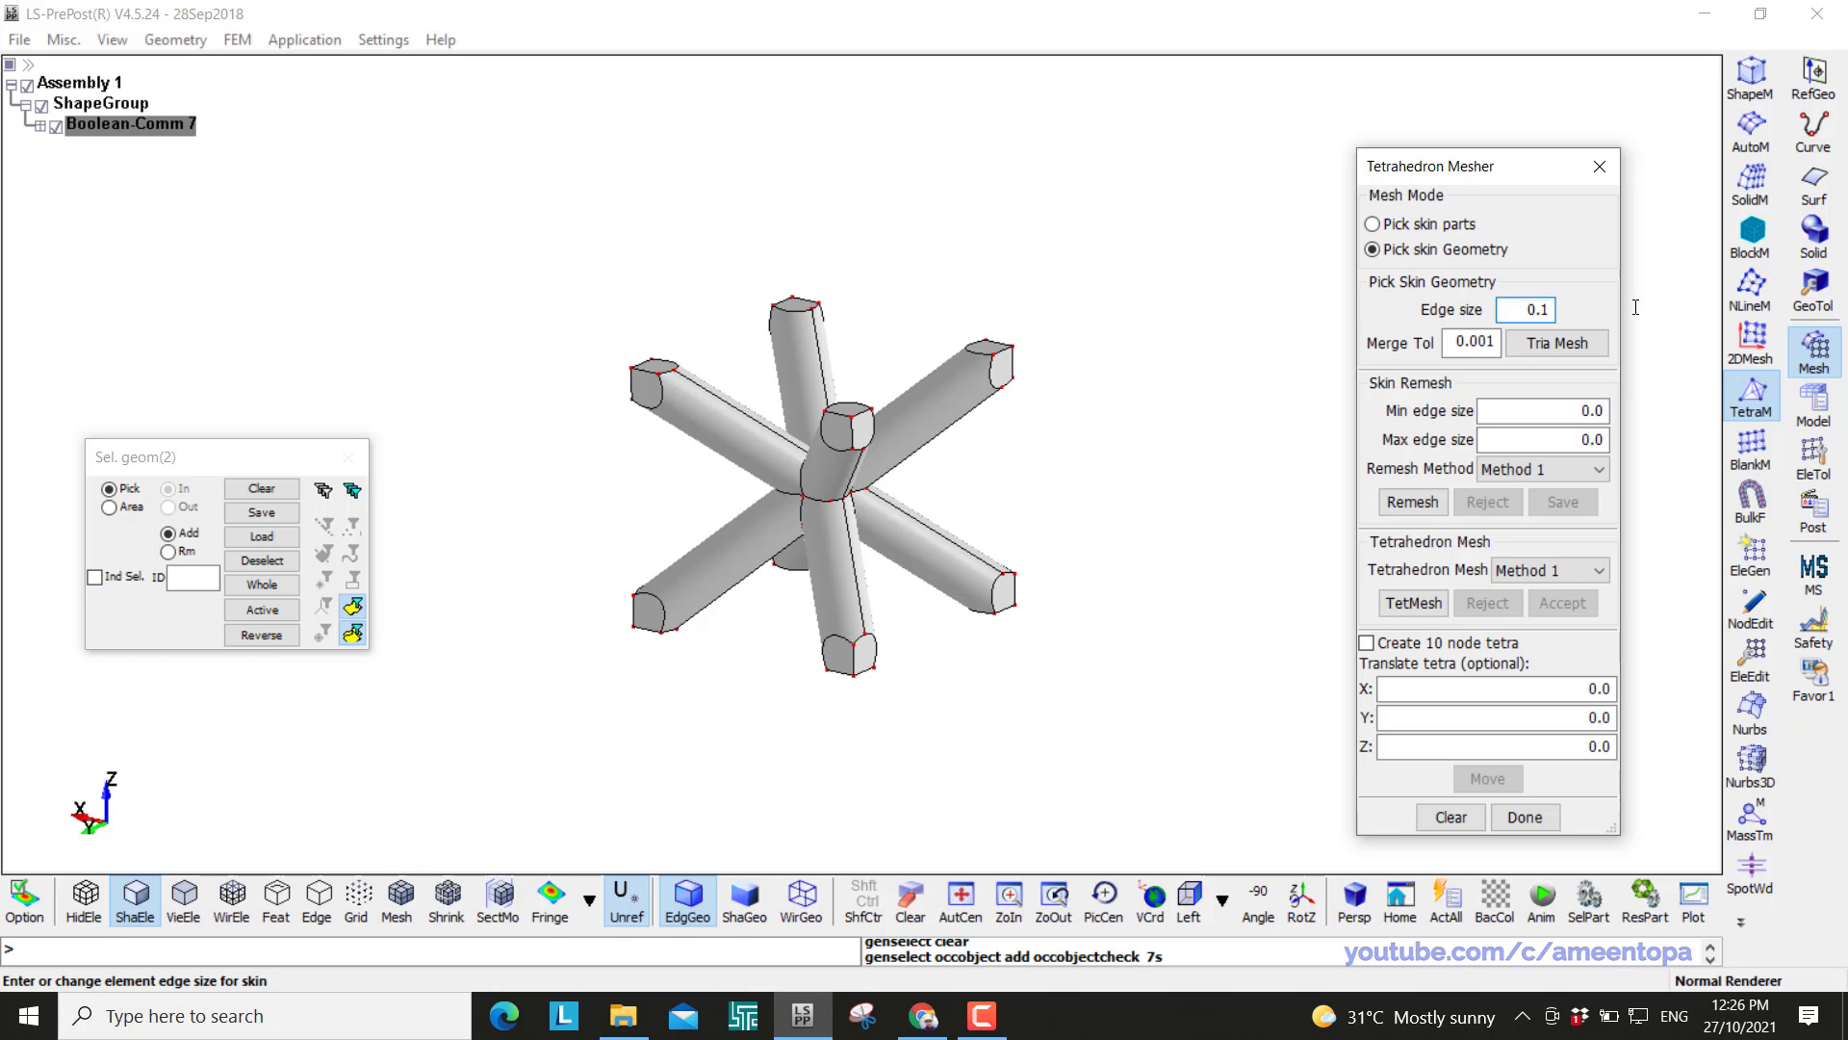
type("0.1")
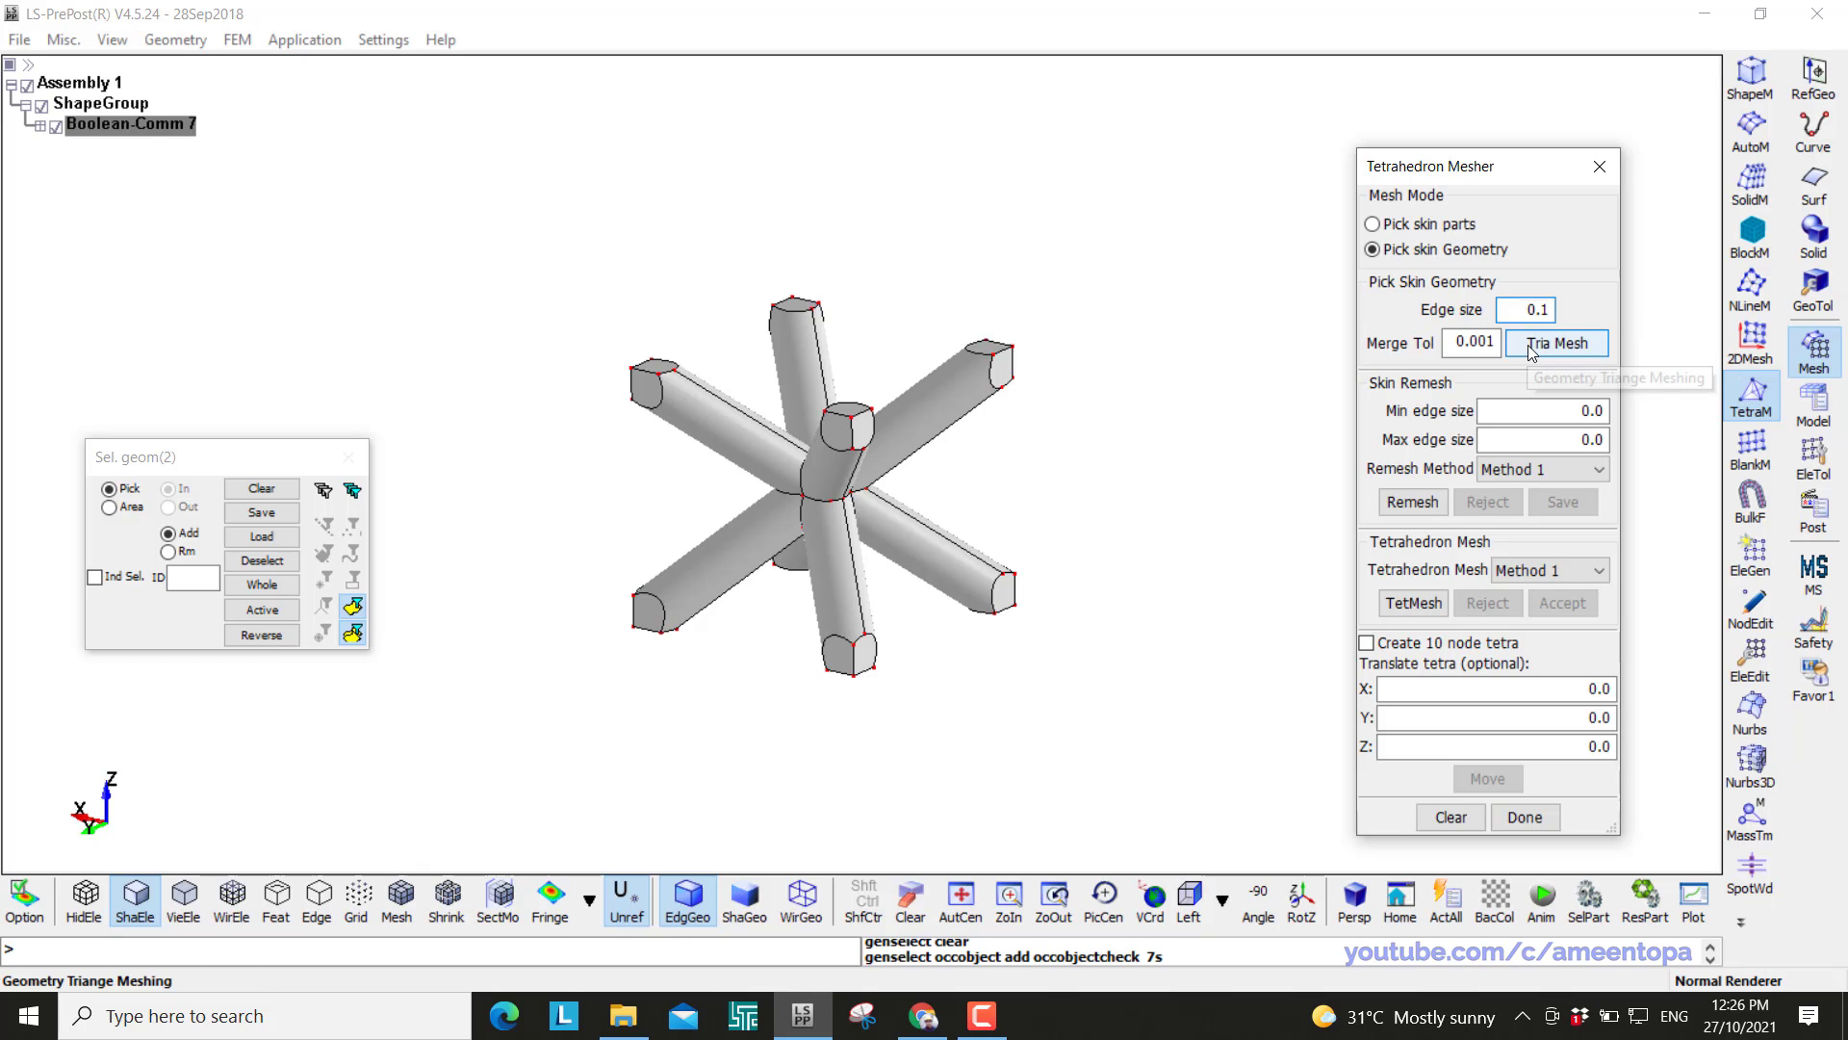
left_click(1531, 348)
scroll(733, 287, "up", 6)
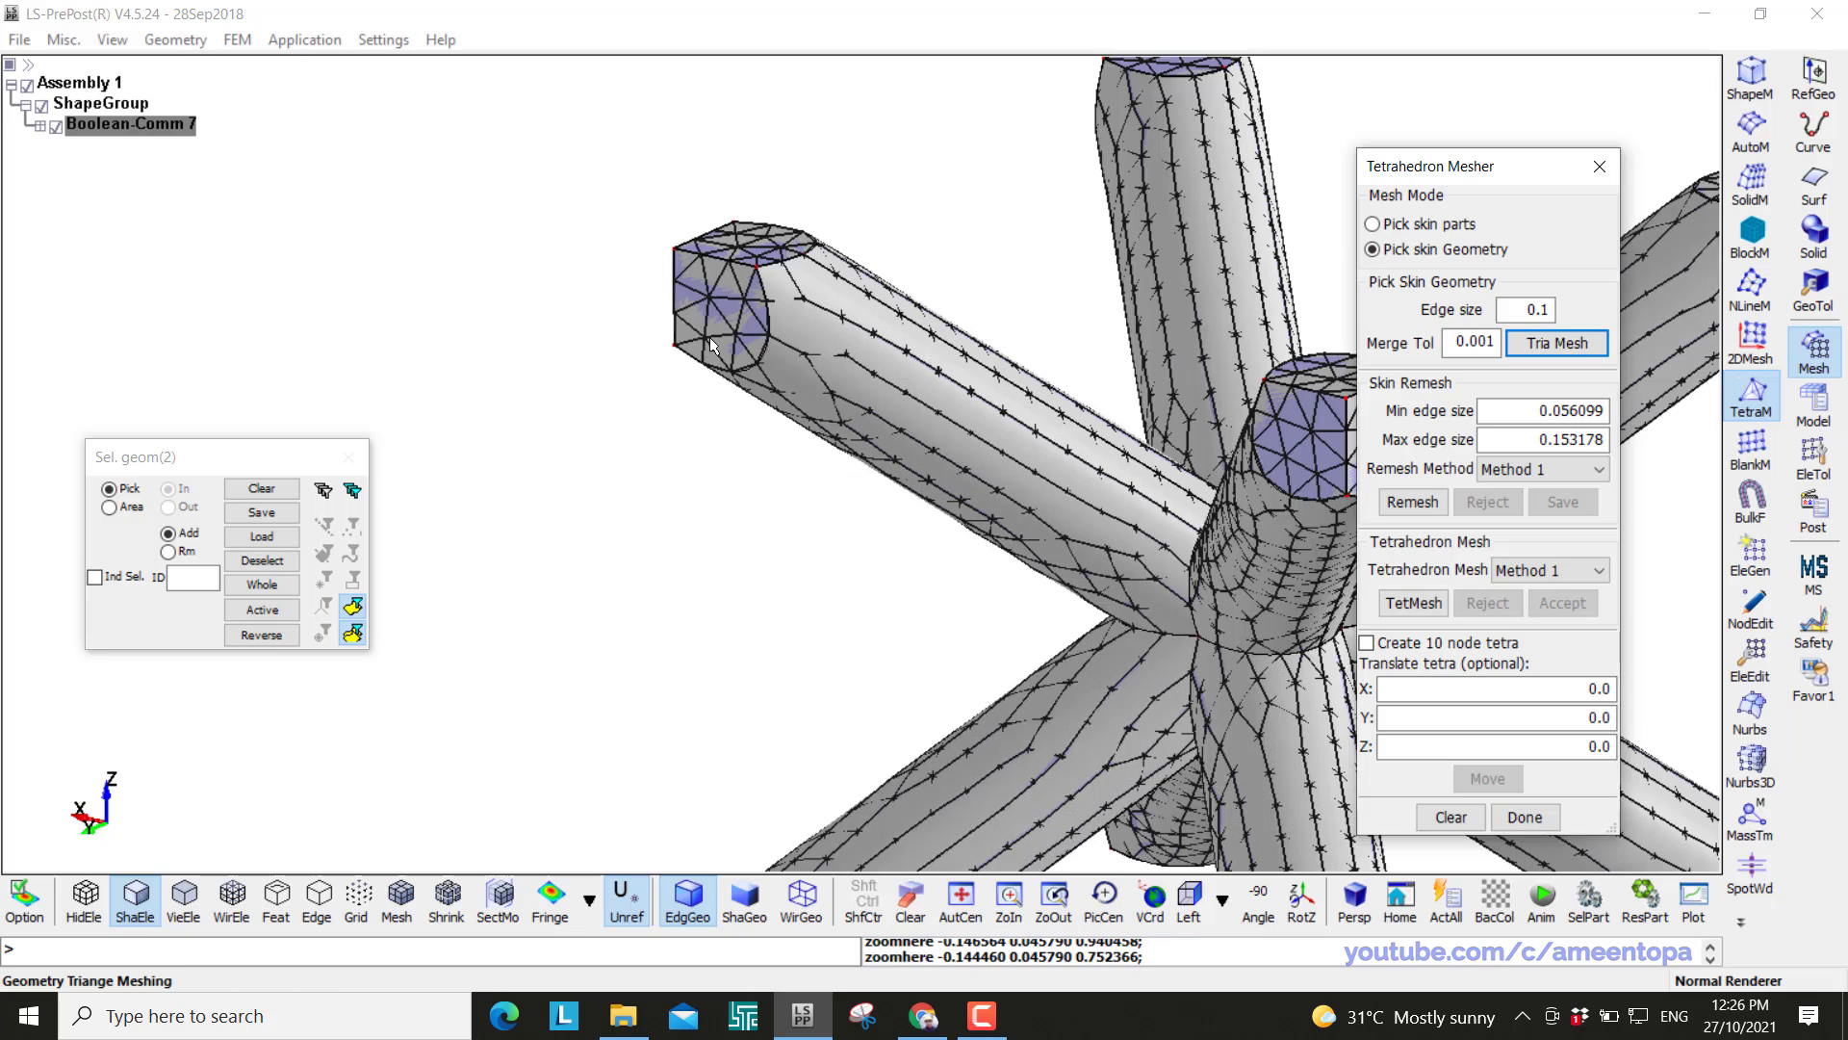
scroll(816, 289, "down", 2)
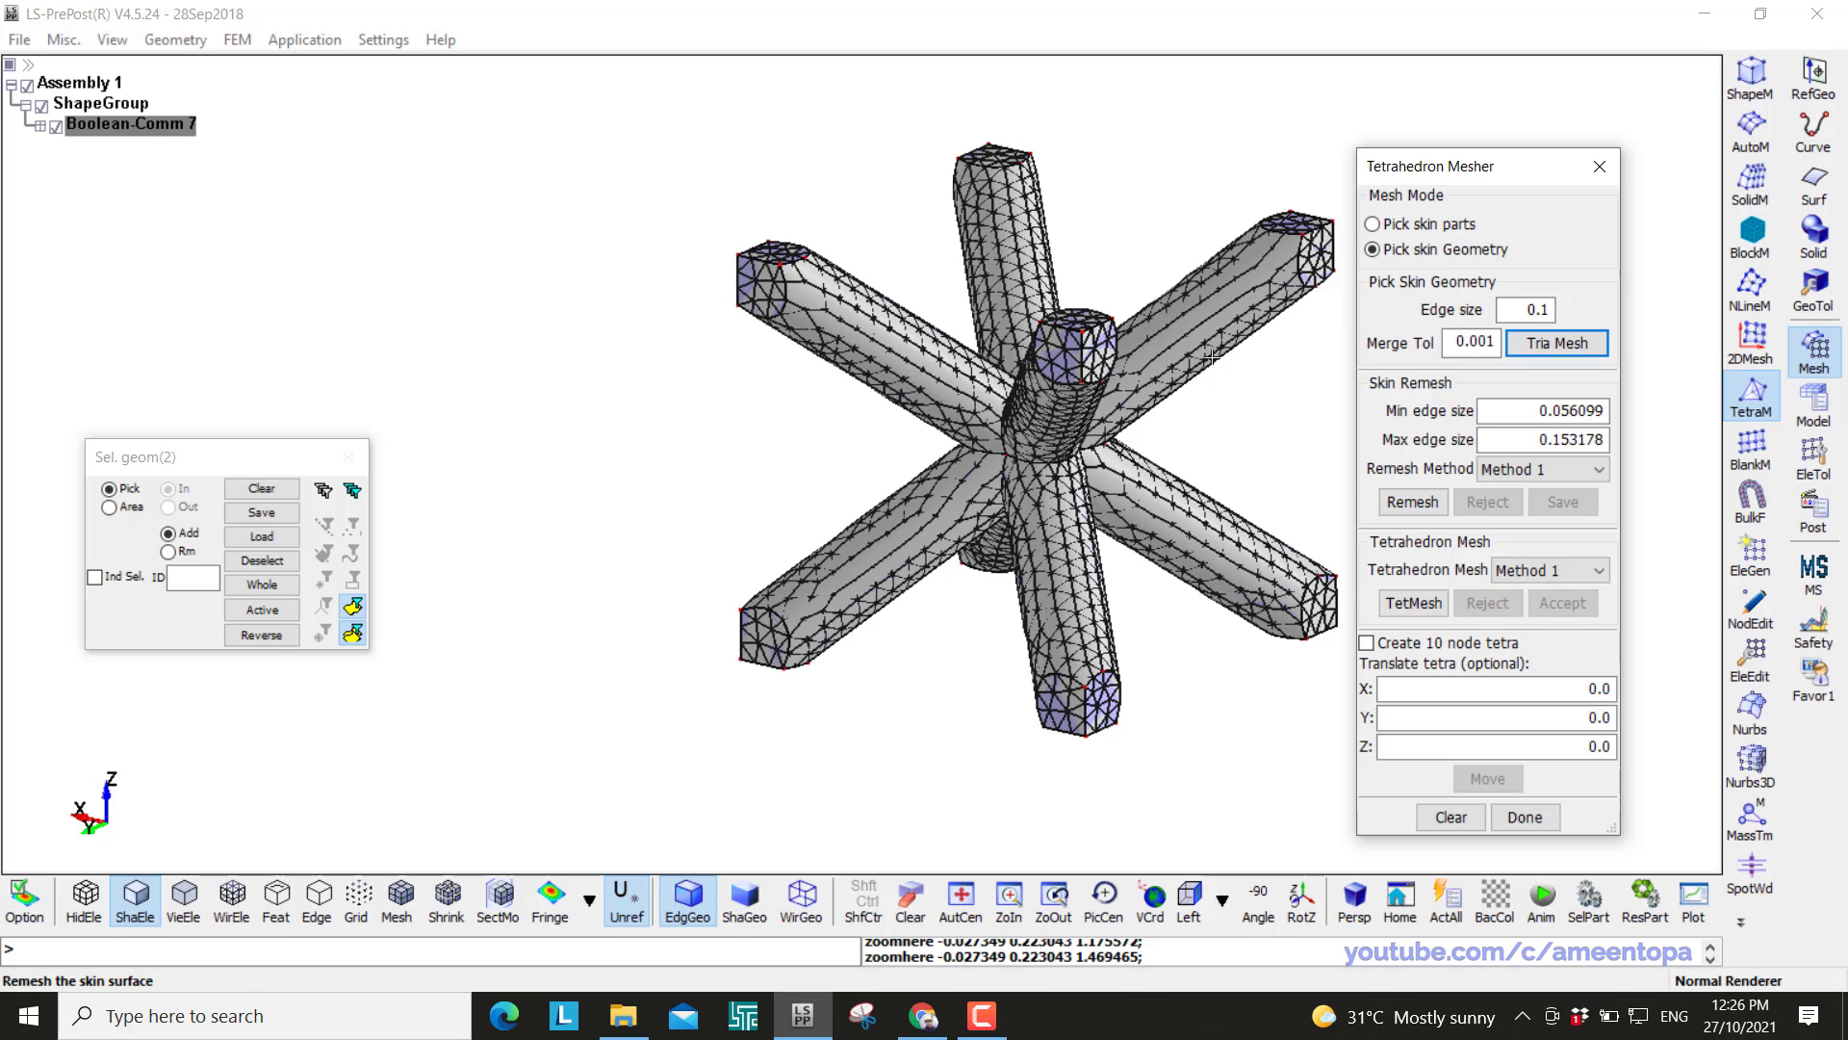
Generate the tetrahedral volume mesh, accept it as a new part, and inspect its element edges
left_click(1432, 604)
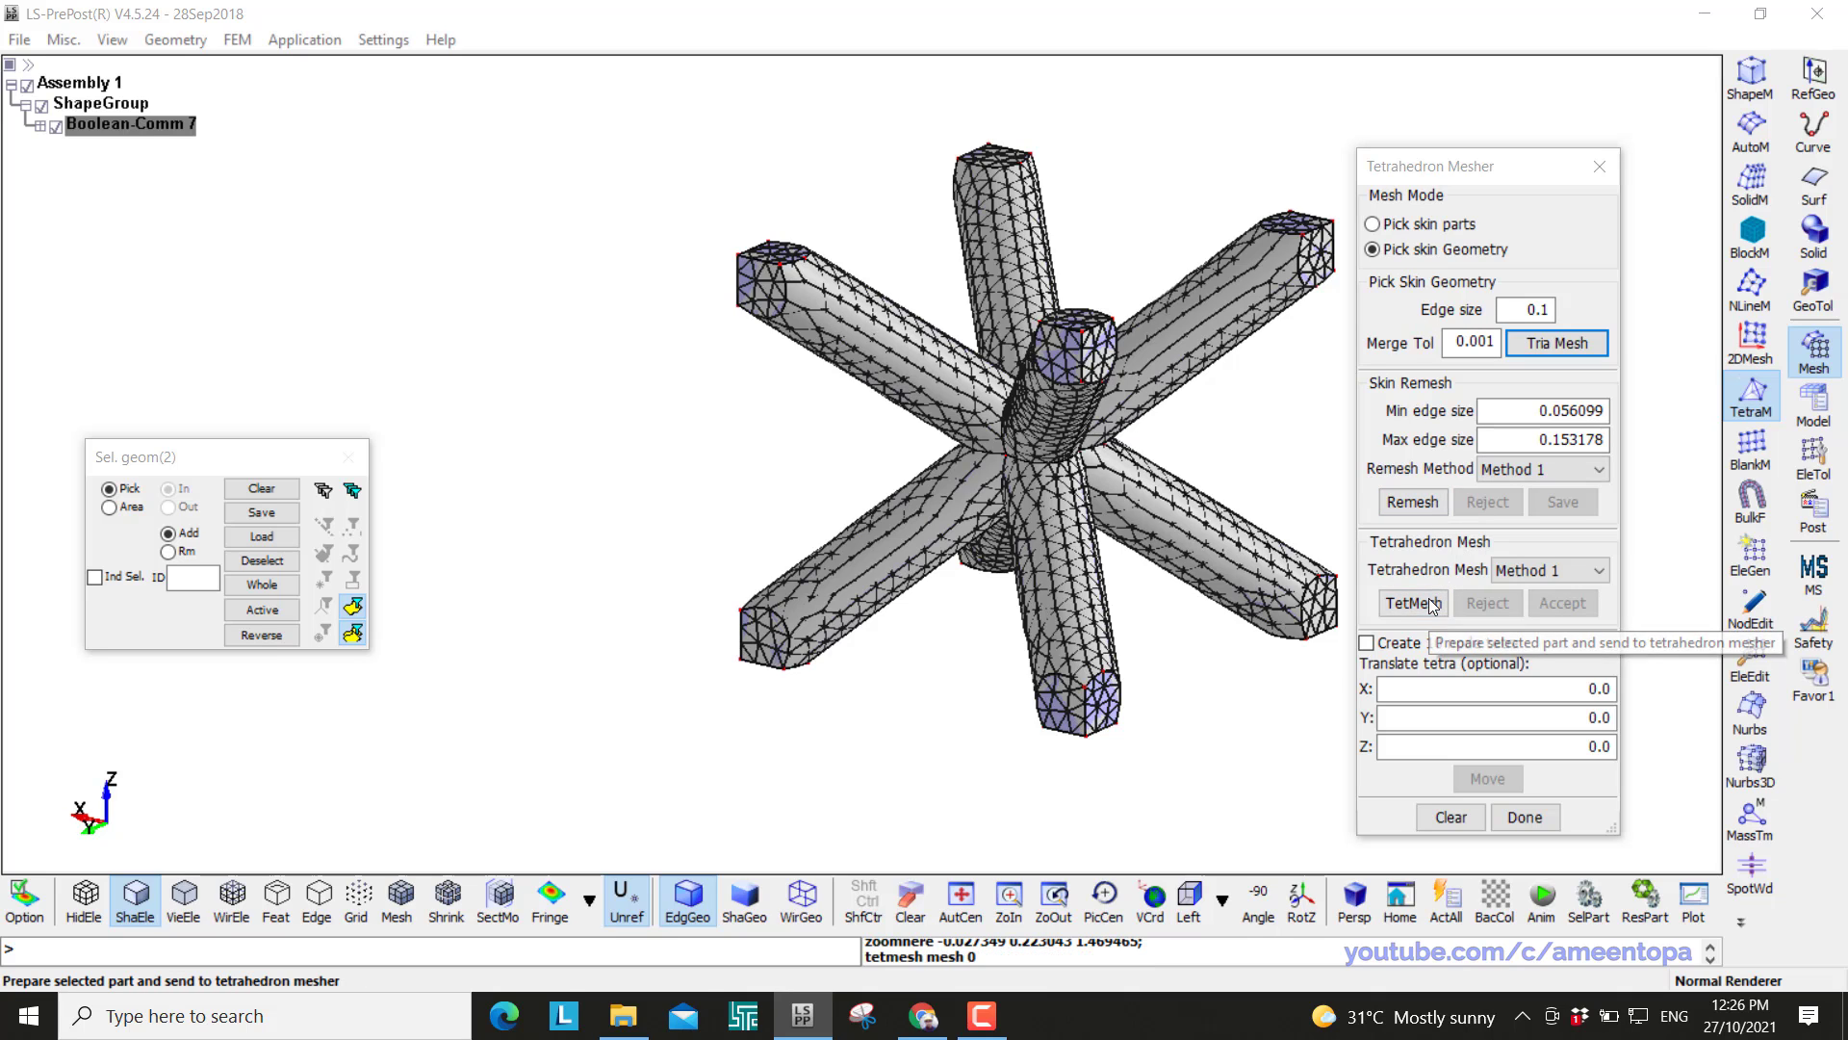
left_click(1562, 603)
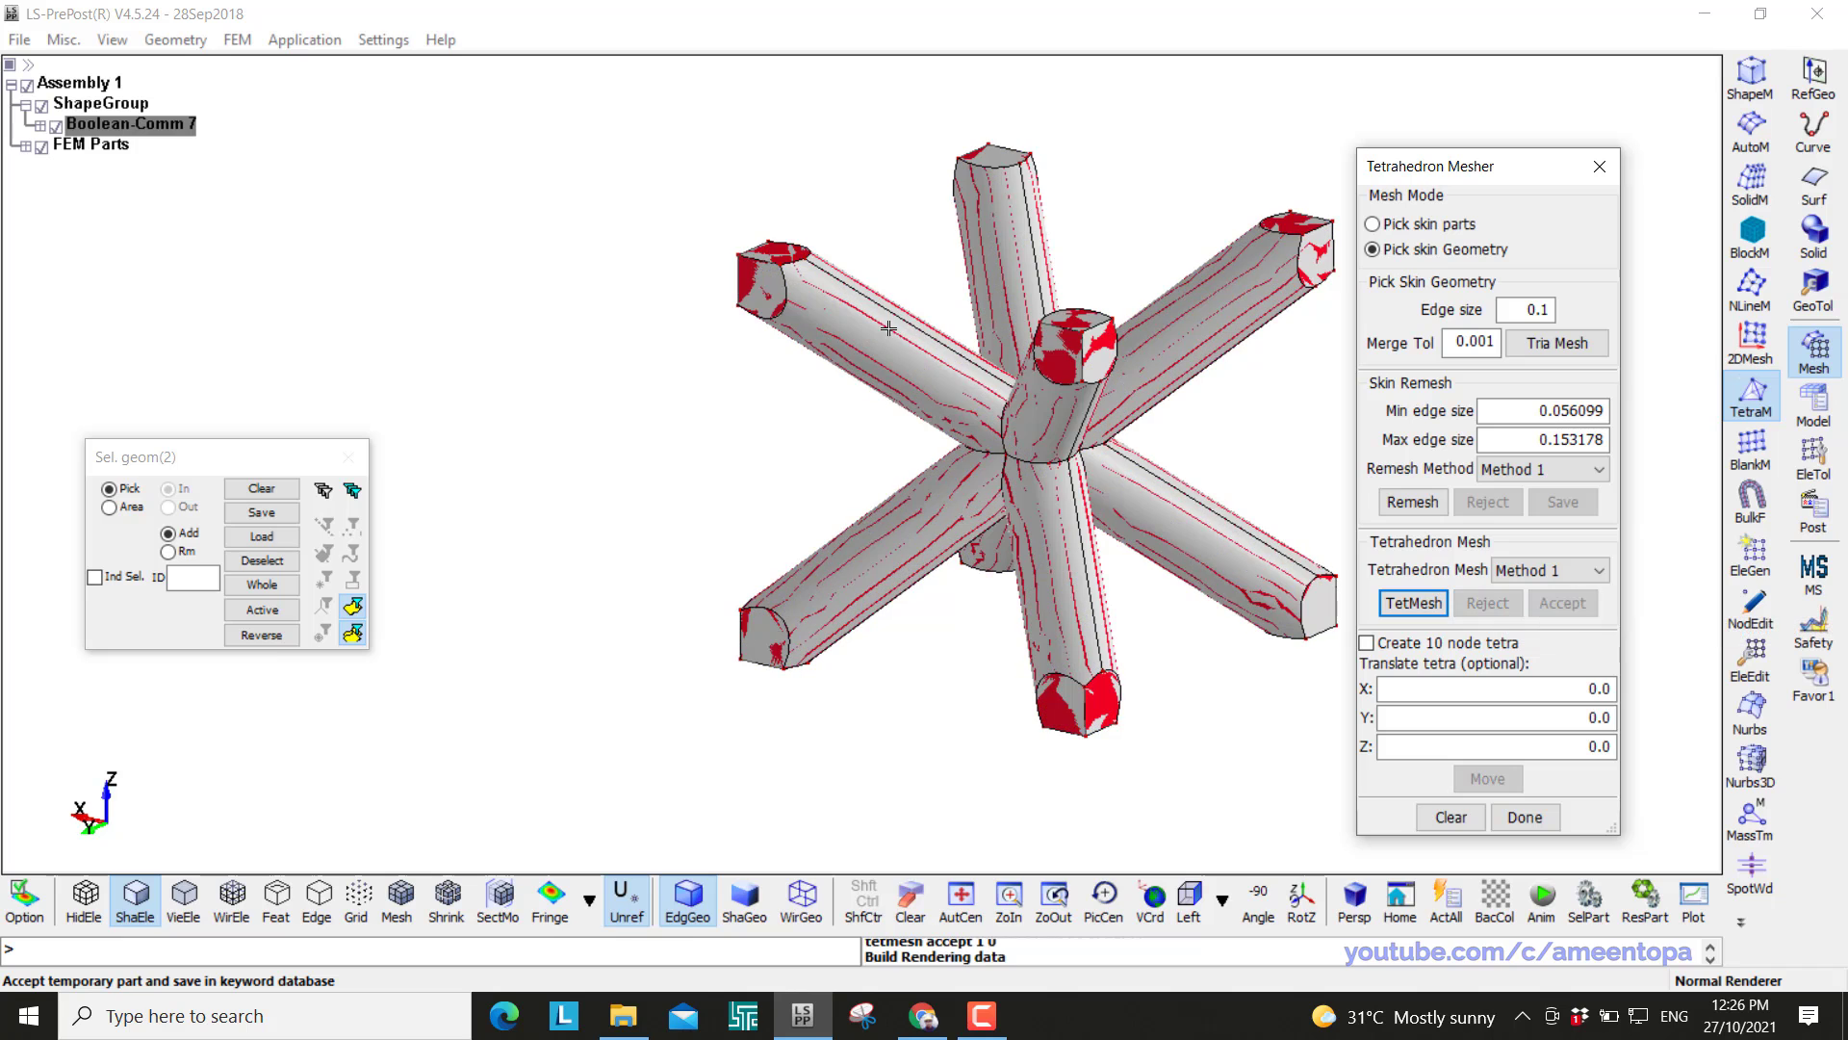
left_click(399, 905)
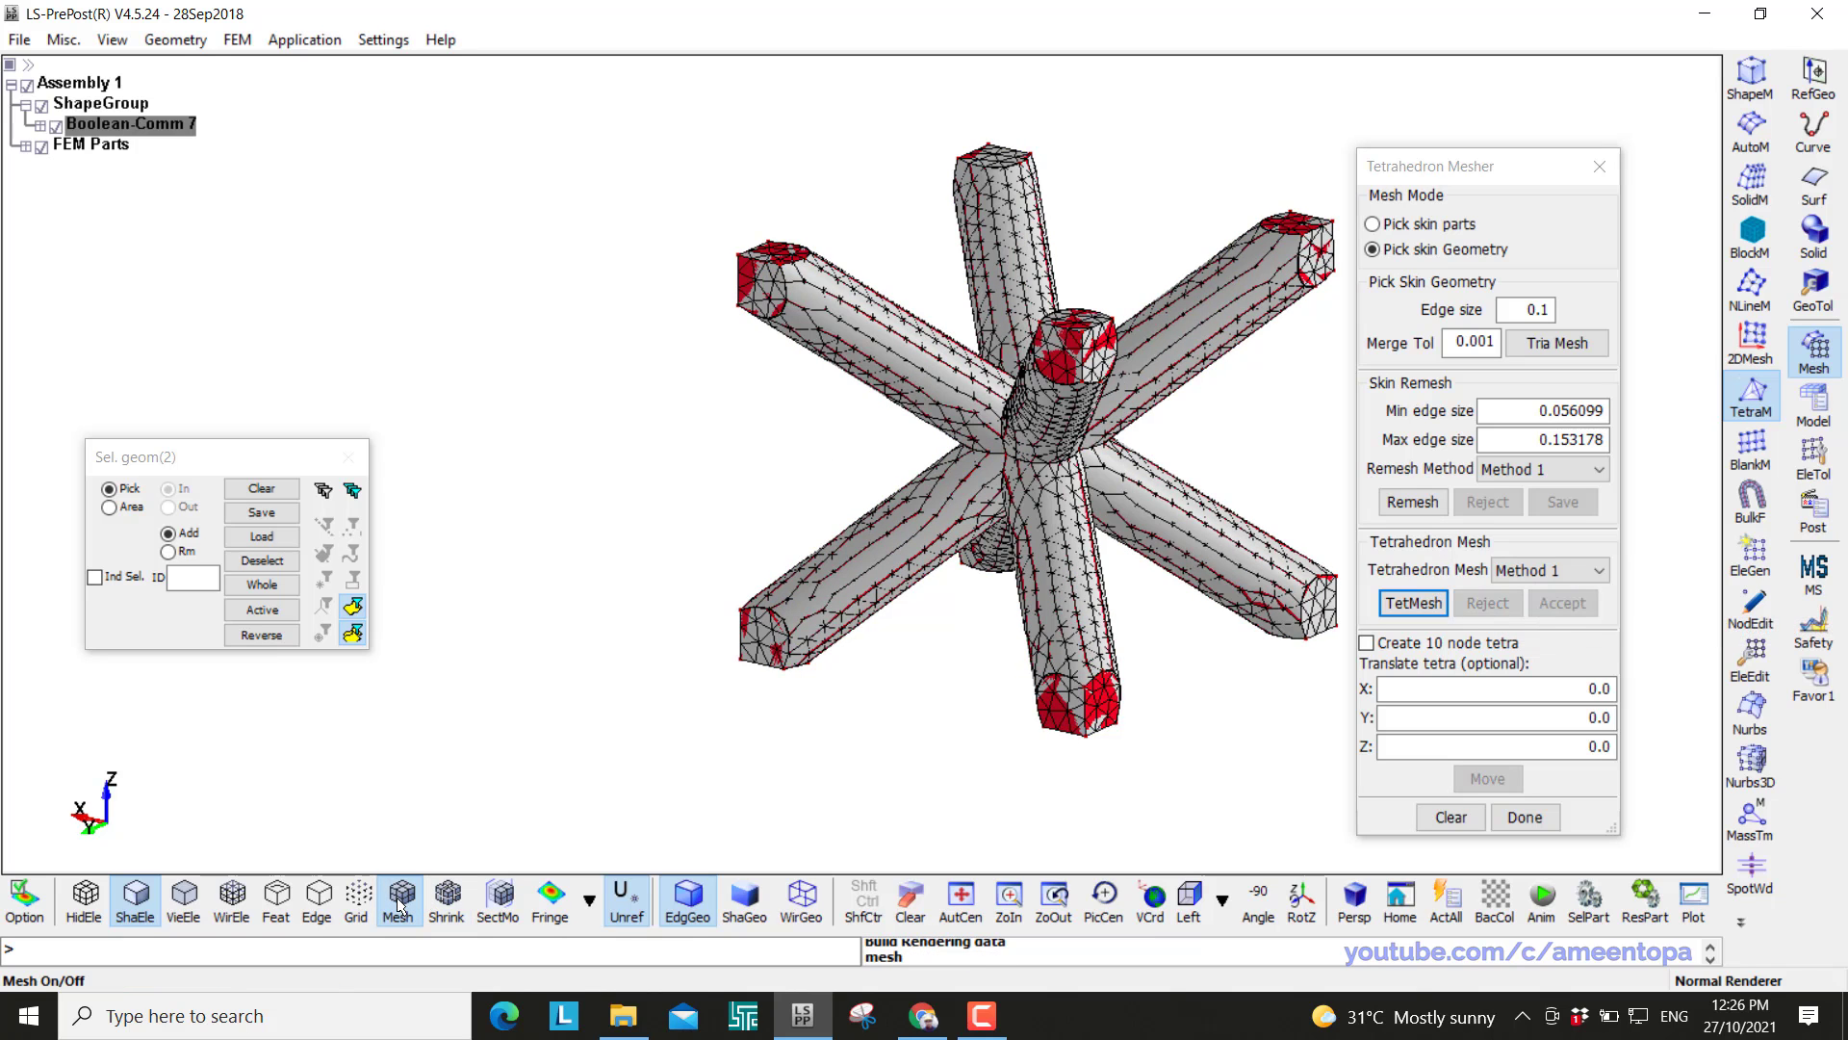
left_click(56, 126)
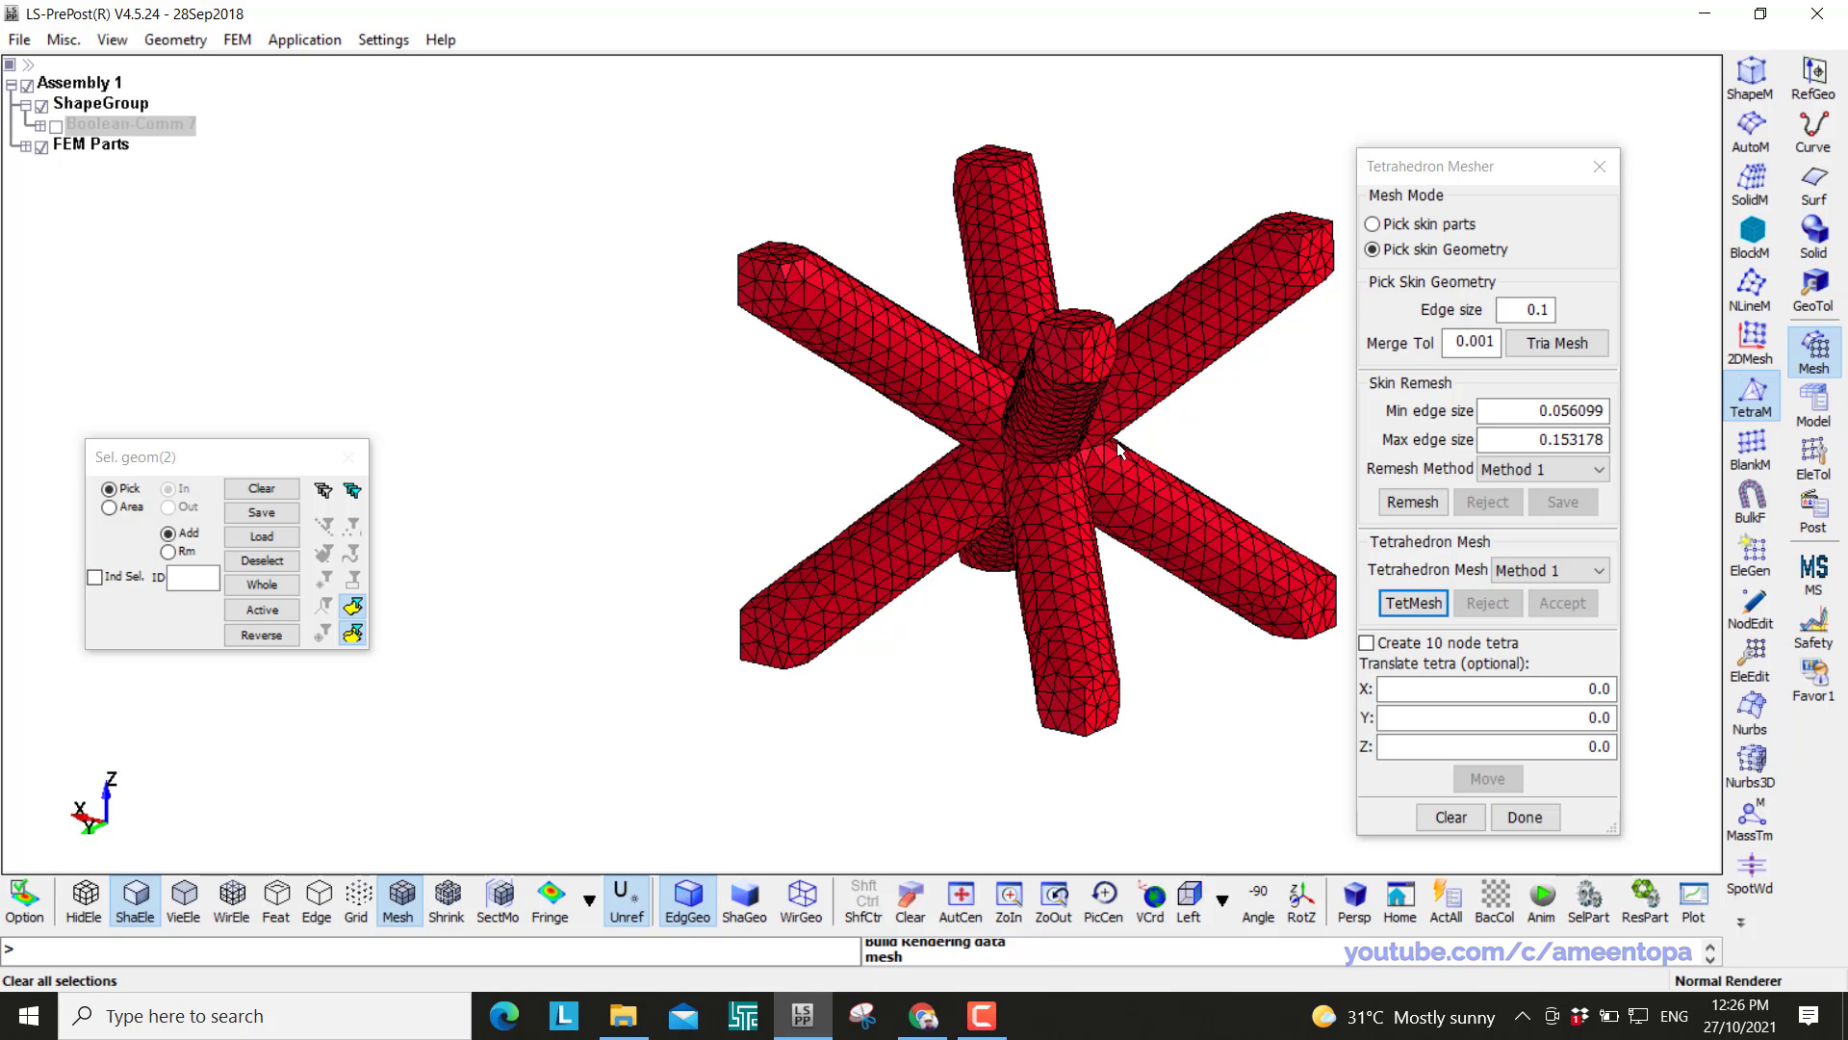
left_click_drag(1119, 448, 1081, 563, "shift")
scroll(1081, 564, "up", 2)
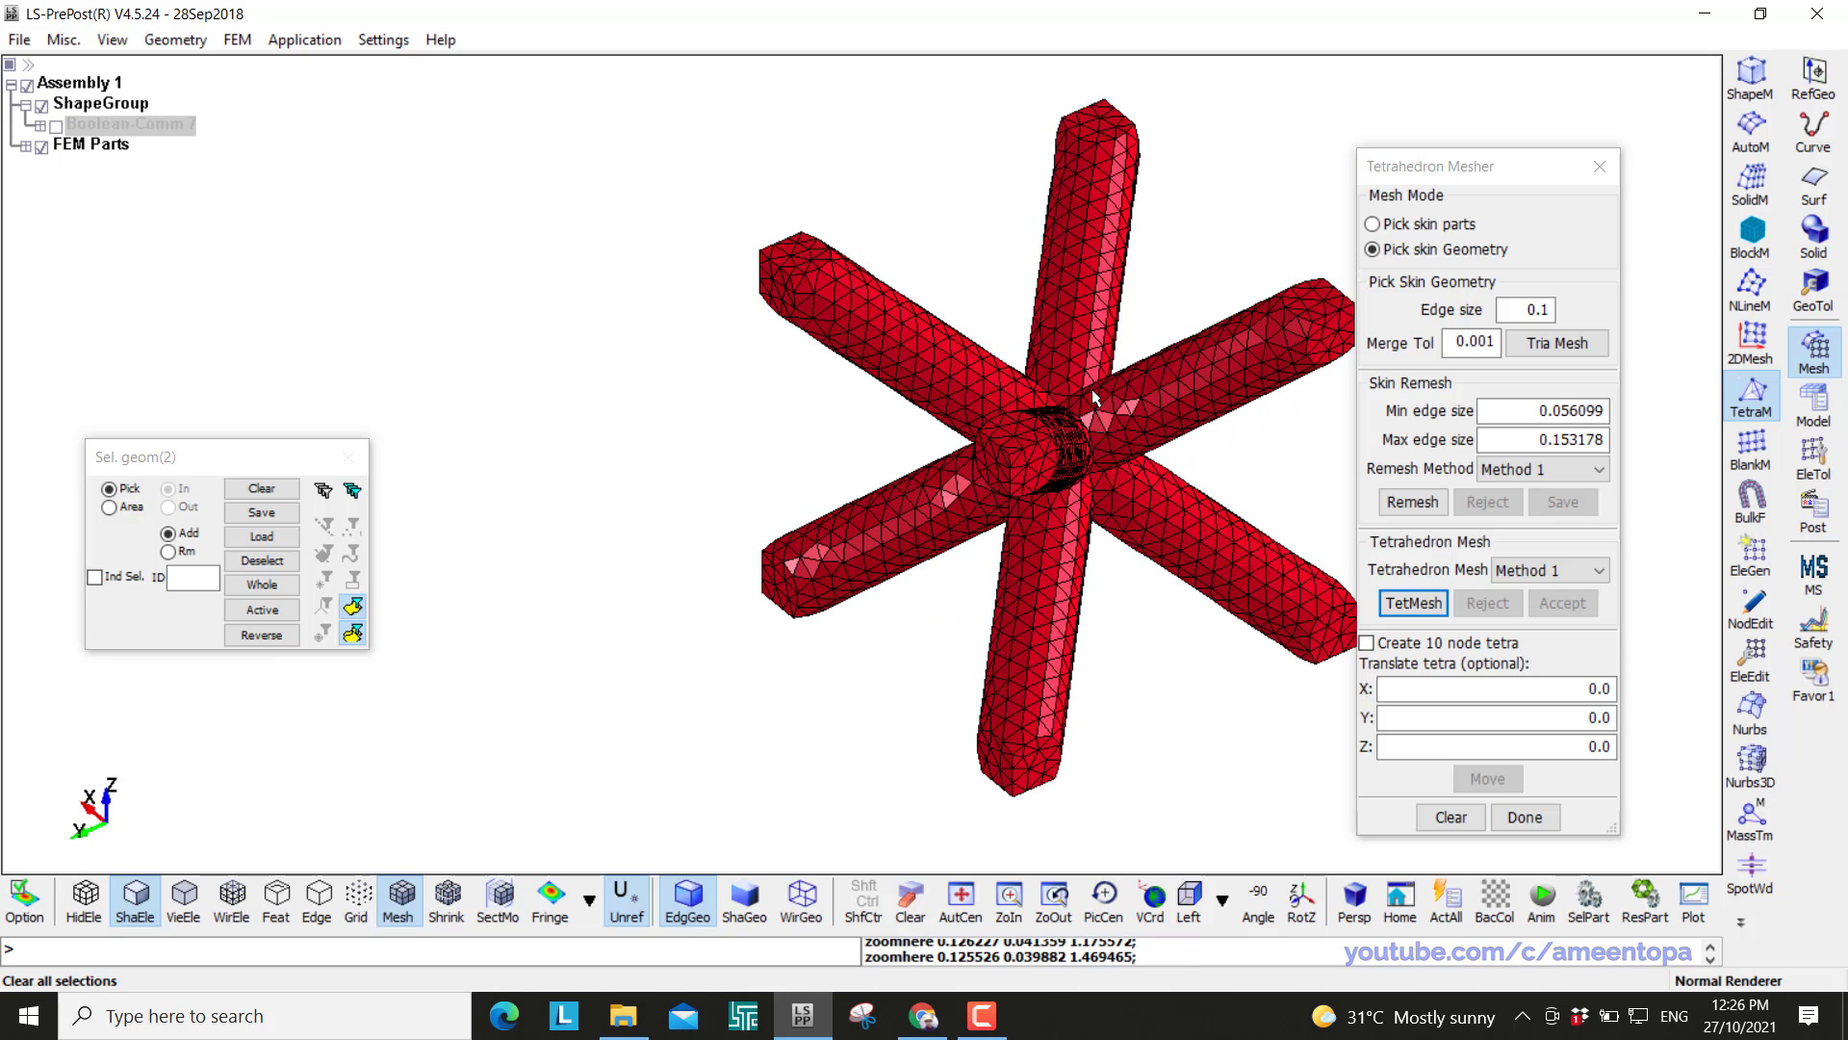
left_click_drag(1086, 373, 1059, 539, "shift")
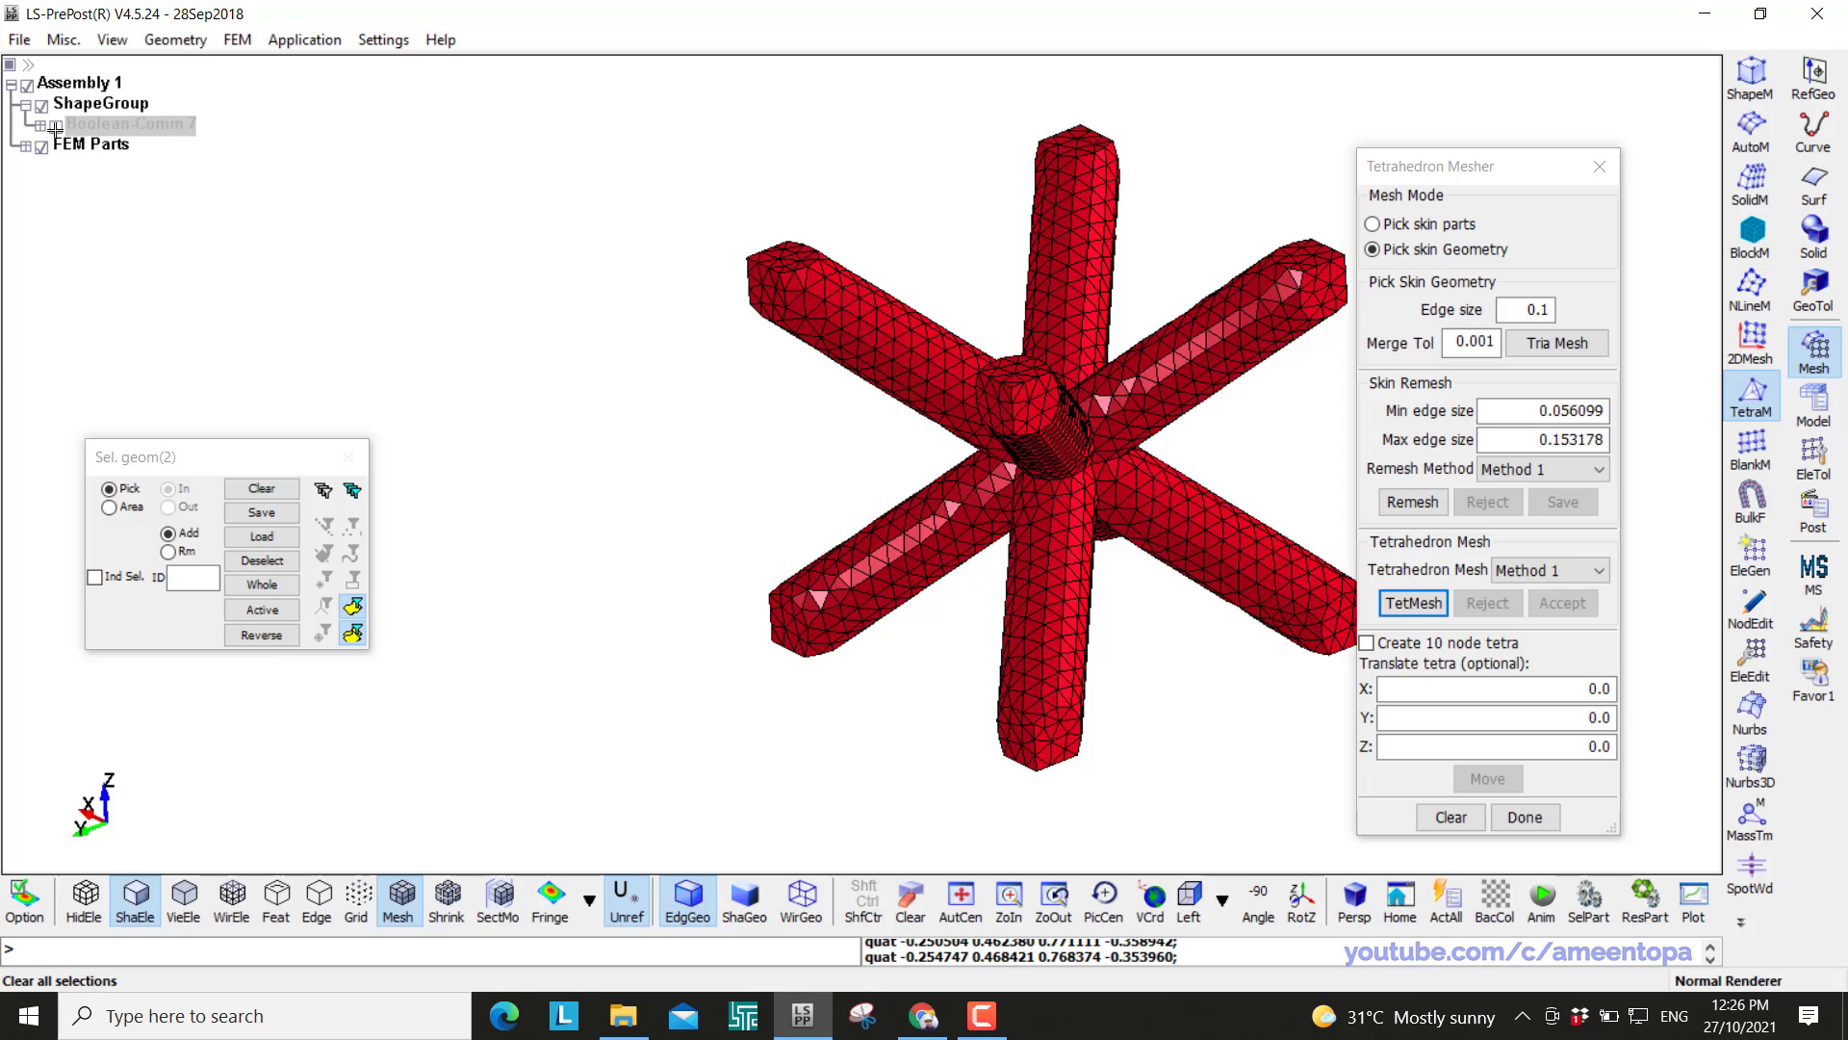
Show Boolean-Comm 7 again and hide the new tetrahedron mesh part under FEM Parts
left_click(56, 127)
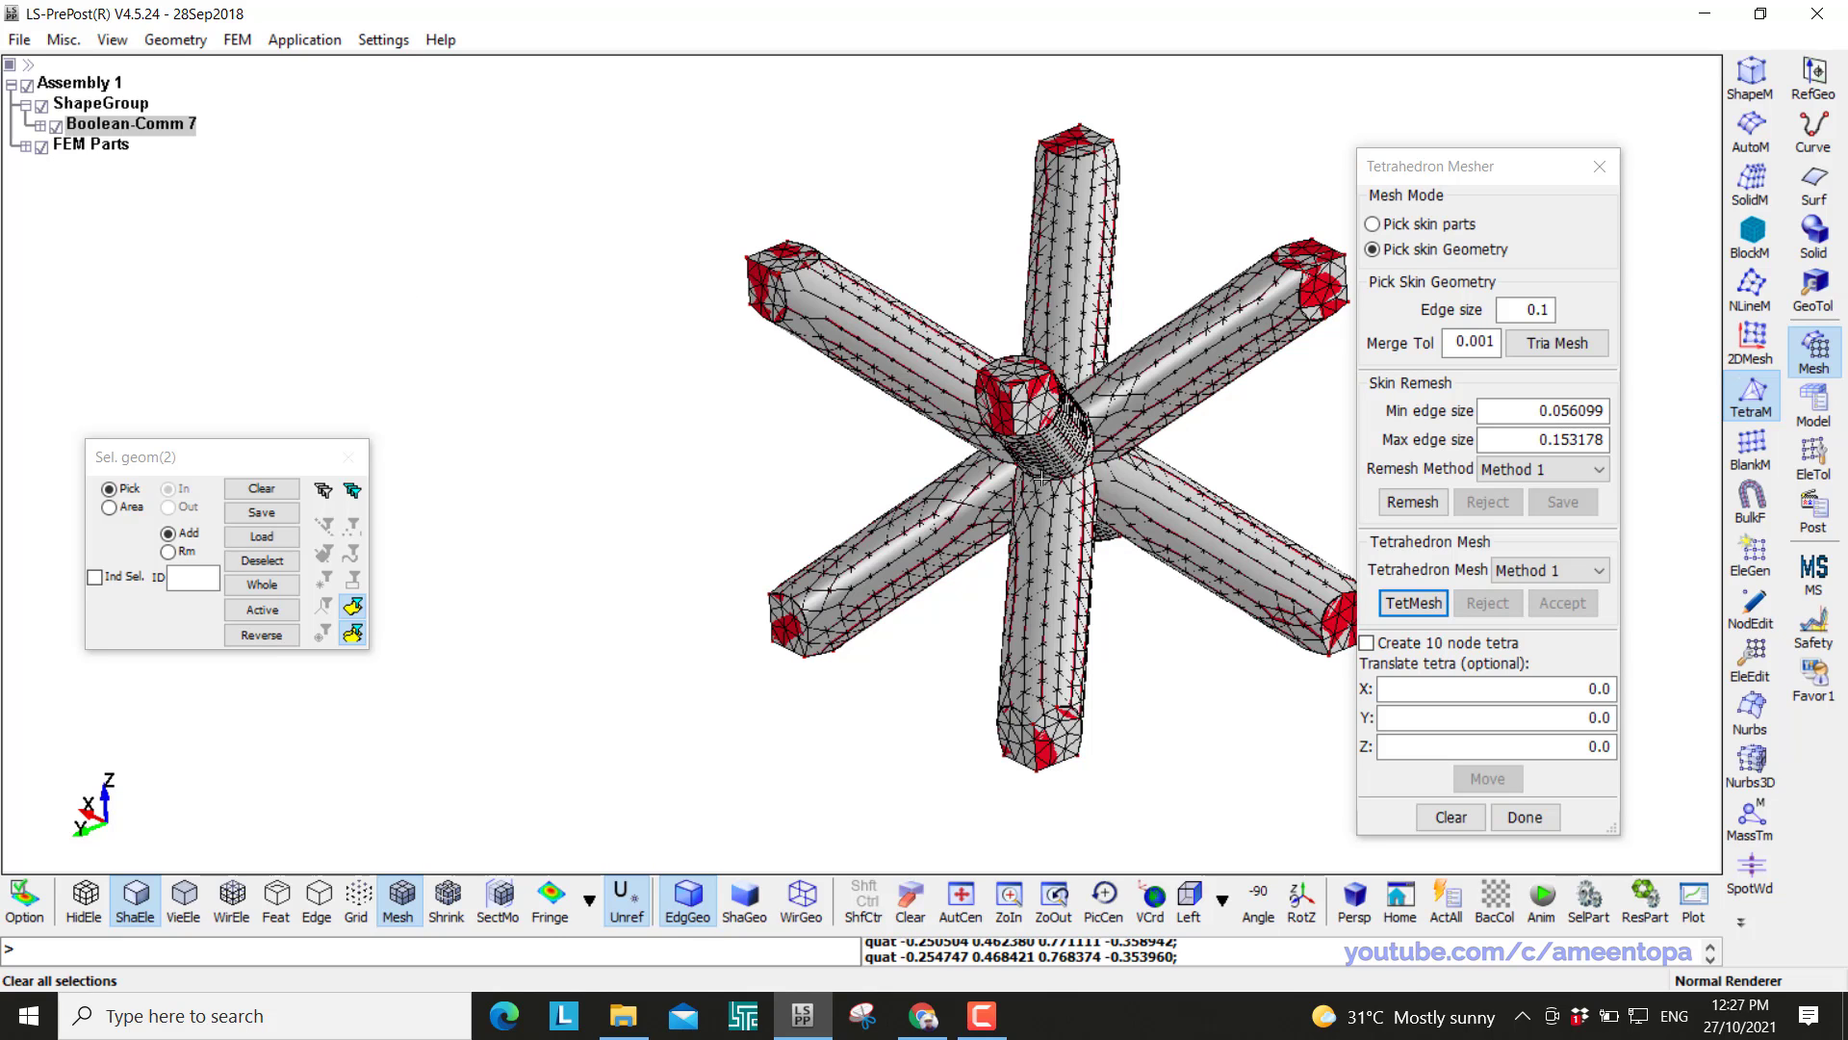
scroll(1043, 455, "down", 3)
scroll(895, 406, "up", 3)
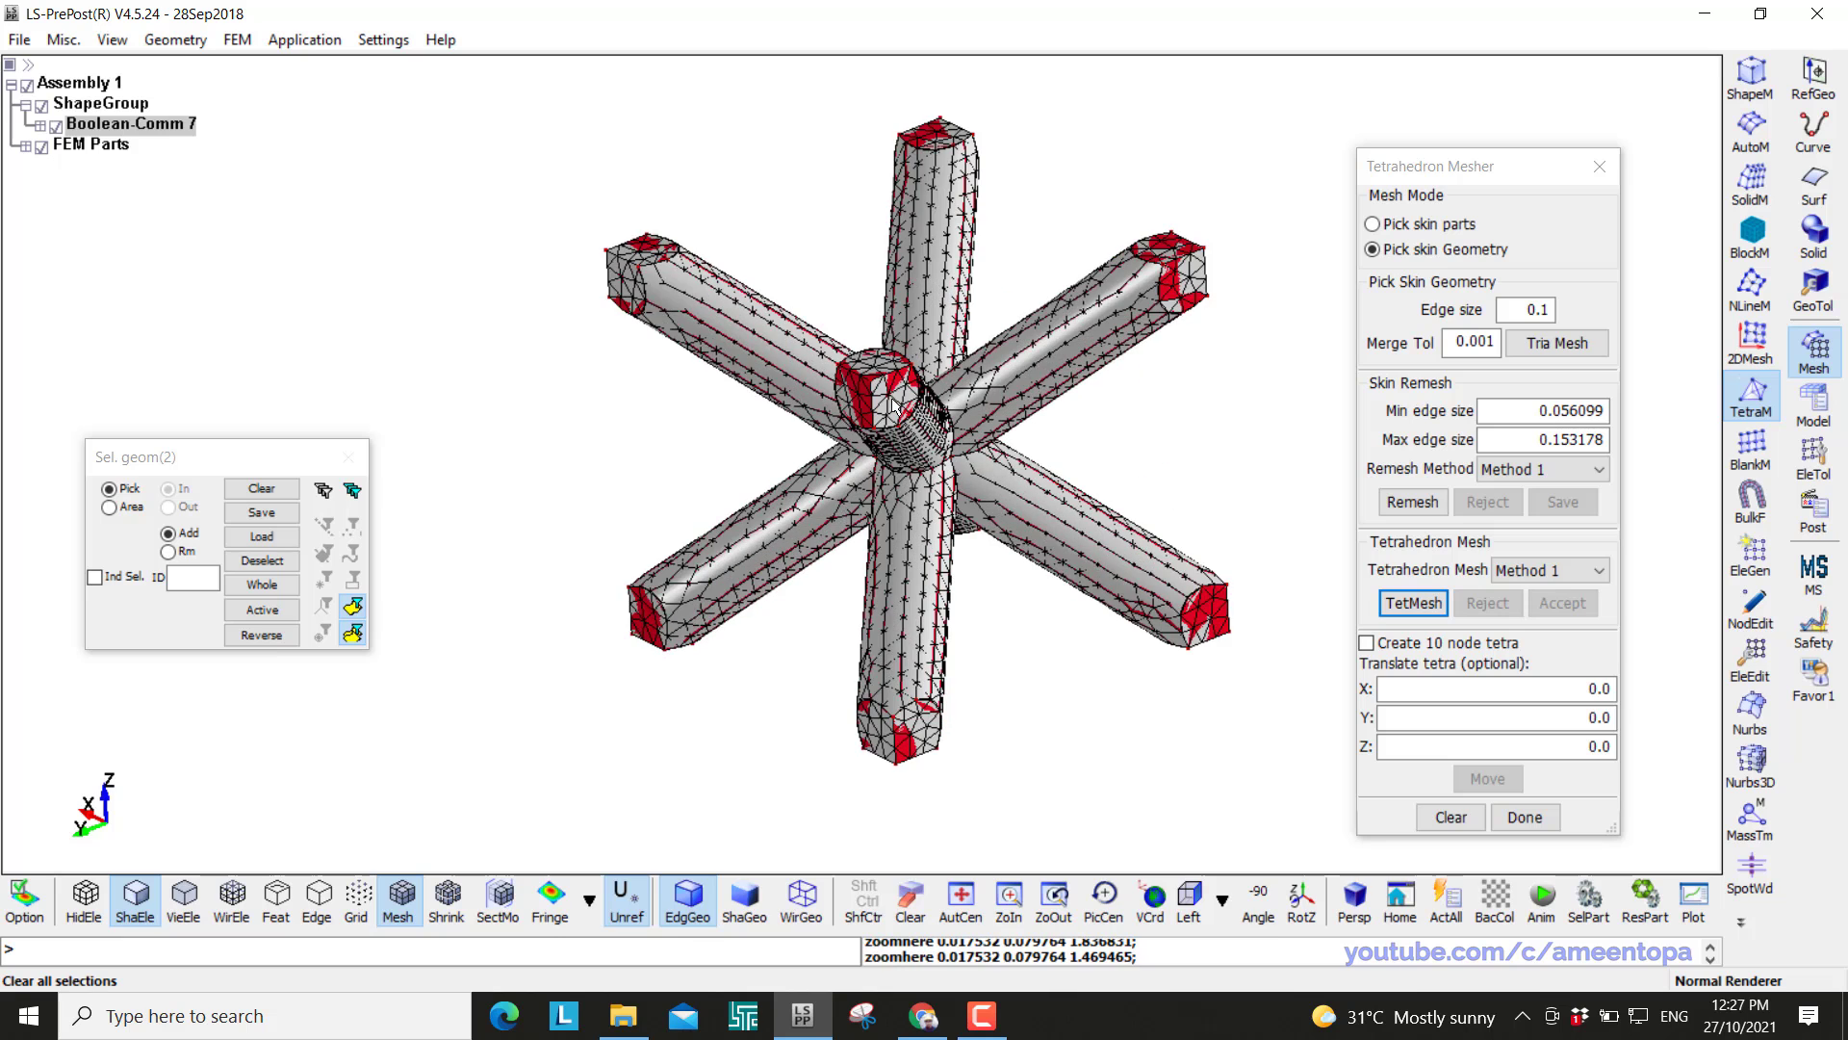
left_click(25, 147)
left_click(40, 170)
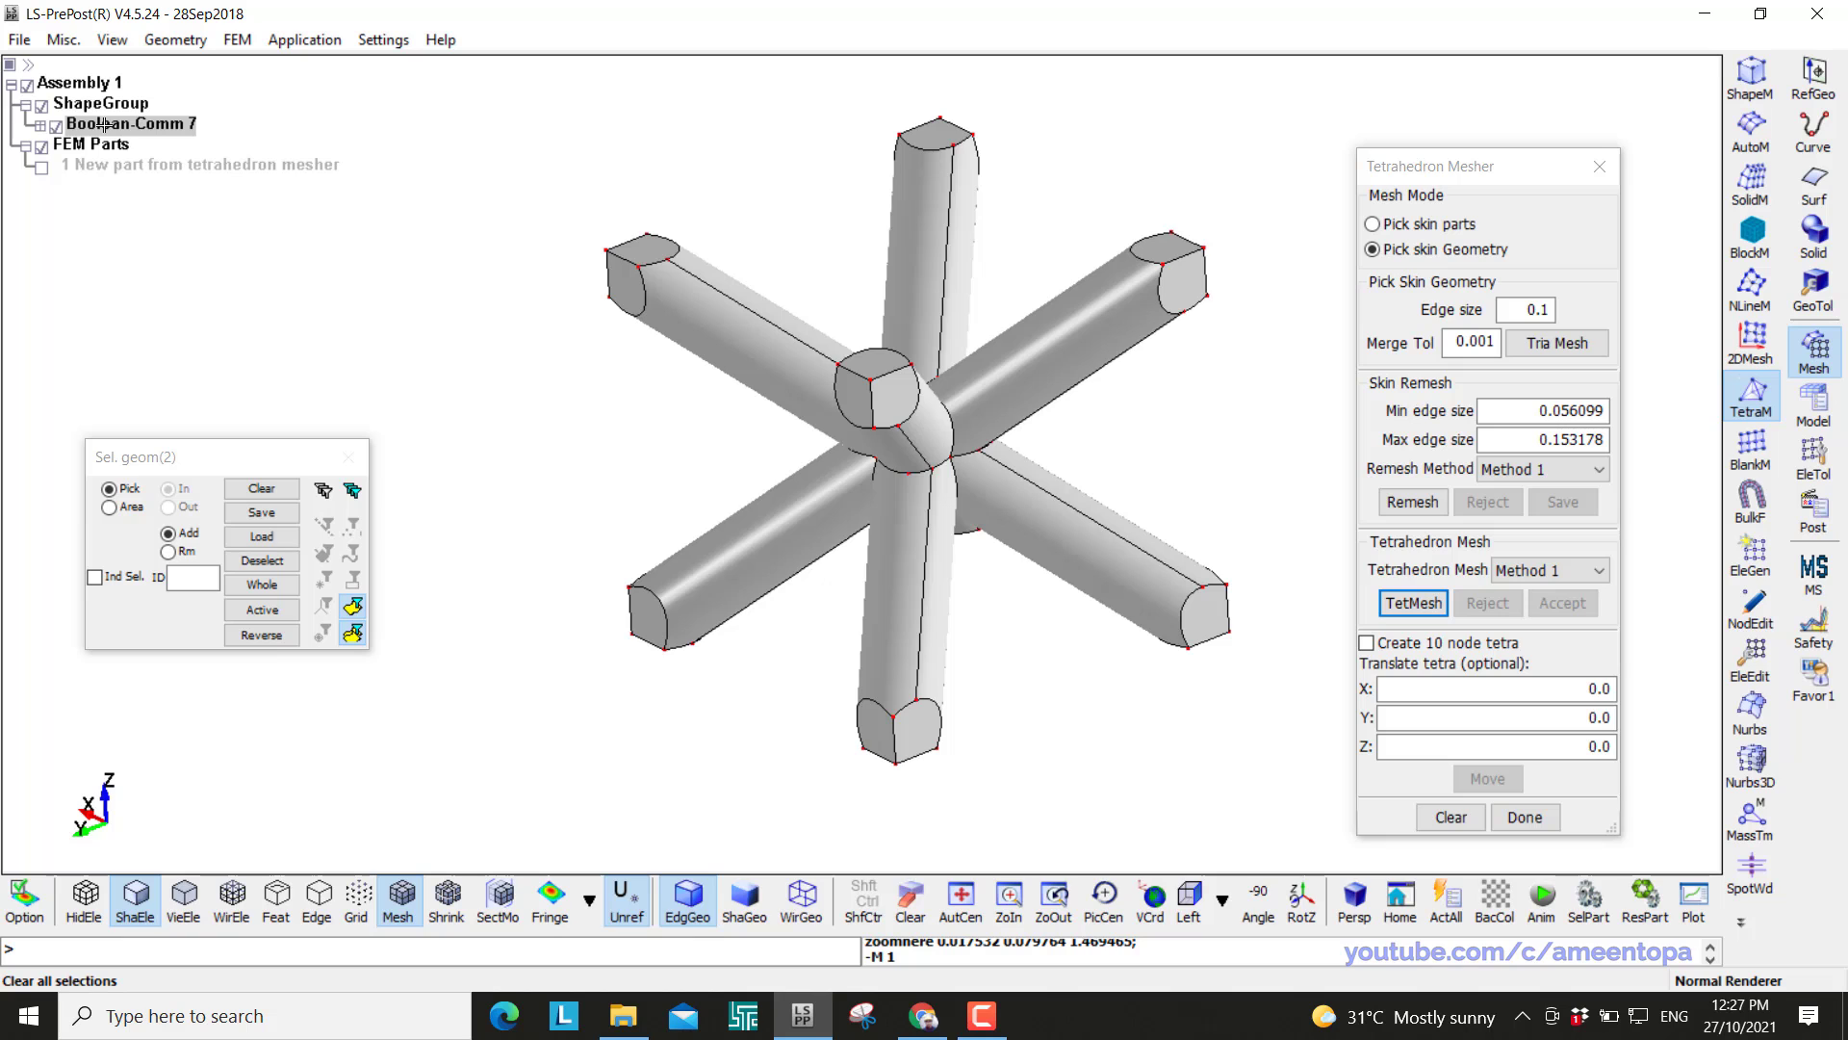
Create a solid box from (0,0,0) to (1,1,1) as Solid-Box 8
left_click(1813, 234)
left_click(1750, 85)
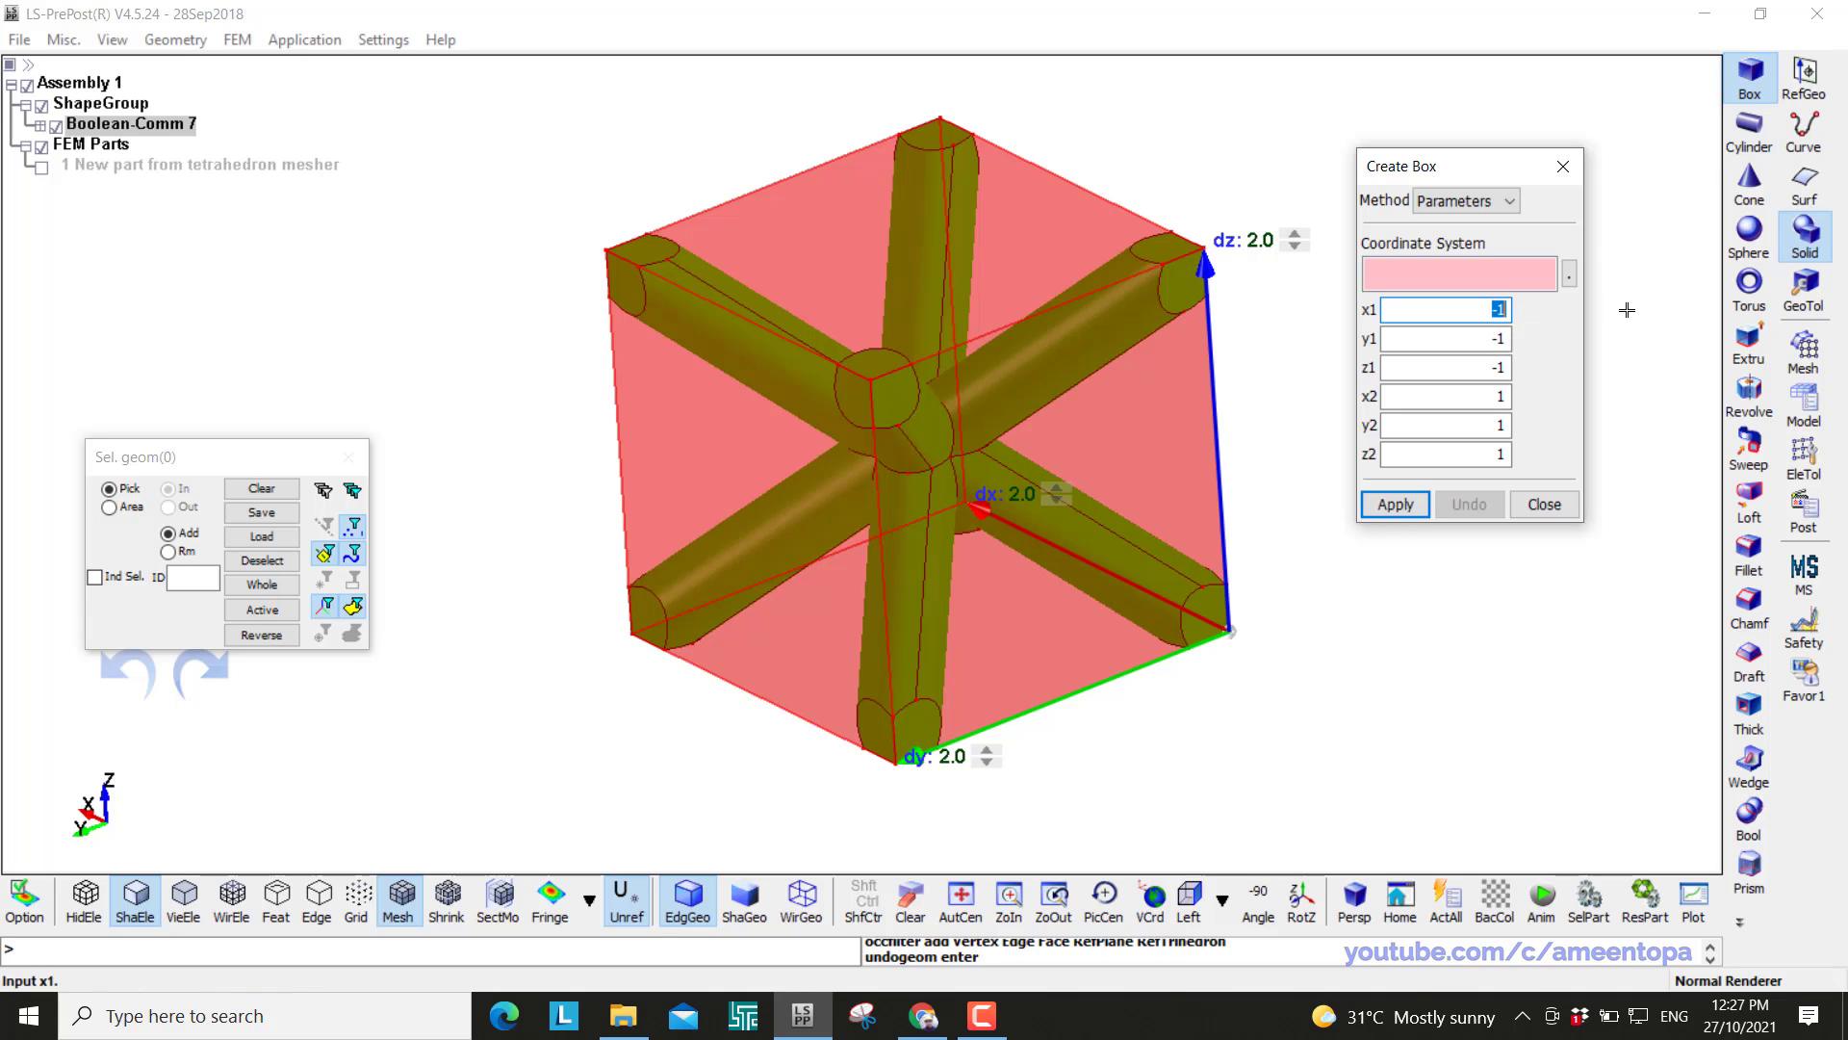
type("0")
key("Tab")
type("0")
key("Tab")
left_click(1394, 504)
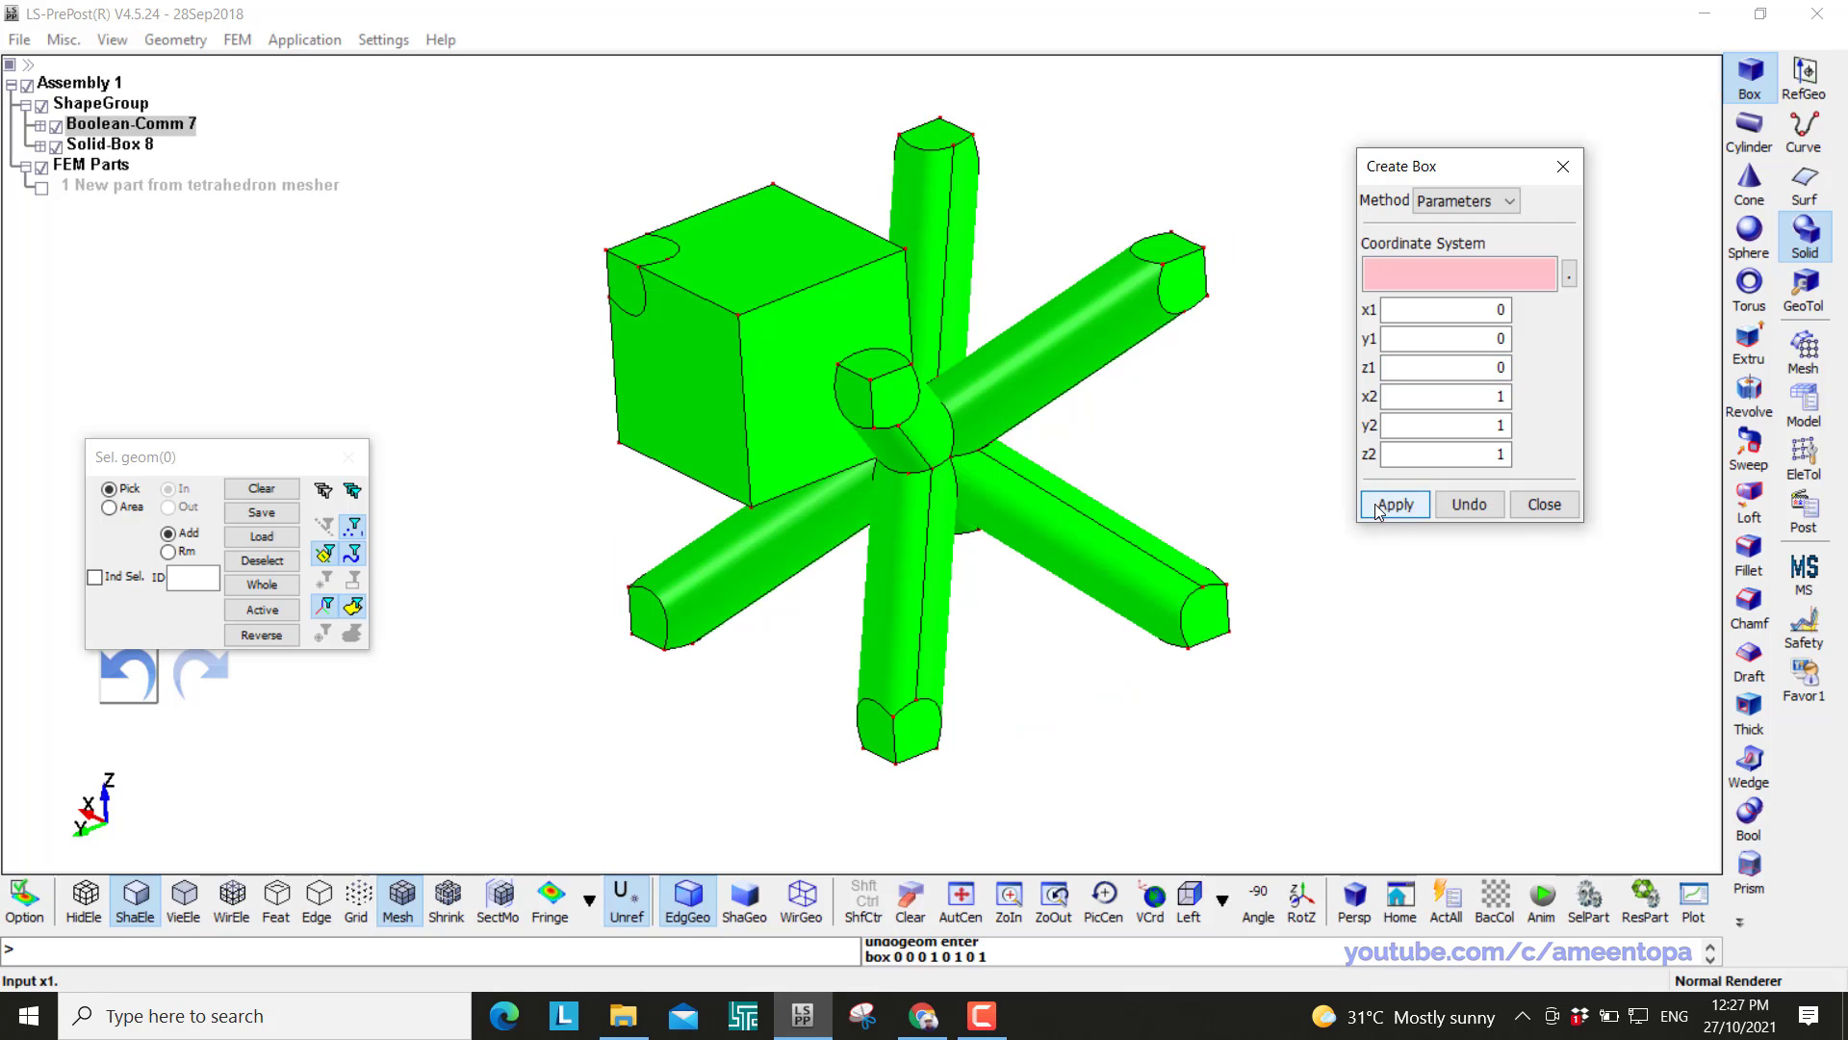
left_click_drag(1037, 271, 1063, 272, "shift")
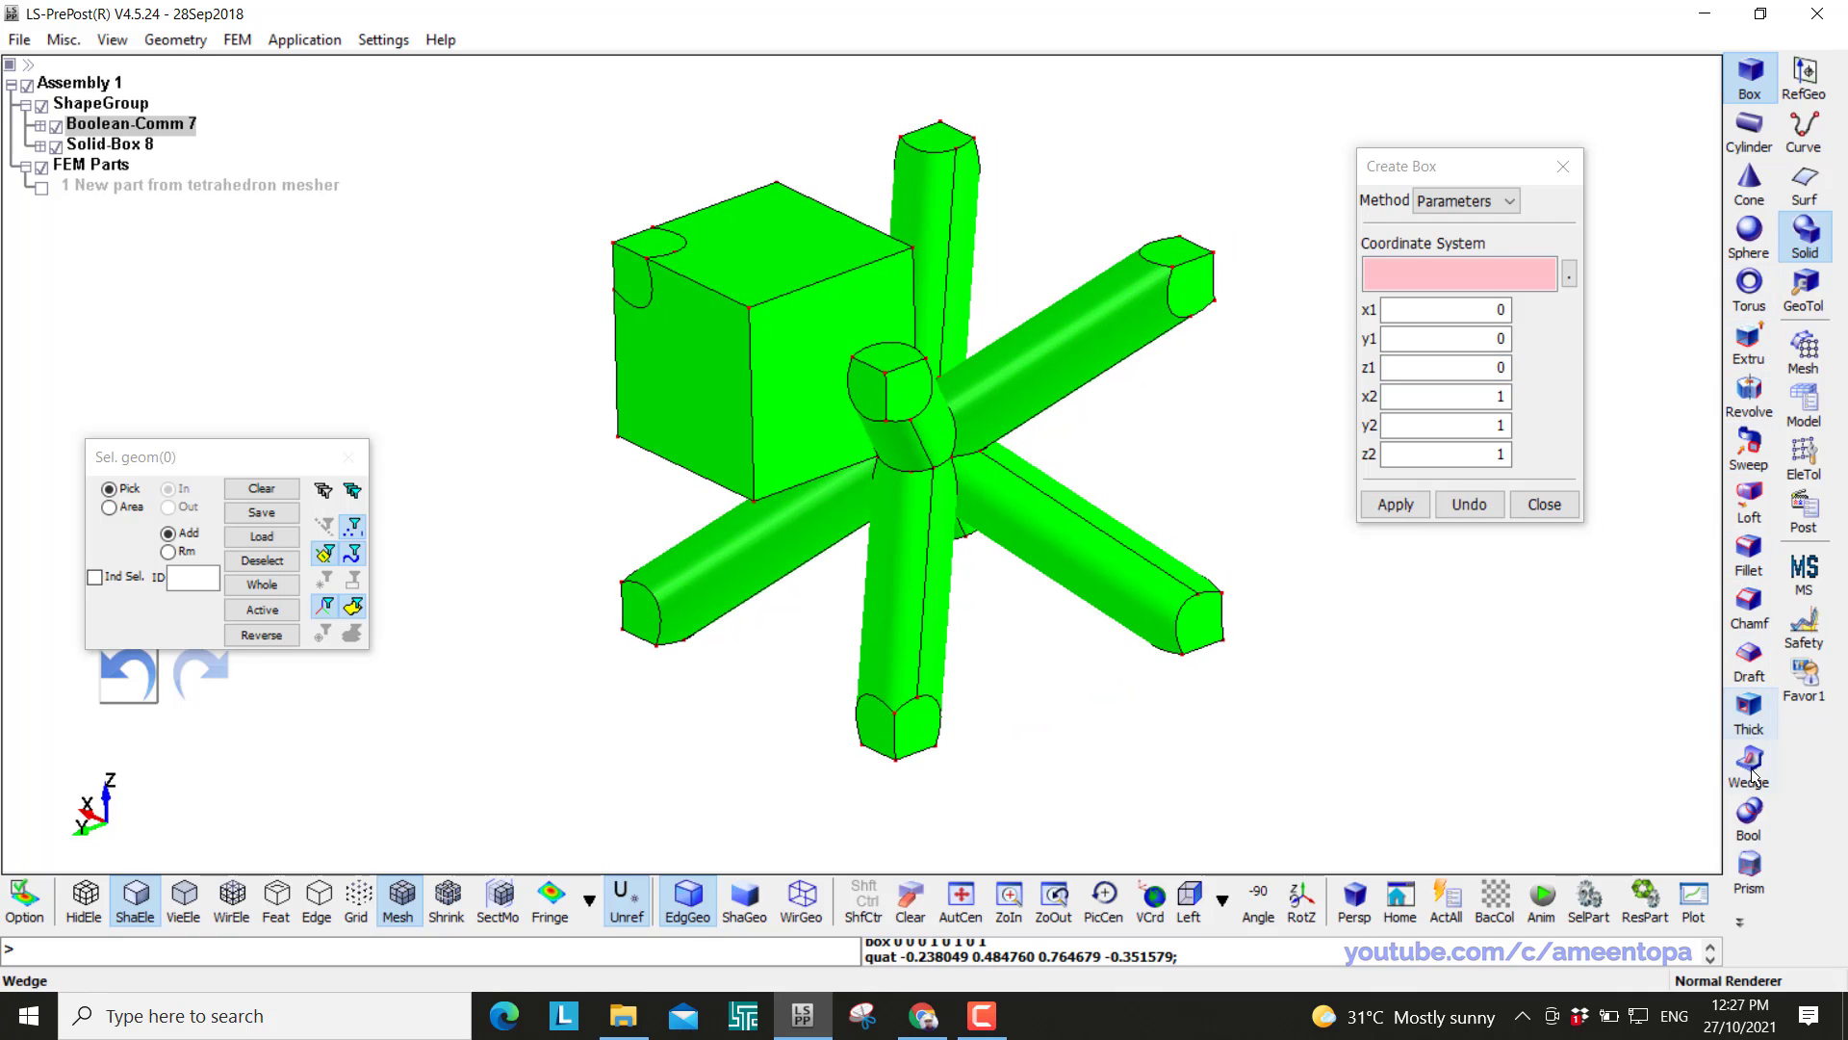
Intersect Solid-Box 8 with Boolean-Comm 7 using Common to produce Boolean-Comm 9
left_click(1747, 811)
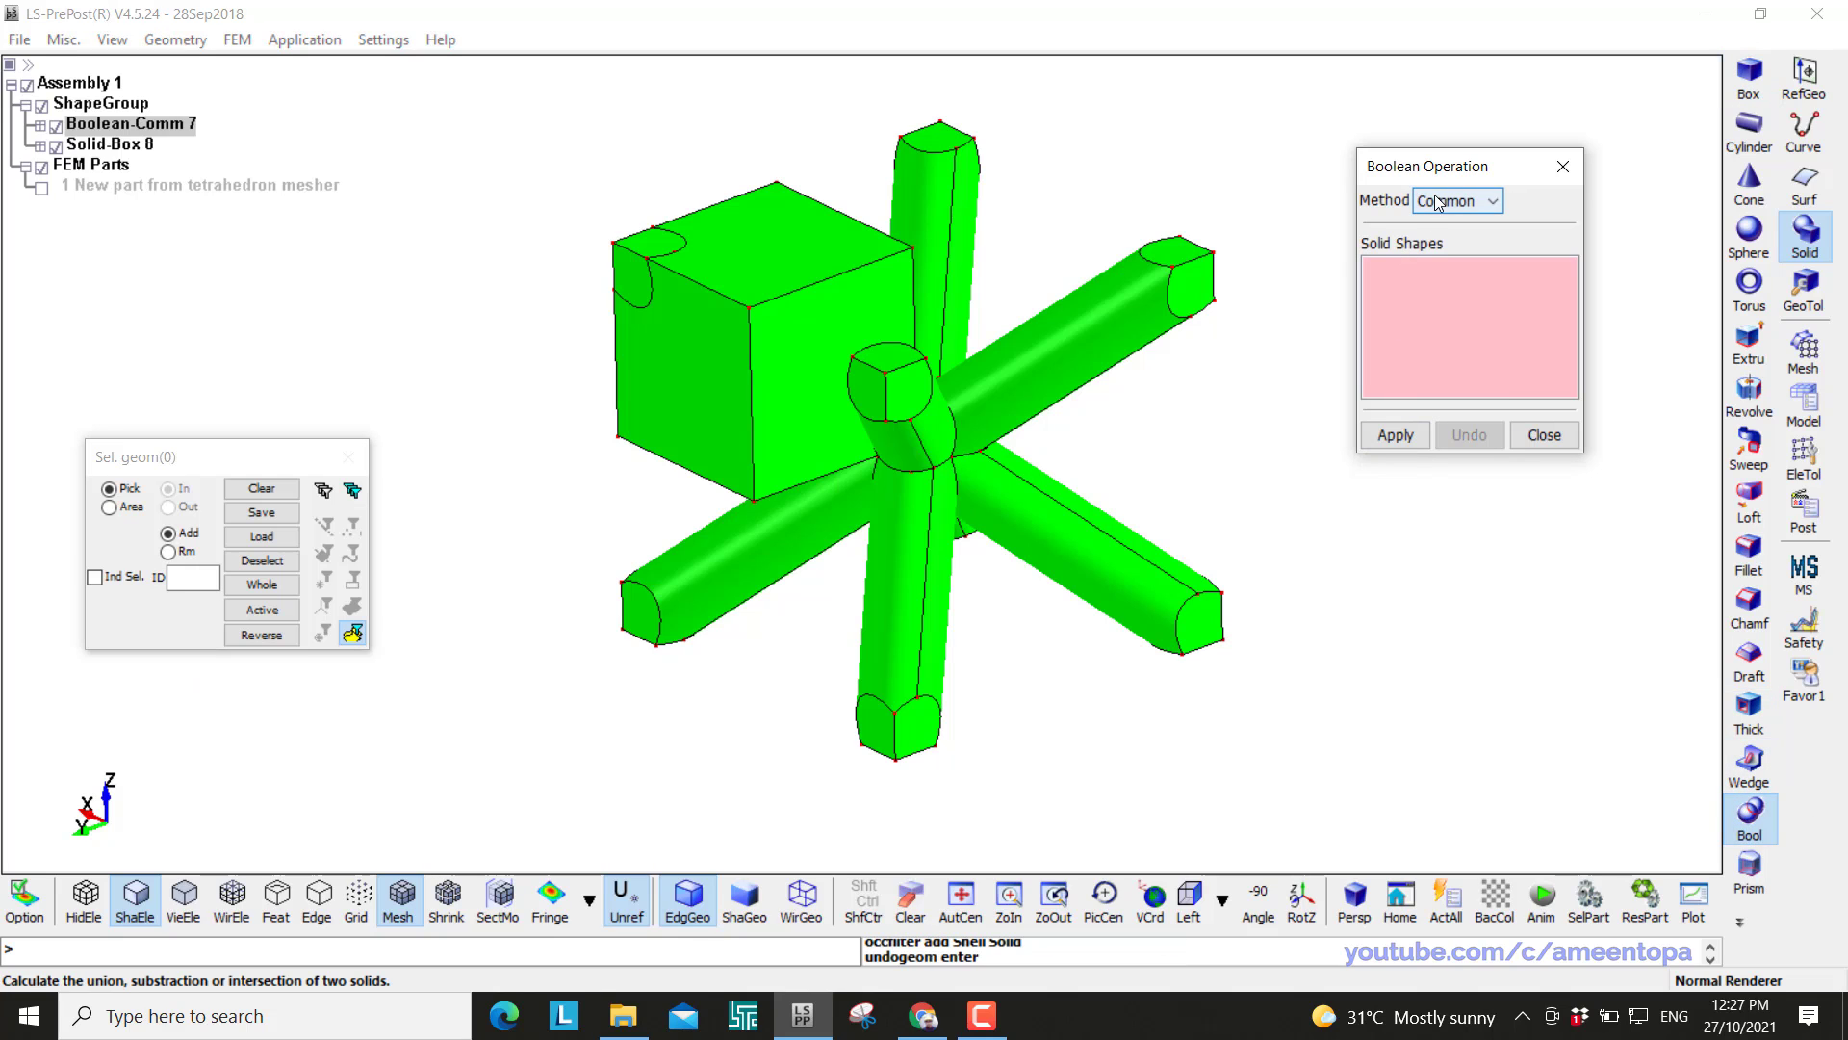
left_click(85, 149)
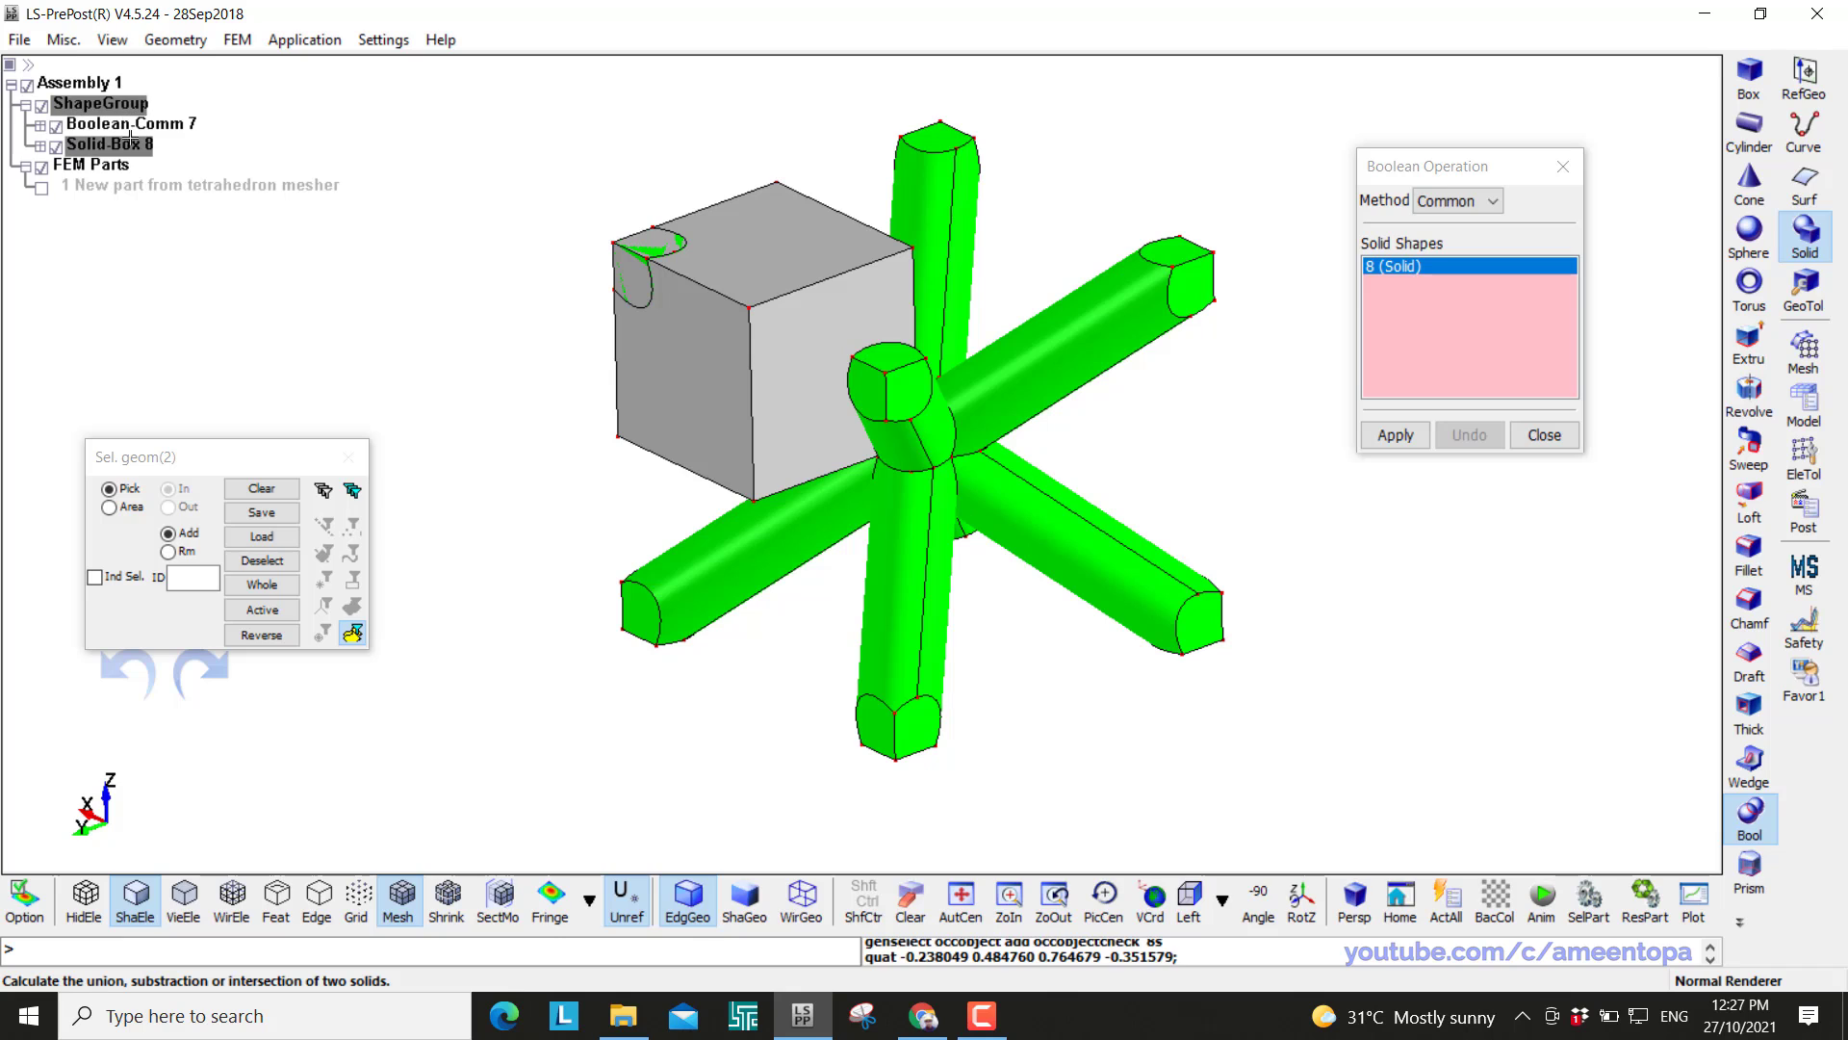
left_click(136, 126)
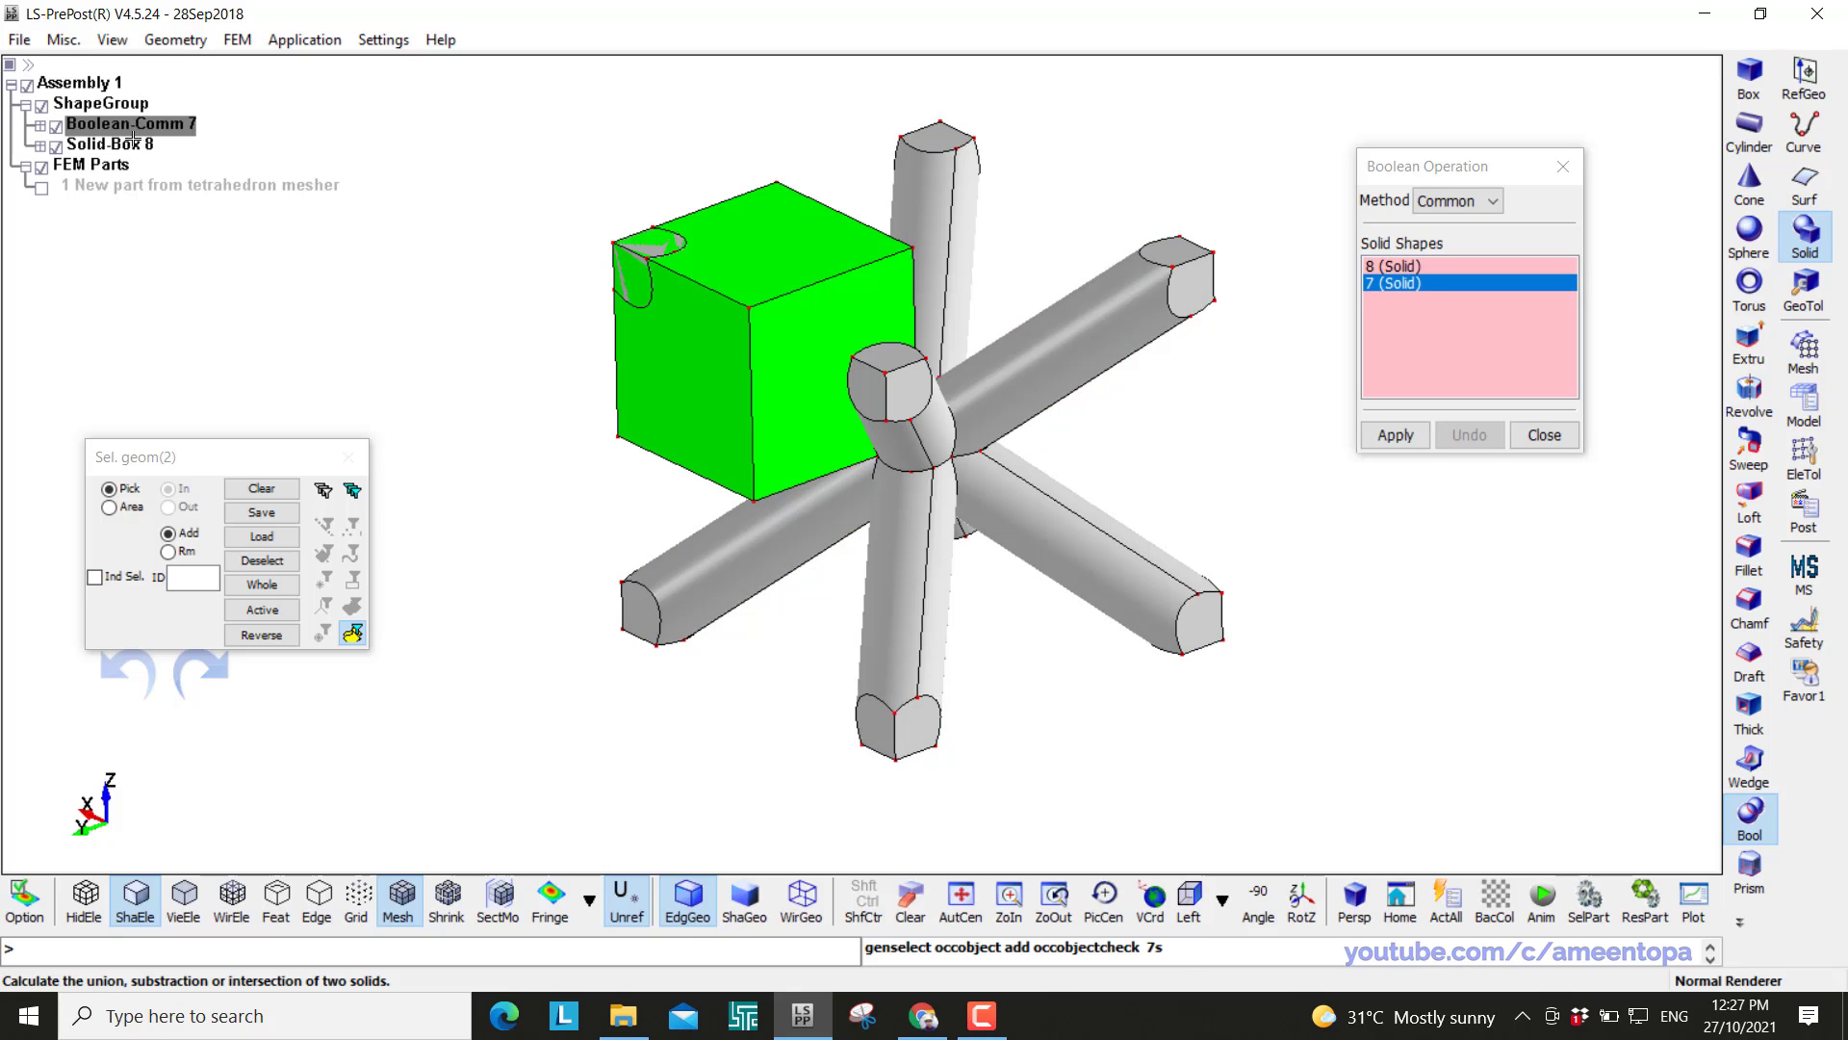
left_click(1388, 433)
scroll(750, 279, "up", 2)
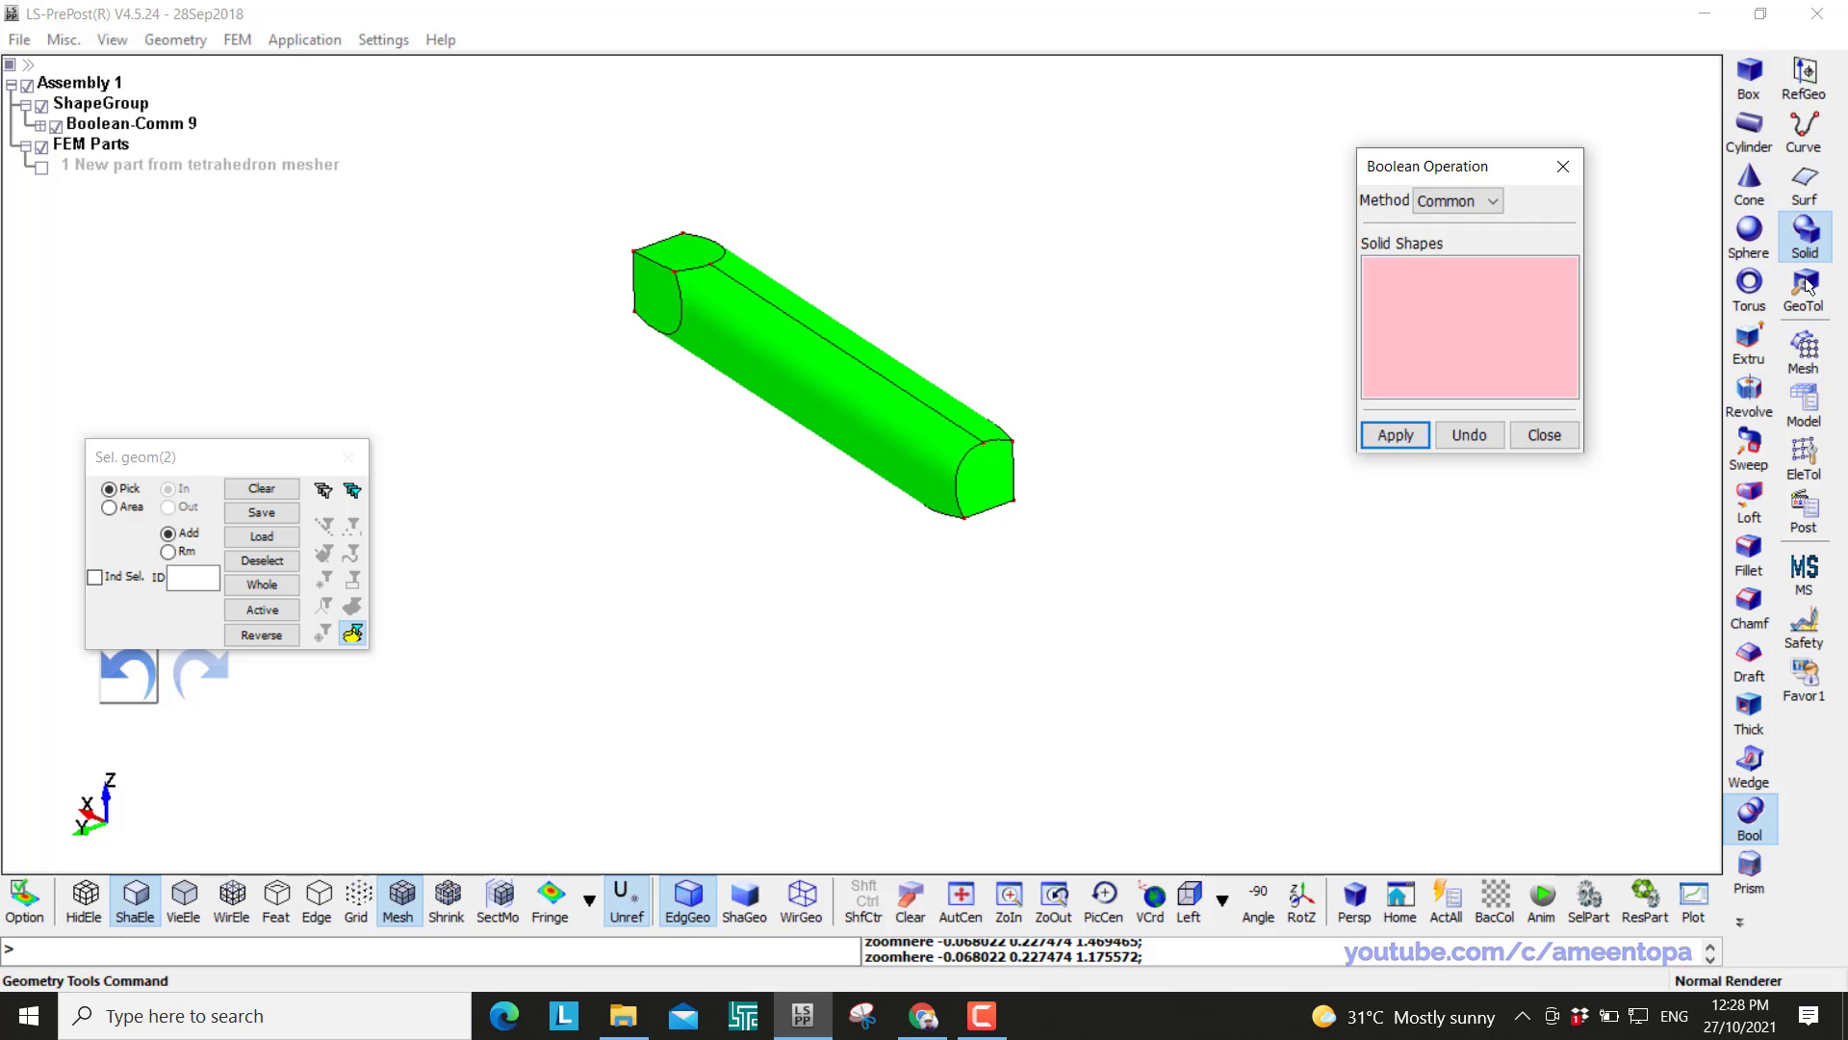
Tetra-mesh the Boolean-Comm 9 strut at edge size 0.1 into a new part, then hide its geometry
left_click(1796, 350)
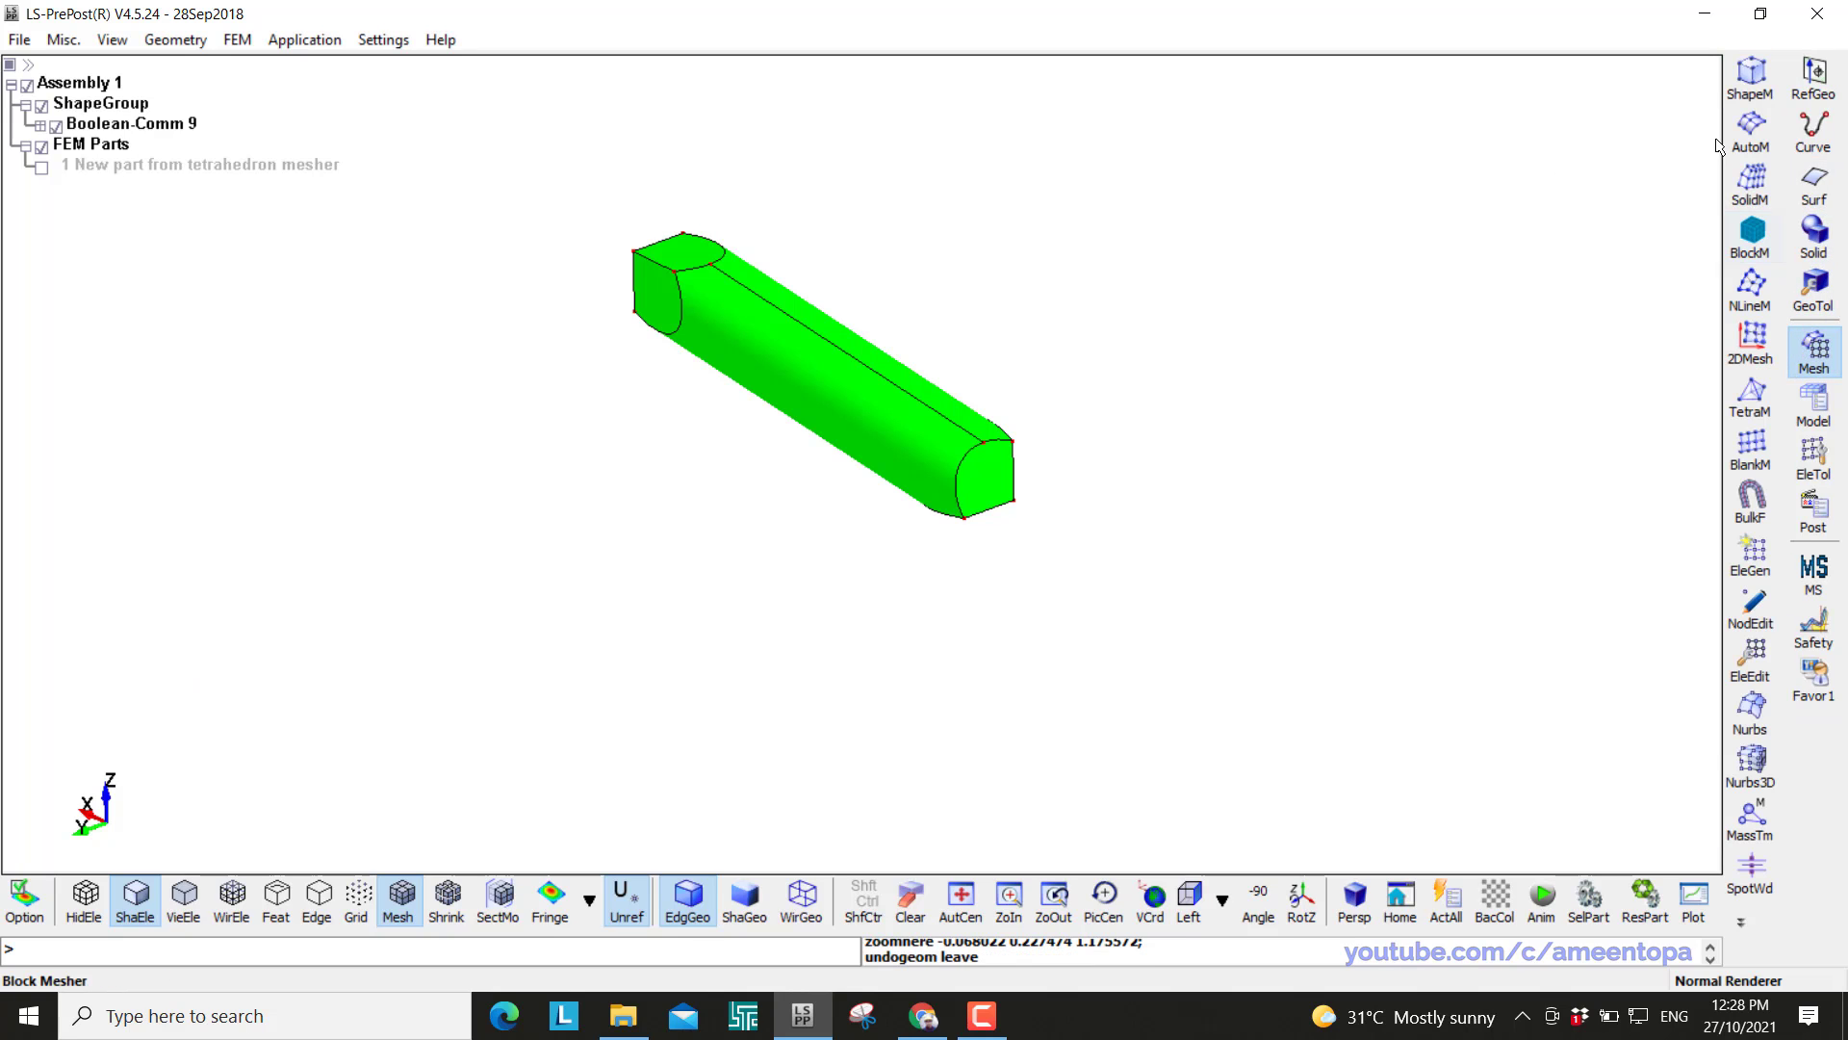
left_click(1750, 396)
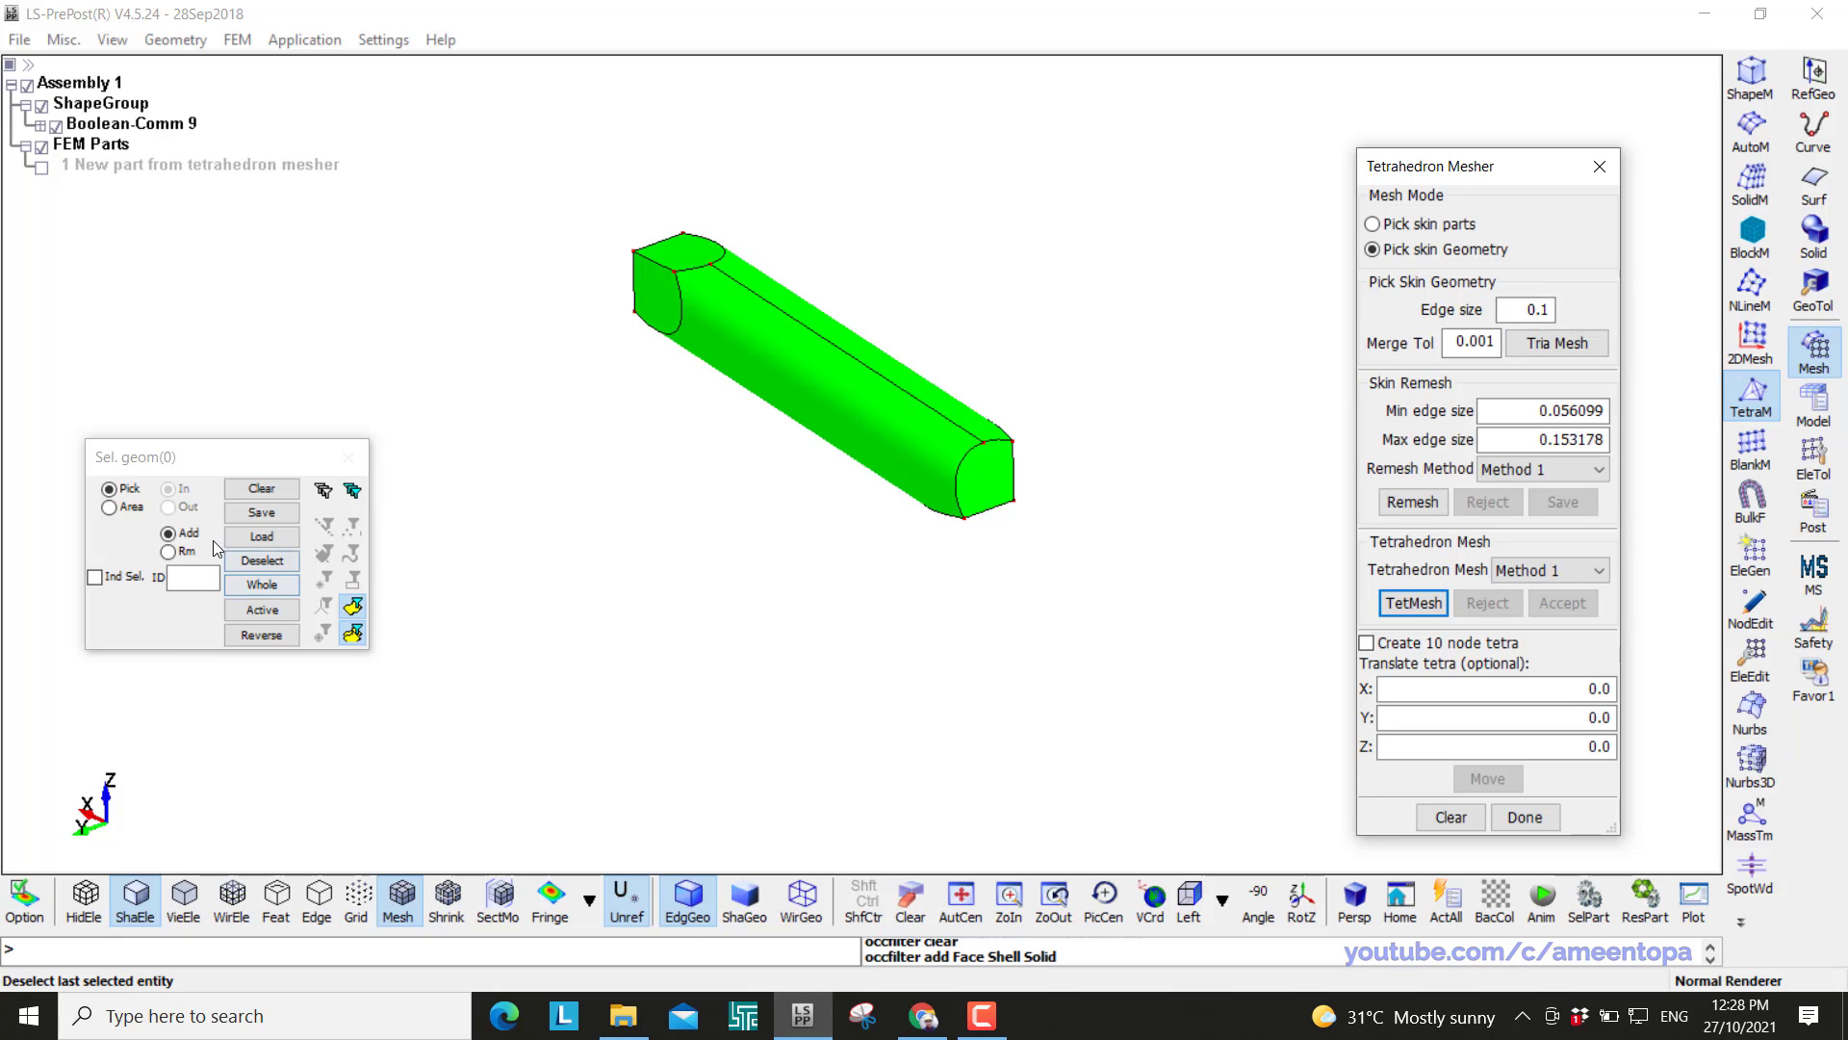
left_click(133, 123)
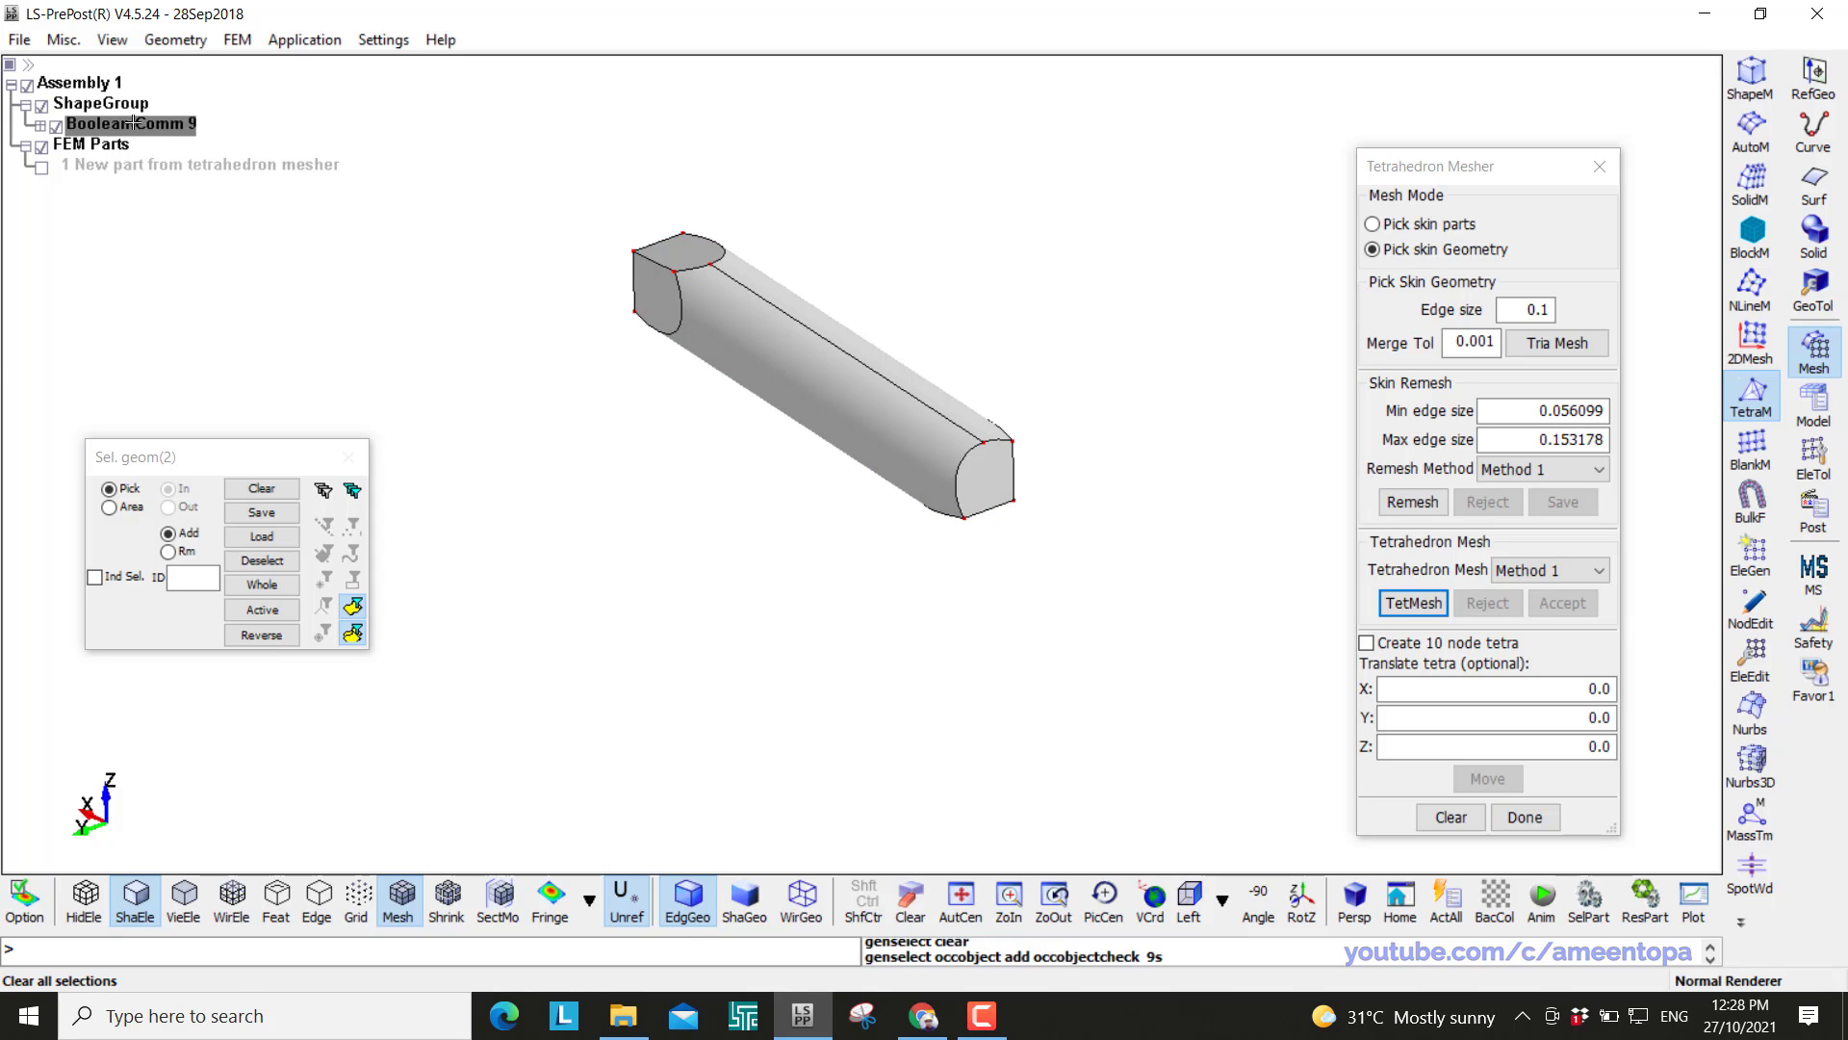
left_click(1530, 352)
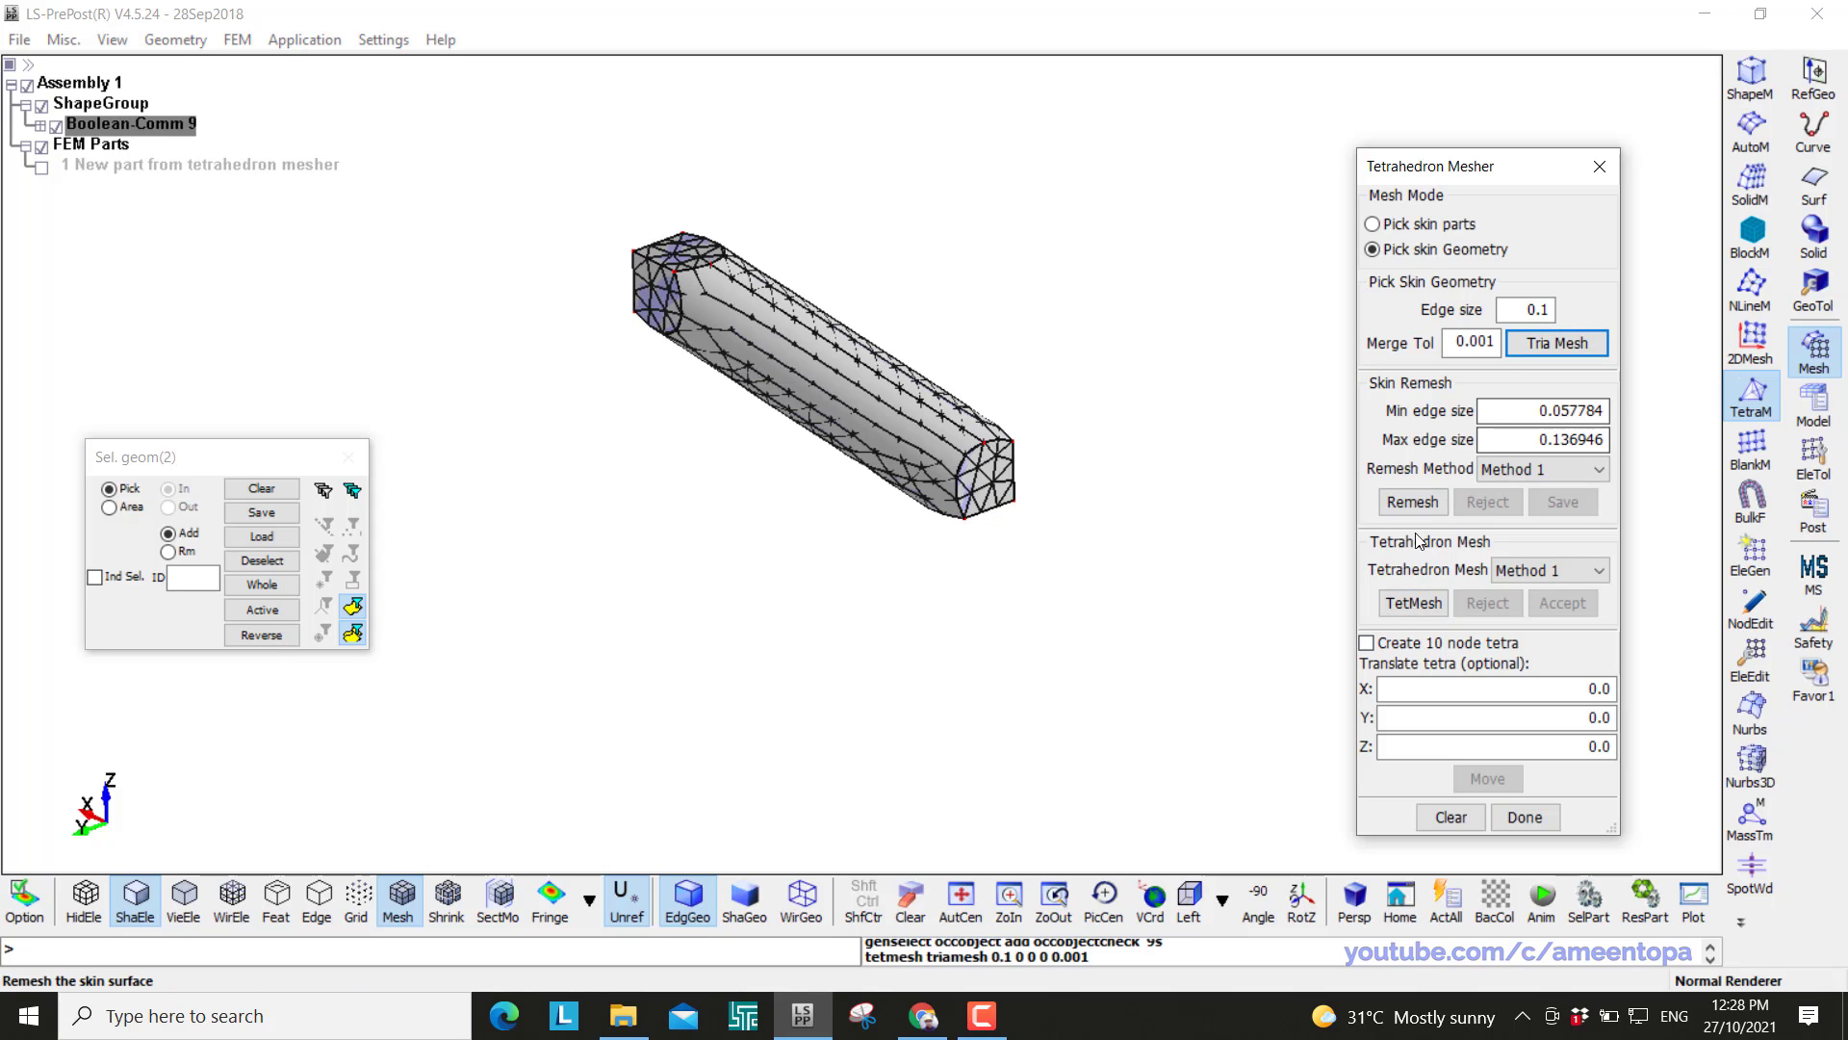
left_click(1407, 605)
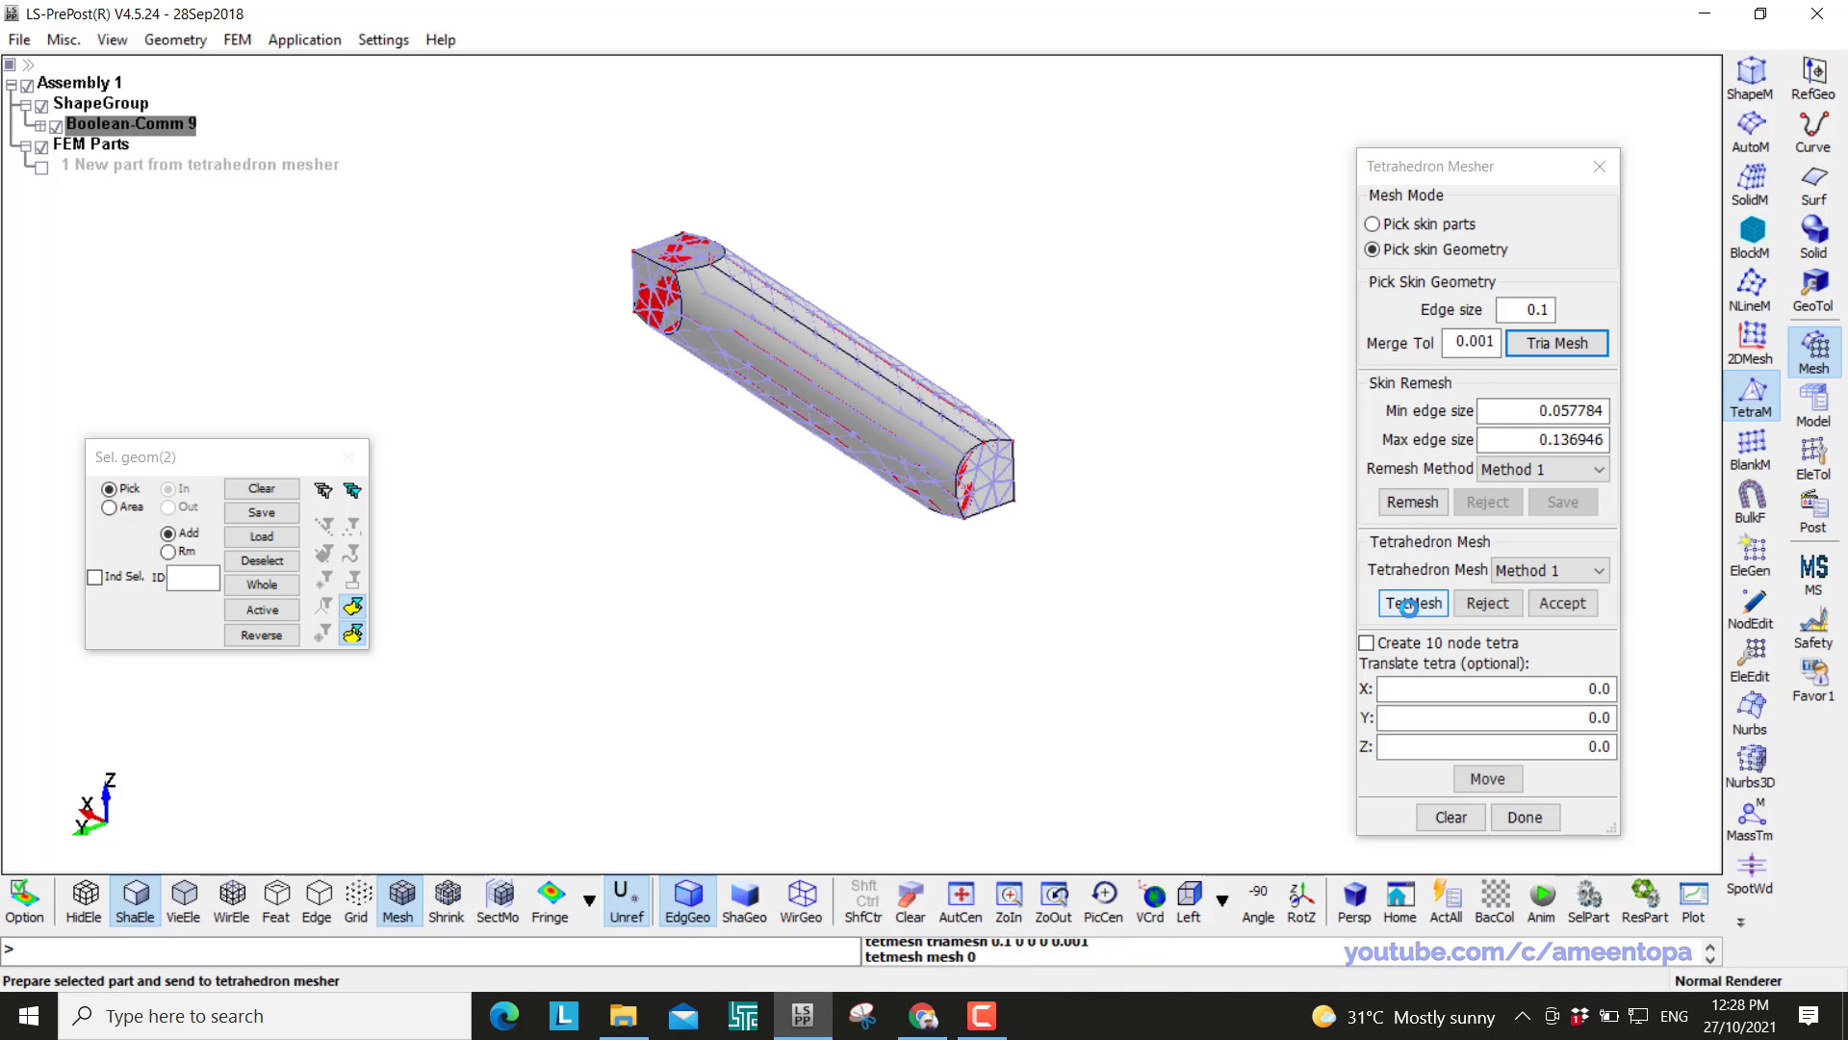
left_click(1552, 604)
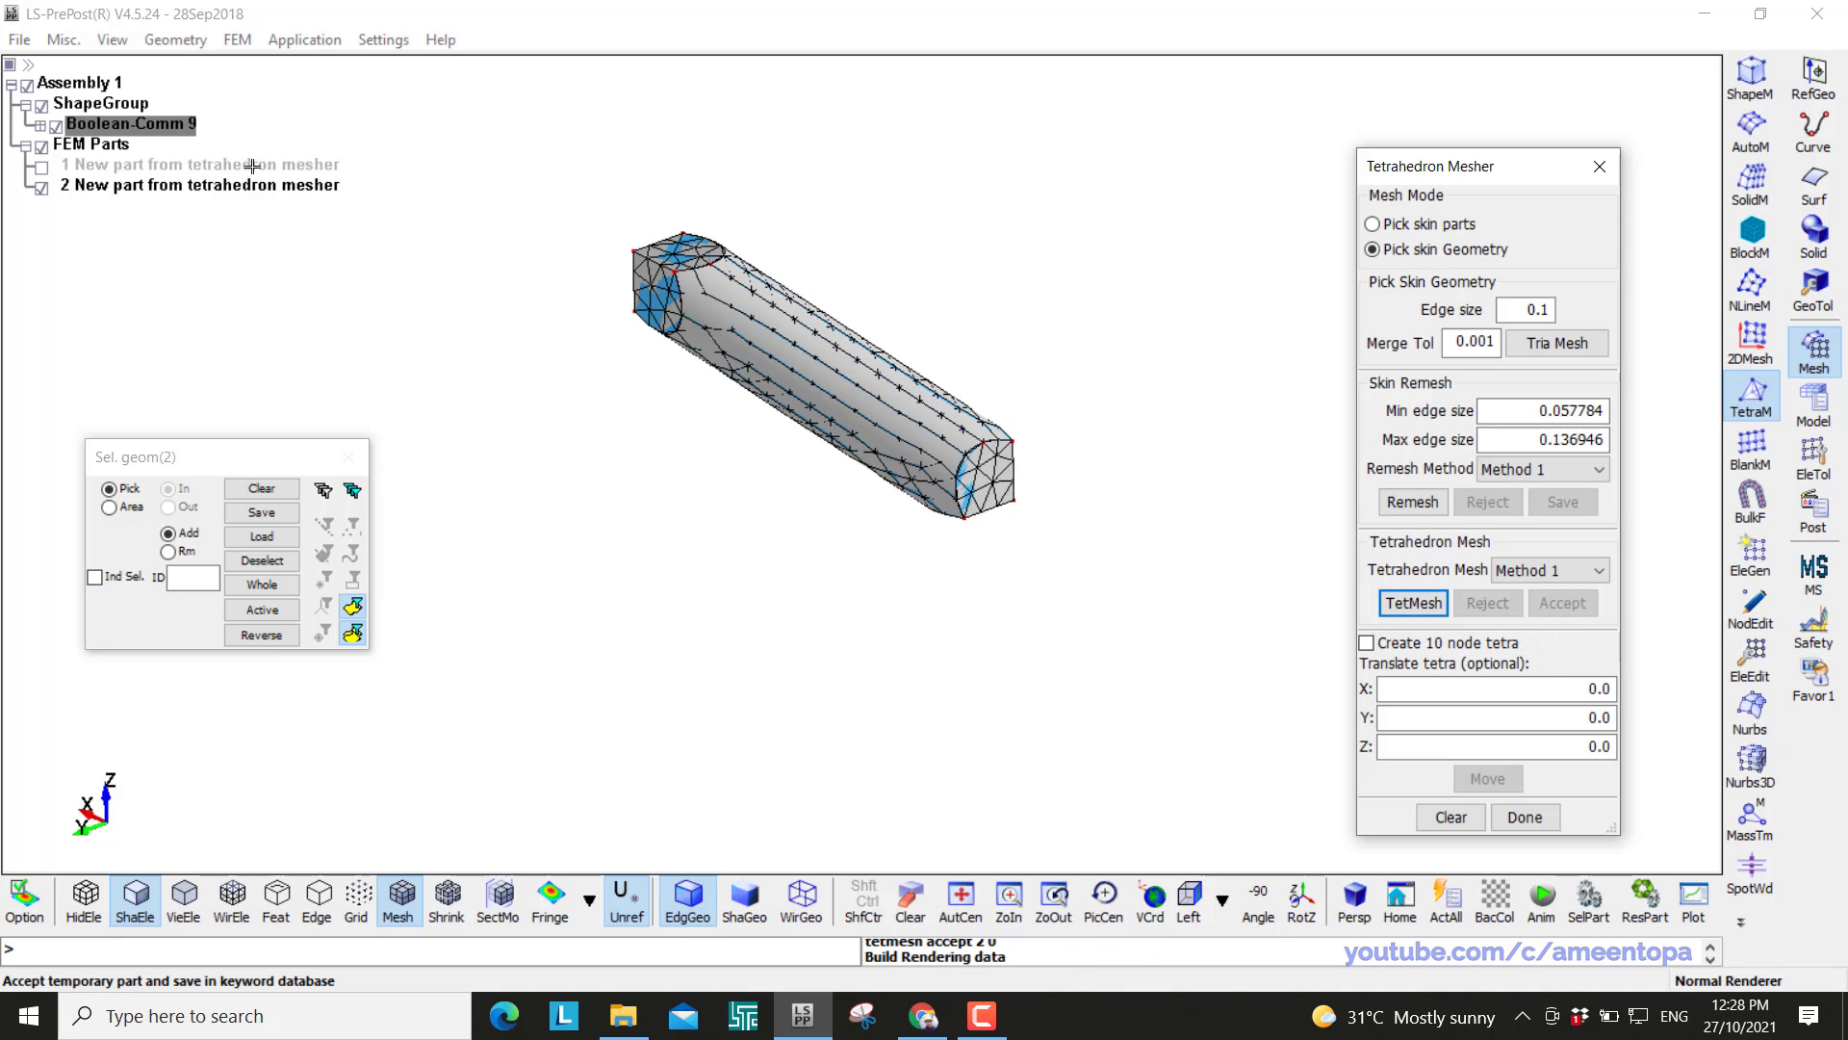
left_click(56, 125)
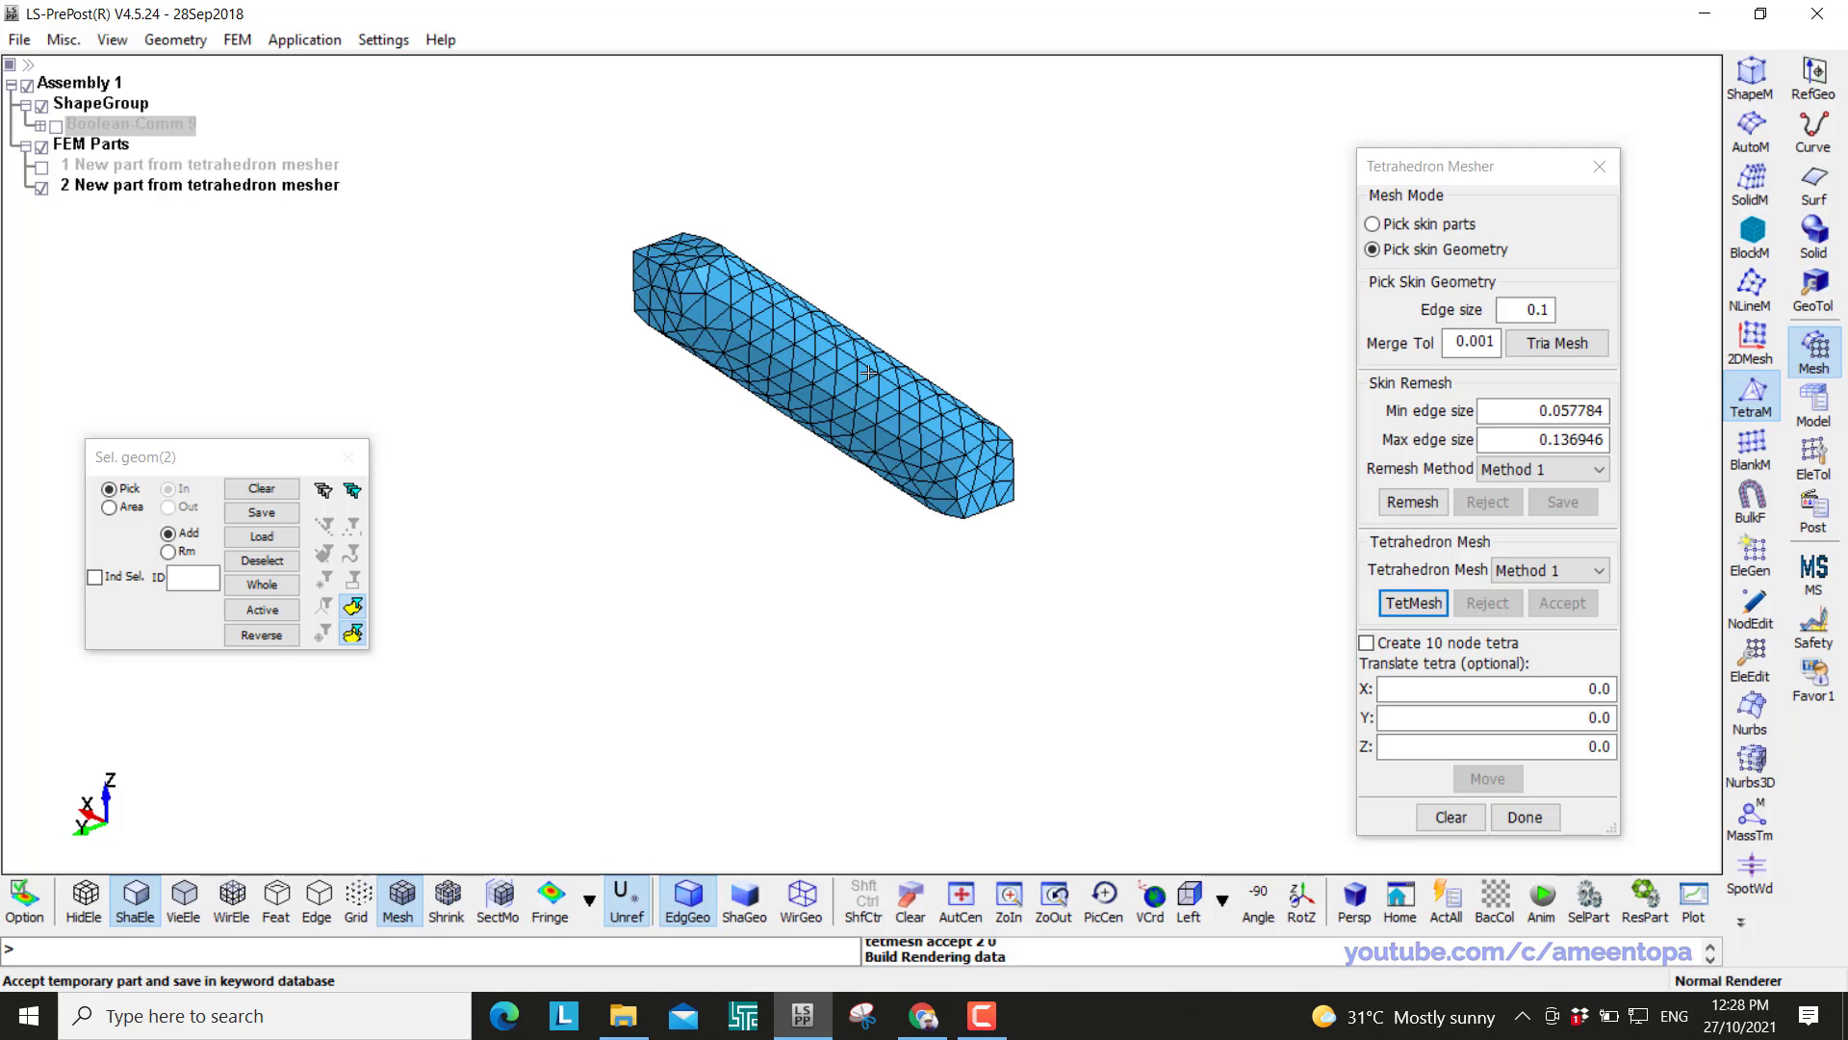
left_click_drag(969, 540, 890, 446, "shift")
Set up a 90° rotation about the Z axis with node 2681 as origin
left_click(1814, 452)
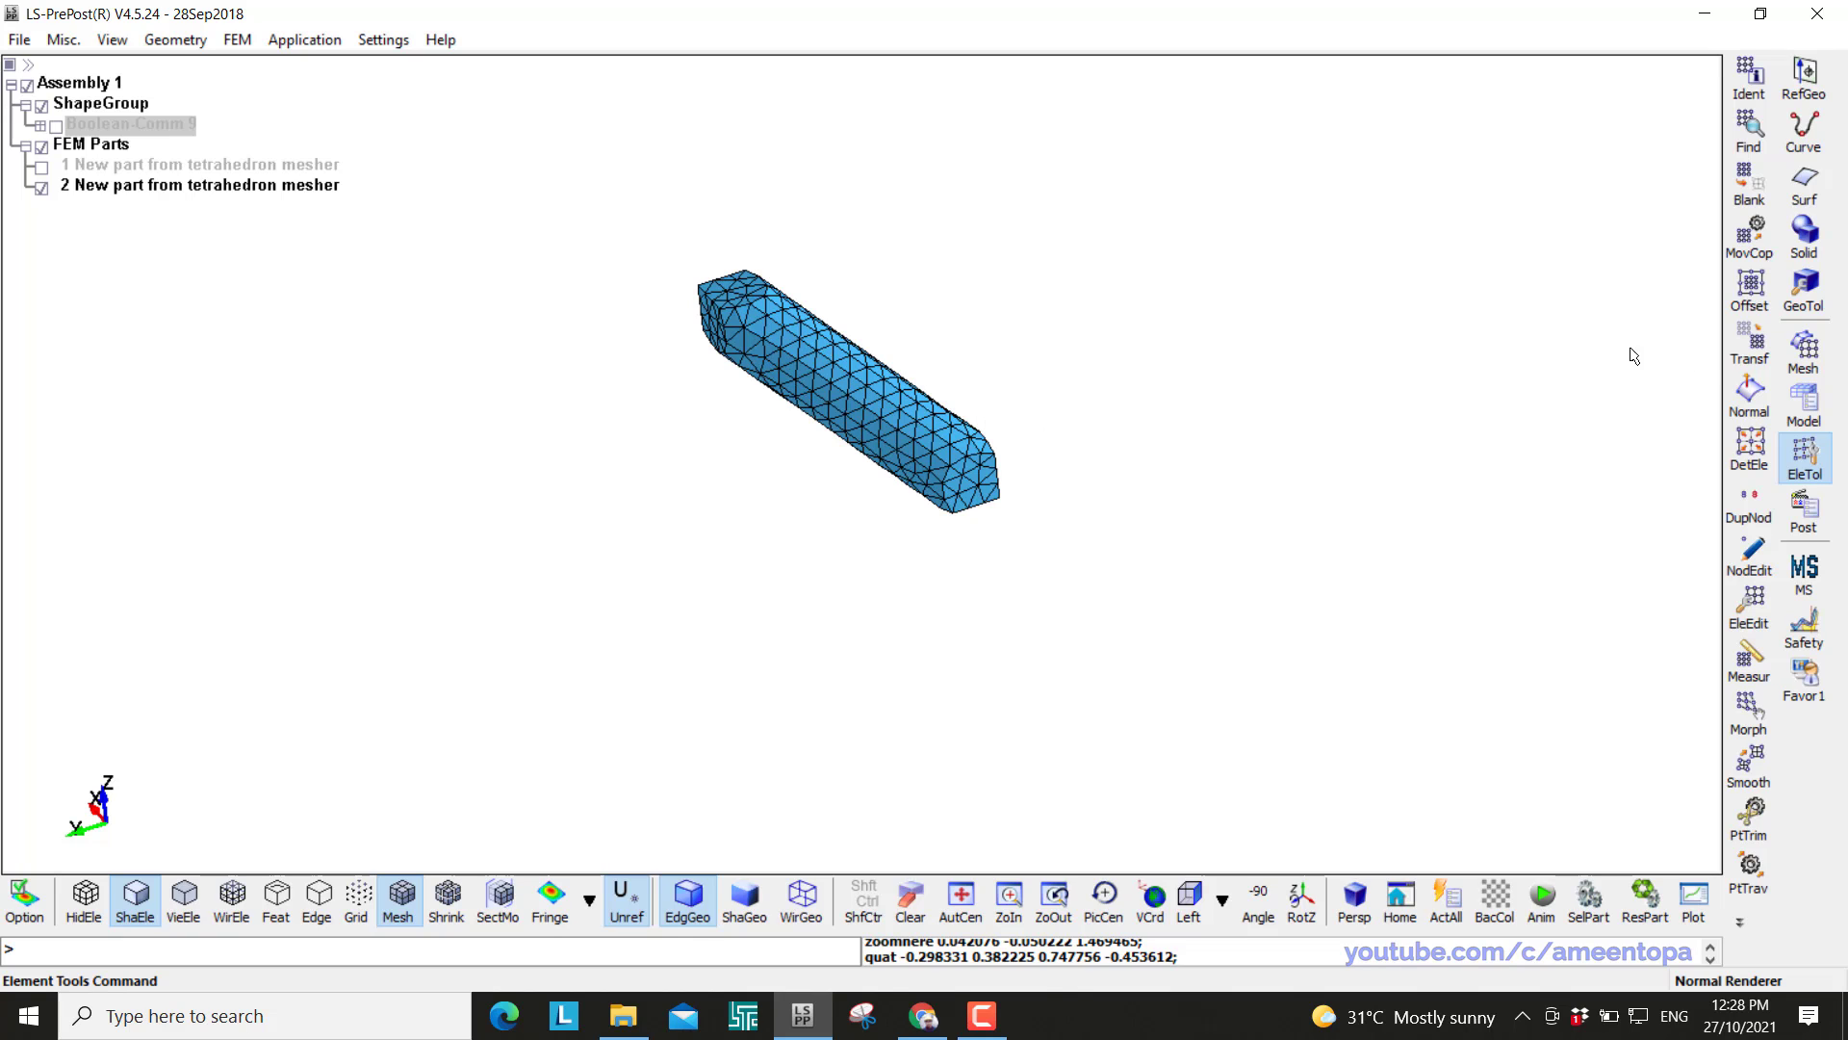
left_click(1749, 341)
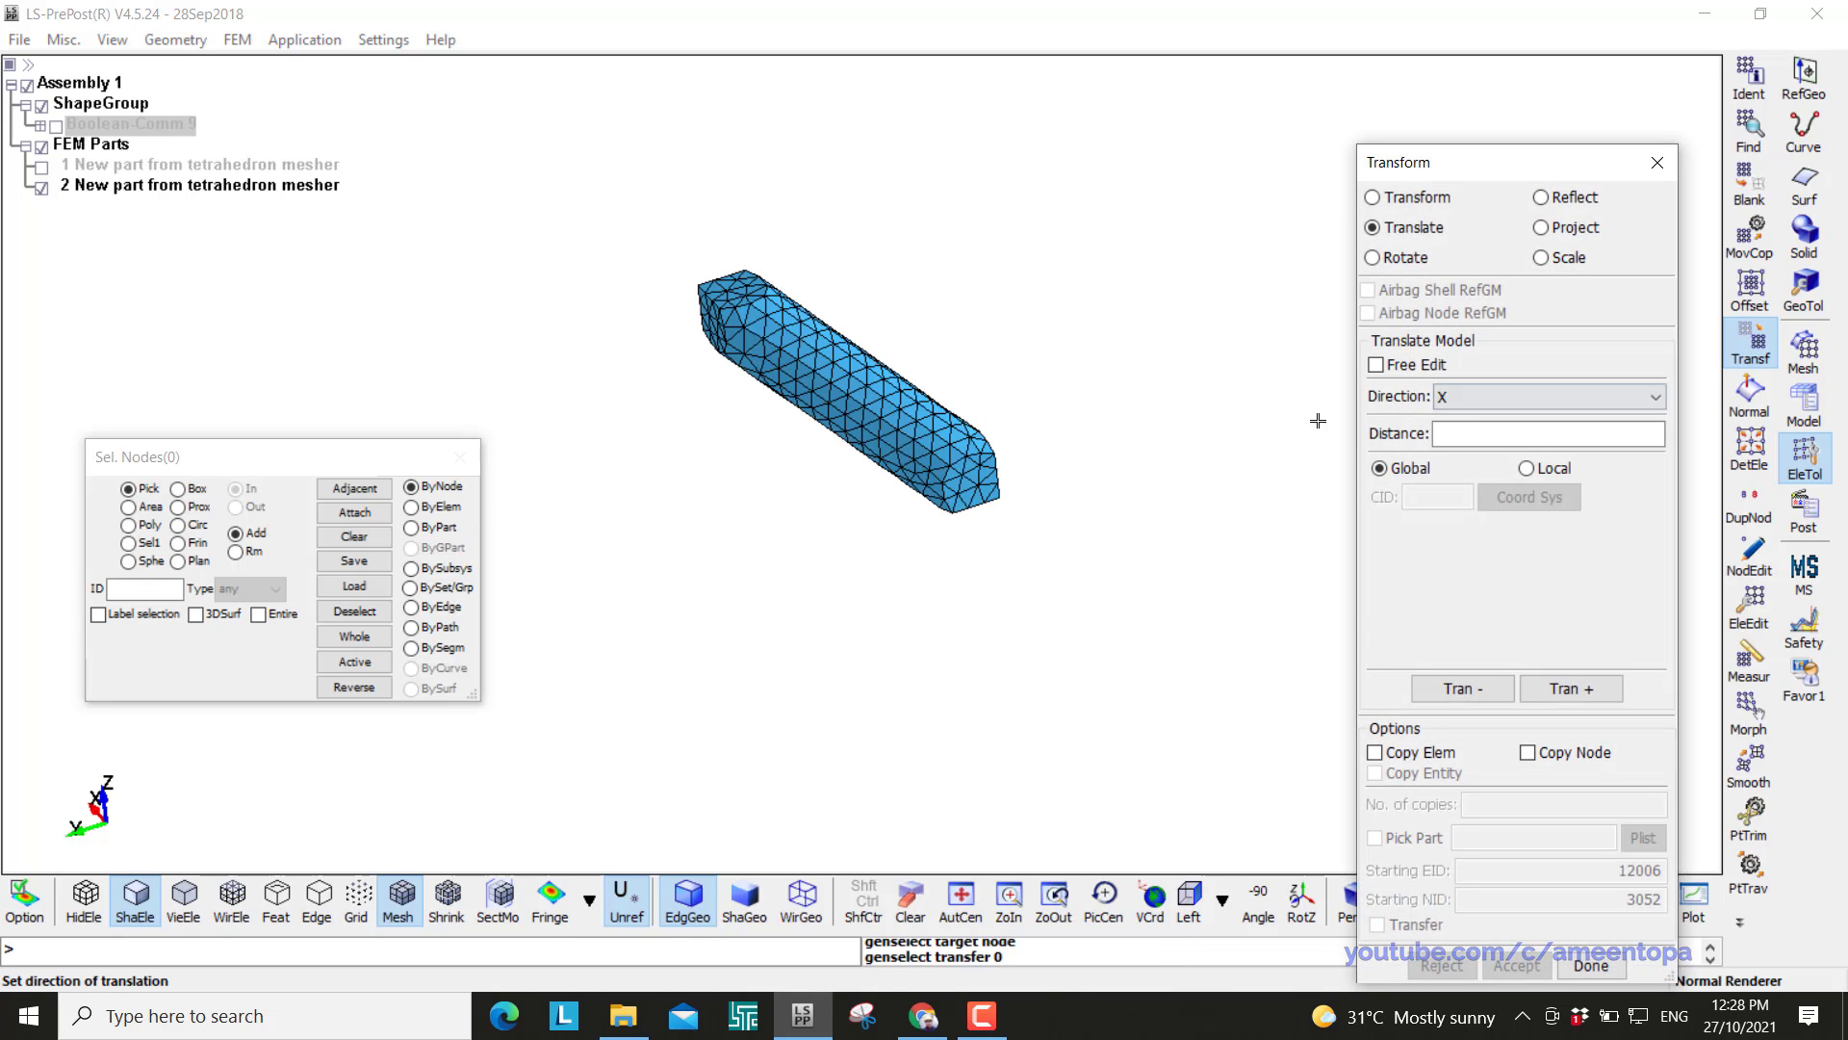
left_click(1543, 198)
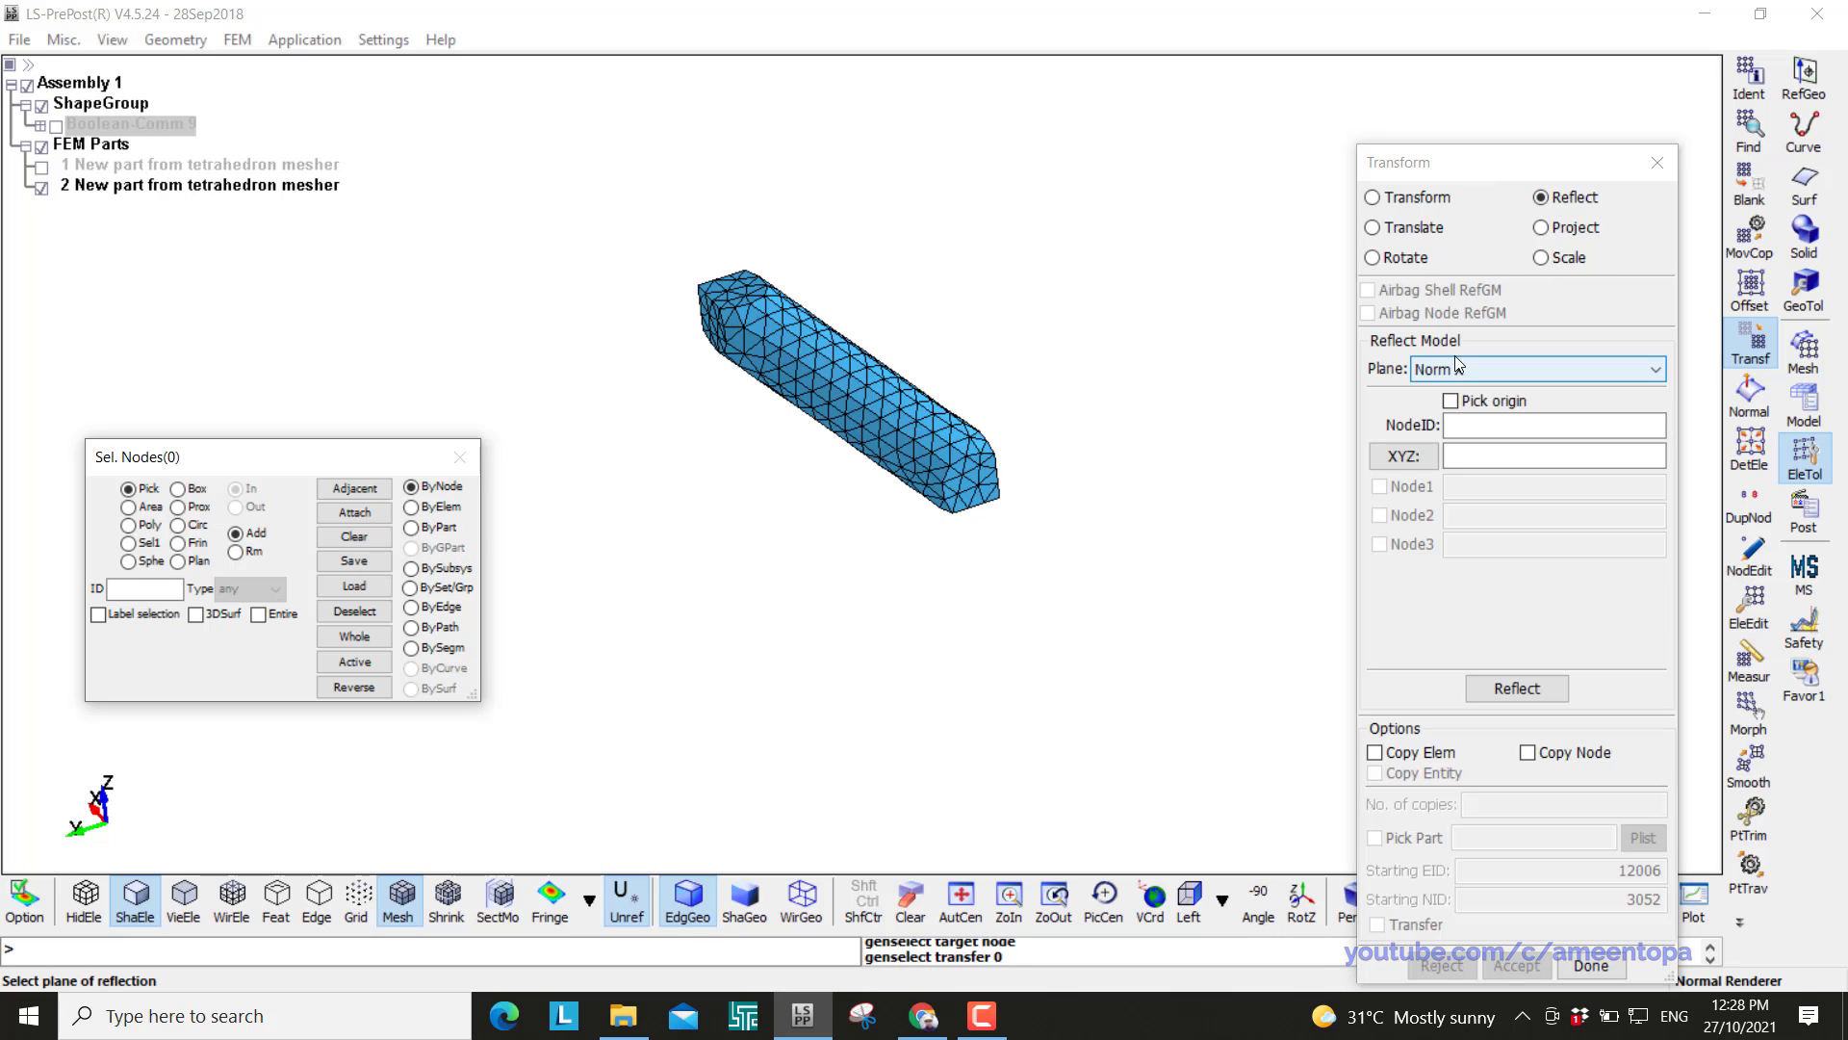
left_click(1395, 257)
left_click(1480, 399)
left_click(1460, 429)
left_click(1454, 429)
scroll(995, 495, "up", 2)
left_click(995, 495)
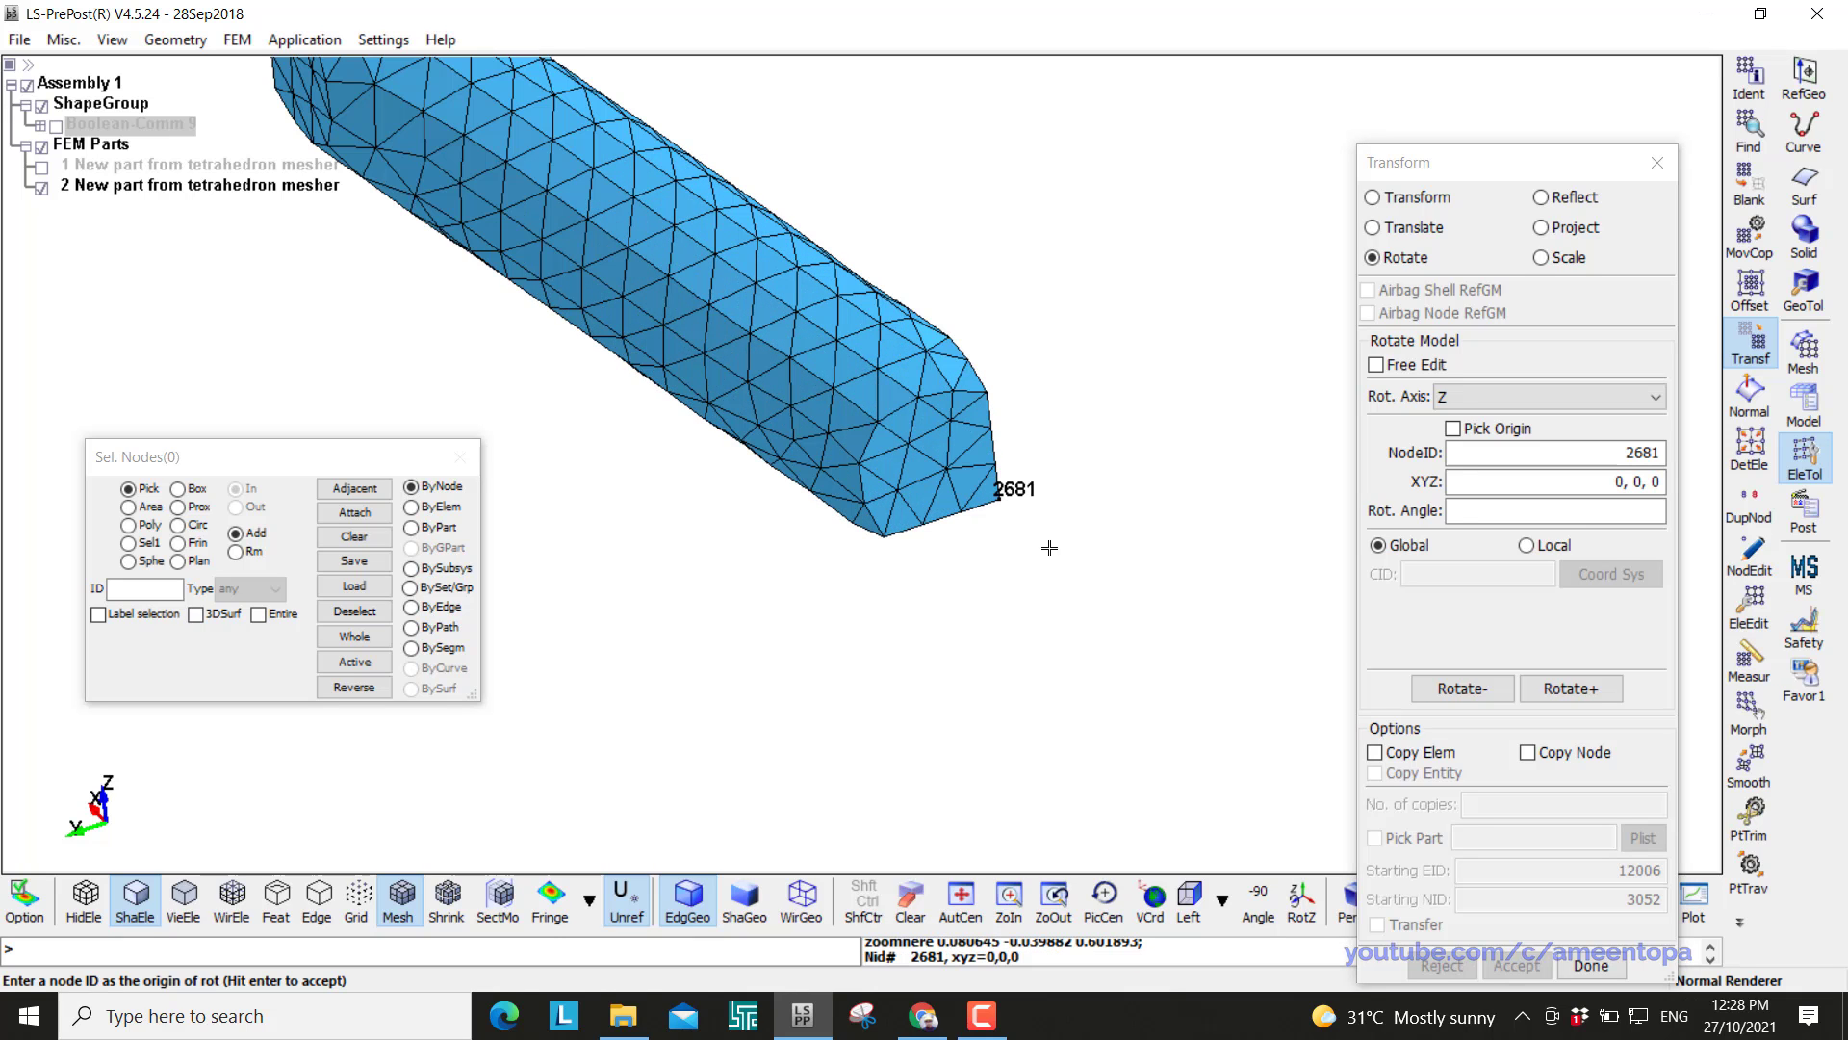
left_click(1508, 508)
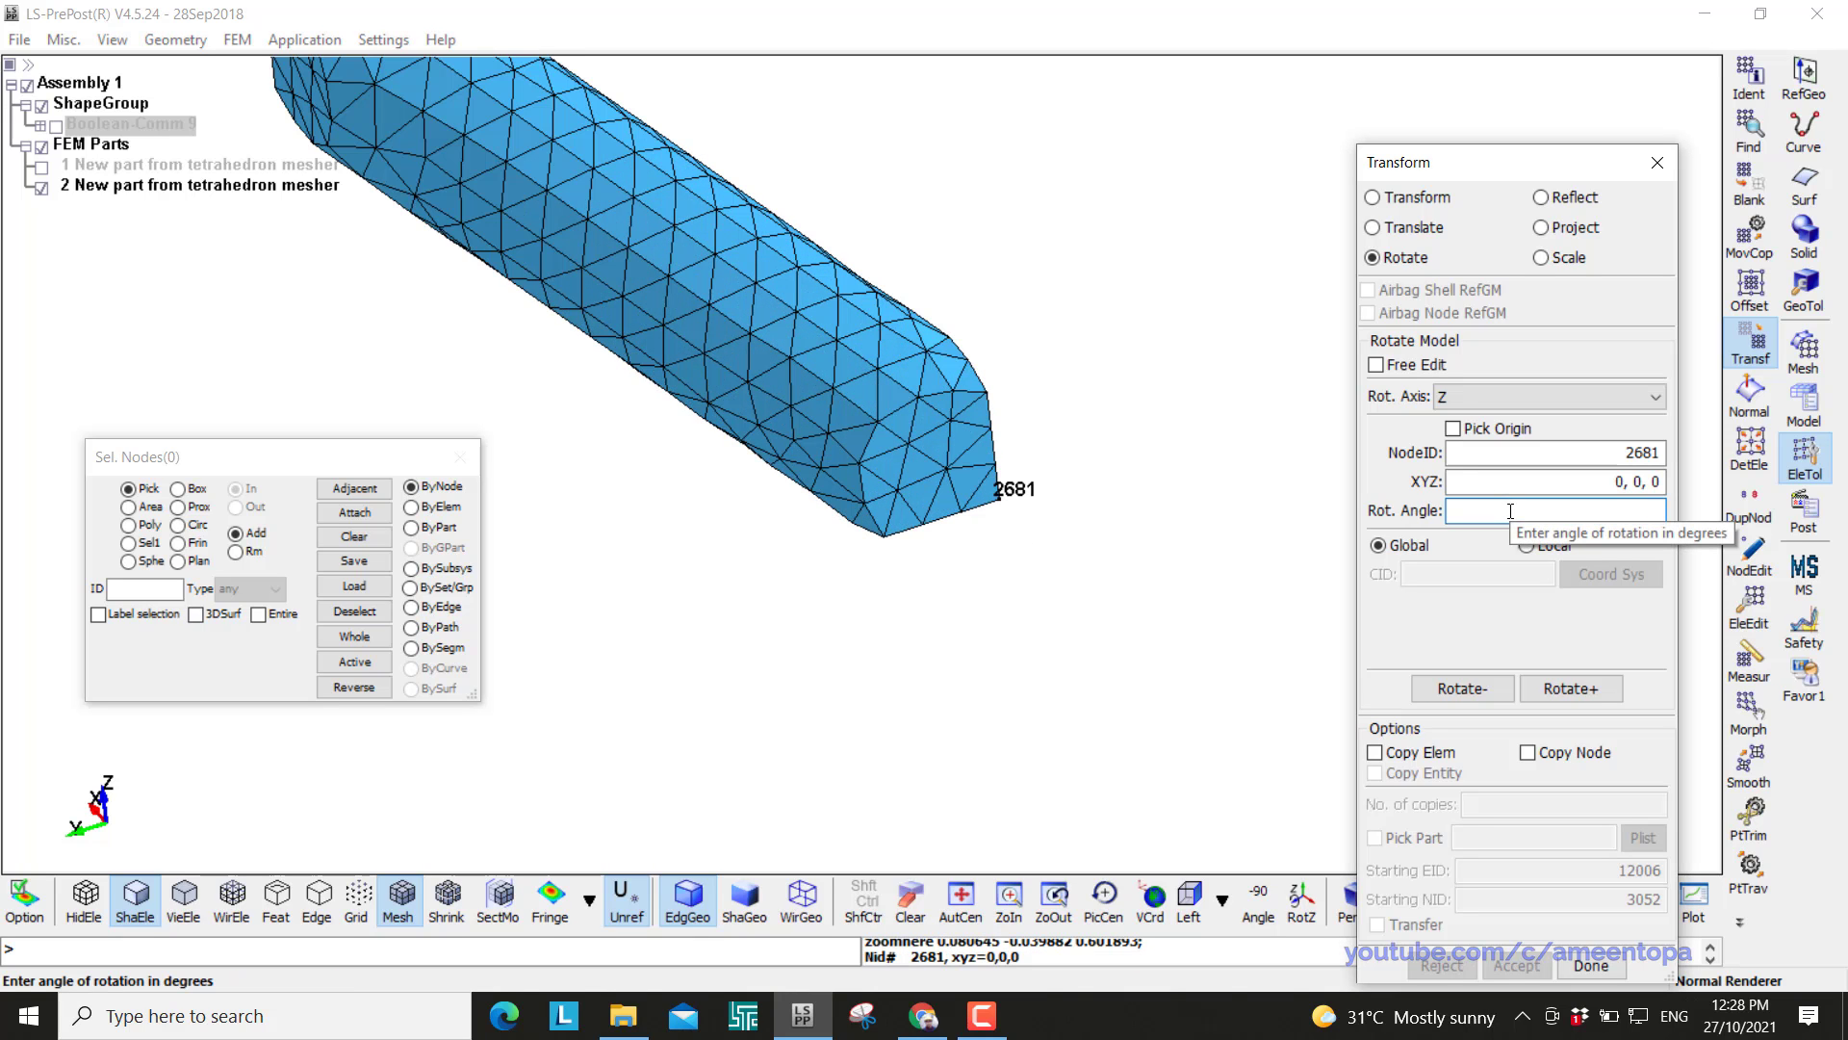
Rotate 3 element copies of the whole strut part in the positive direction
left_click(1426, 750)
left_click(1526, 804)
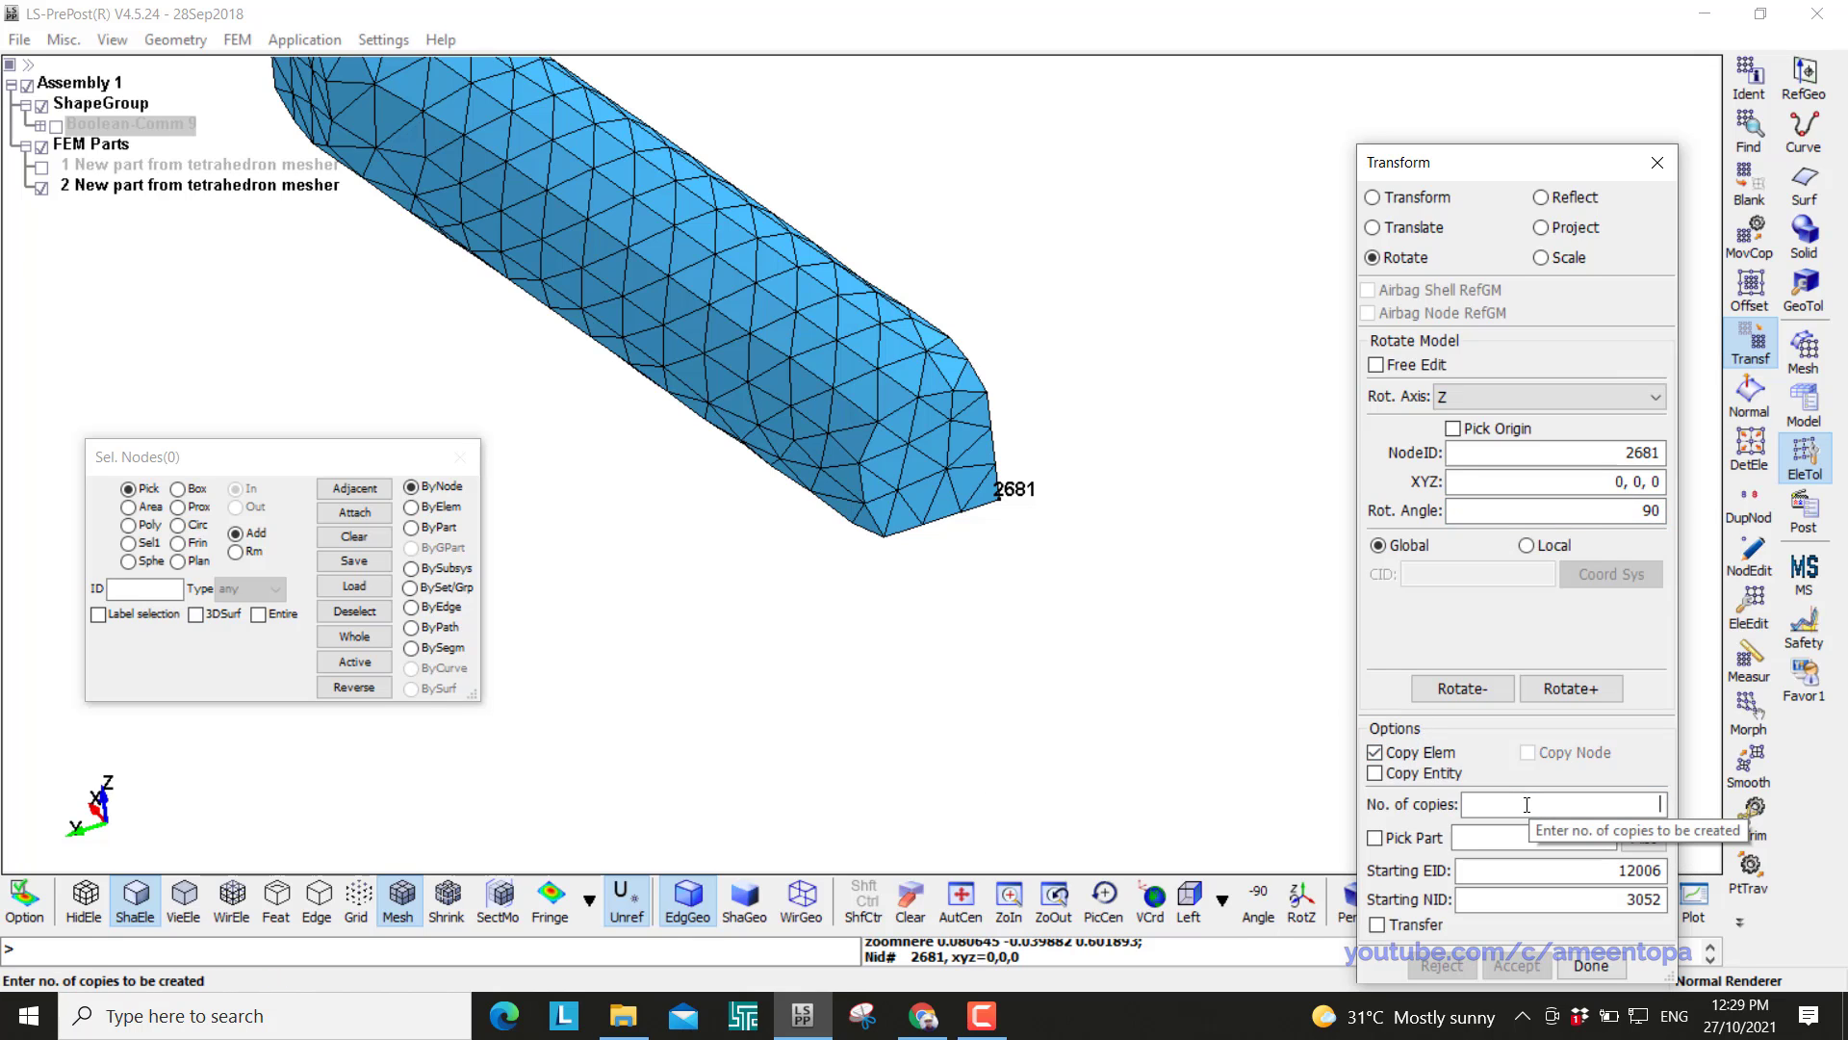
left_click(413, 527)
scroll(871, 395, "down", 2)
left_click(871, 395)
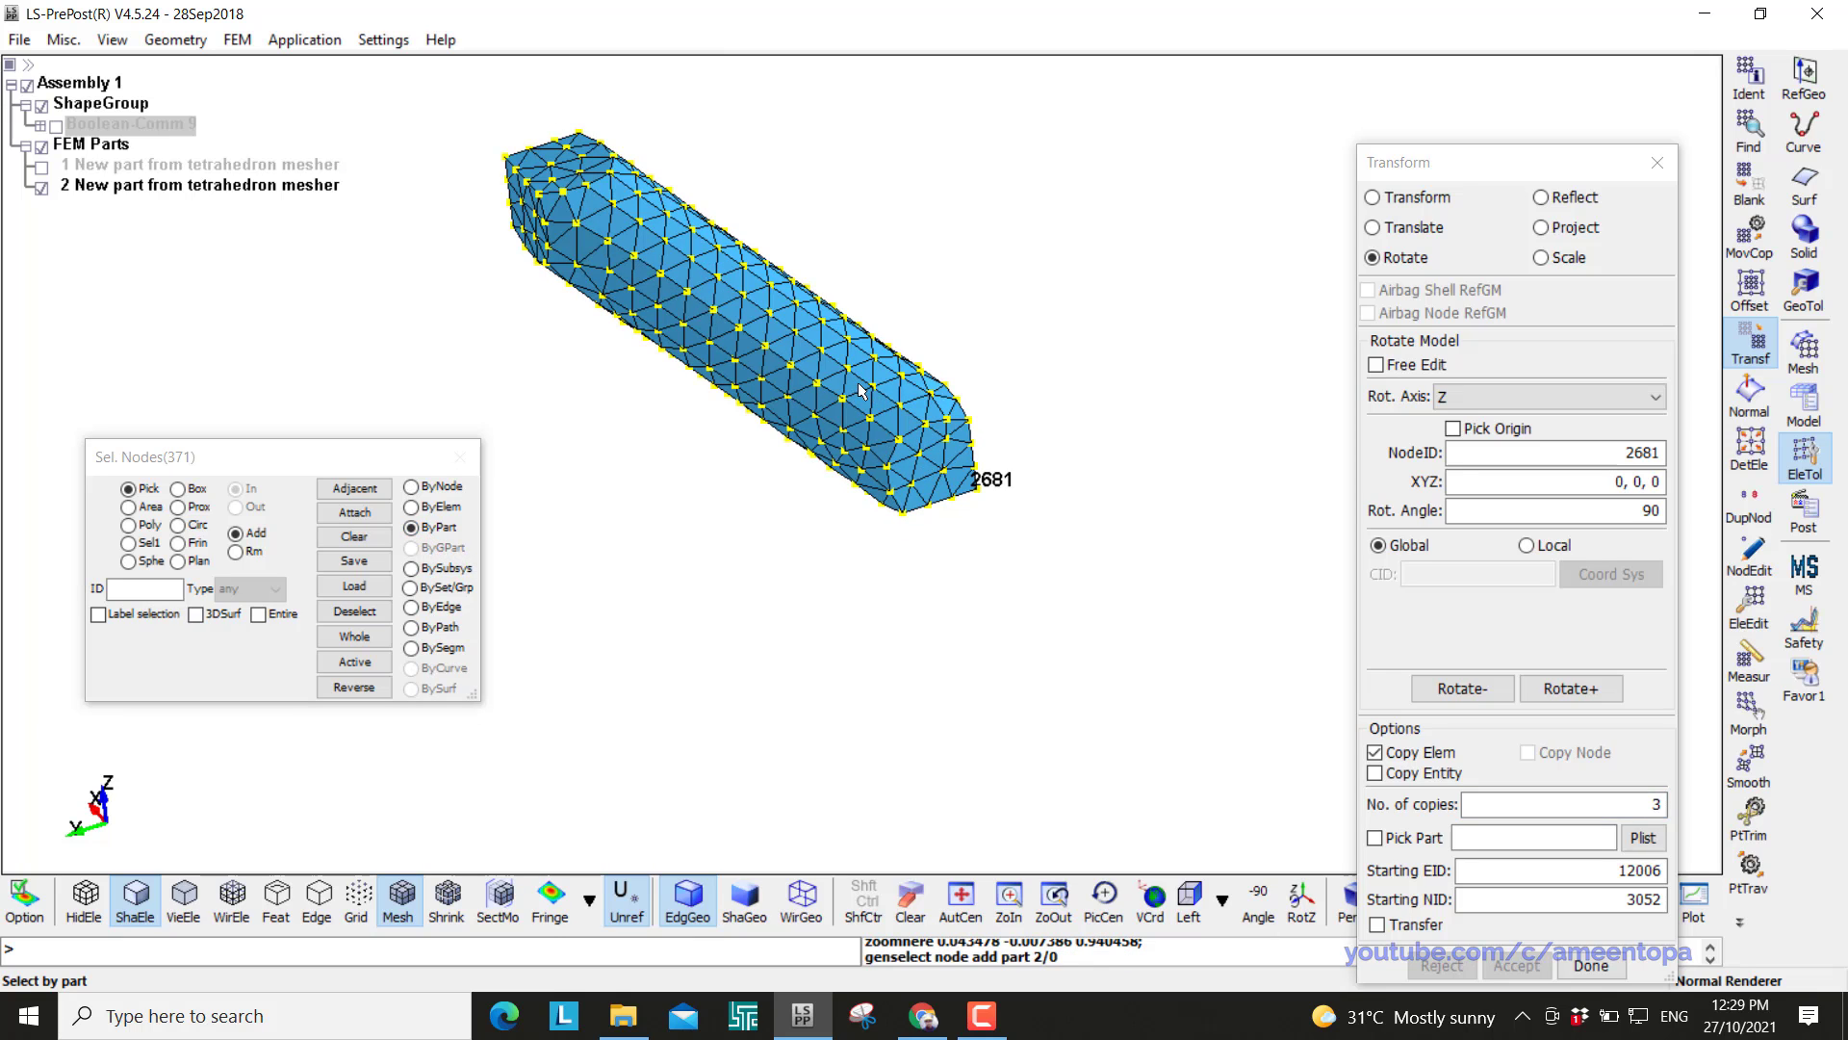
left_click(1583, 690)
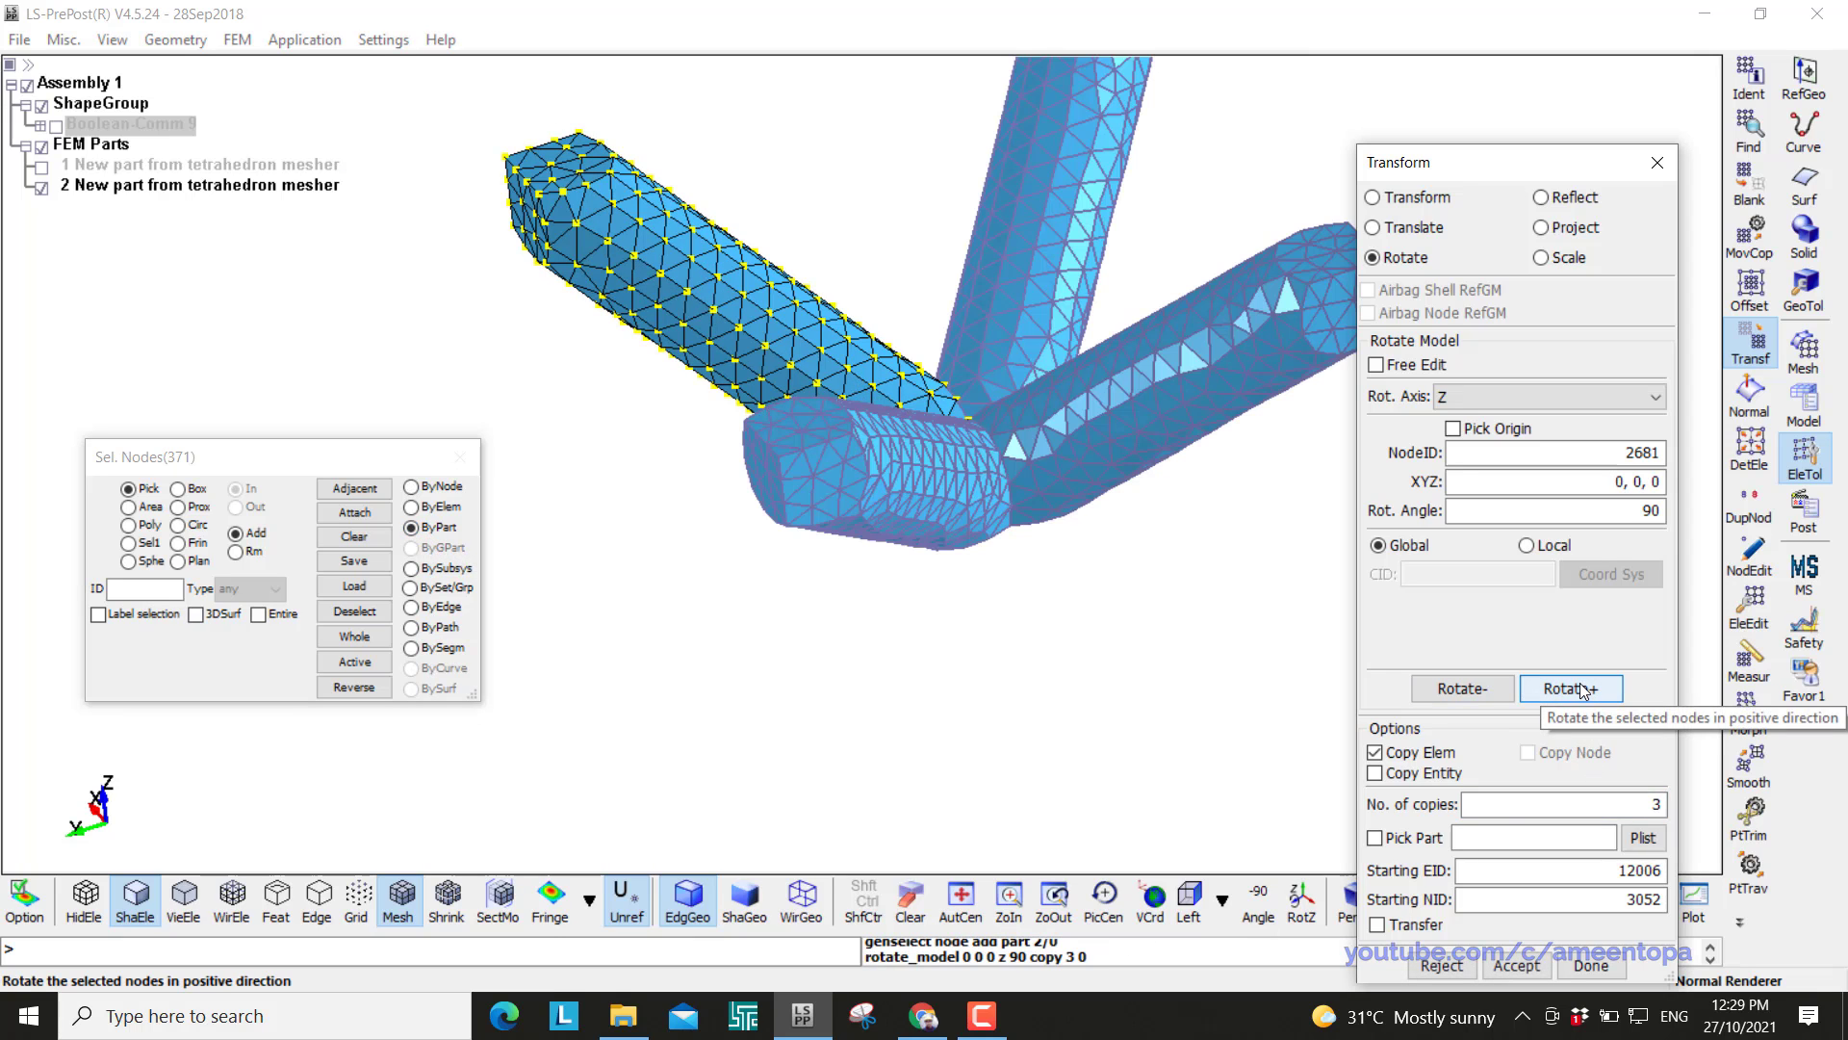
scroll(1049, 517, "down", 2)
mouse_move(1050, 517)
middle_mouse_down("shift")
mouse_move(1031, 578)
mouse_move(1047, 491)
mouse_move(997, 429)
middle_mouse_up("shift")
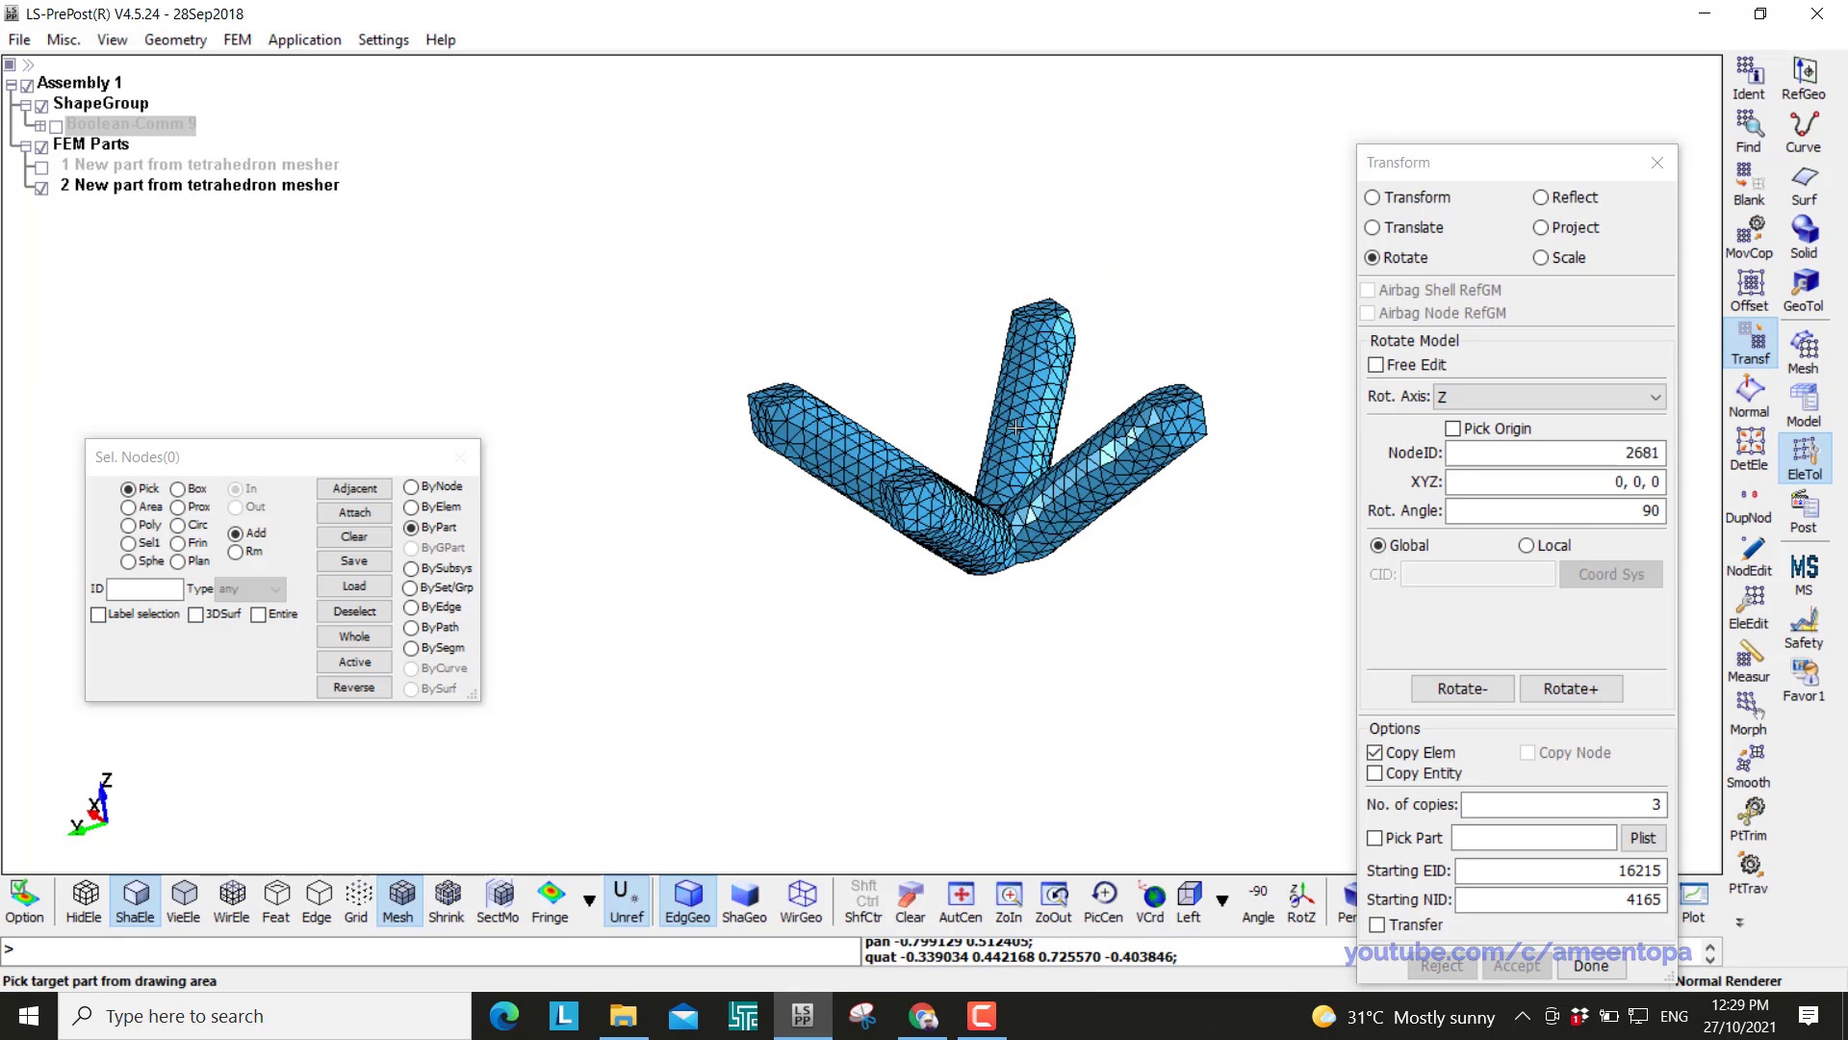
Set up a Norm Z reflection with node 3794 as origin
left_click(1541, 197)
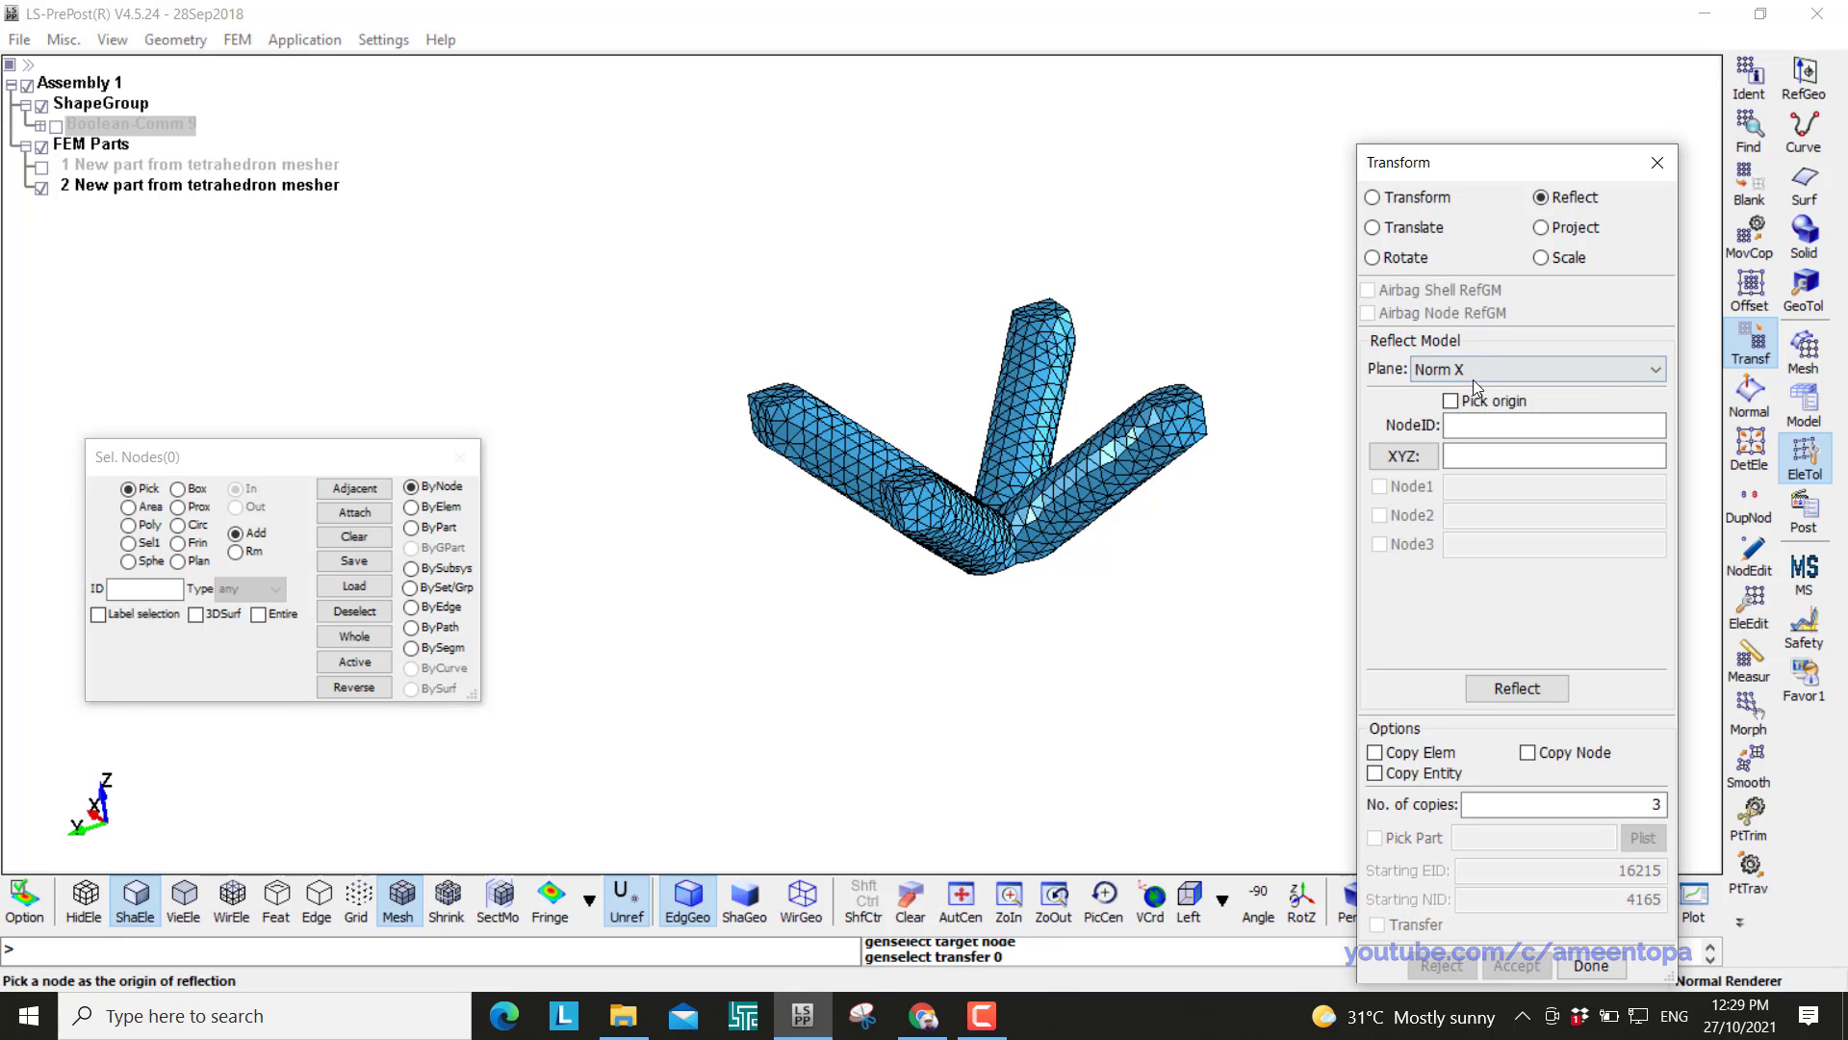
left_click(1453, 369)
left_click(1438, 424)
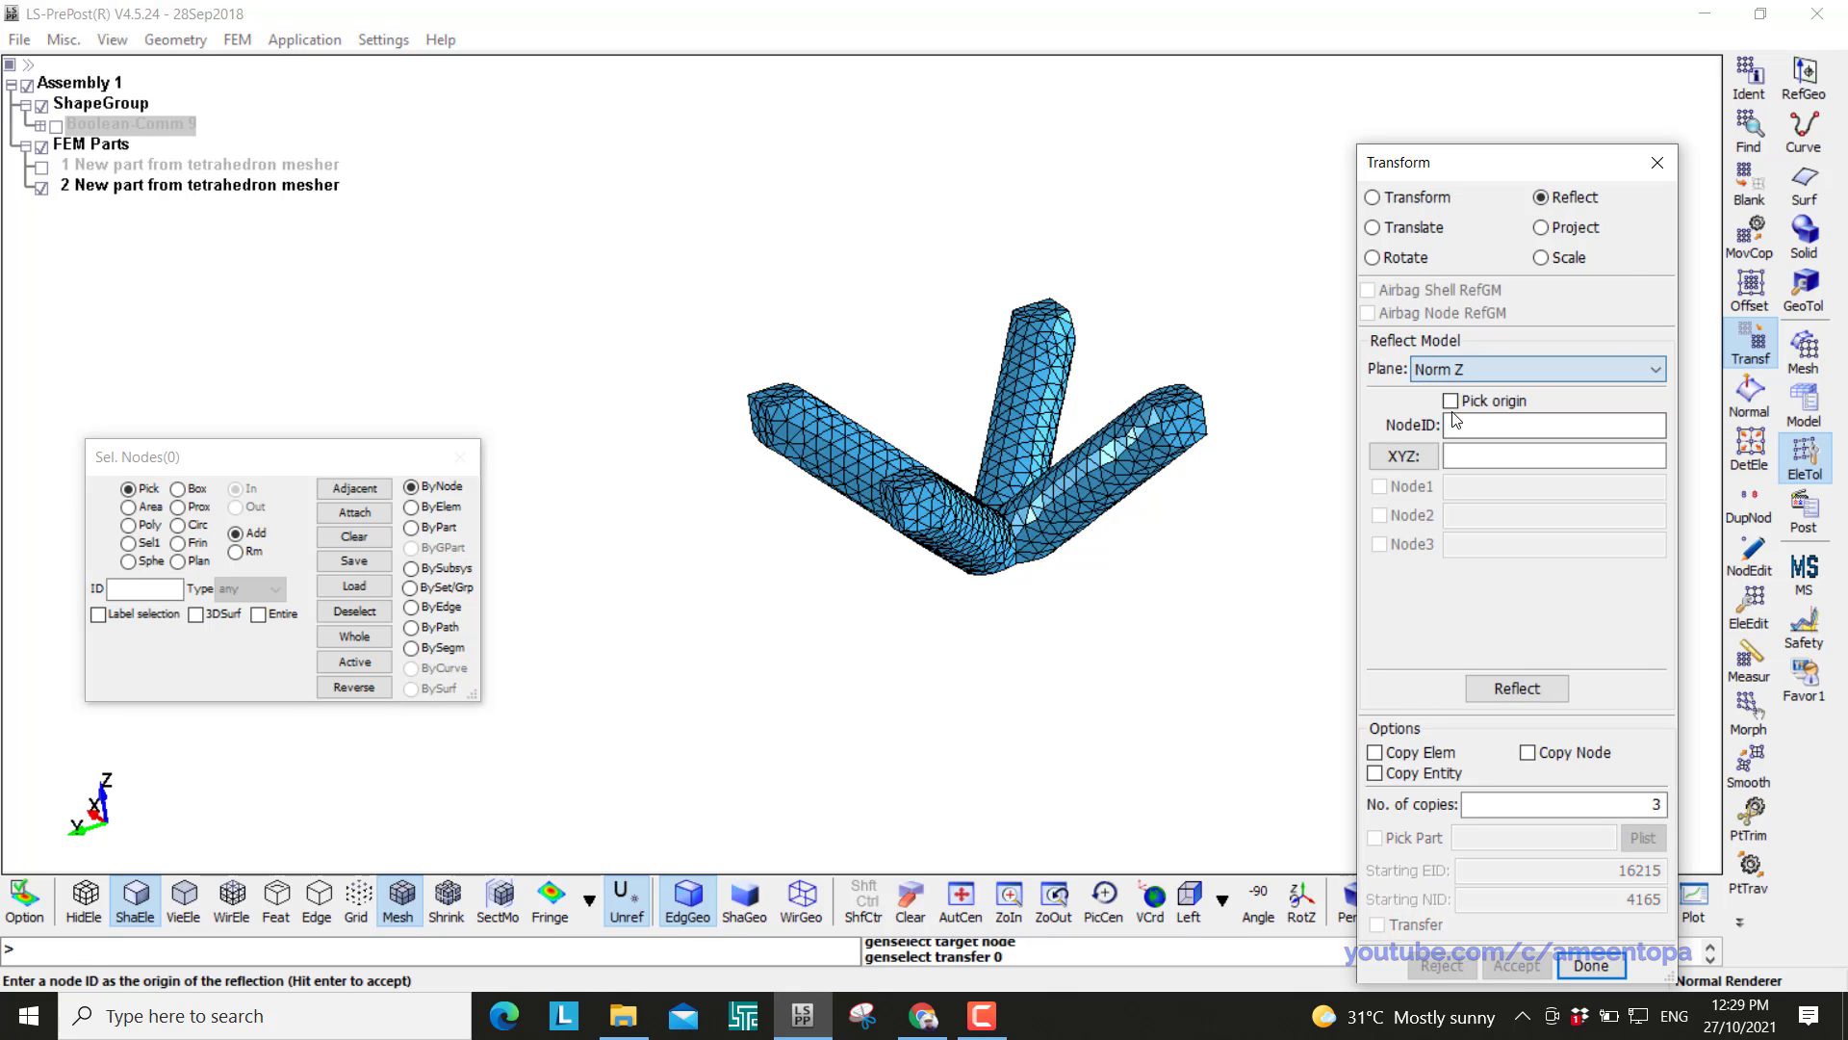
left_click(1450, 400)
left_click_drag(962, 404, 1062, 491, "shift")
scroll(1063, 491, "up", 2)
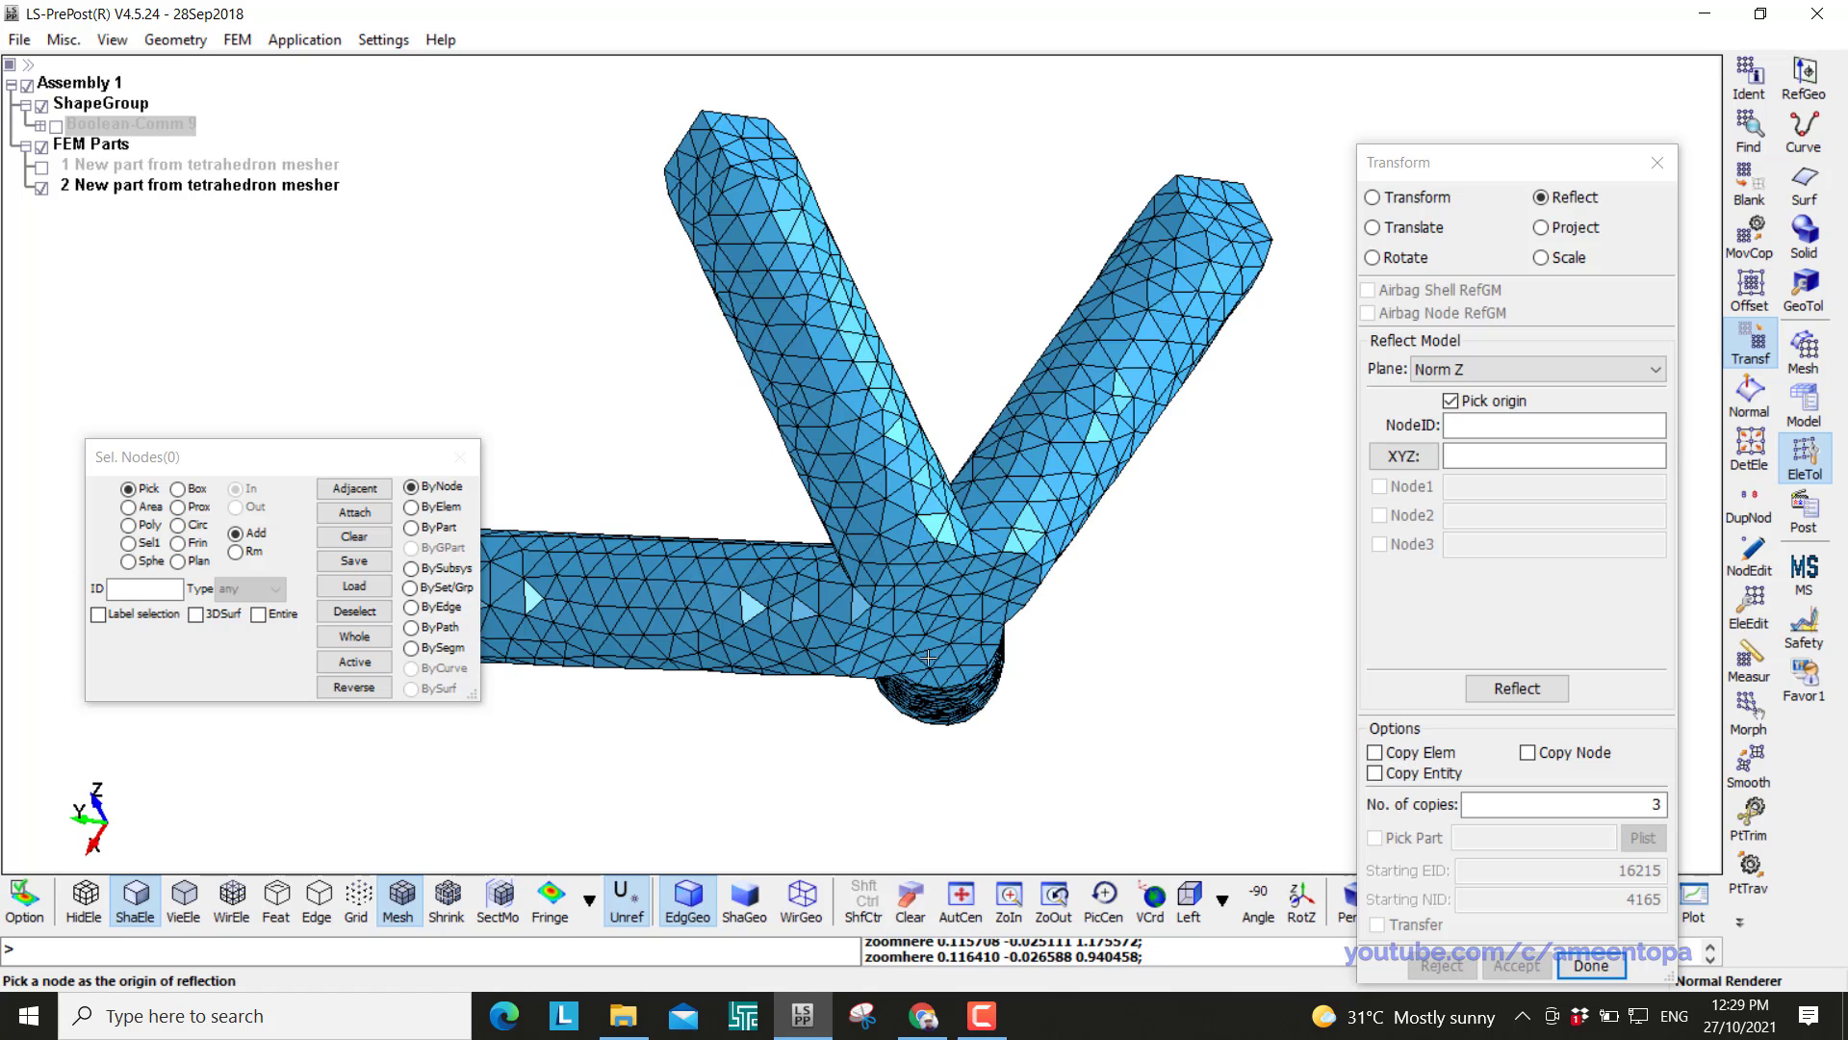
left_click(937, 620)
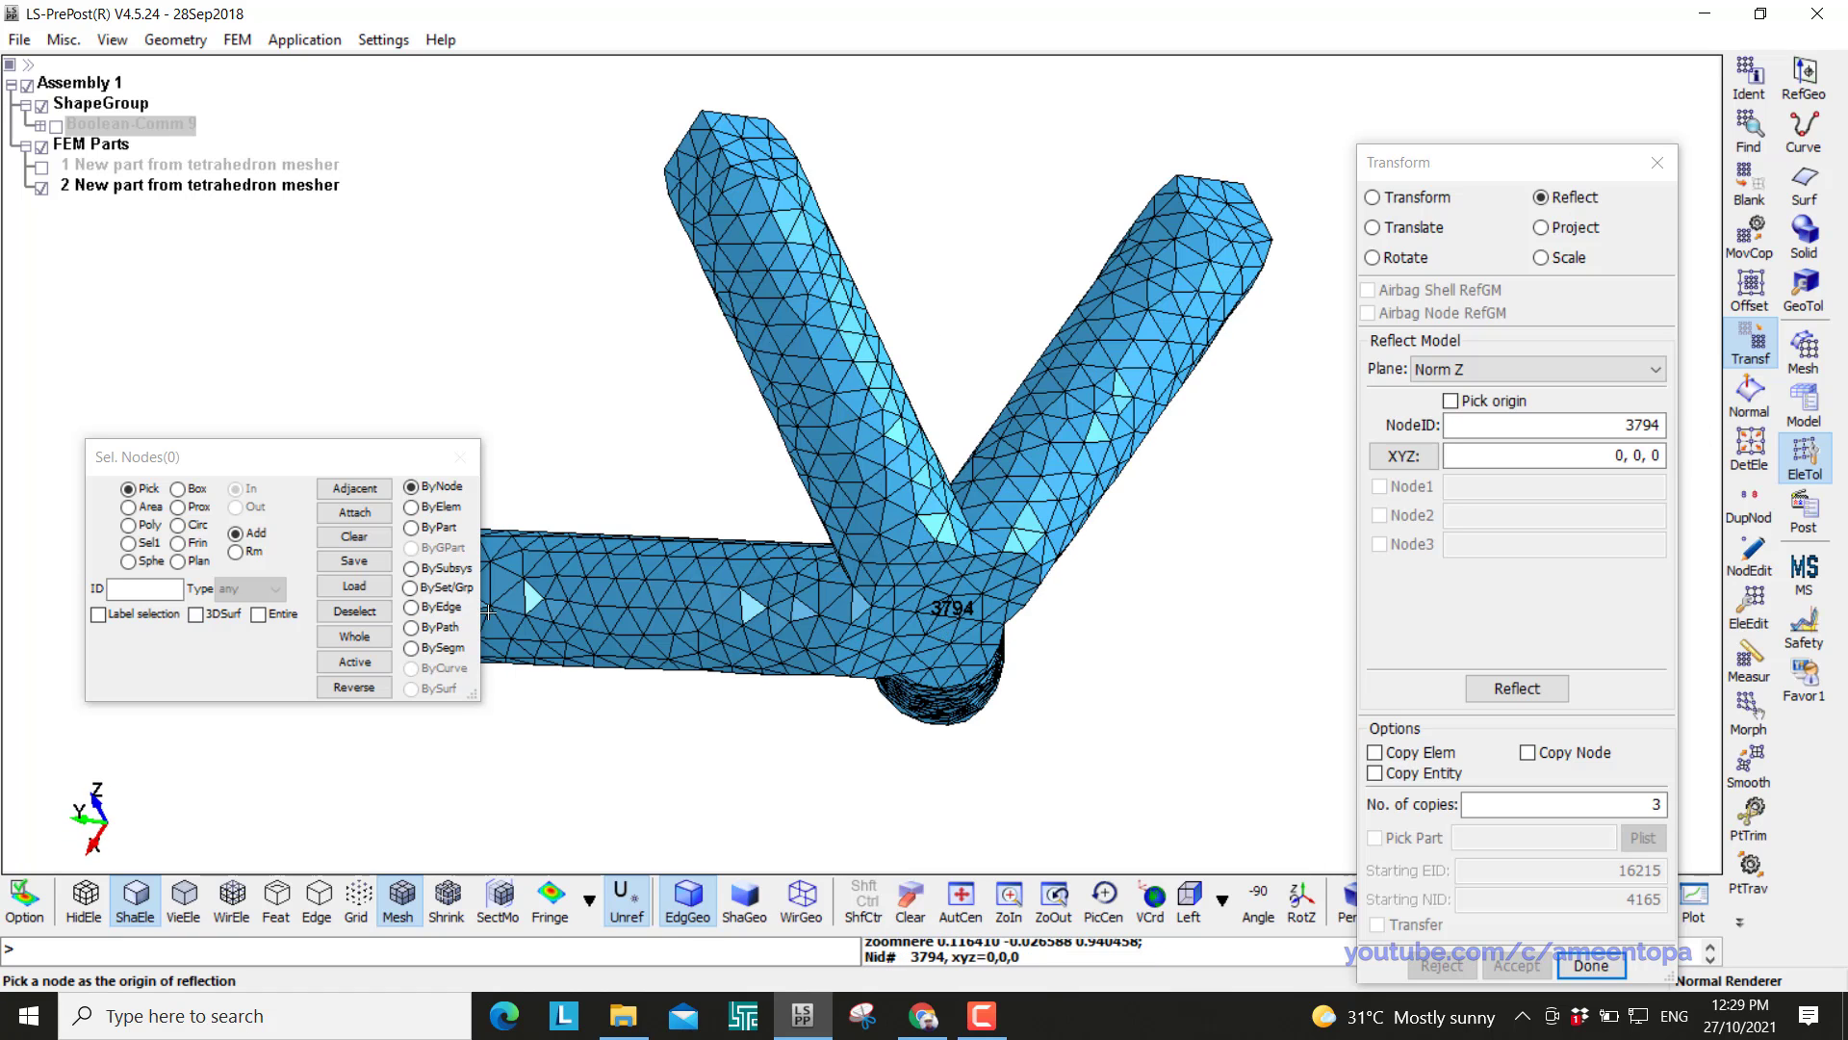
Reflect a copy of the whole four-strut part across the Z plane and accept it
left_click(422, 542)
left_click(778, 576)
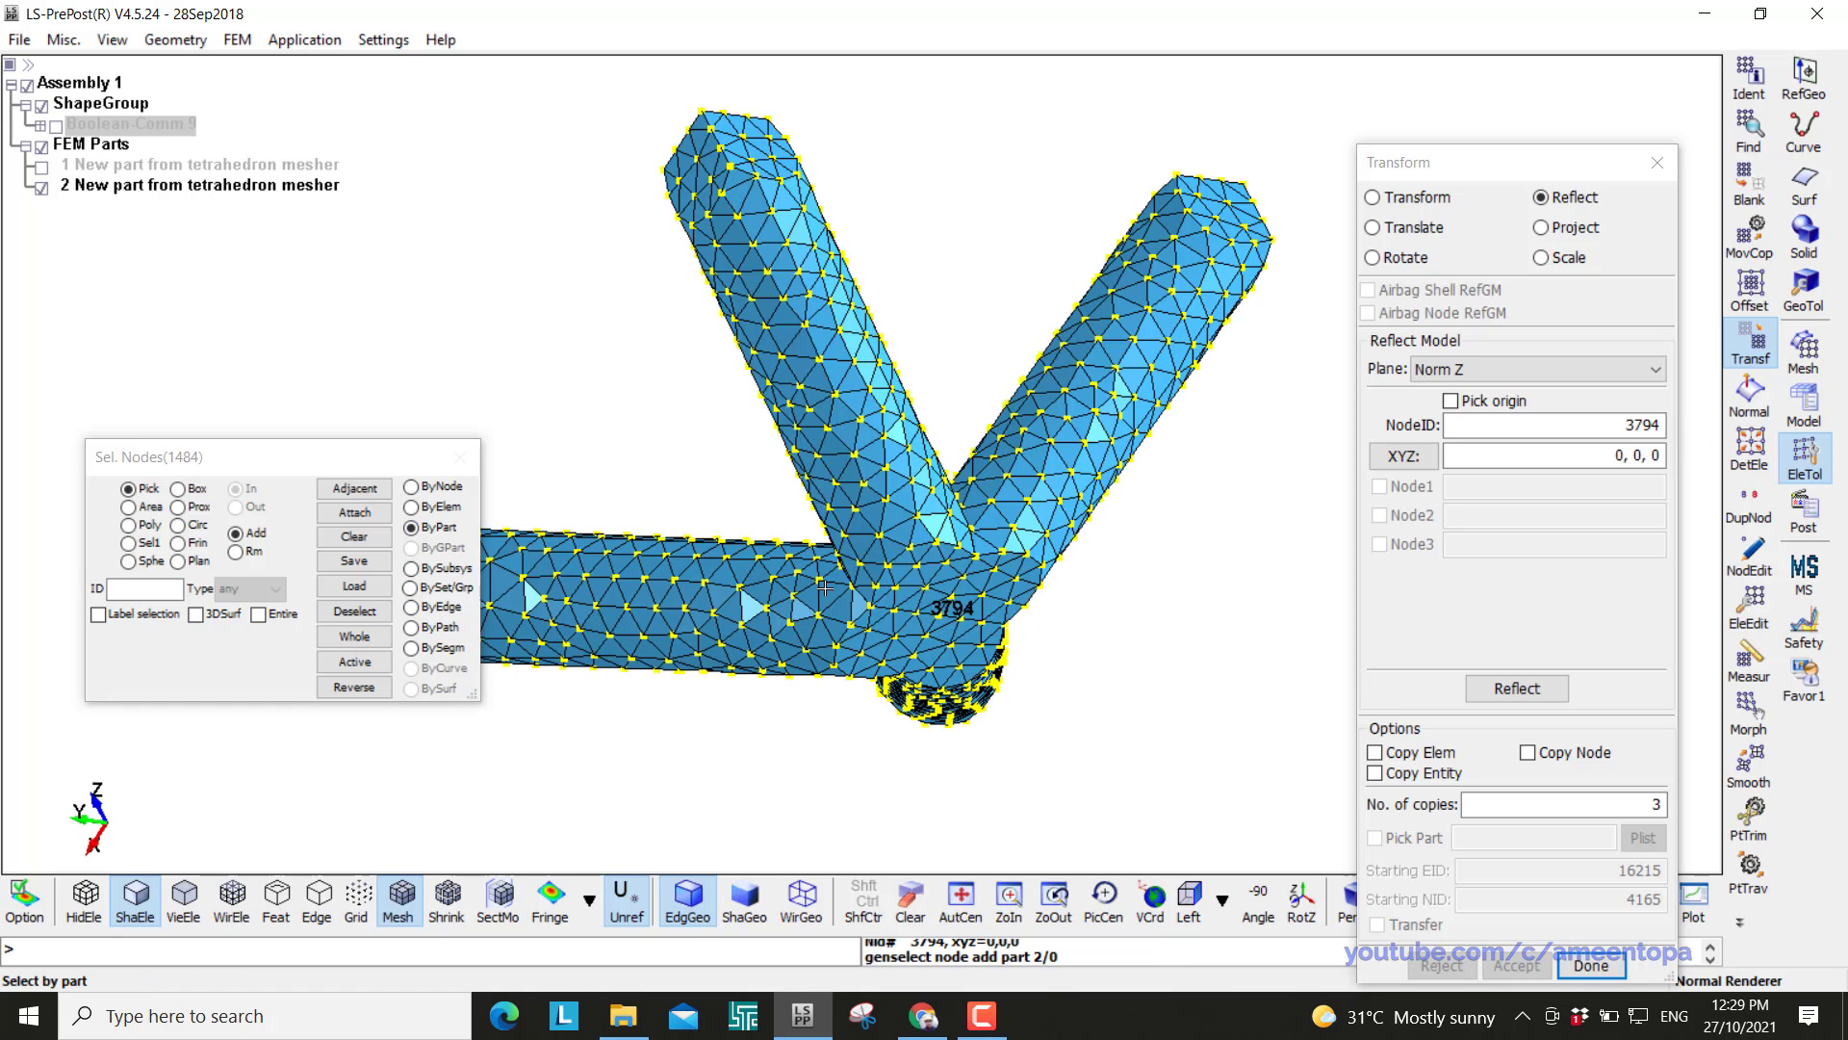
left_click(1376, 752)
double_click(1544, 805)
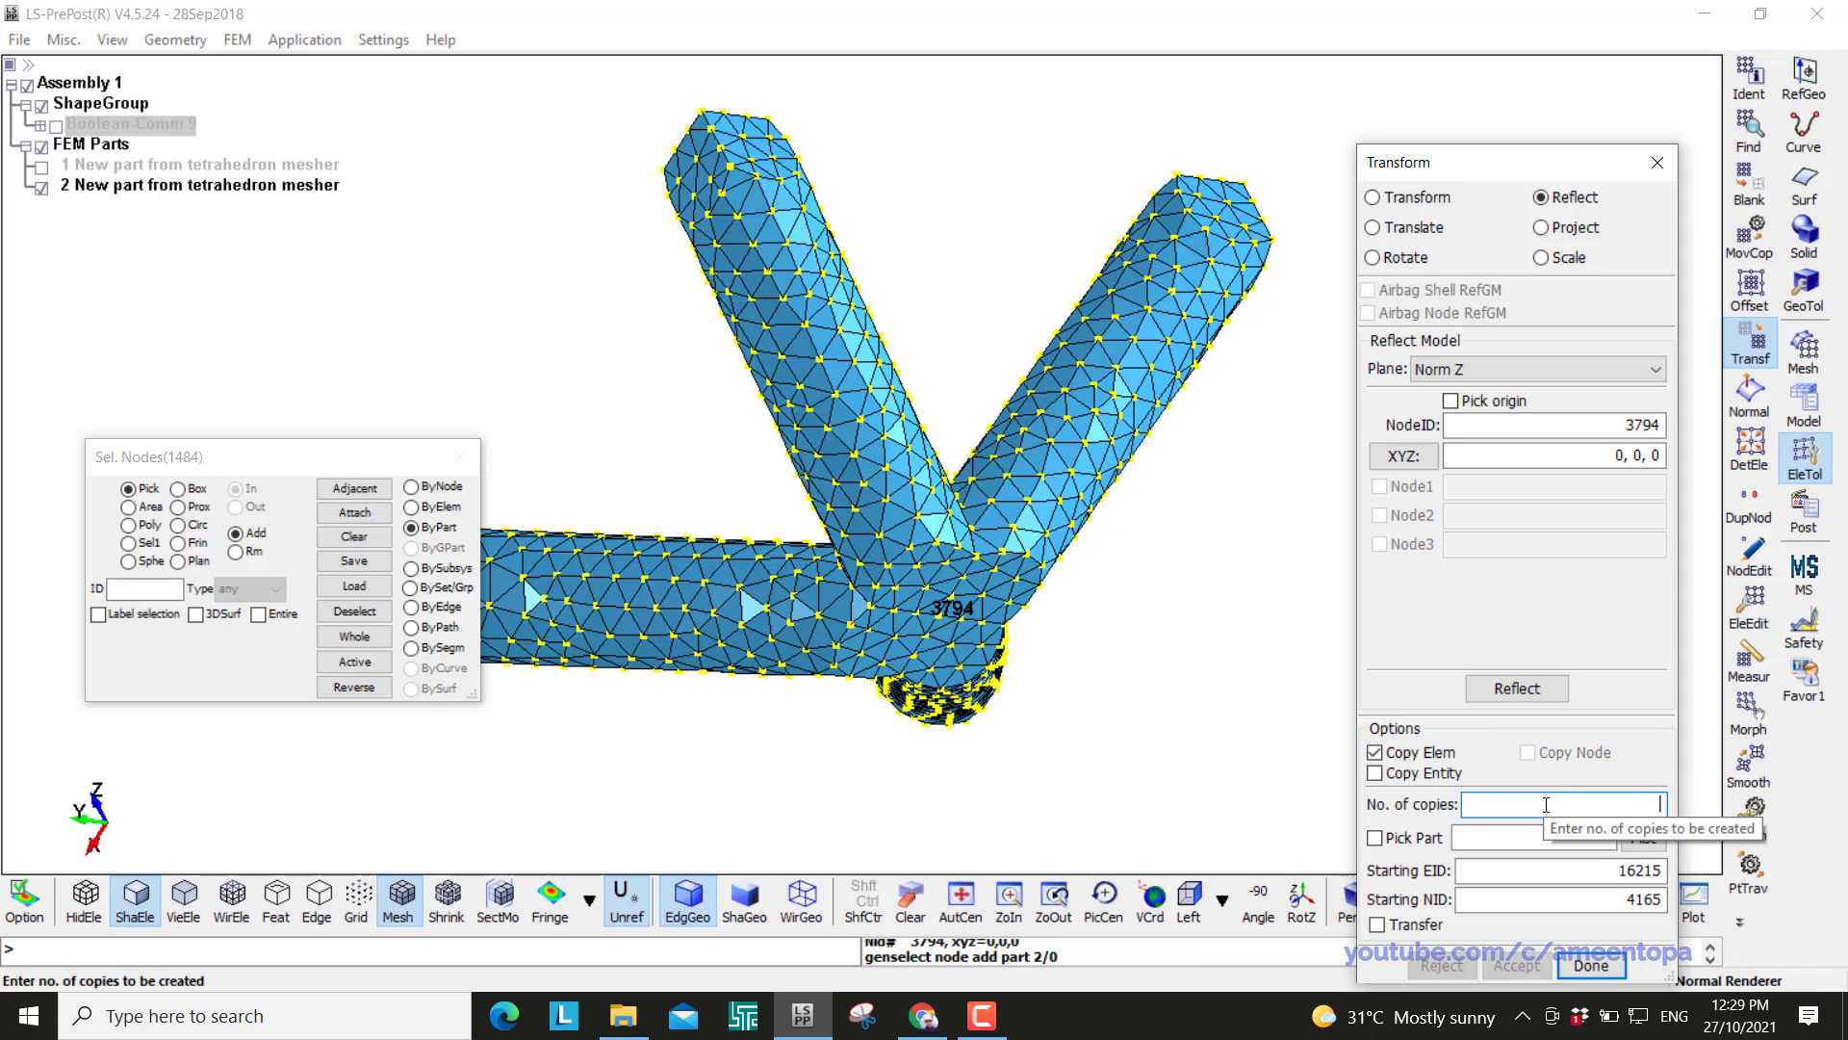
left_click(1516, 688)
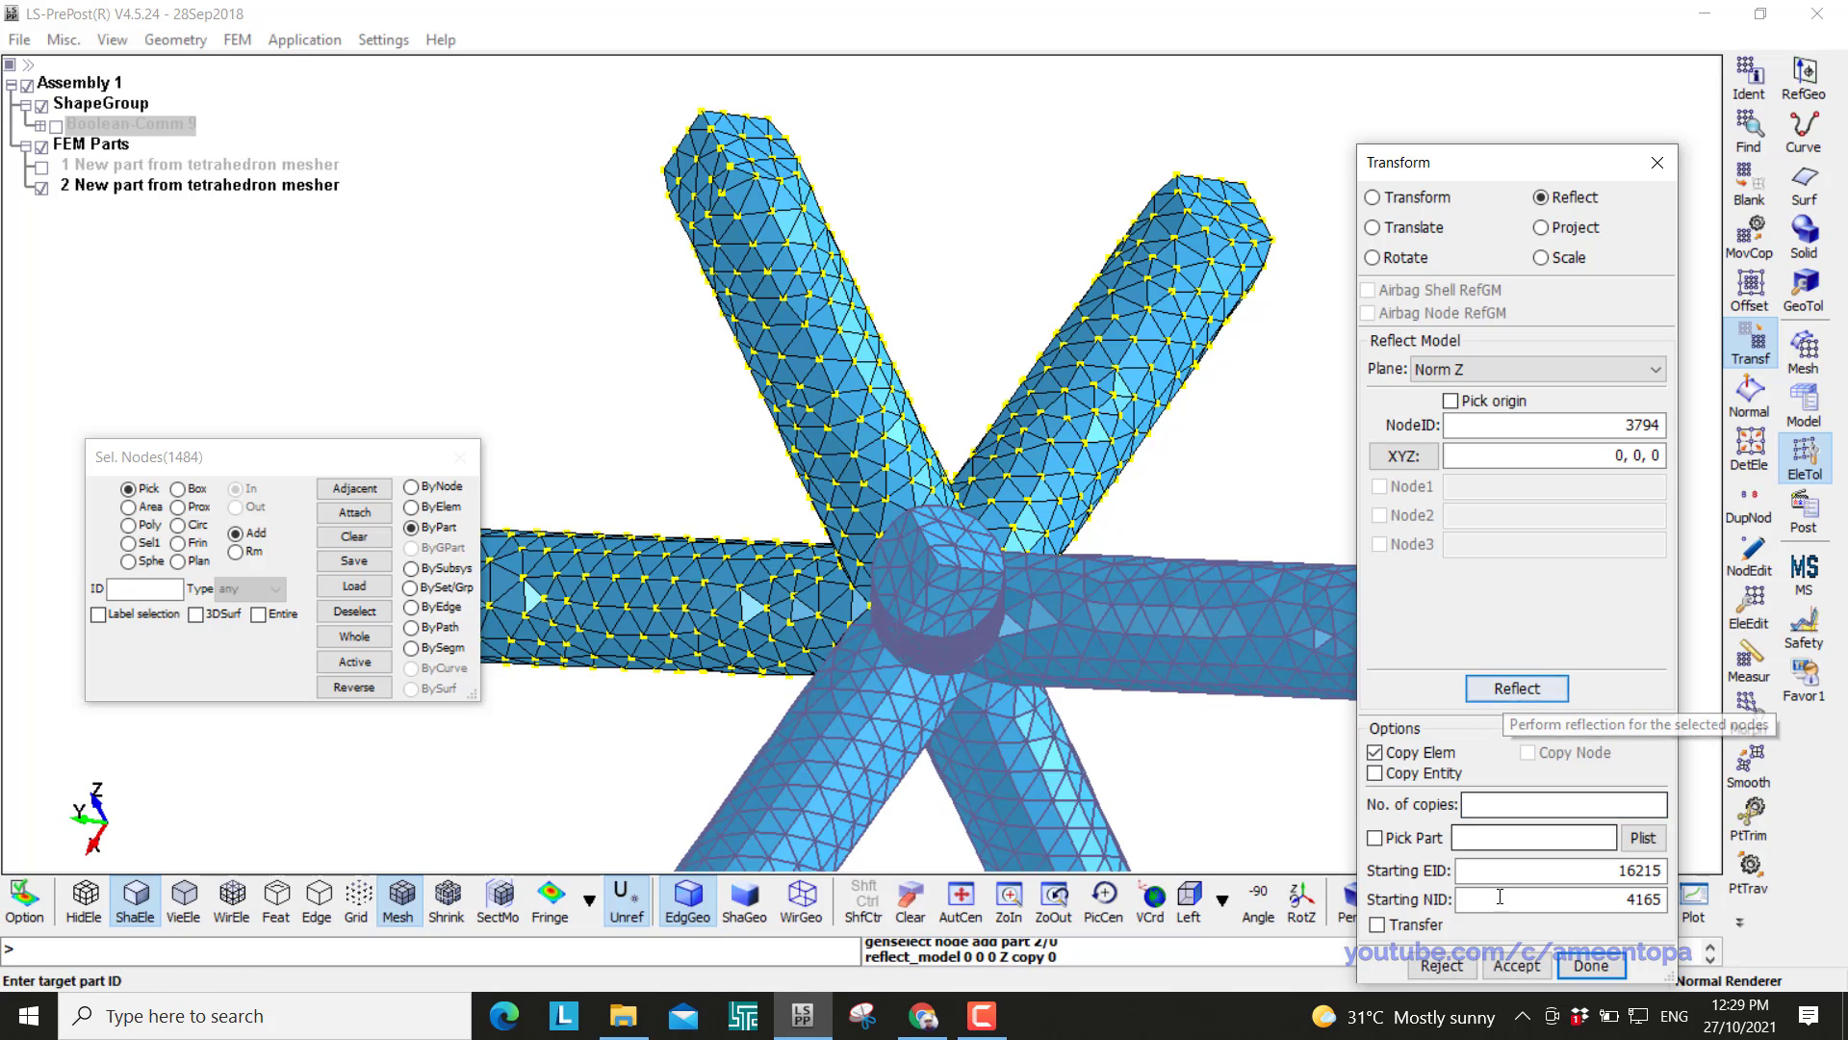
left_click(1514, 966)
scroll(983, 776, "down", 3)
mouse_move(983, 776)
left_mouse_down("shift")
mouse_move(1032, 660)
mouse_move(998, 668)
mouse_move(1034, 645)
left_mouse_up("shift")
scroll(1001, 478, "up", 2)
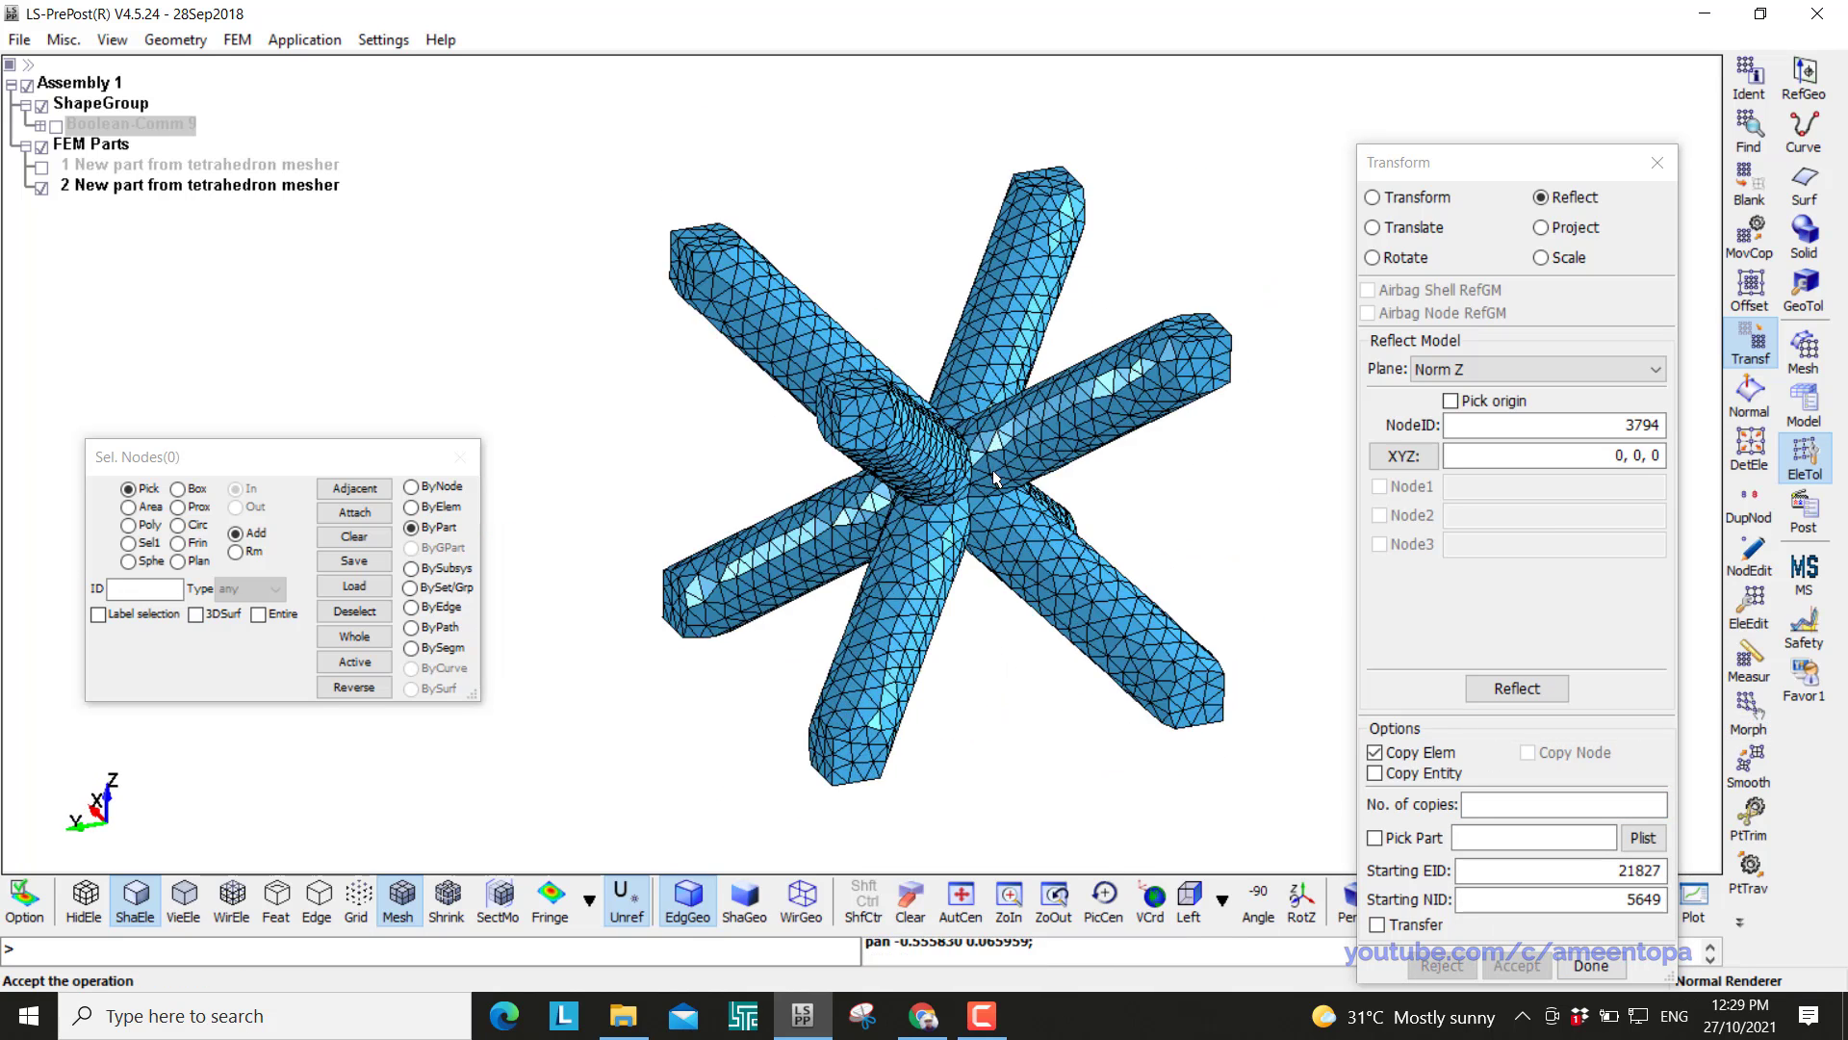
Find and merge the 97 duplicate nodes at the cell centre with 0.0002 tolerance
left_click(1752, 507)
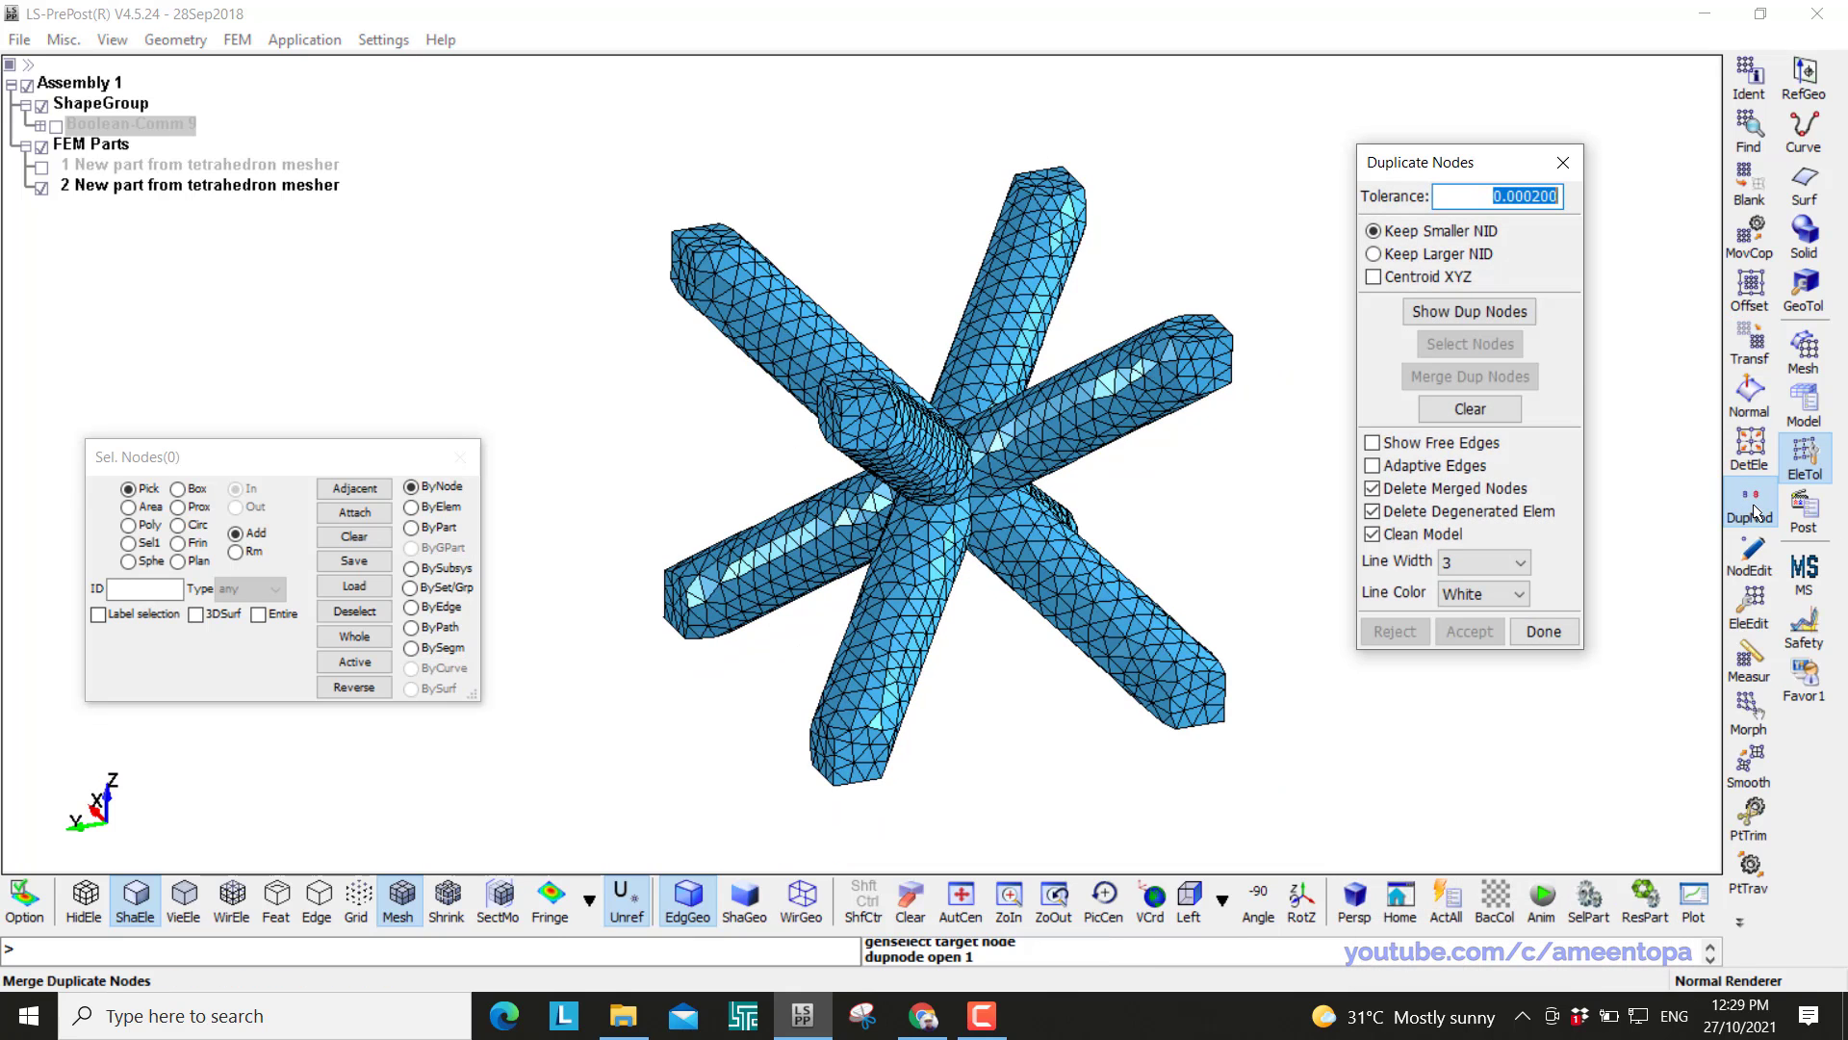
left_click(1447, 317)
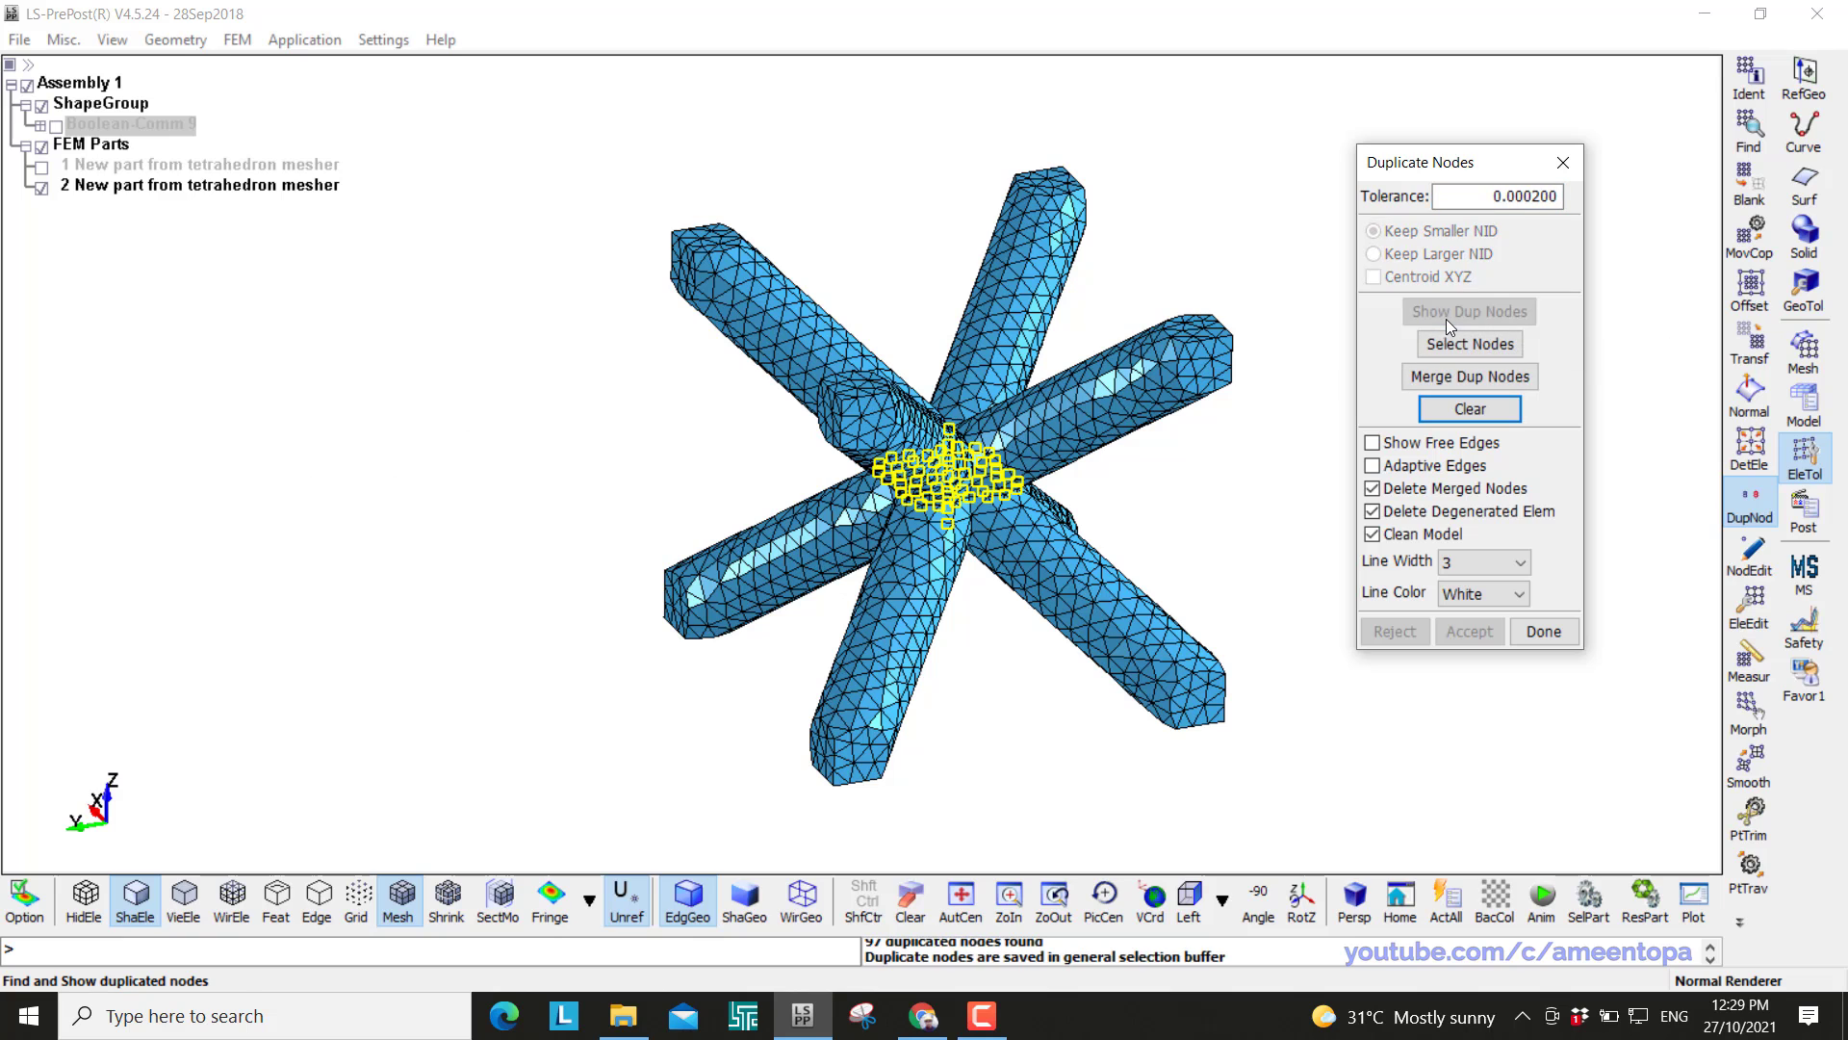
left_click_drag(916, 409, 805, 347, "shift")
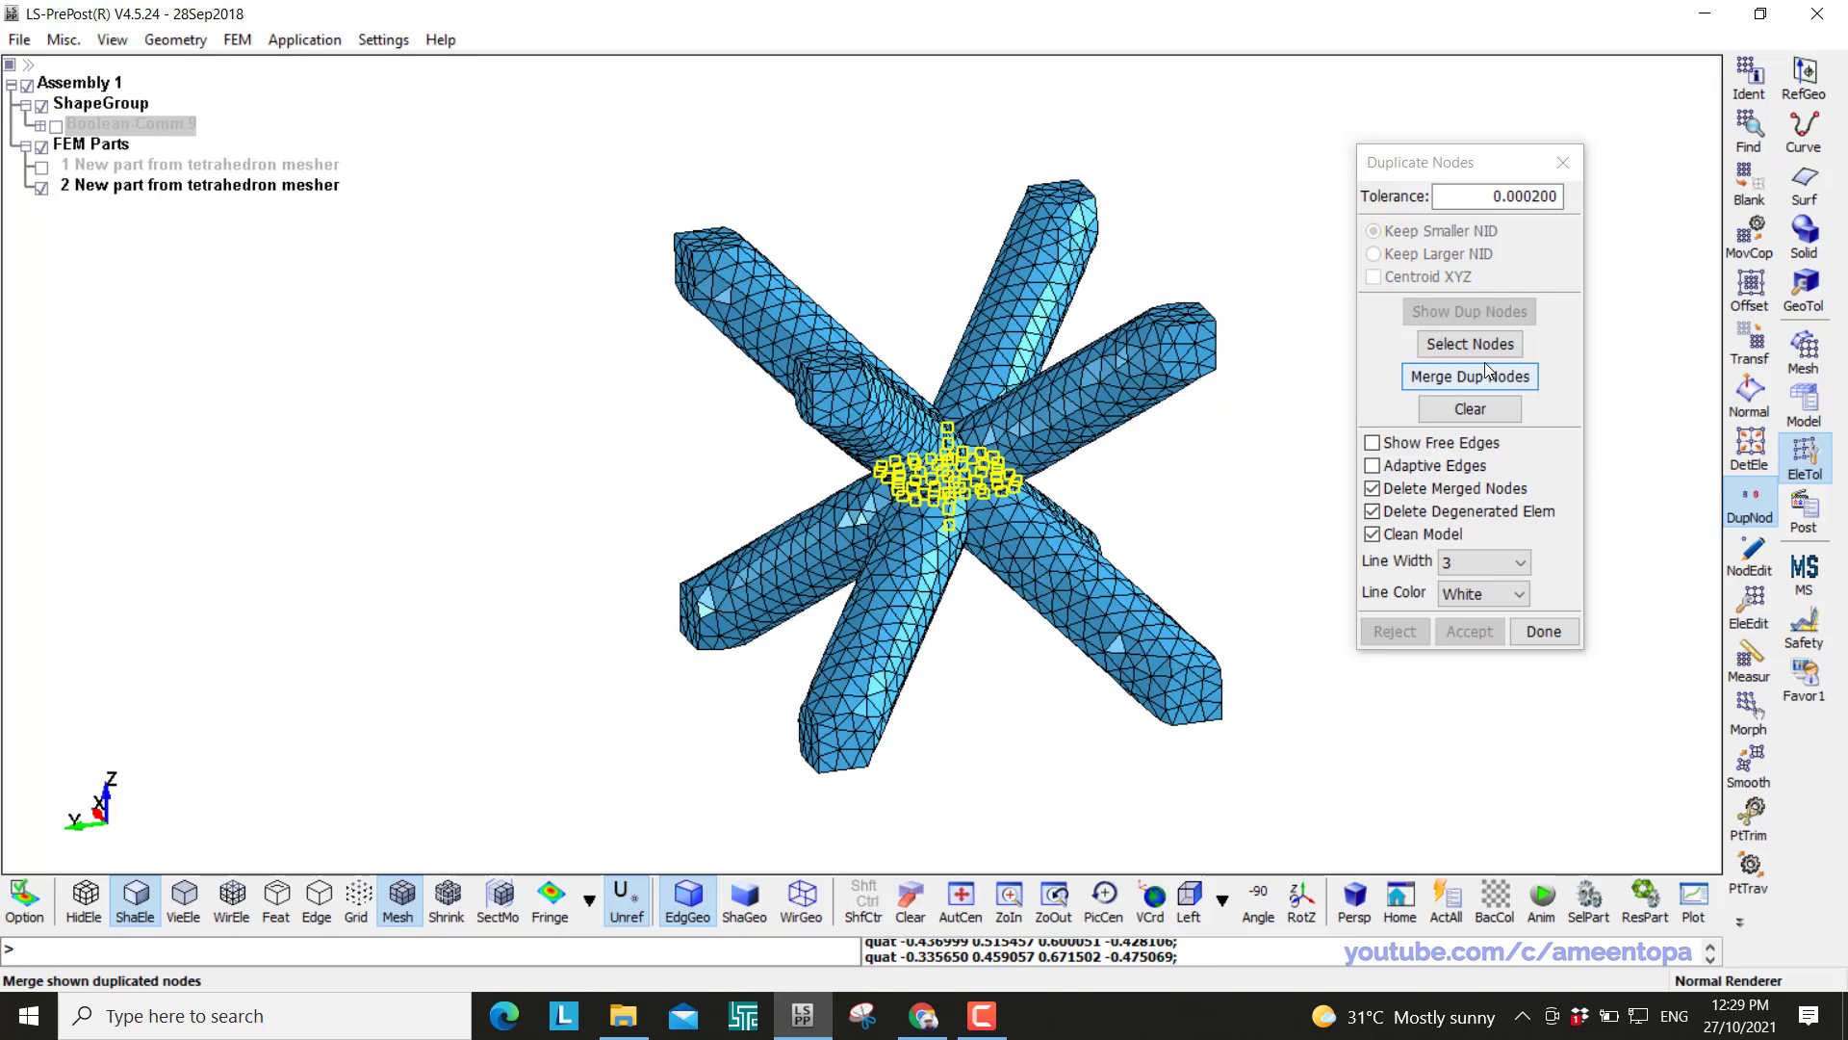
left_click(1470, 377)
left_click(1474, 633)
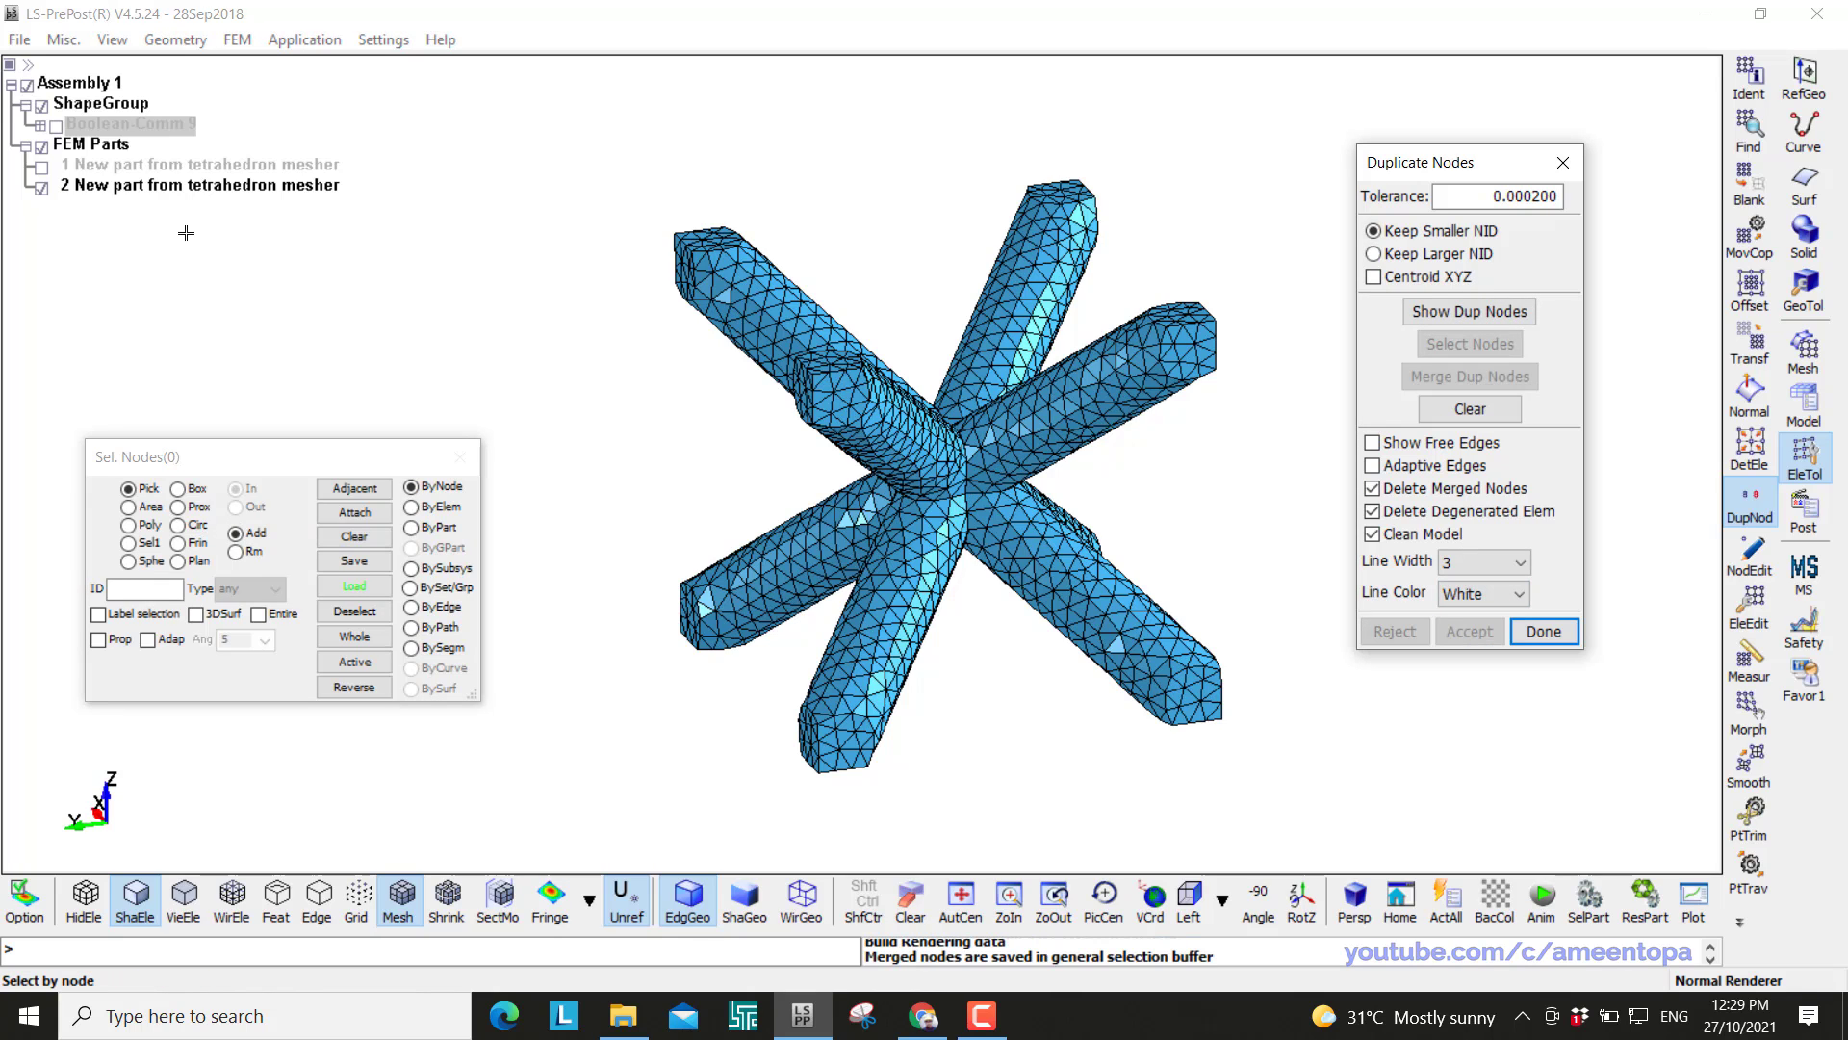
left_click(42, 169)
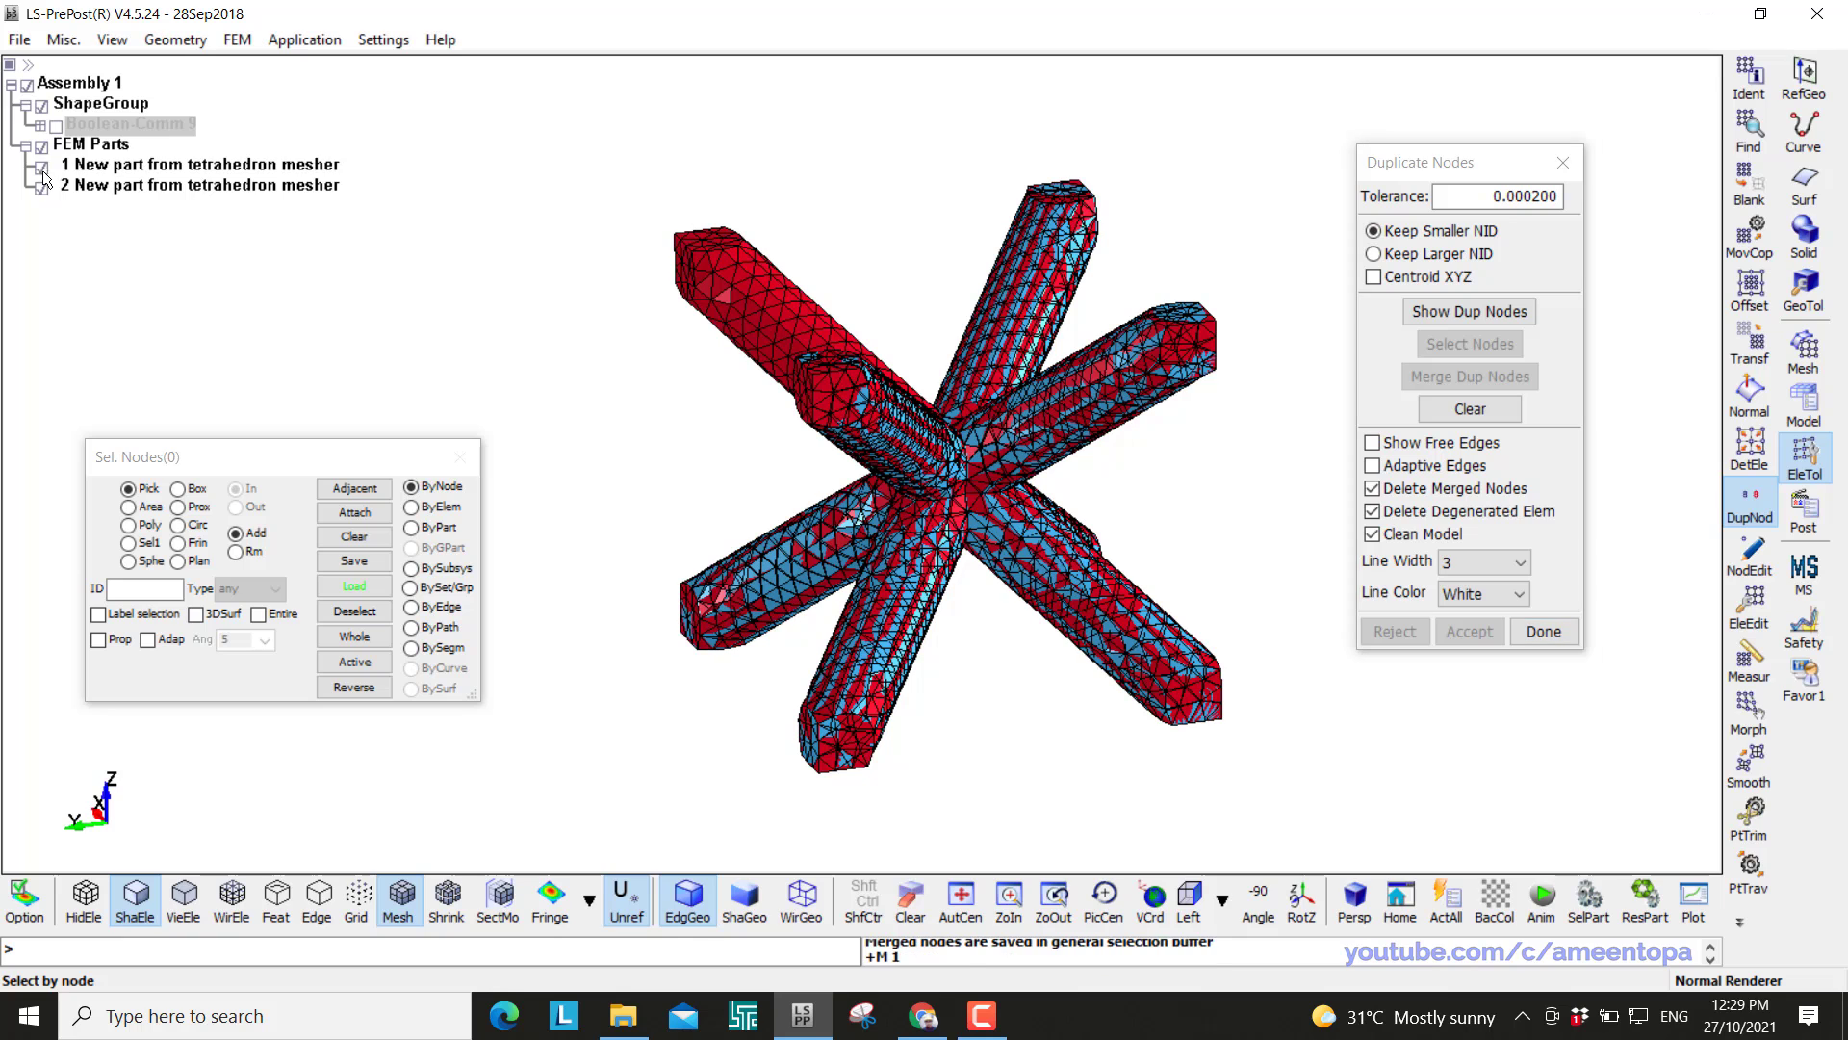
left_click(48, 190)
left_click(42, 187)
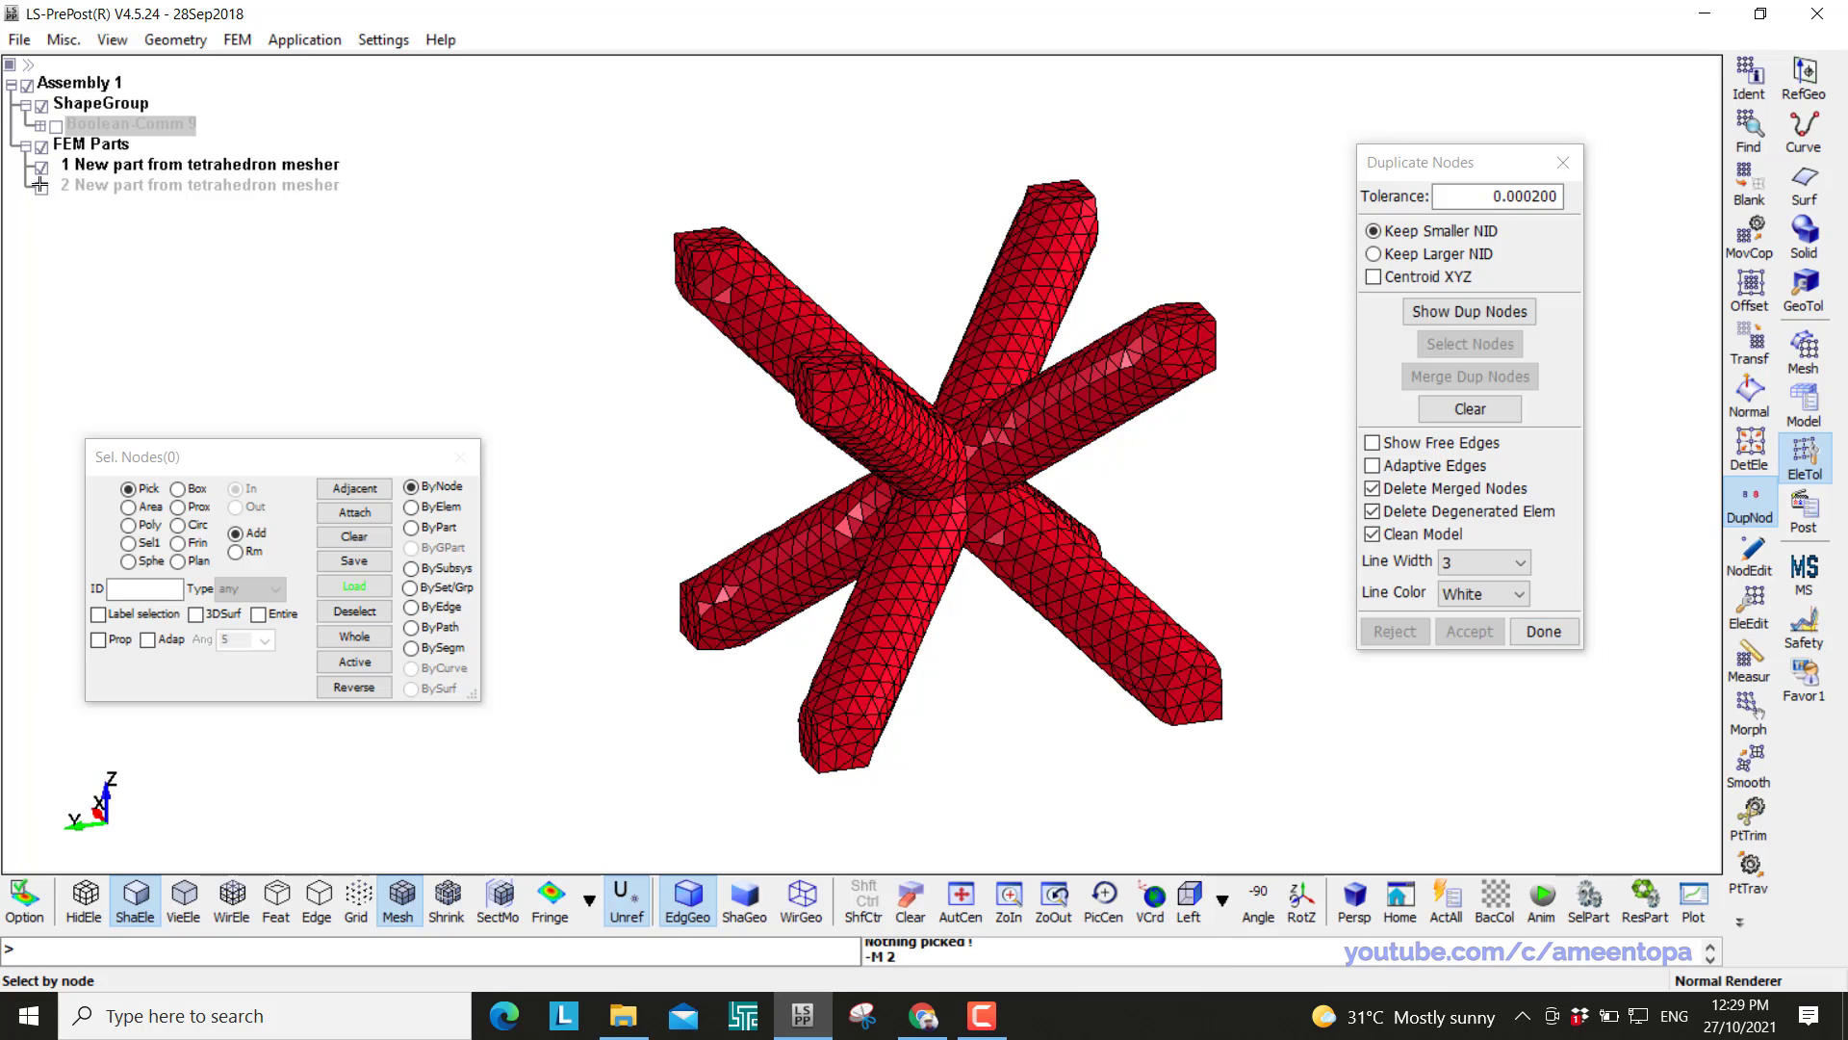
left_click(41, 168)
left_click(42, 188)
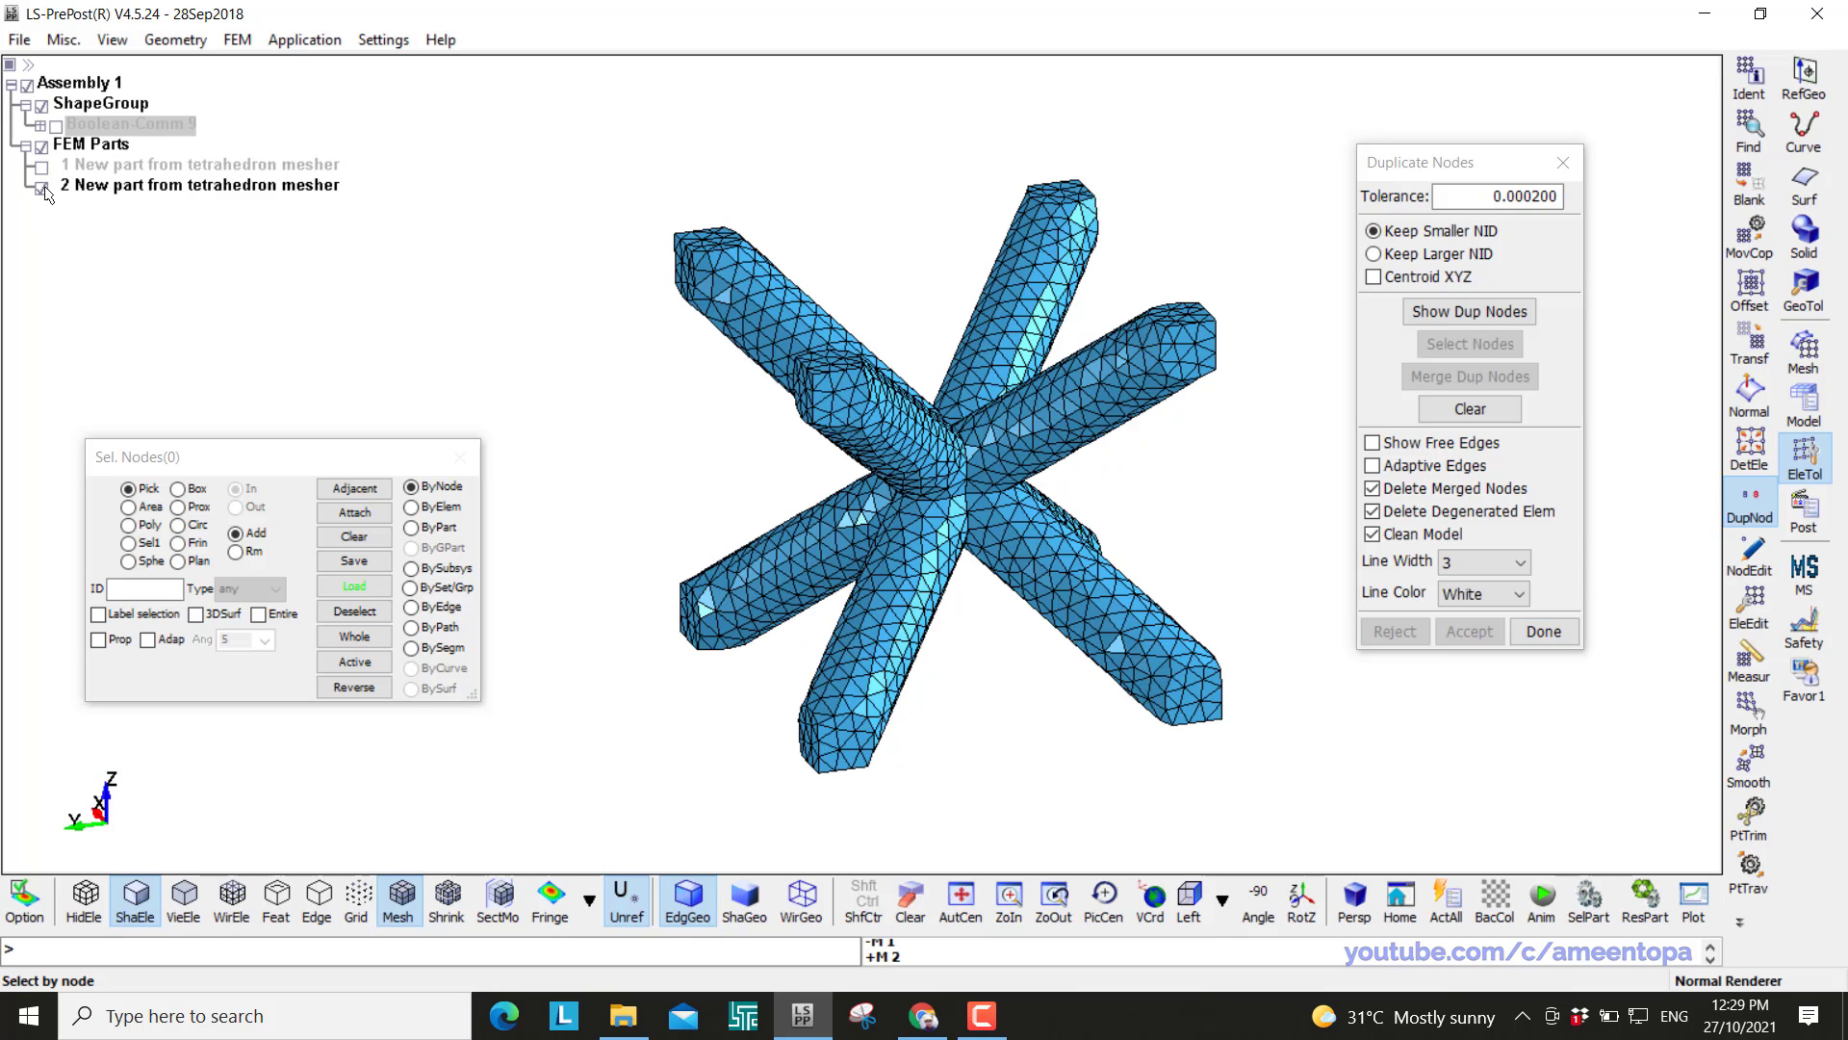
left_click(43, 168)
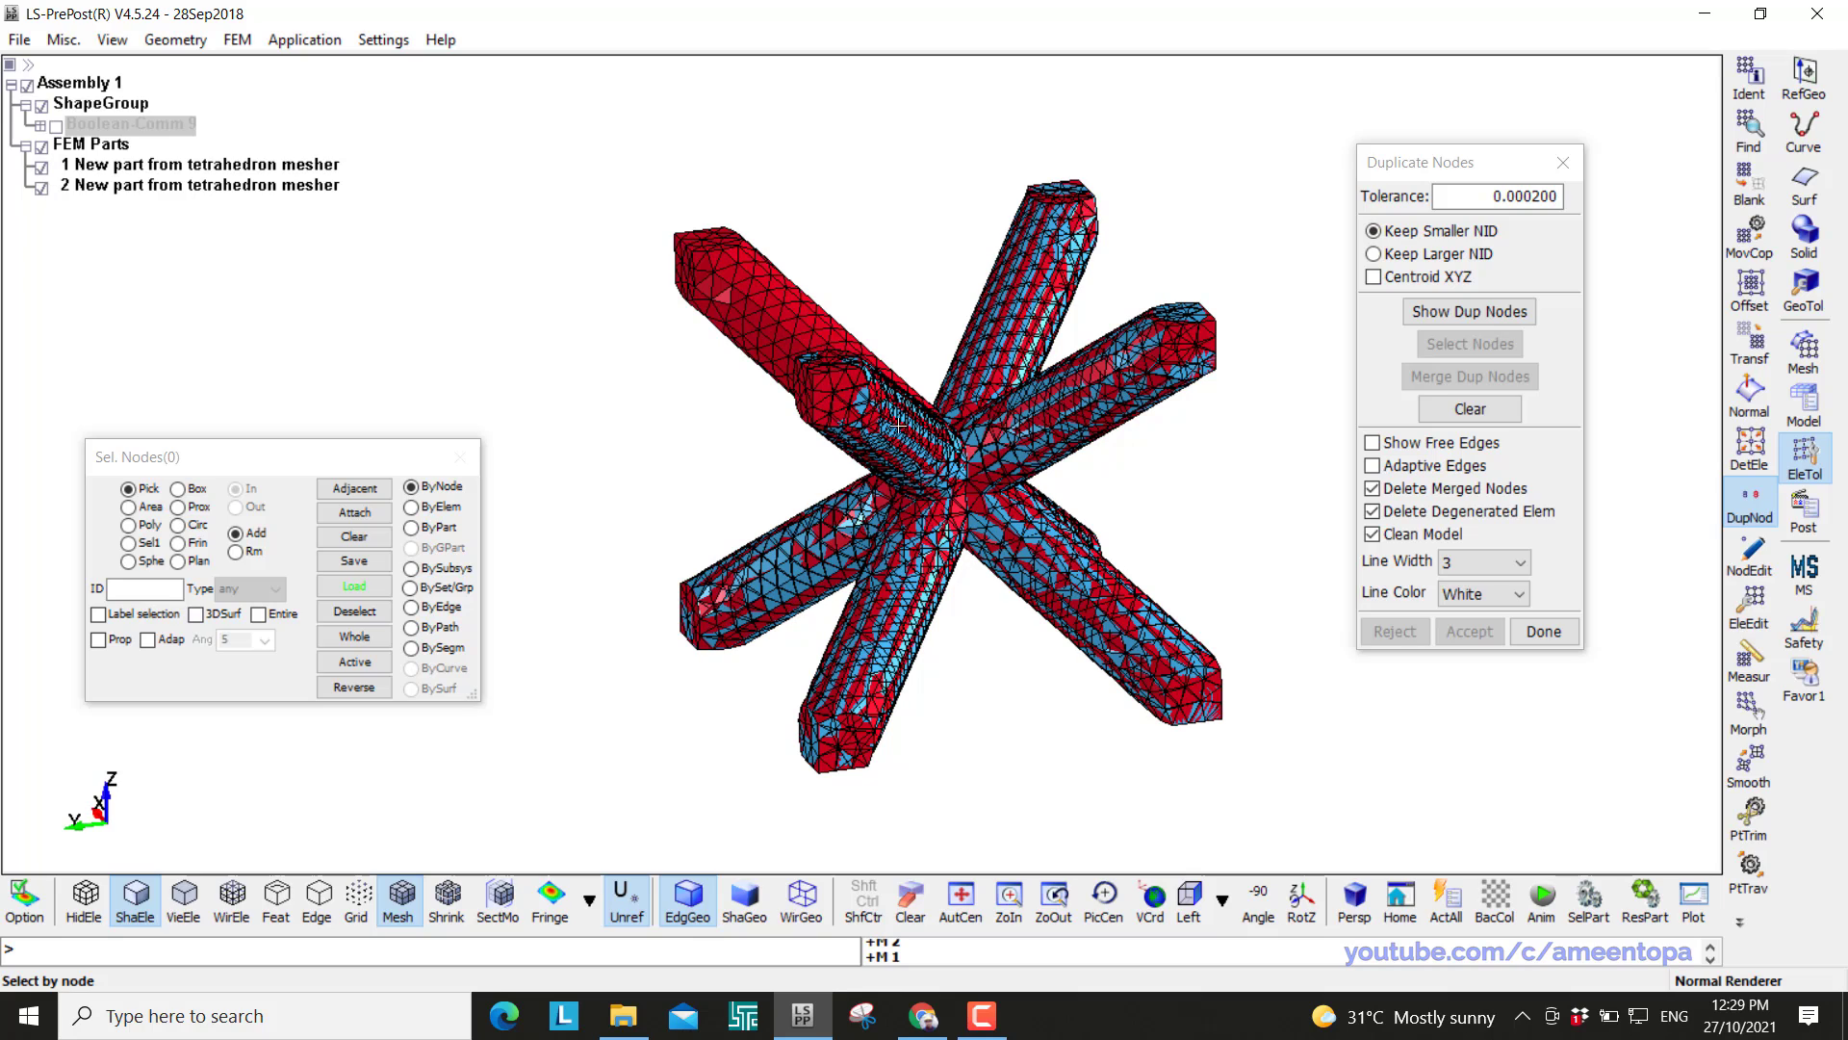
left_click_drag(1059, 492, 1019, 527, "shift")
right_click(223, 173)
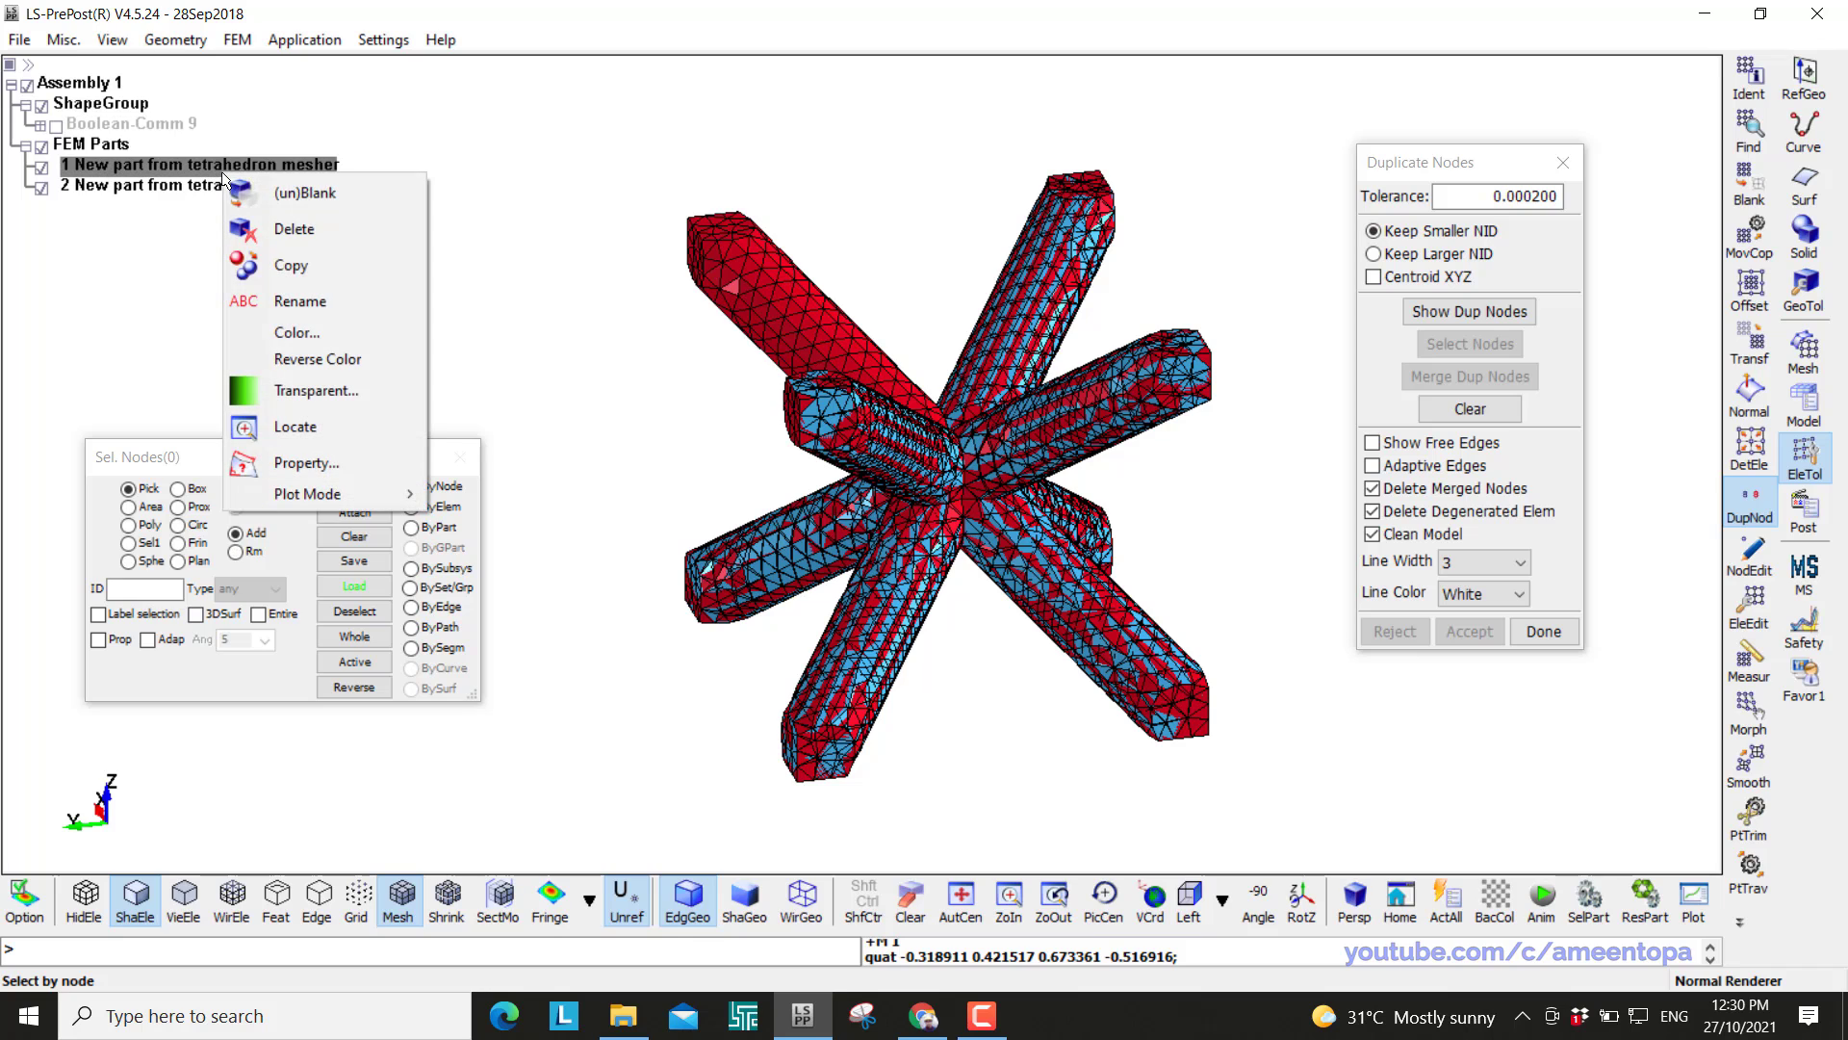
left_click(298, 466)
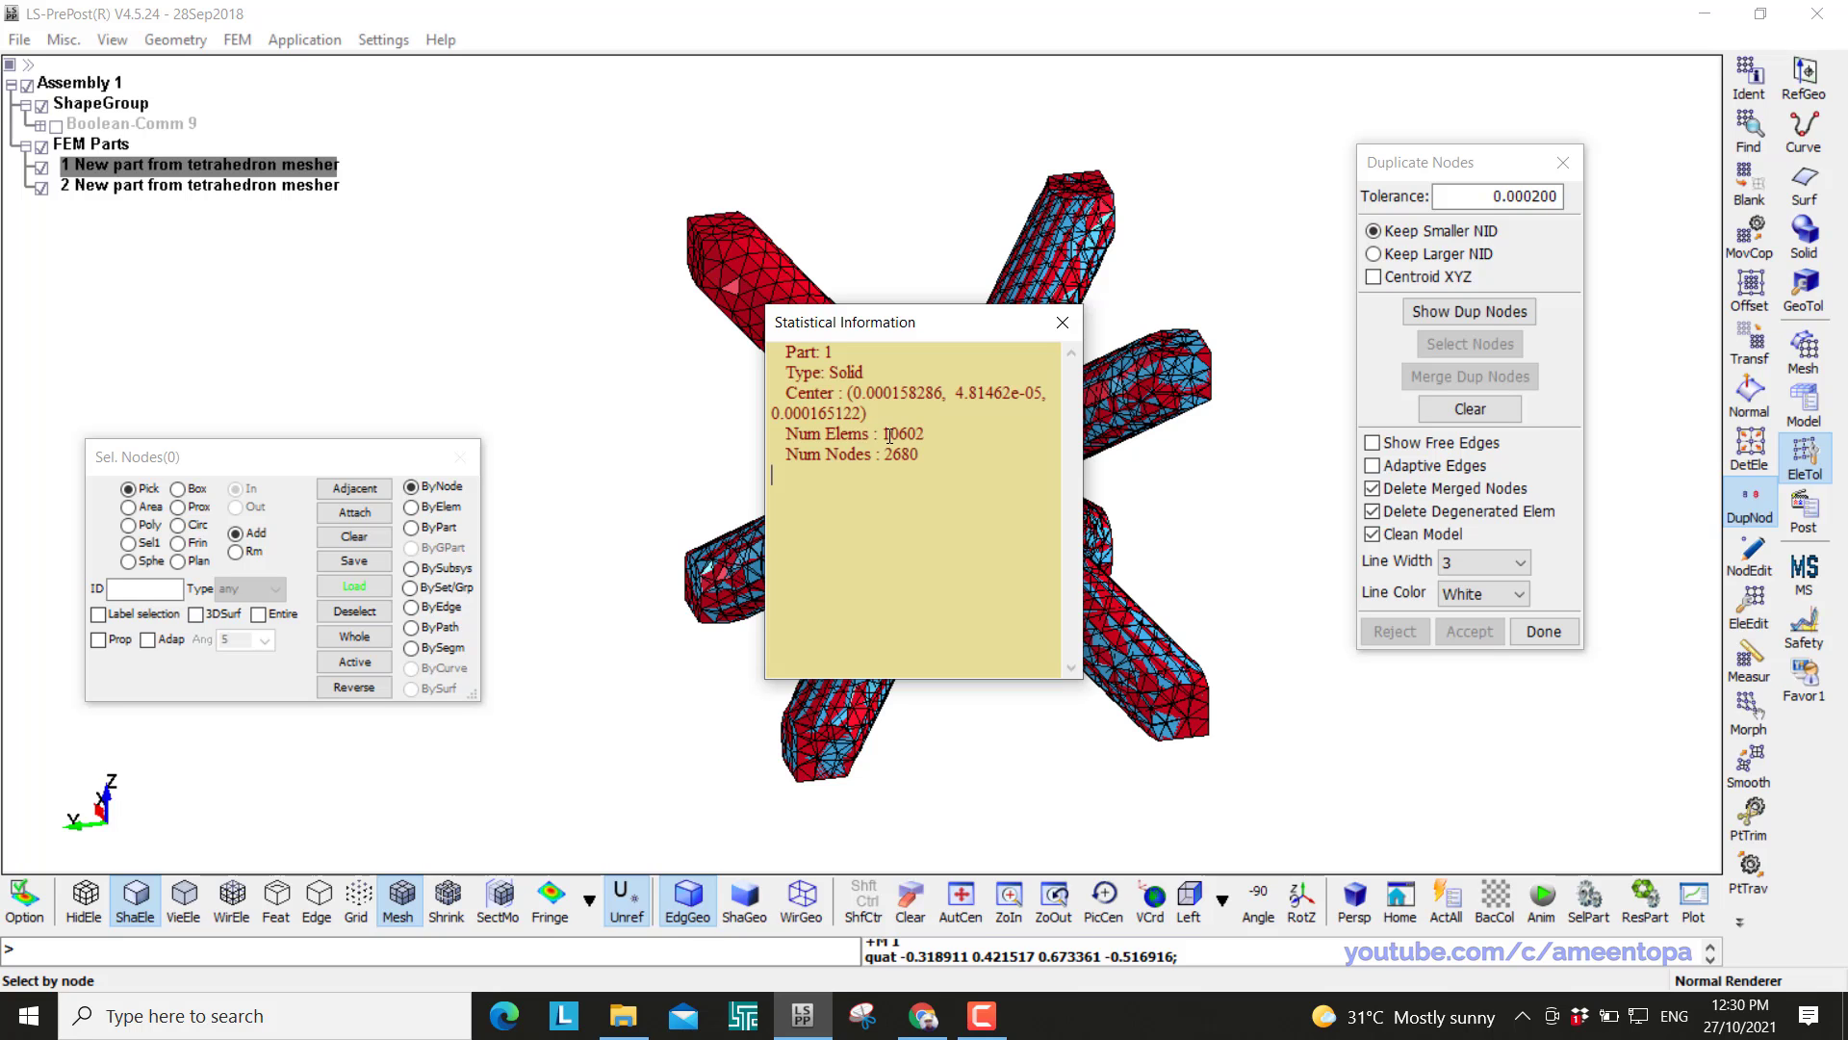
left_click(1062, 323)
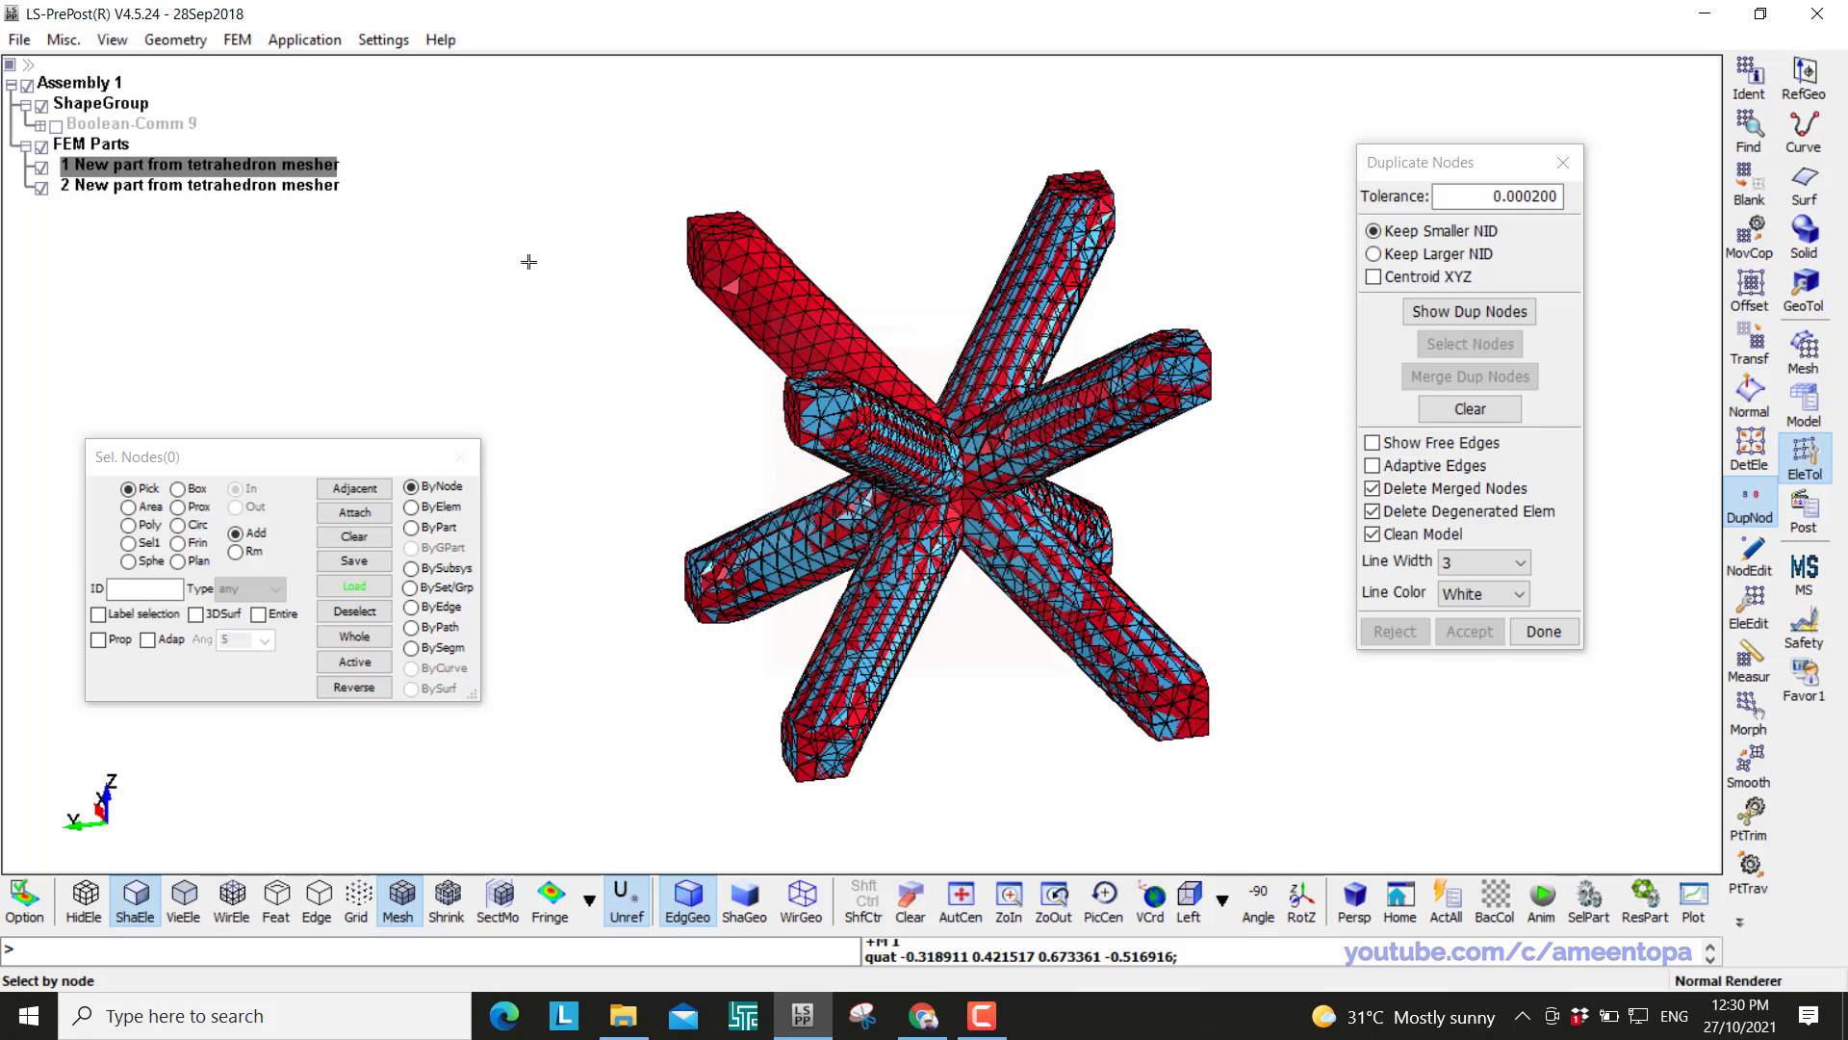
right_click(296, 183)
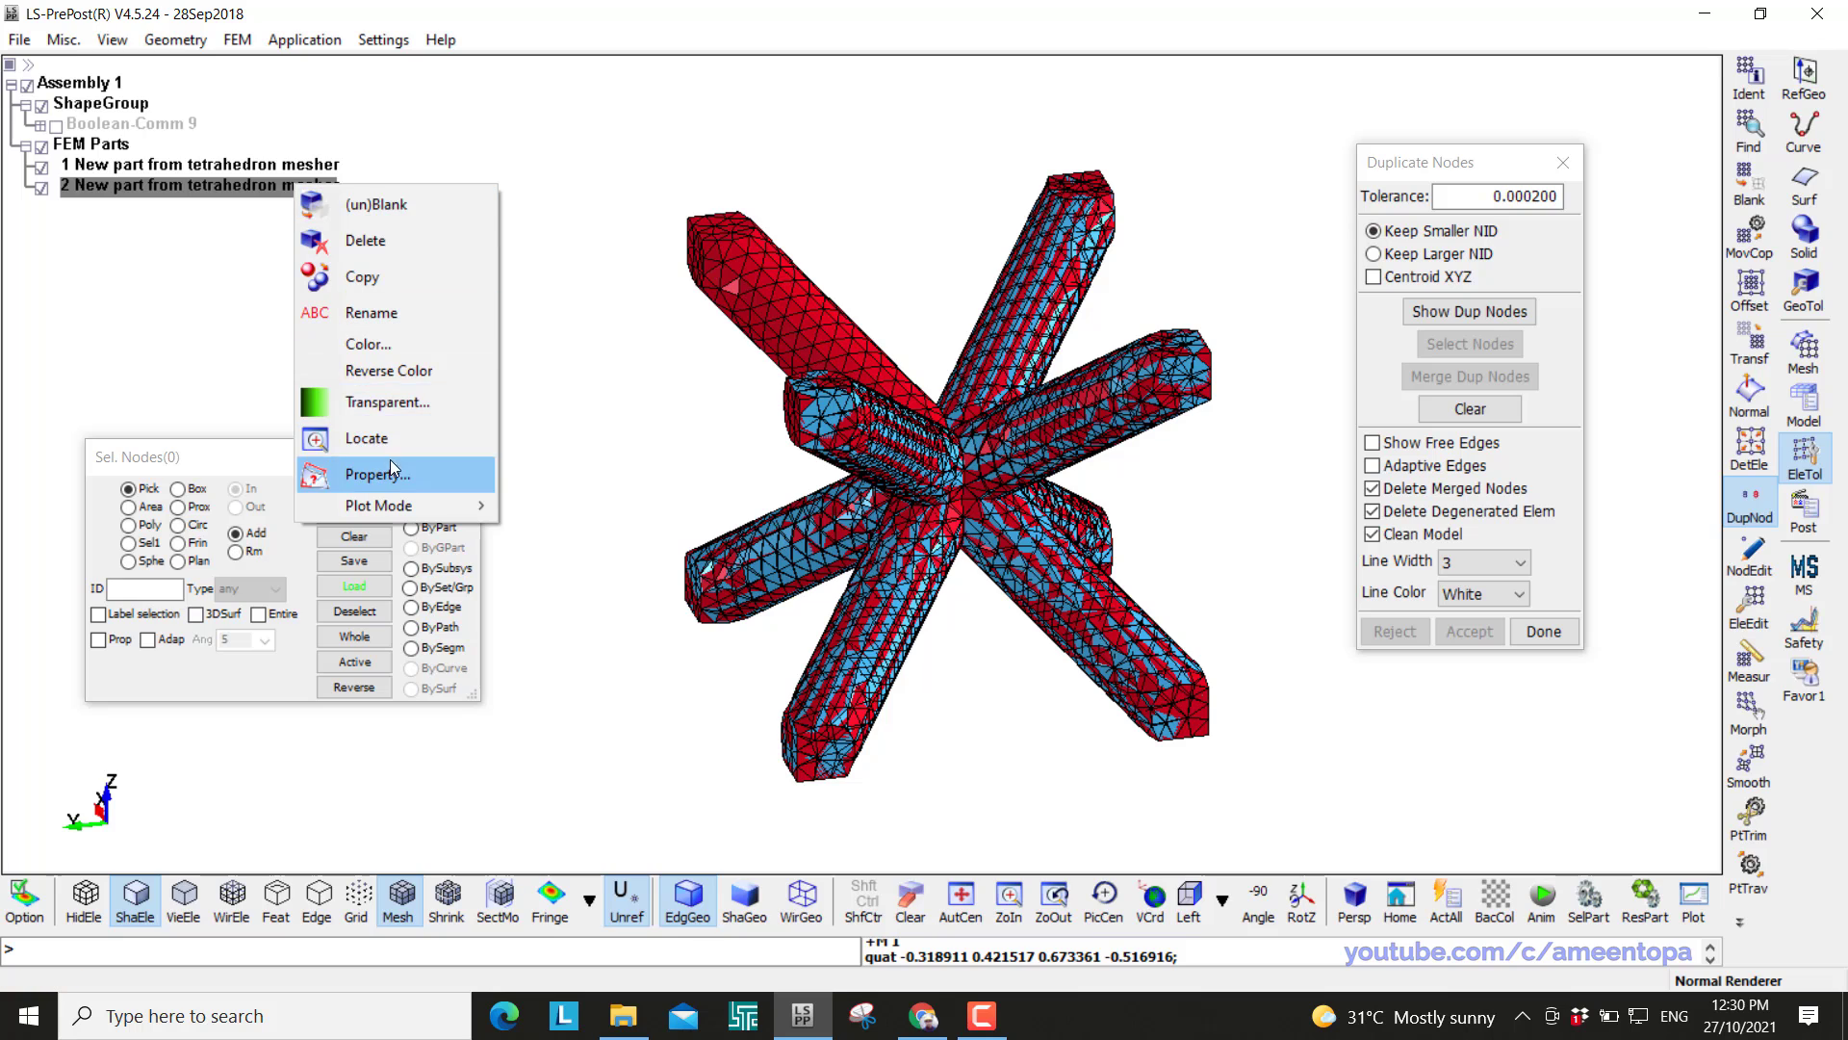
left_click(394, 475)
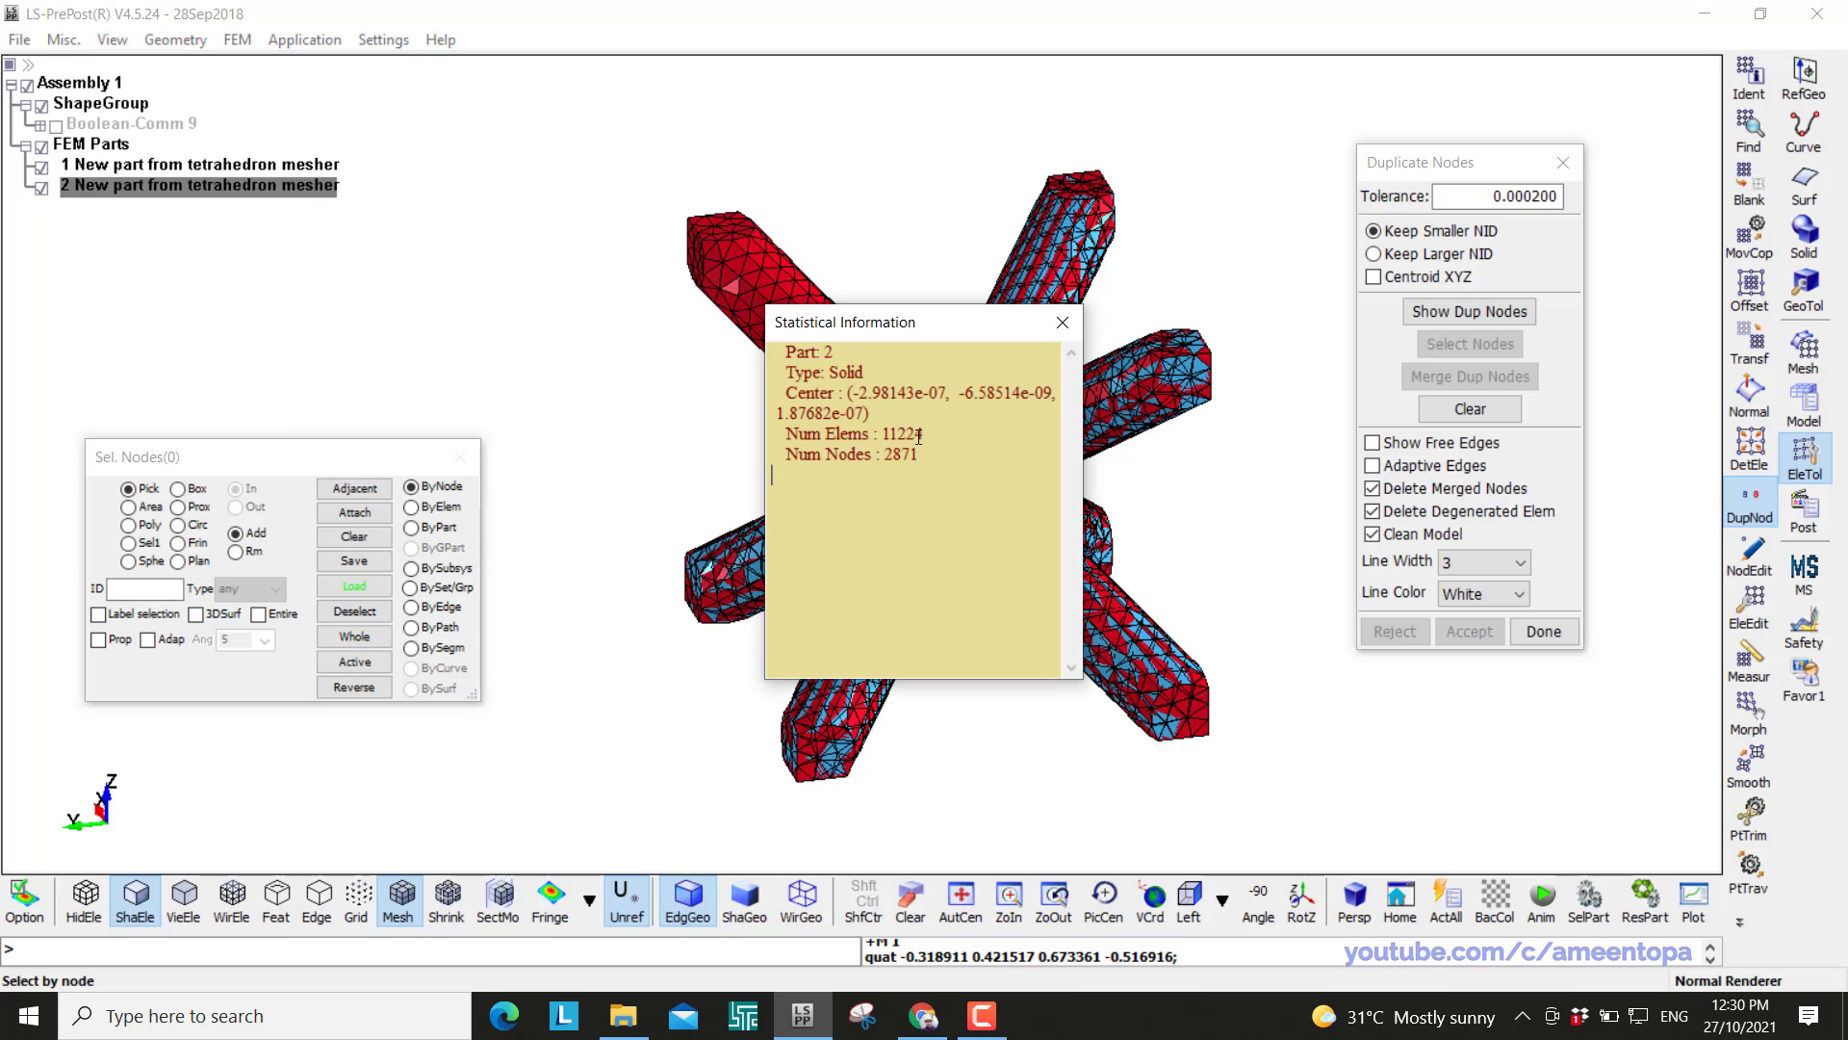
left_click(1063, 322)
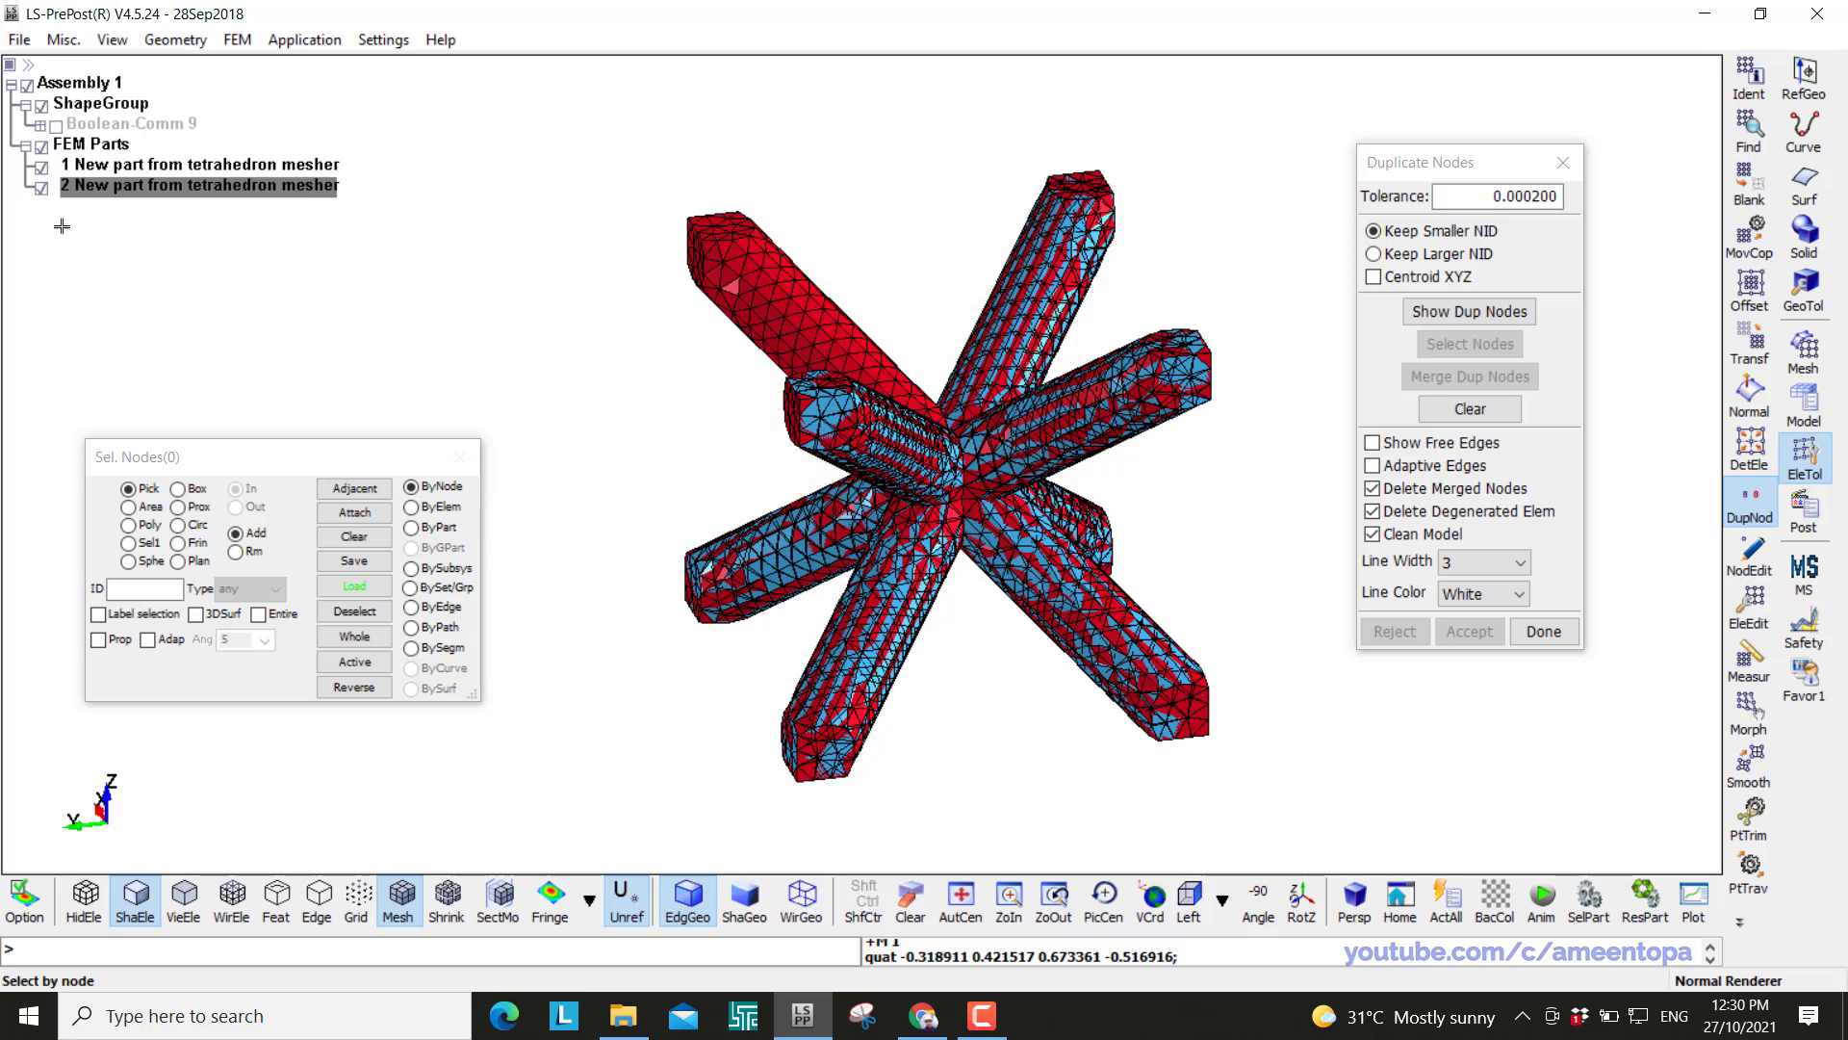
left_click(41, 169)
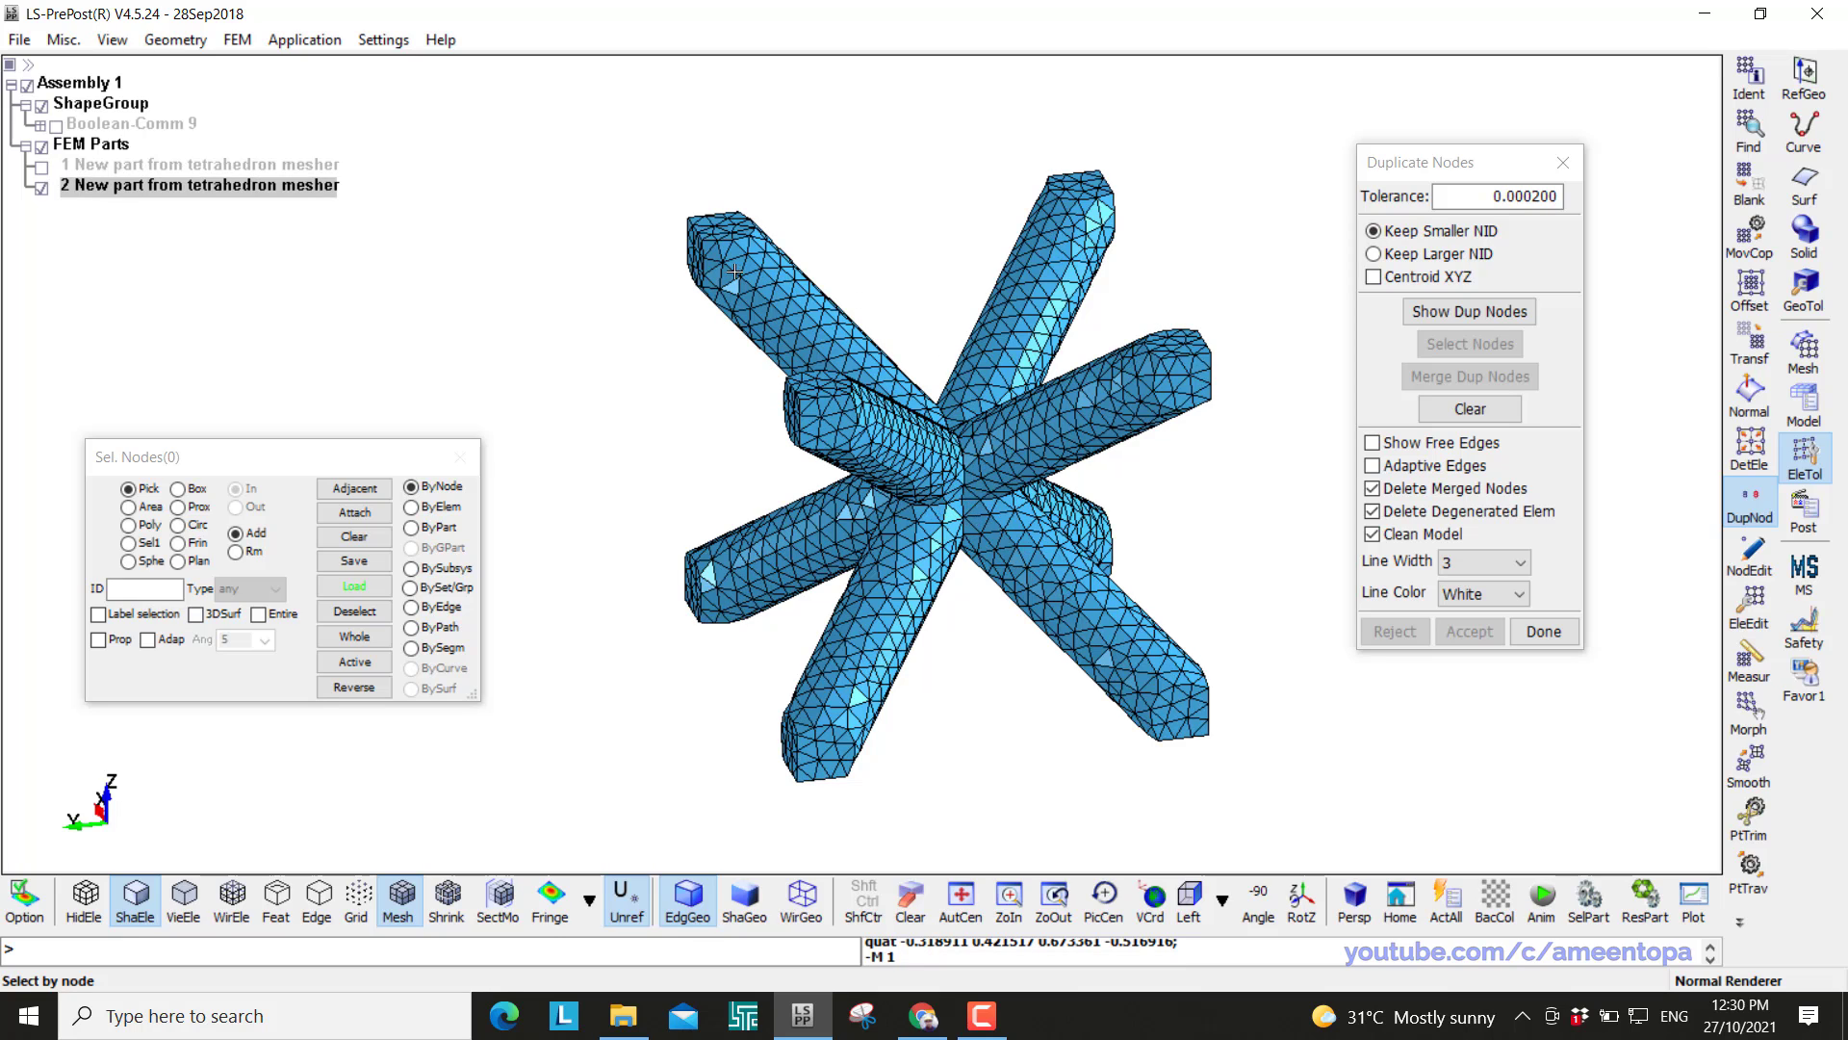
left_click(41, 189)
left_click(56, 125)
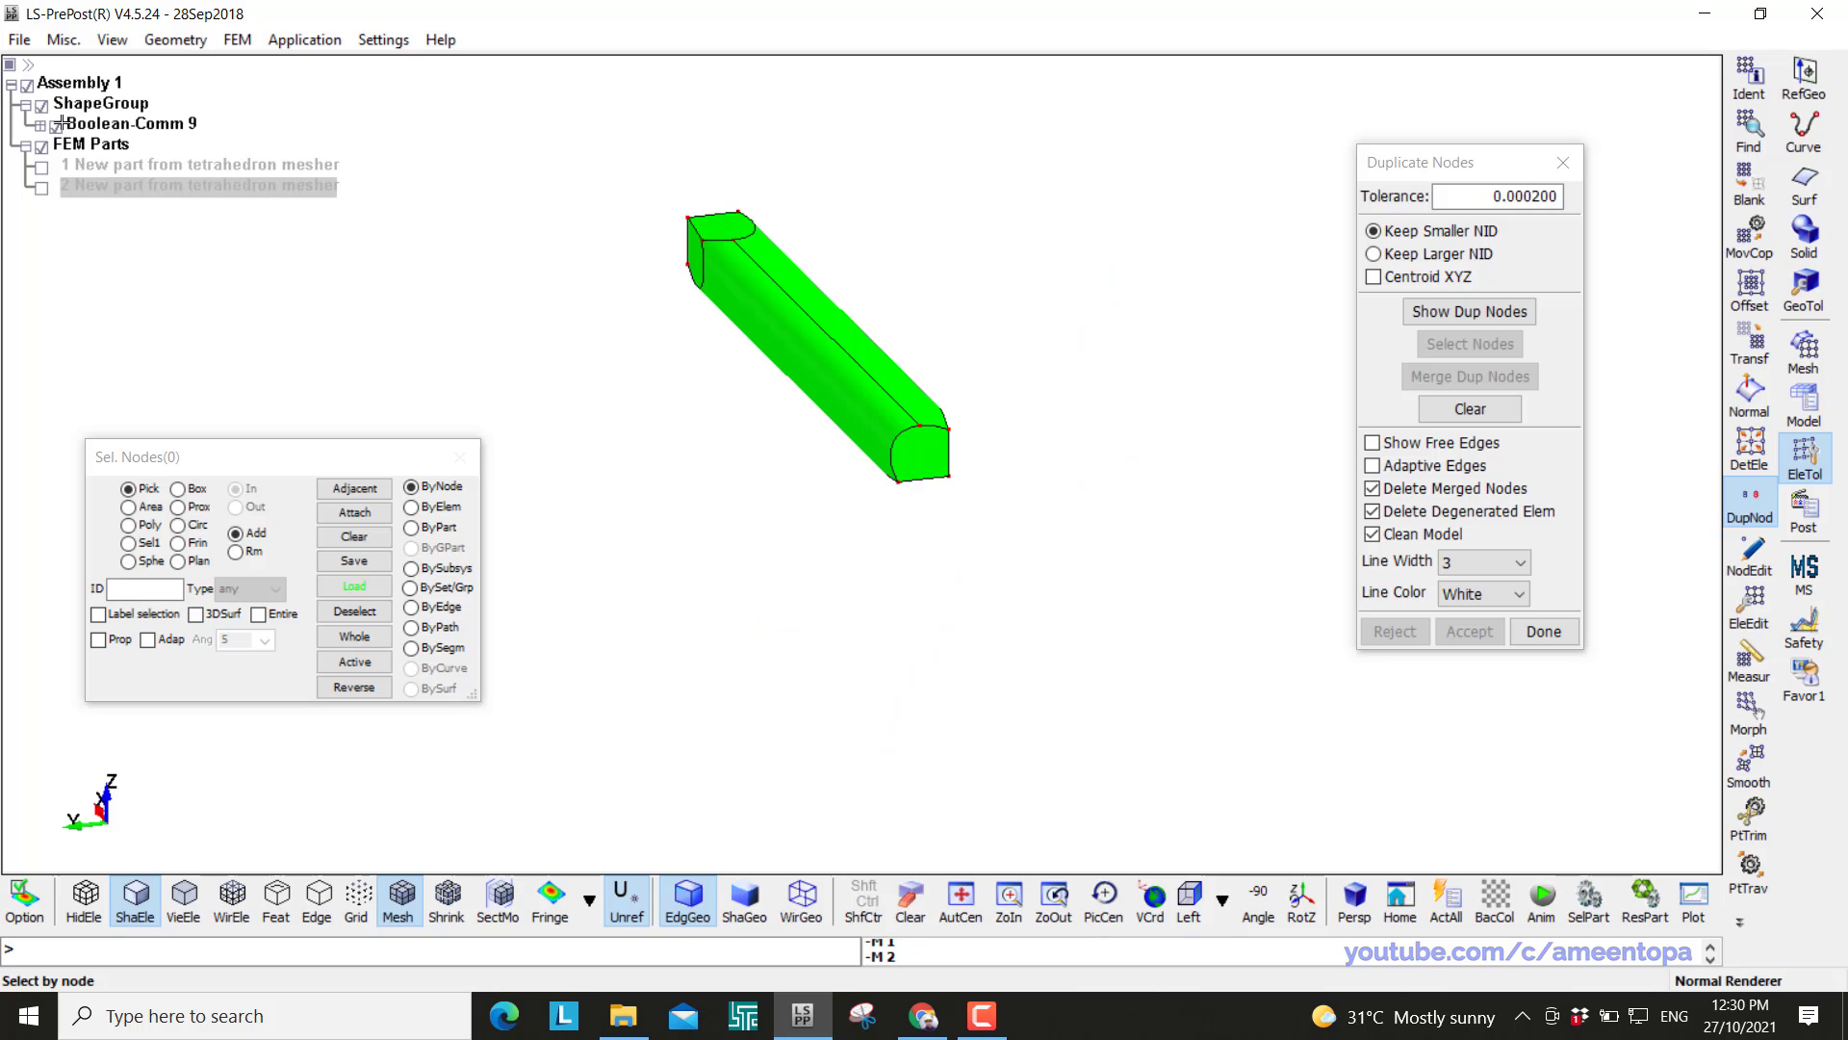
left_click(42, 189)
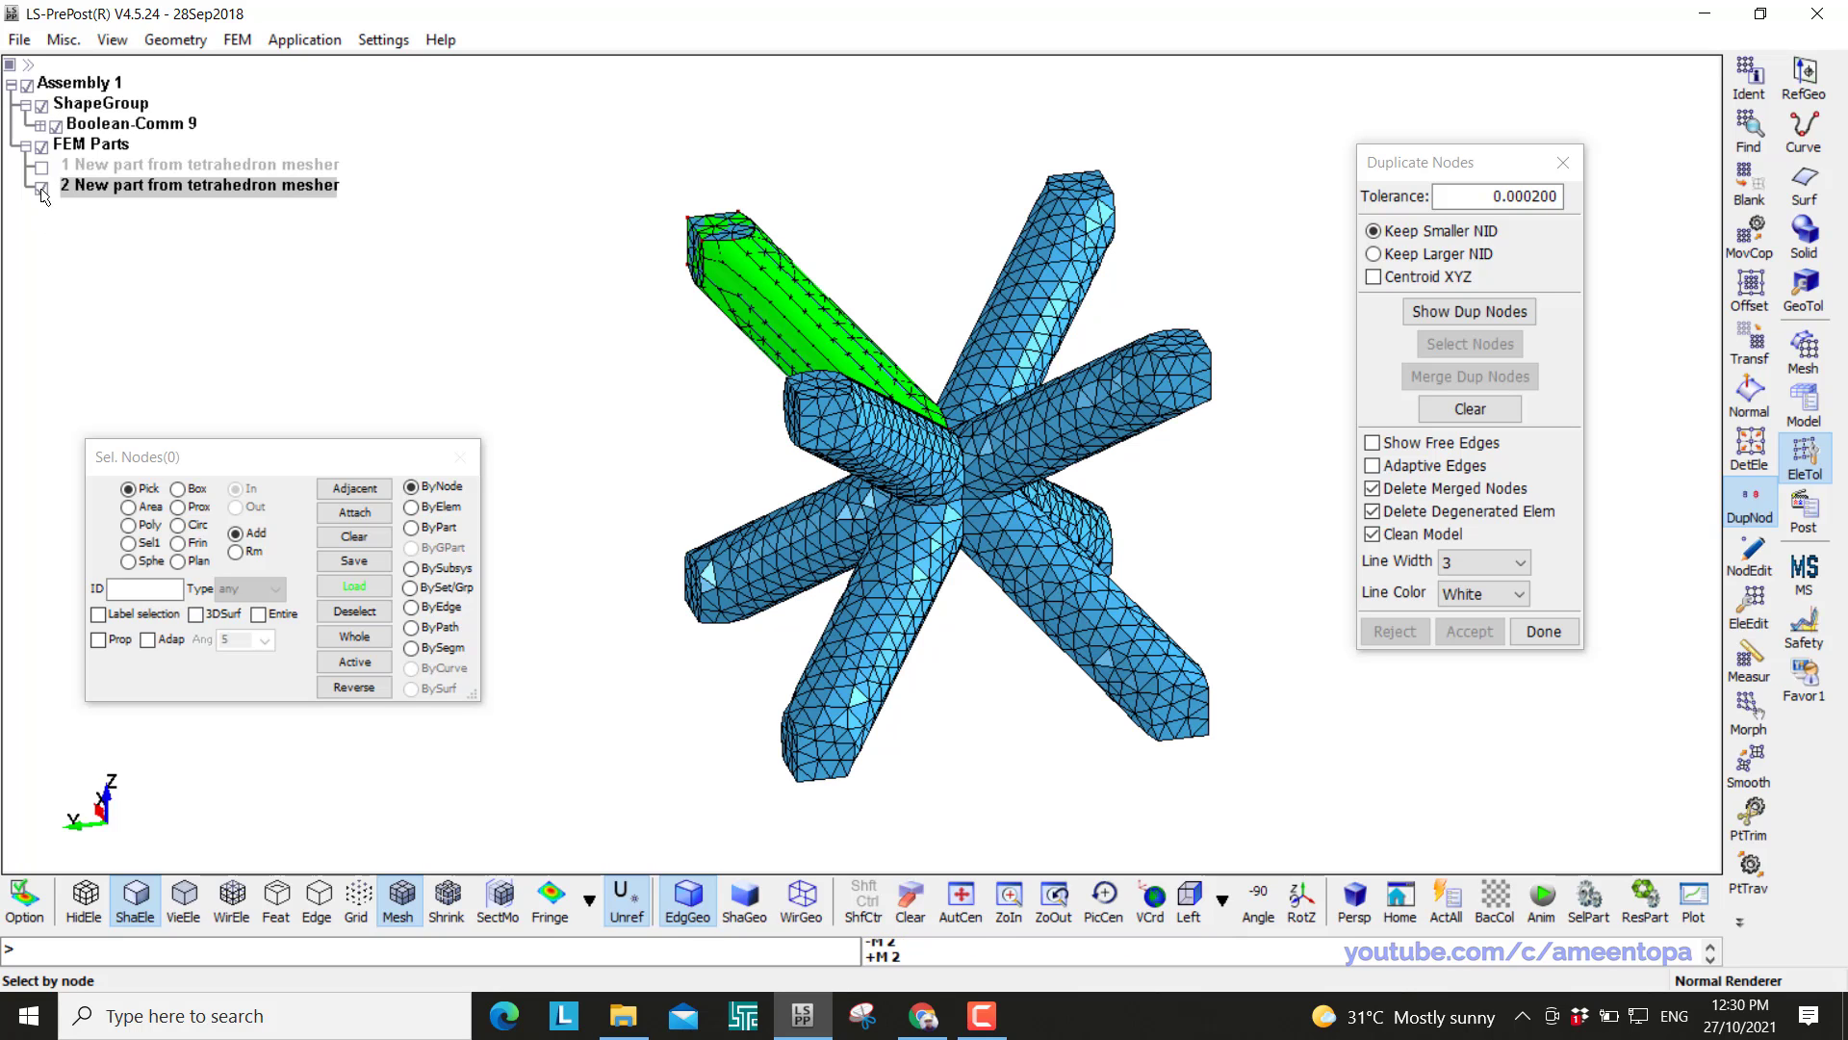
left_click(56, 125)
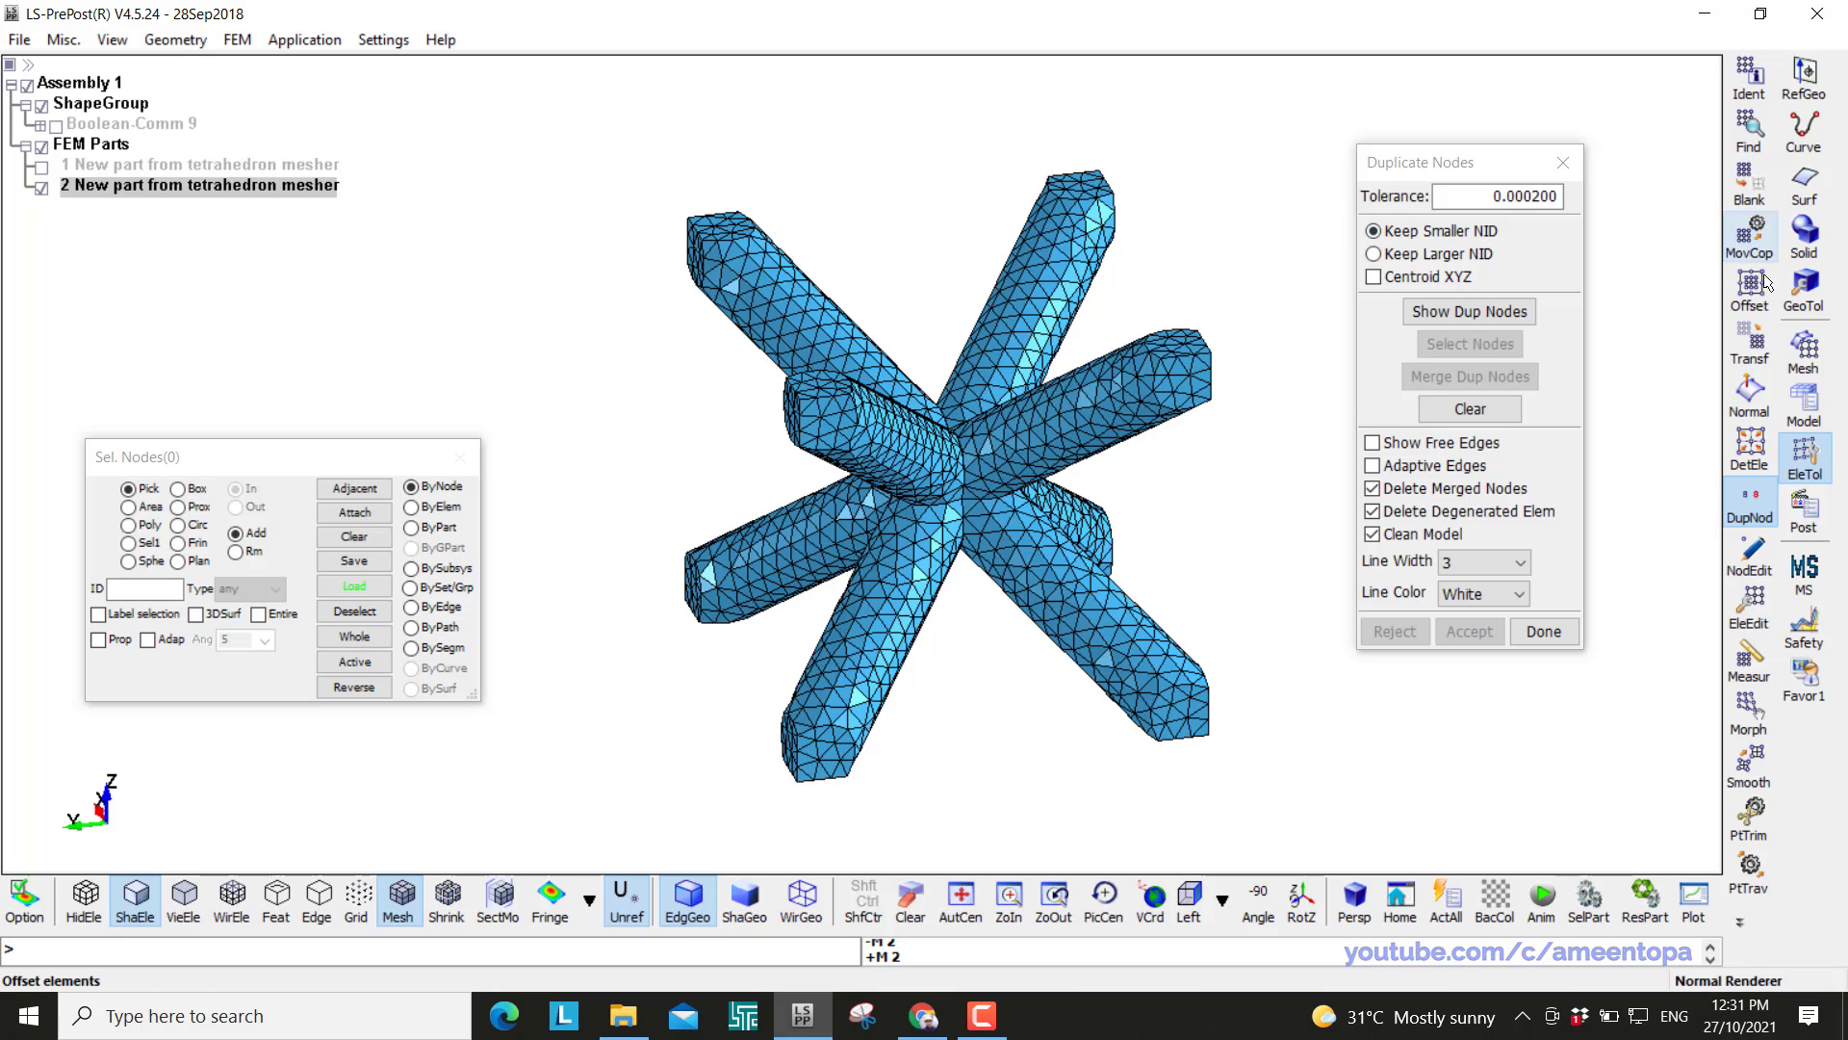
Reflect part 2 along Z about node 3296 to add a cell below
left_click(1754, 351)
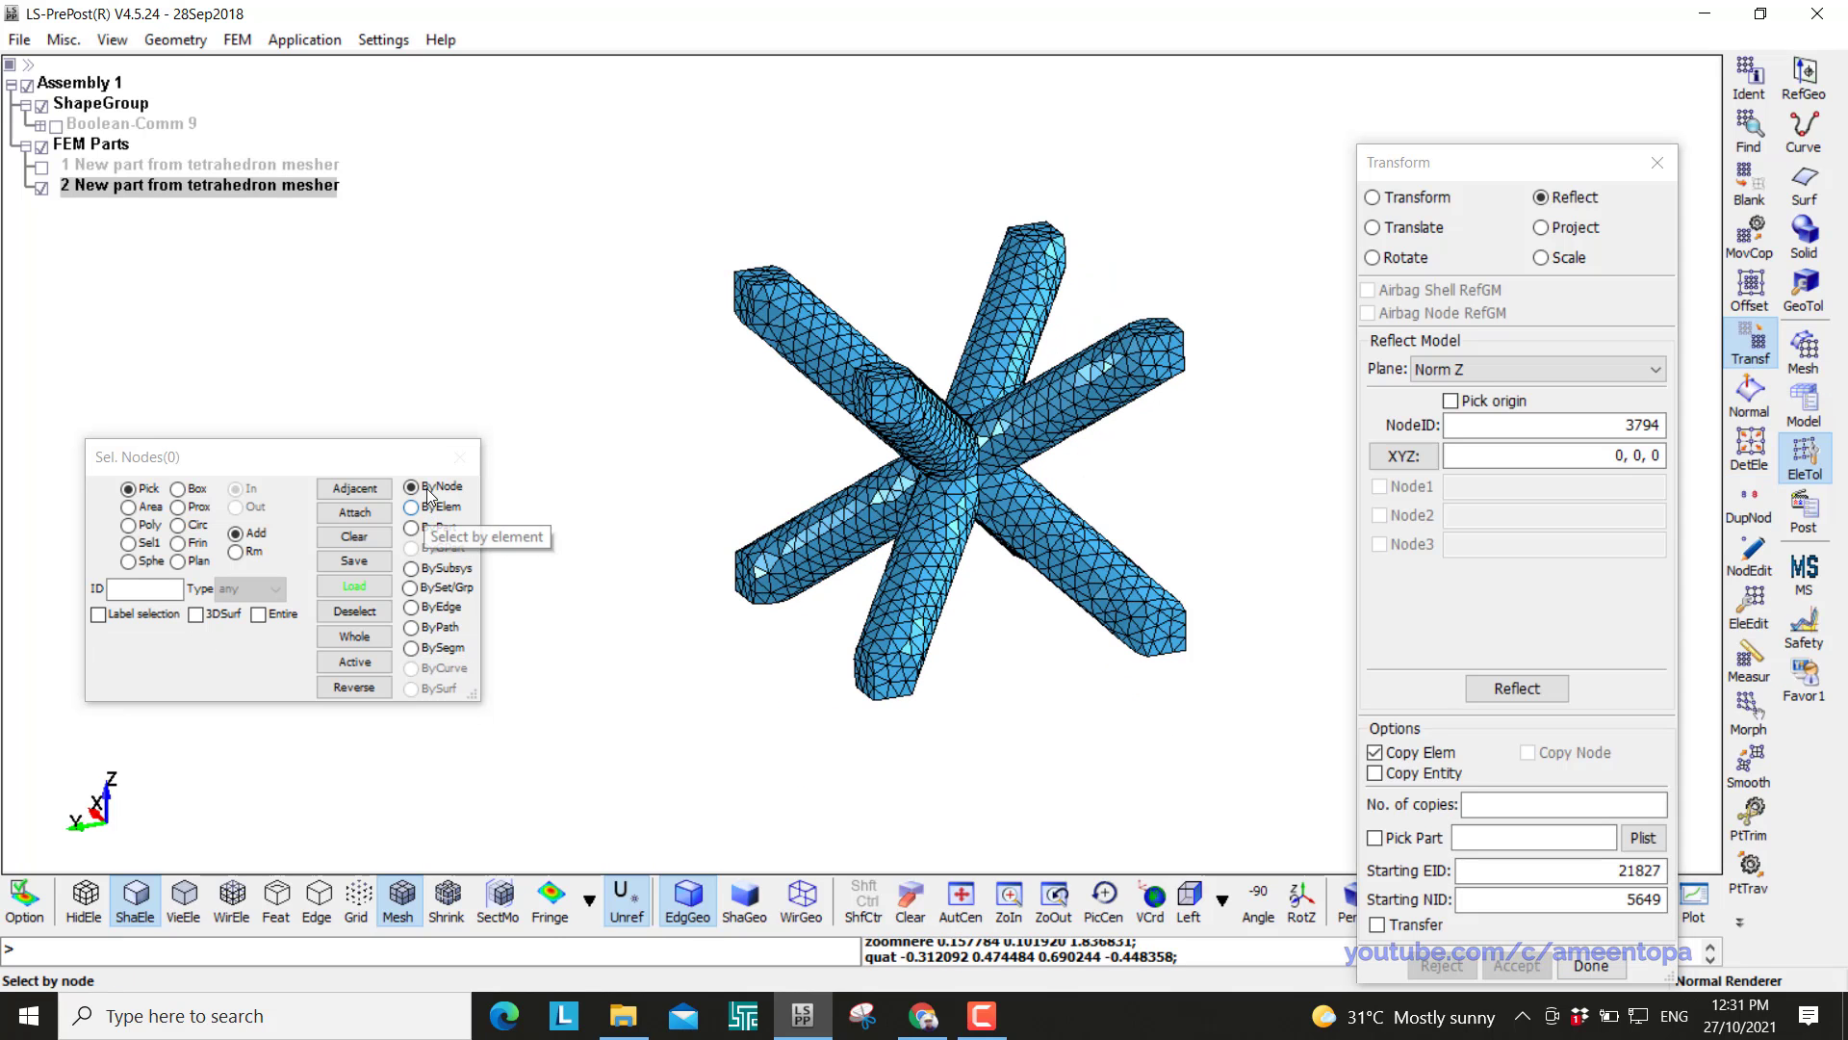
left_click(1435, 394)
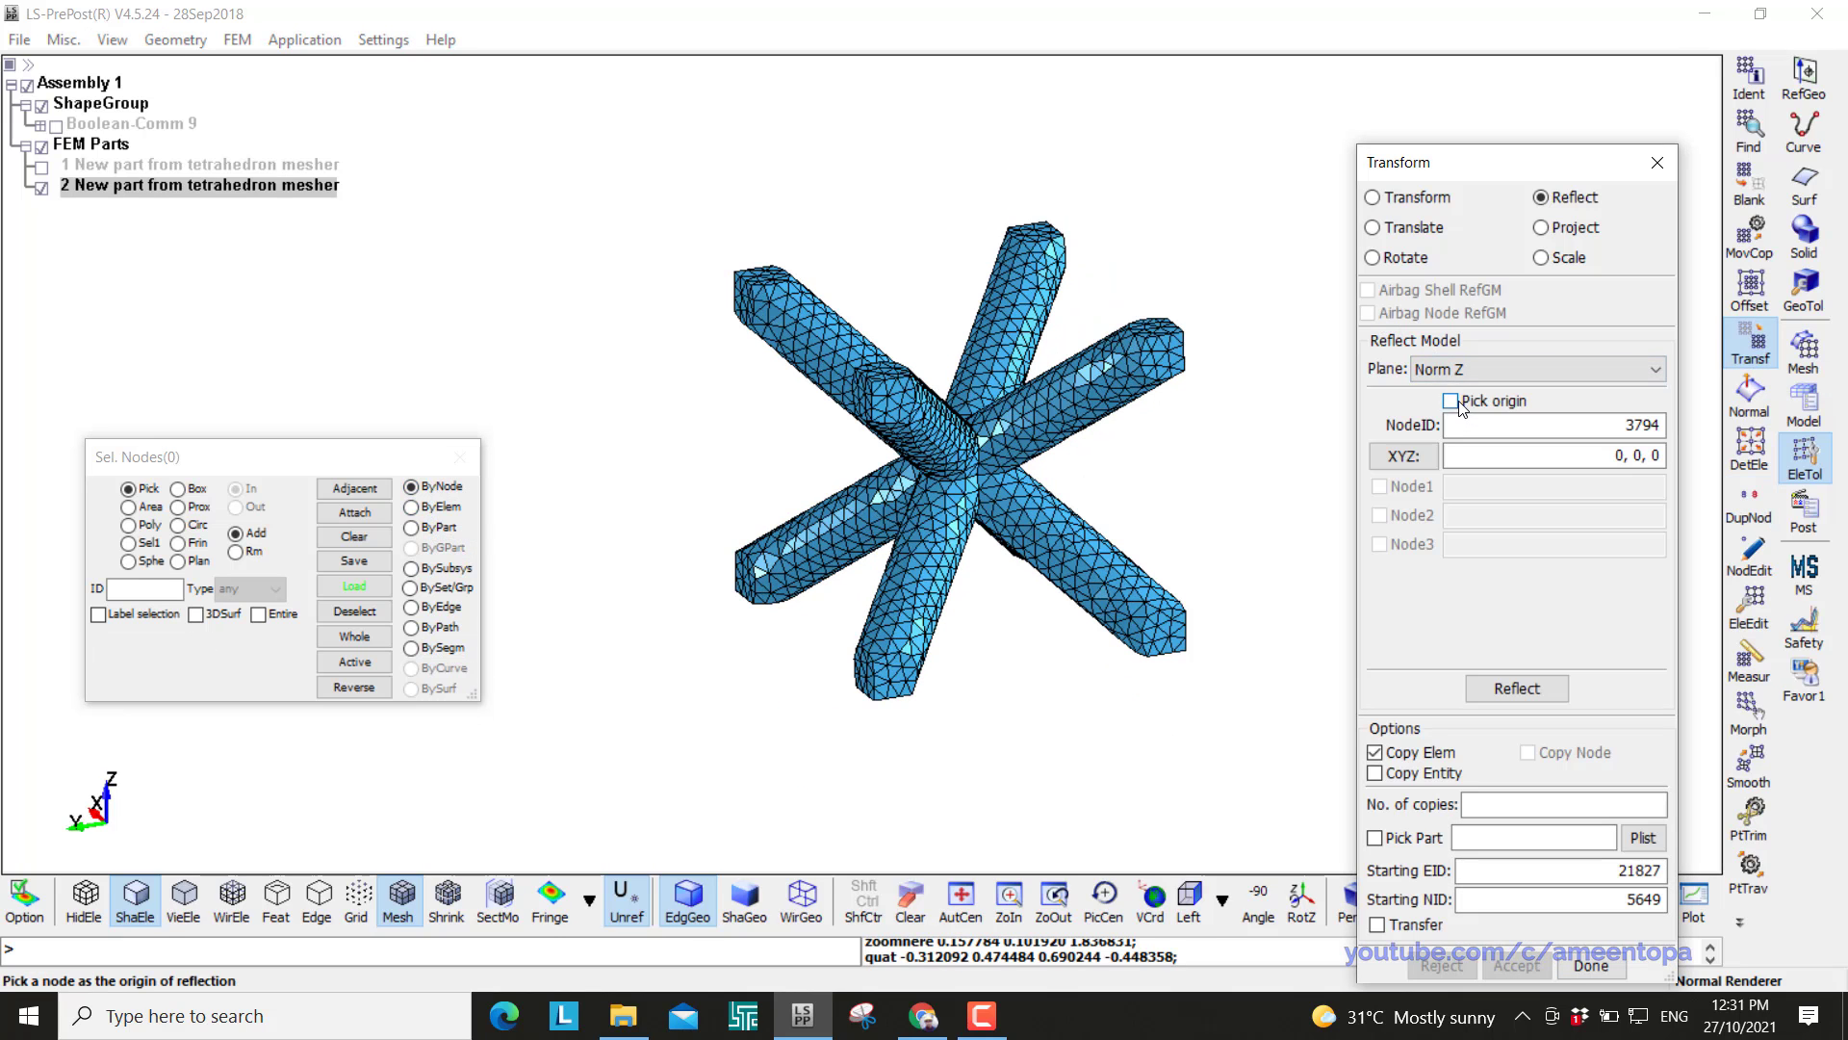
left_click(1454, 403)
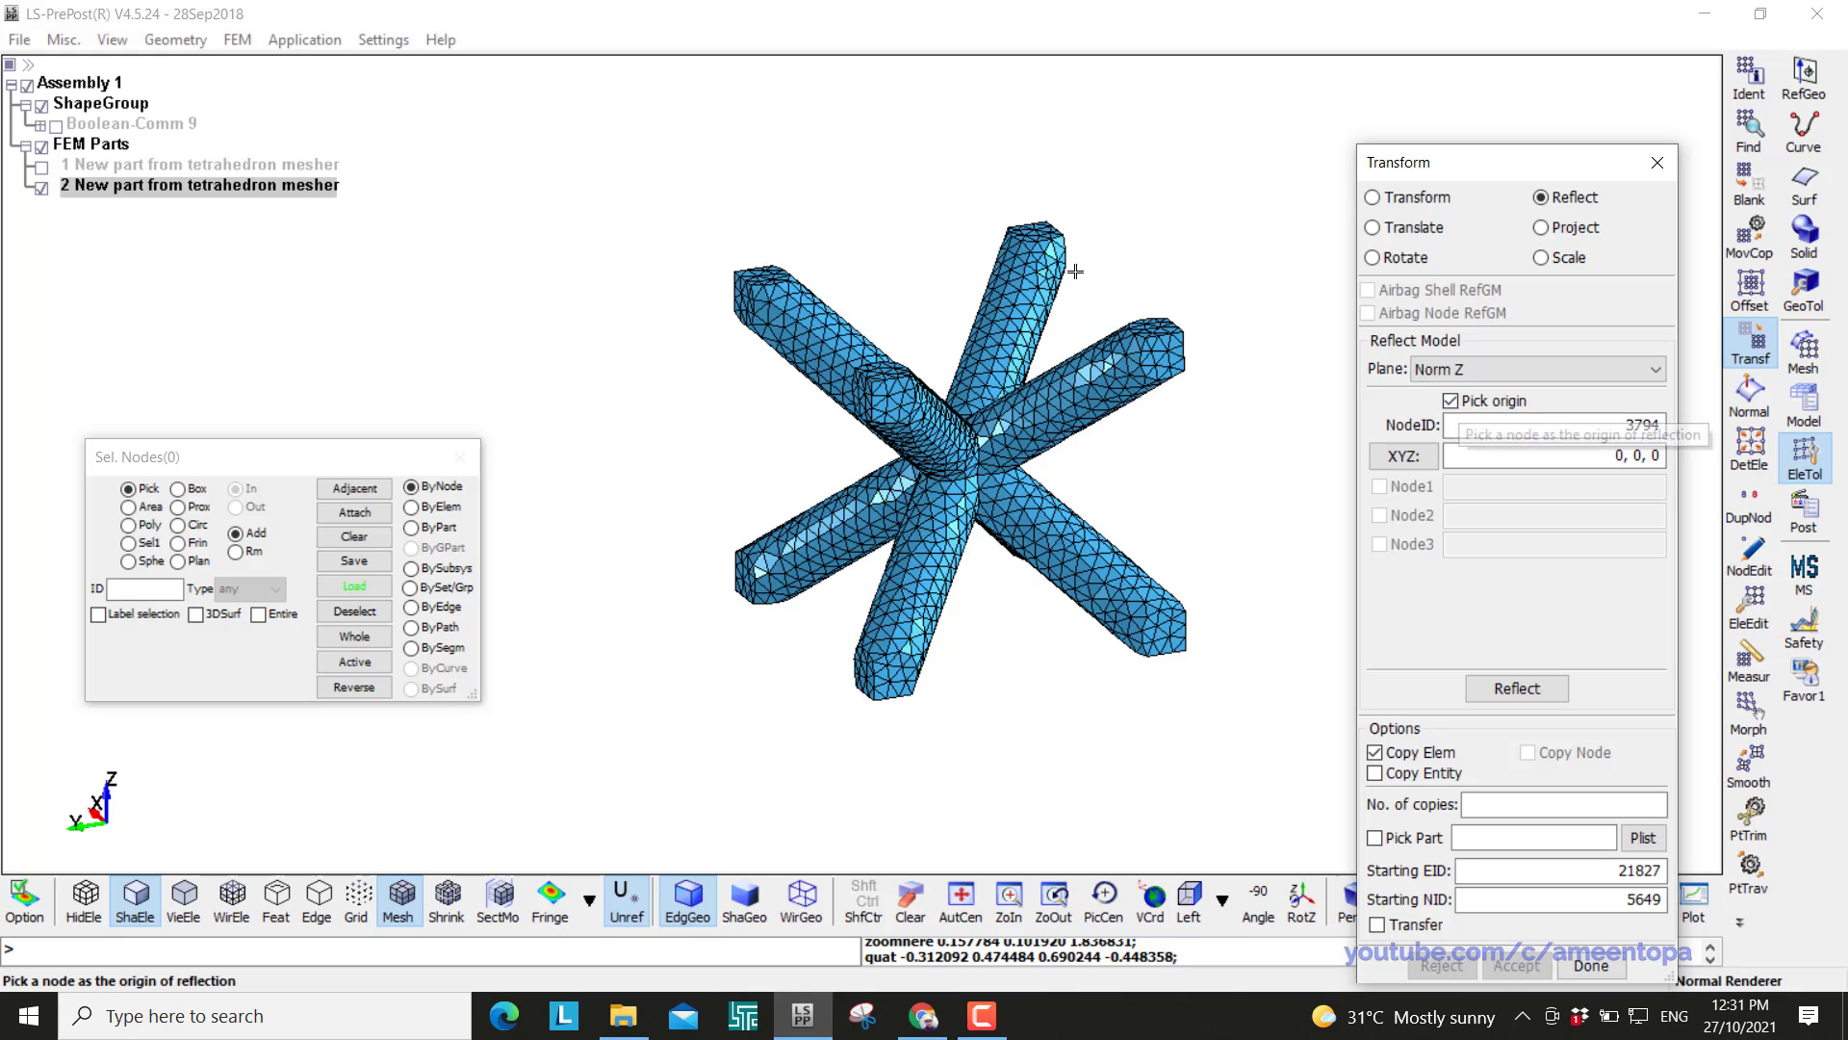
left_click(1038, 233)
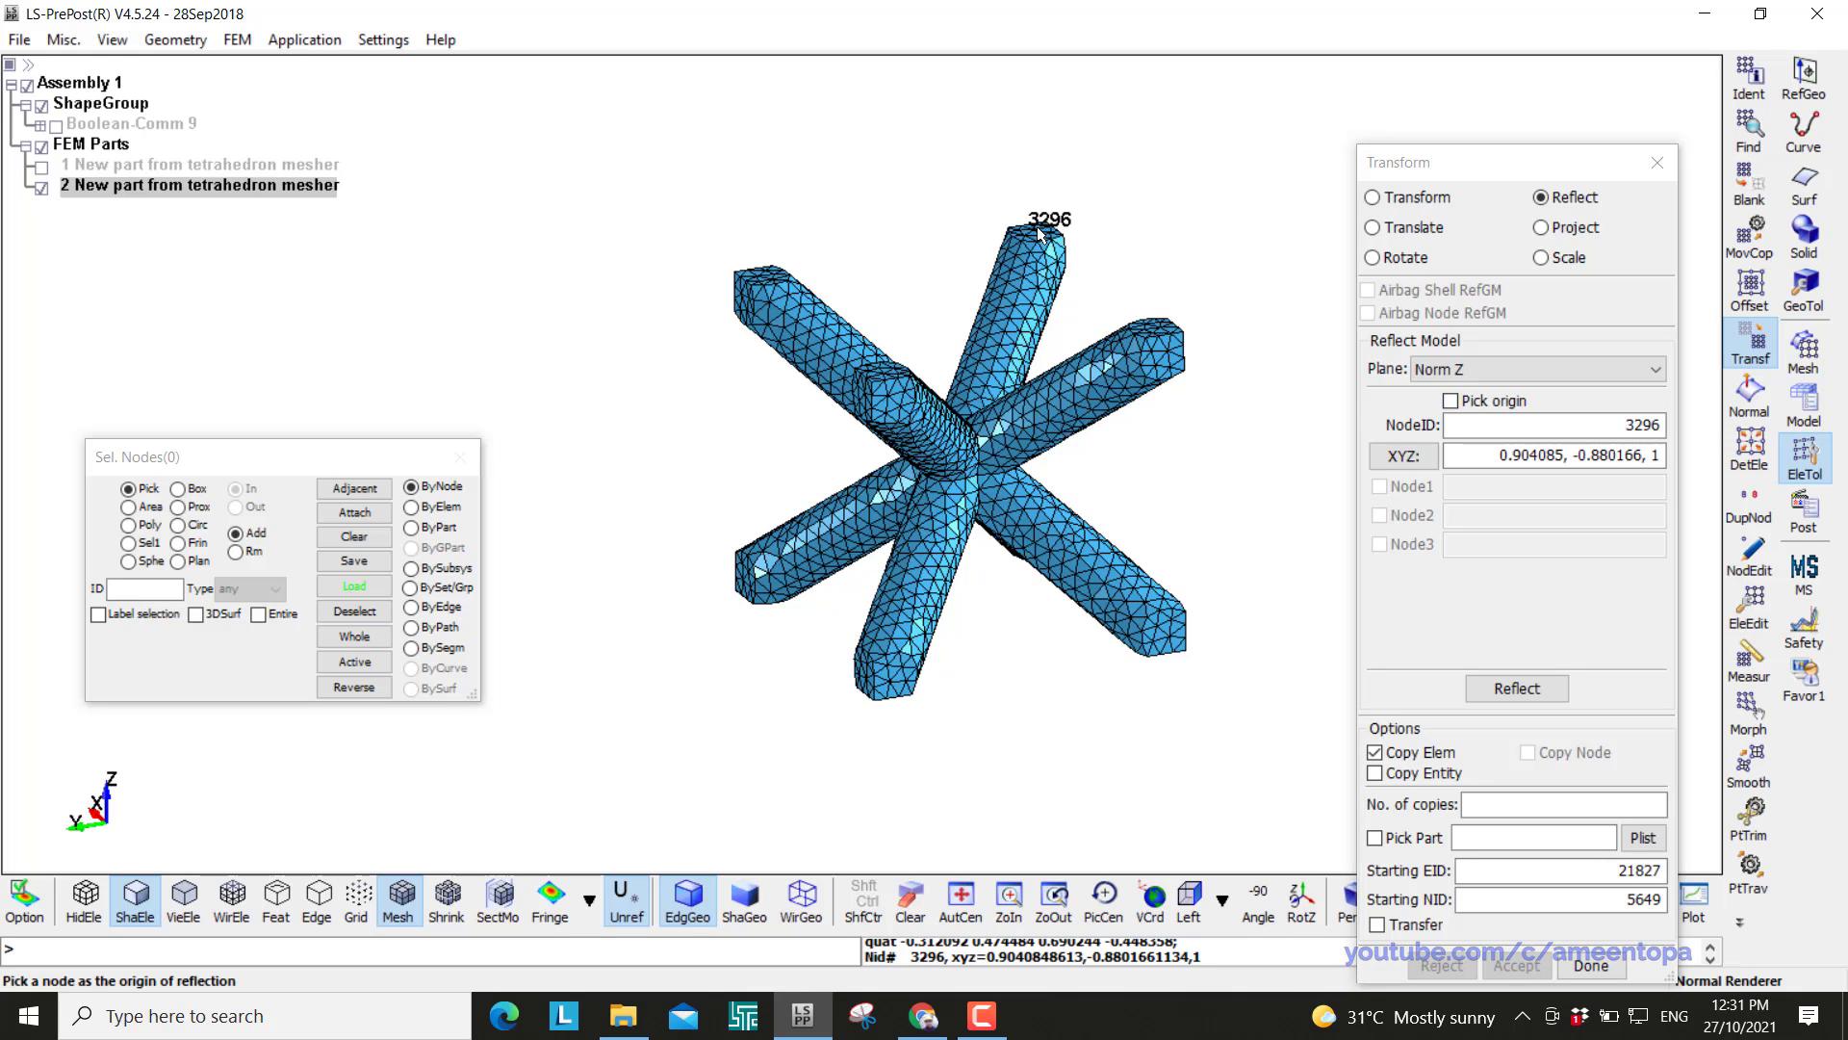
left_click(453, 530)
left_click(906, 439)
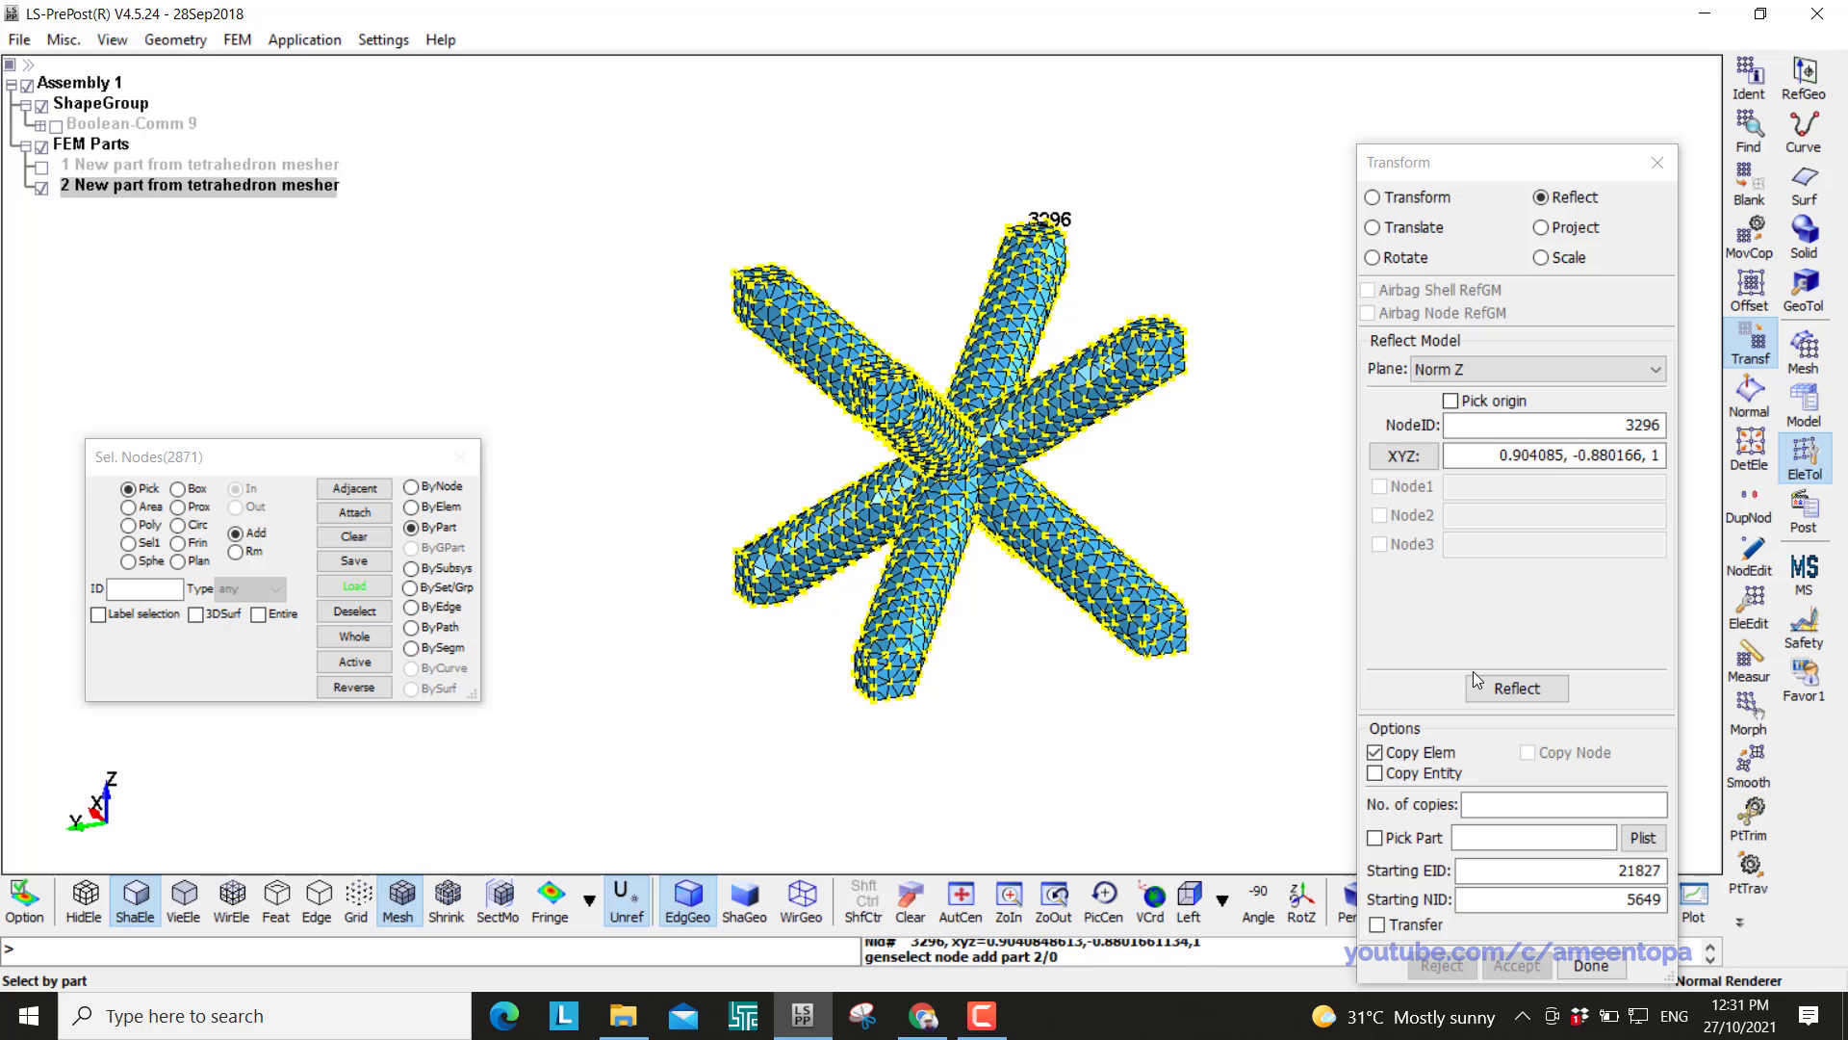
left_click(1516, 687)
scroll(967, 450, "down", 2)
scroll(968, 451, "down", 1)
middle_click_drag(968, 451, 932, 581)
Reflect the two-cell part about node 7689 to make four stacked cells, and accept
left_click(1471, 401)
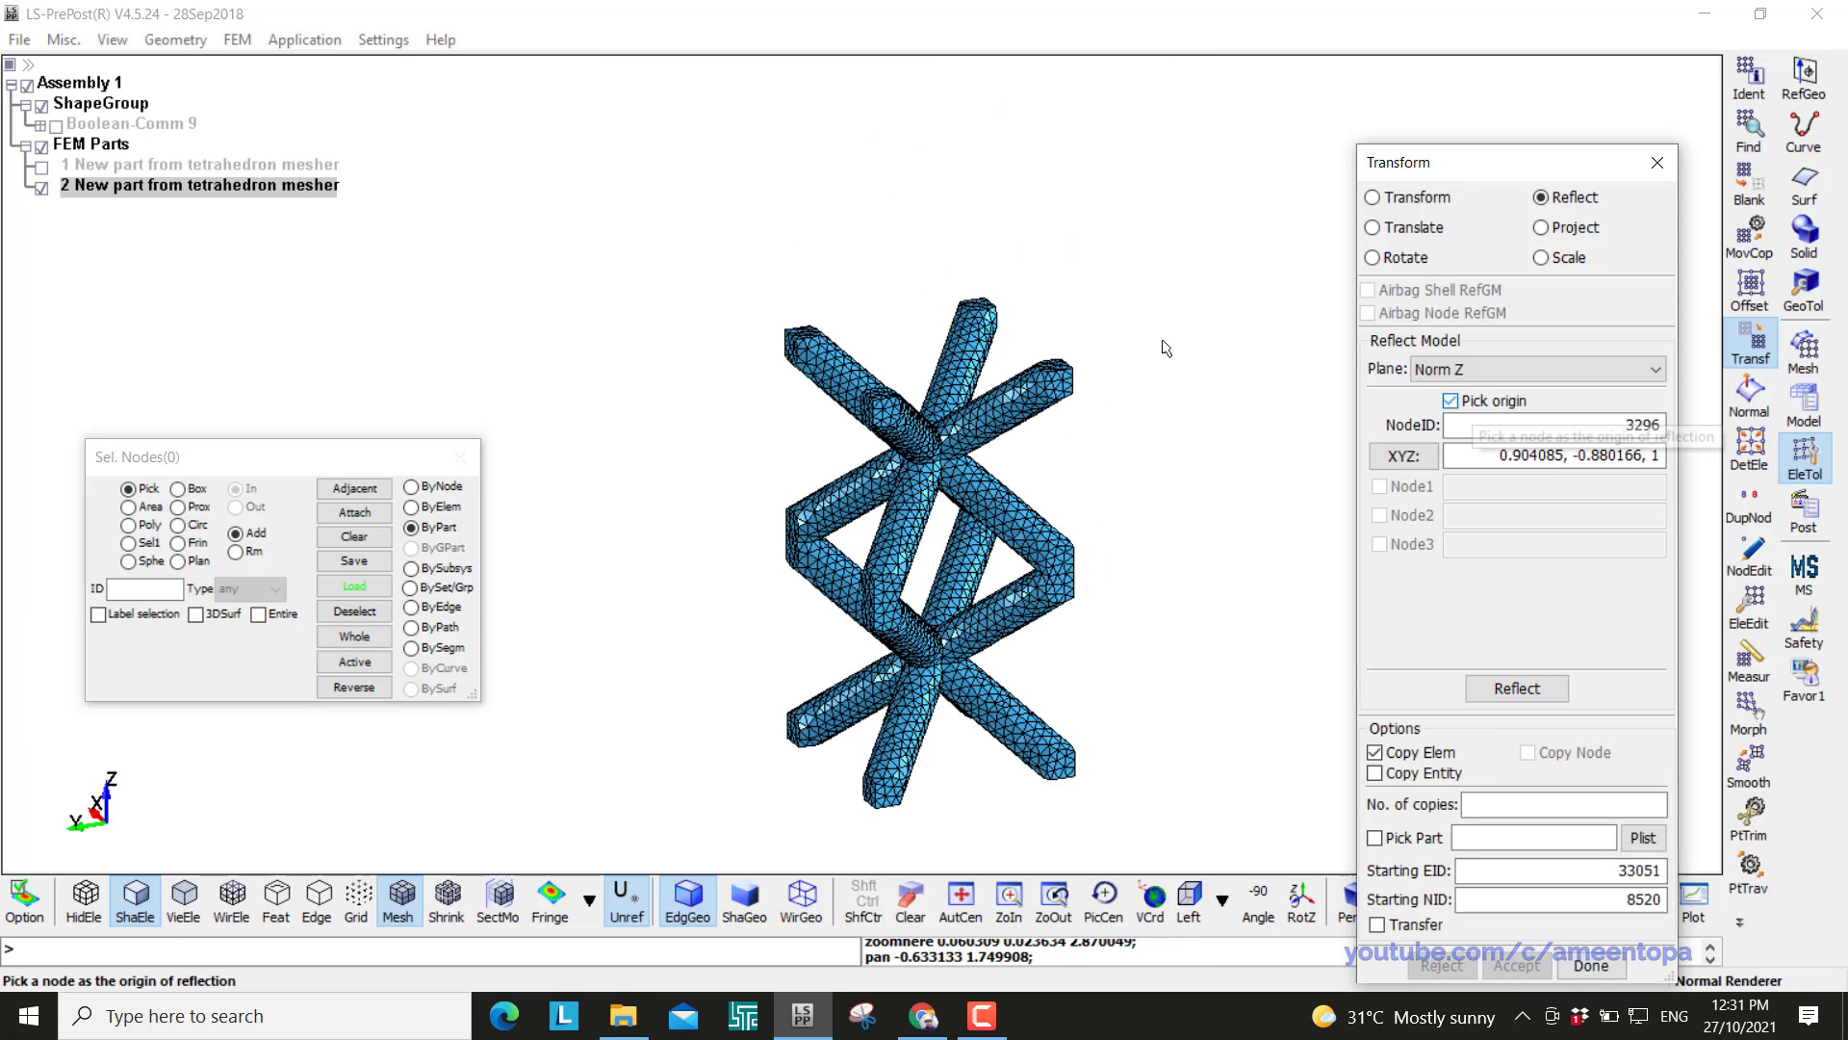
scroll(1141, 340, "up", 3)
left_click(896, 318)
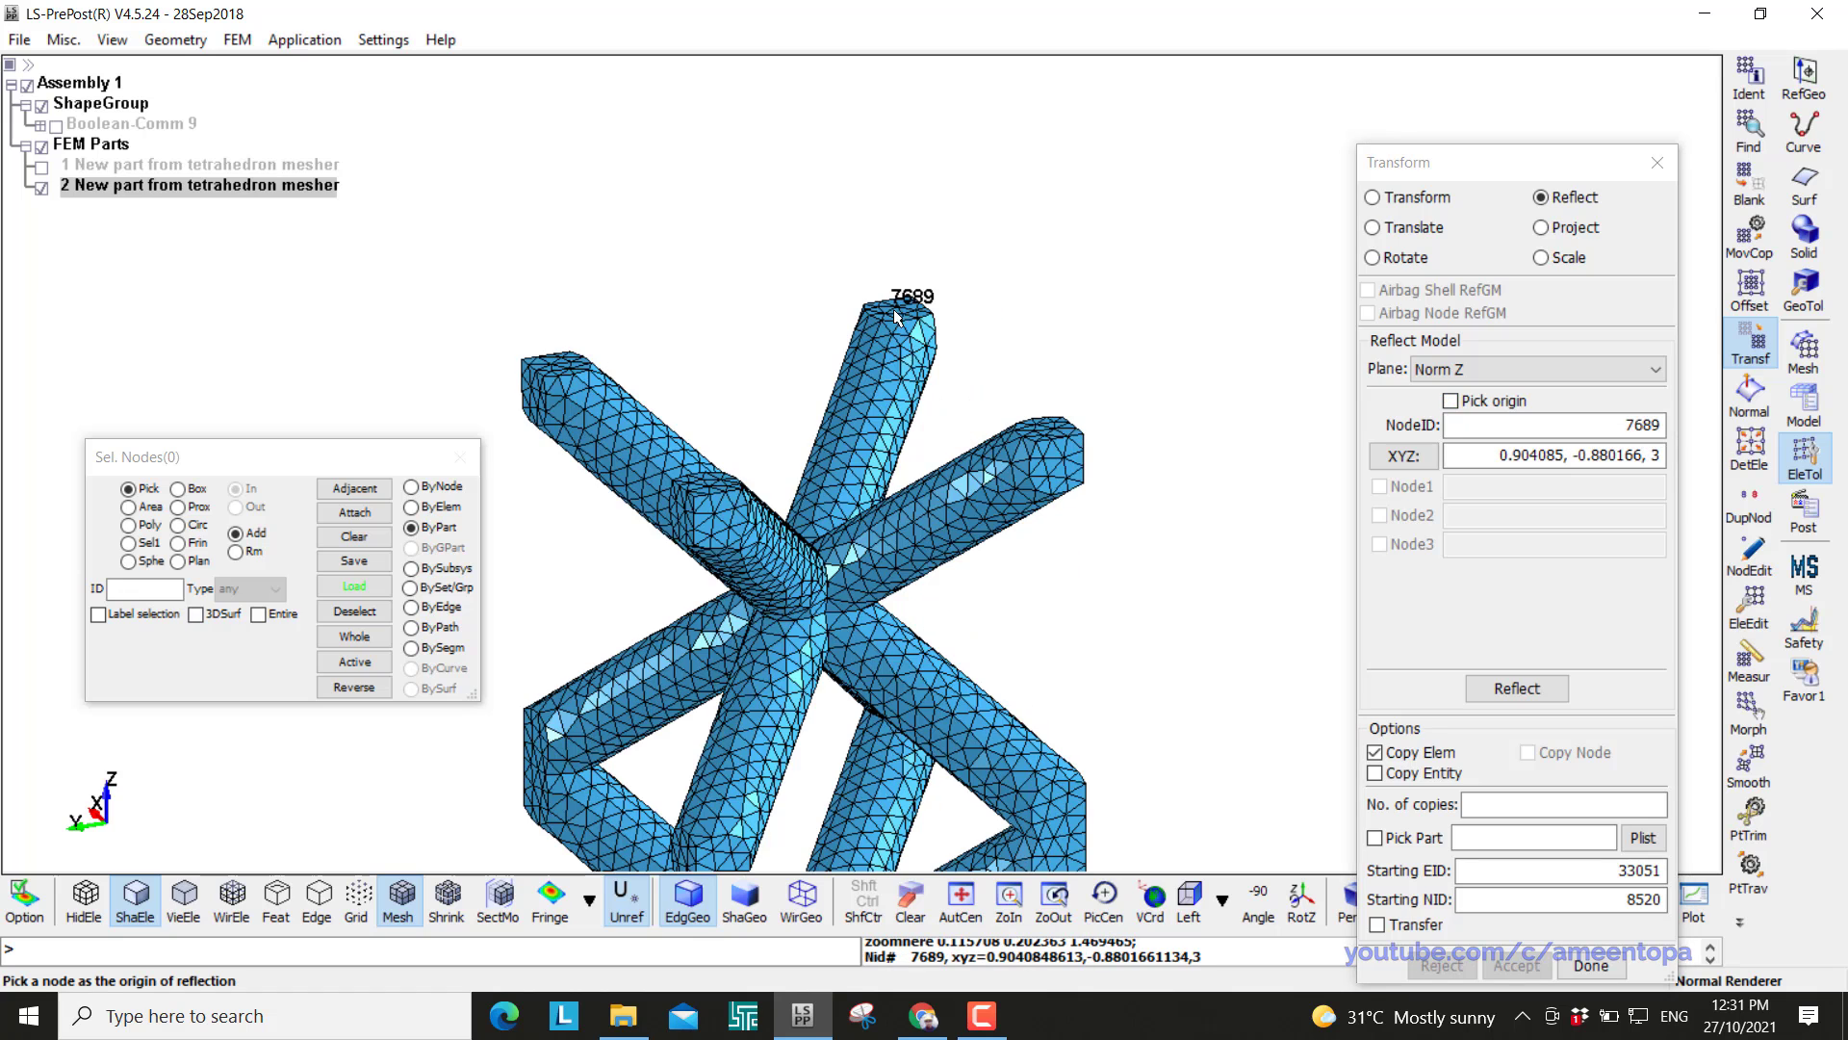
left_click(847, 521)
scroll(1122, 582, "down", 2)
left_click(1517, 687)
scroll(1194, 481, "down", 2)
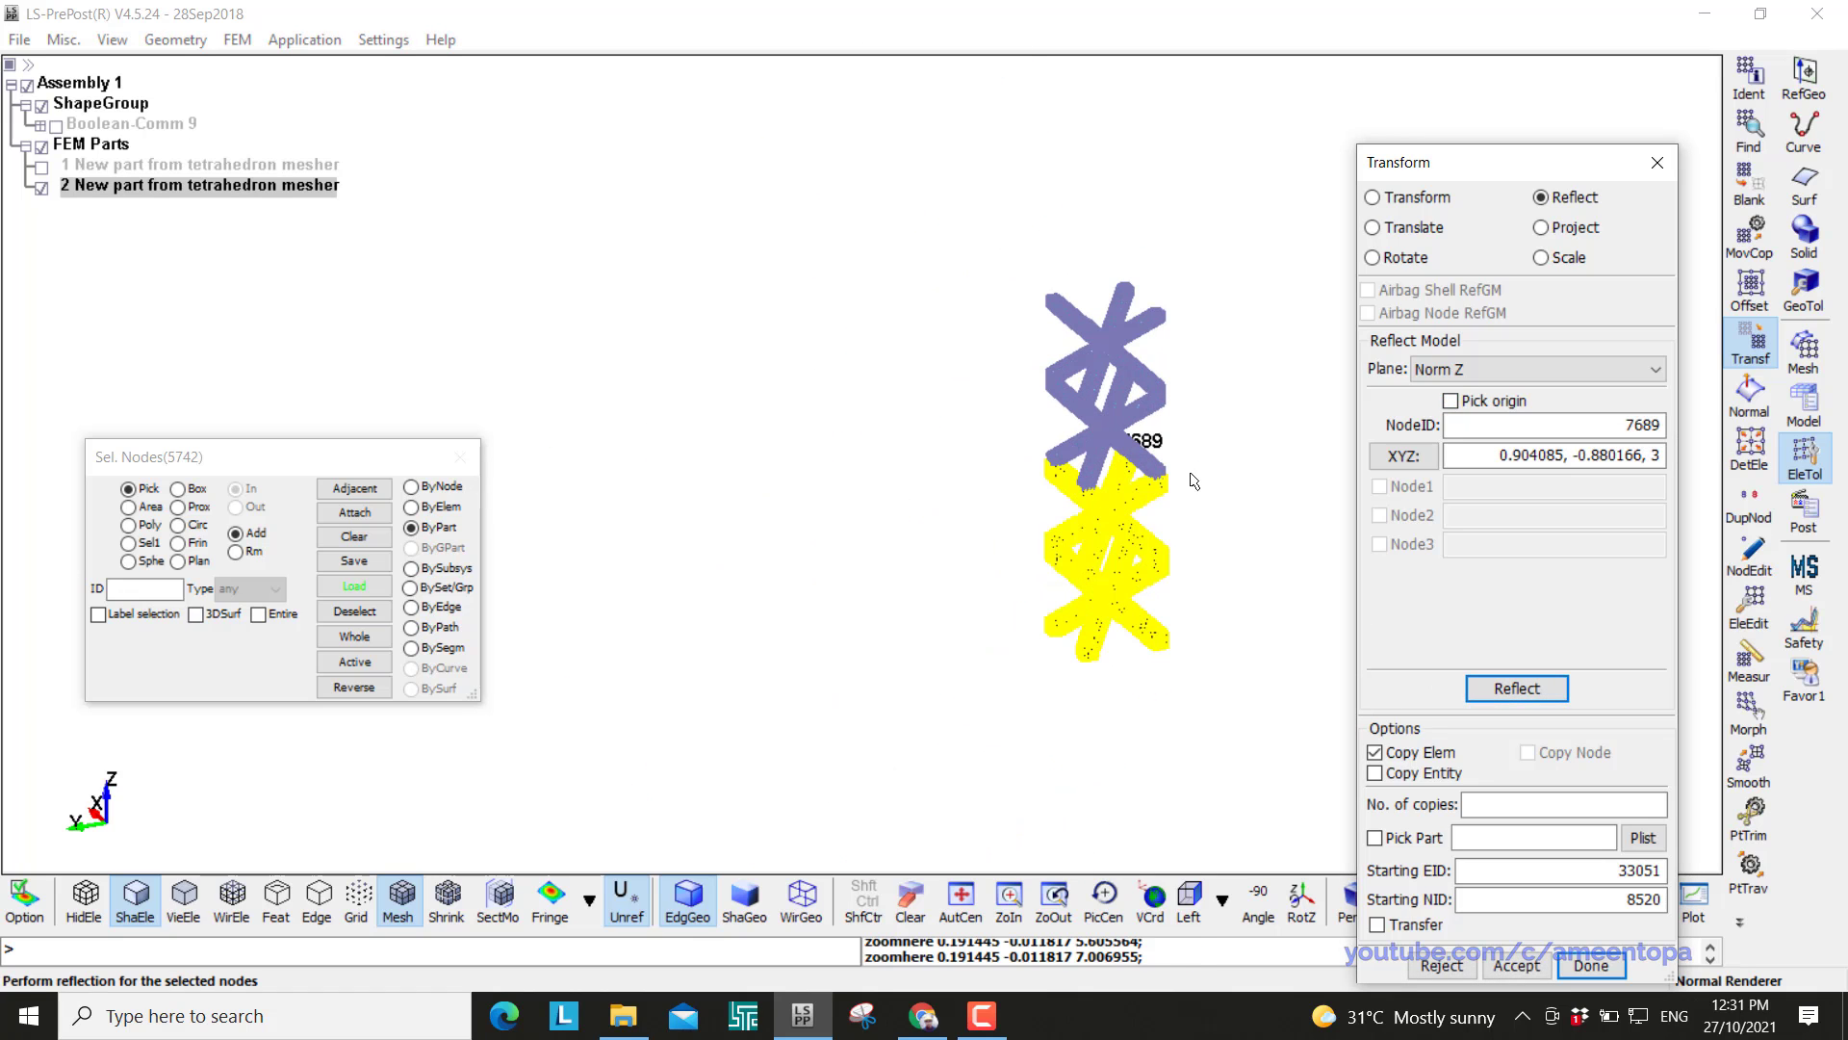
left_click(1516, 964)
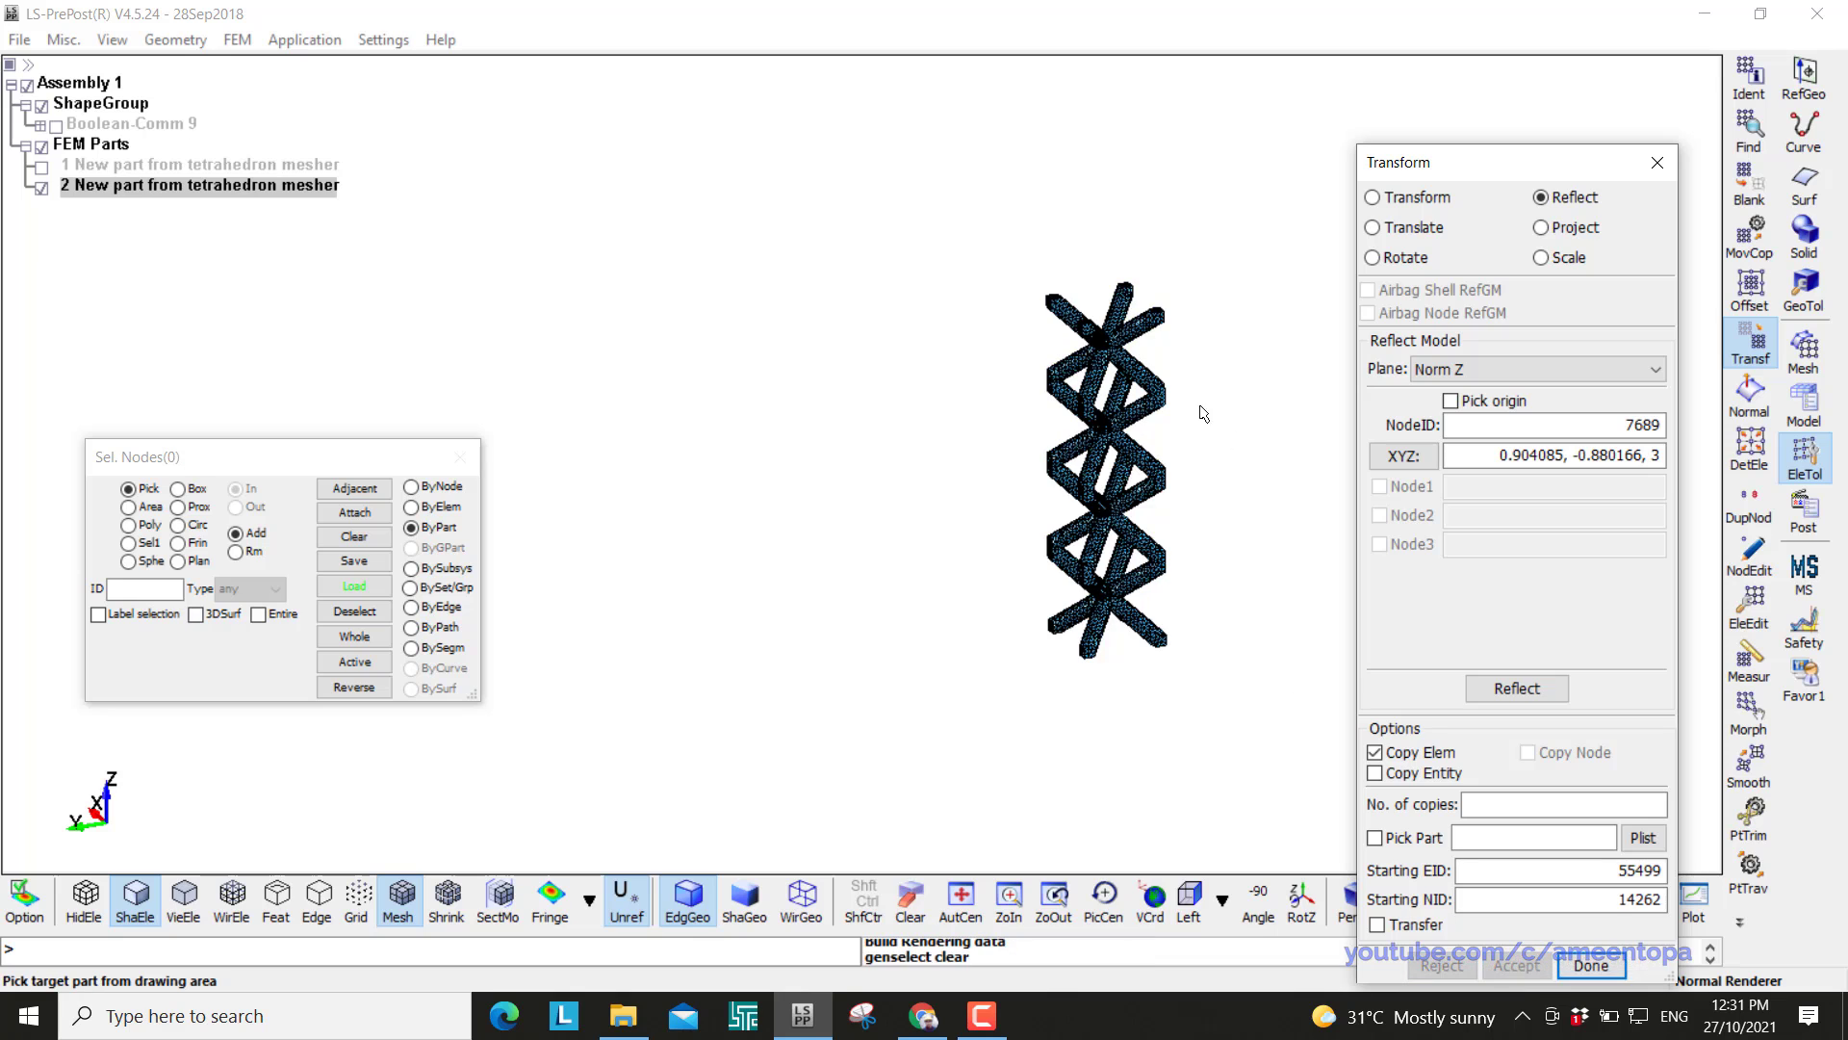
scroll(963, 289, "up", 4)
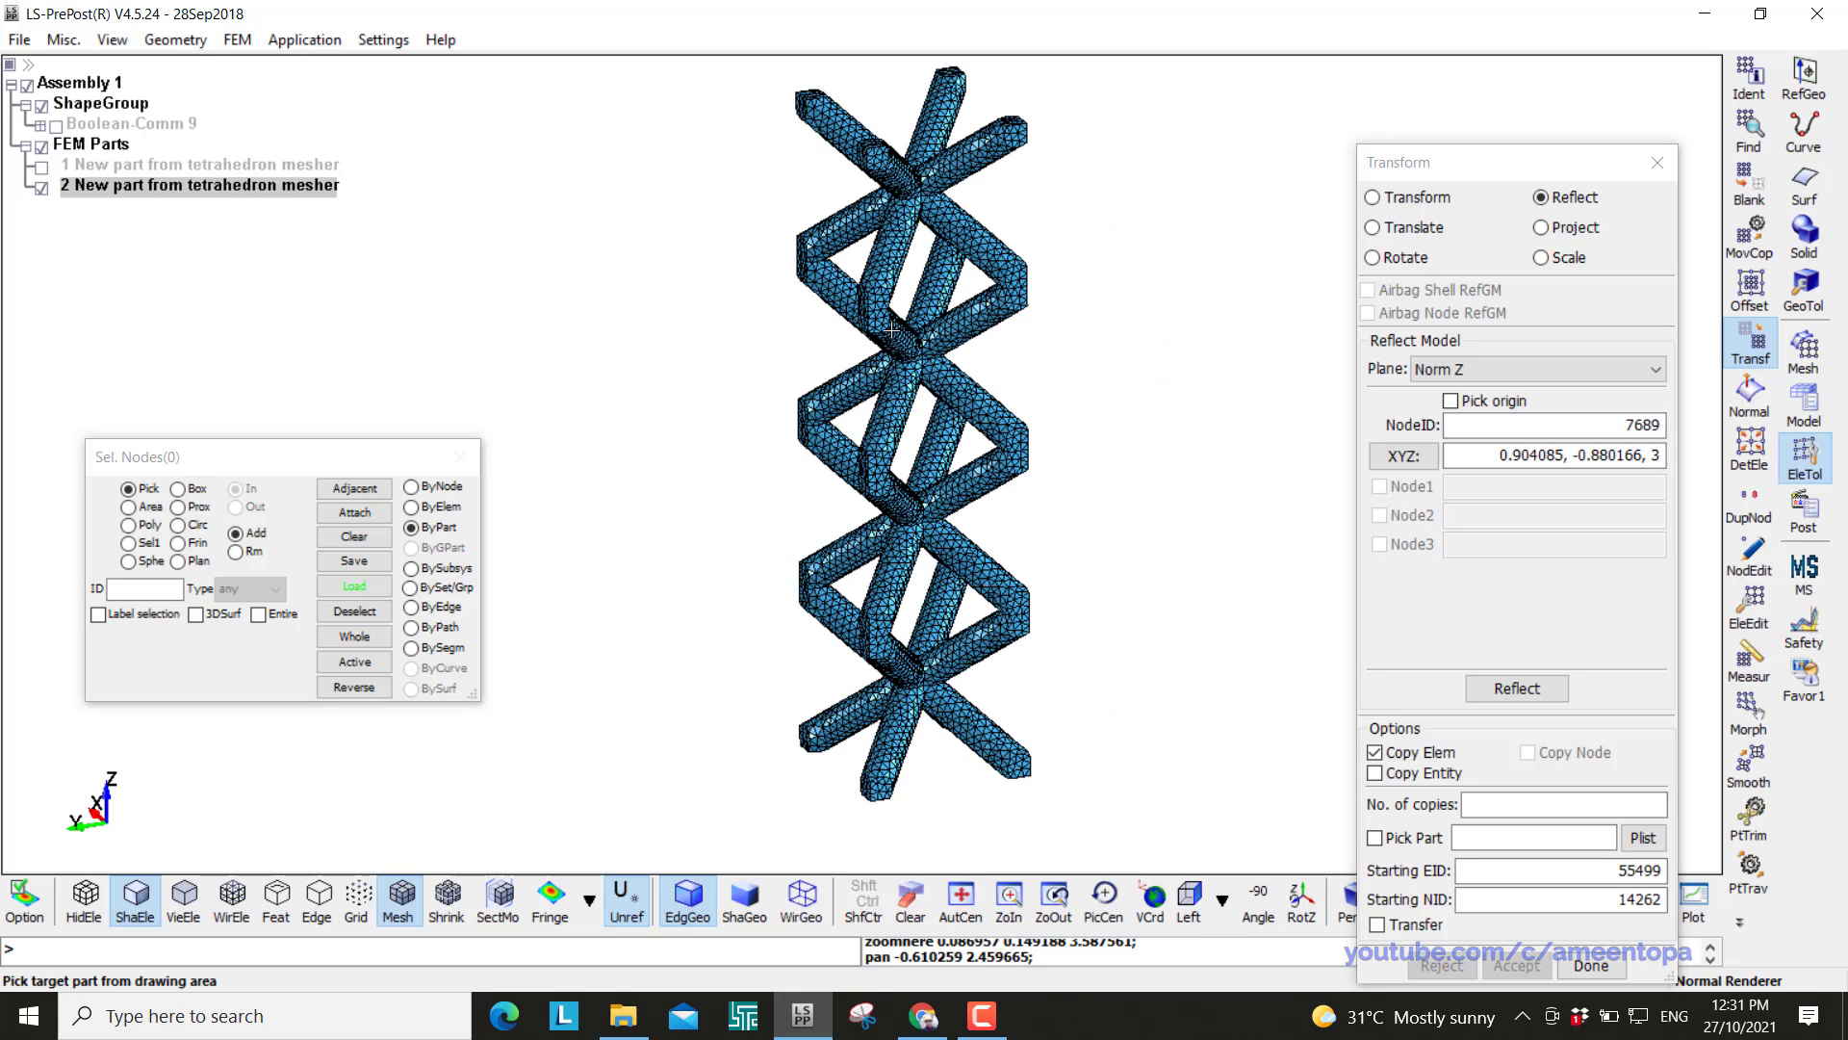
Reflect the four-cell column across a Norm X plane through node 5141
left_click(892, 329)
left_click(1430, 370)
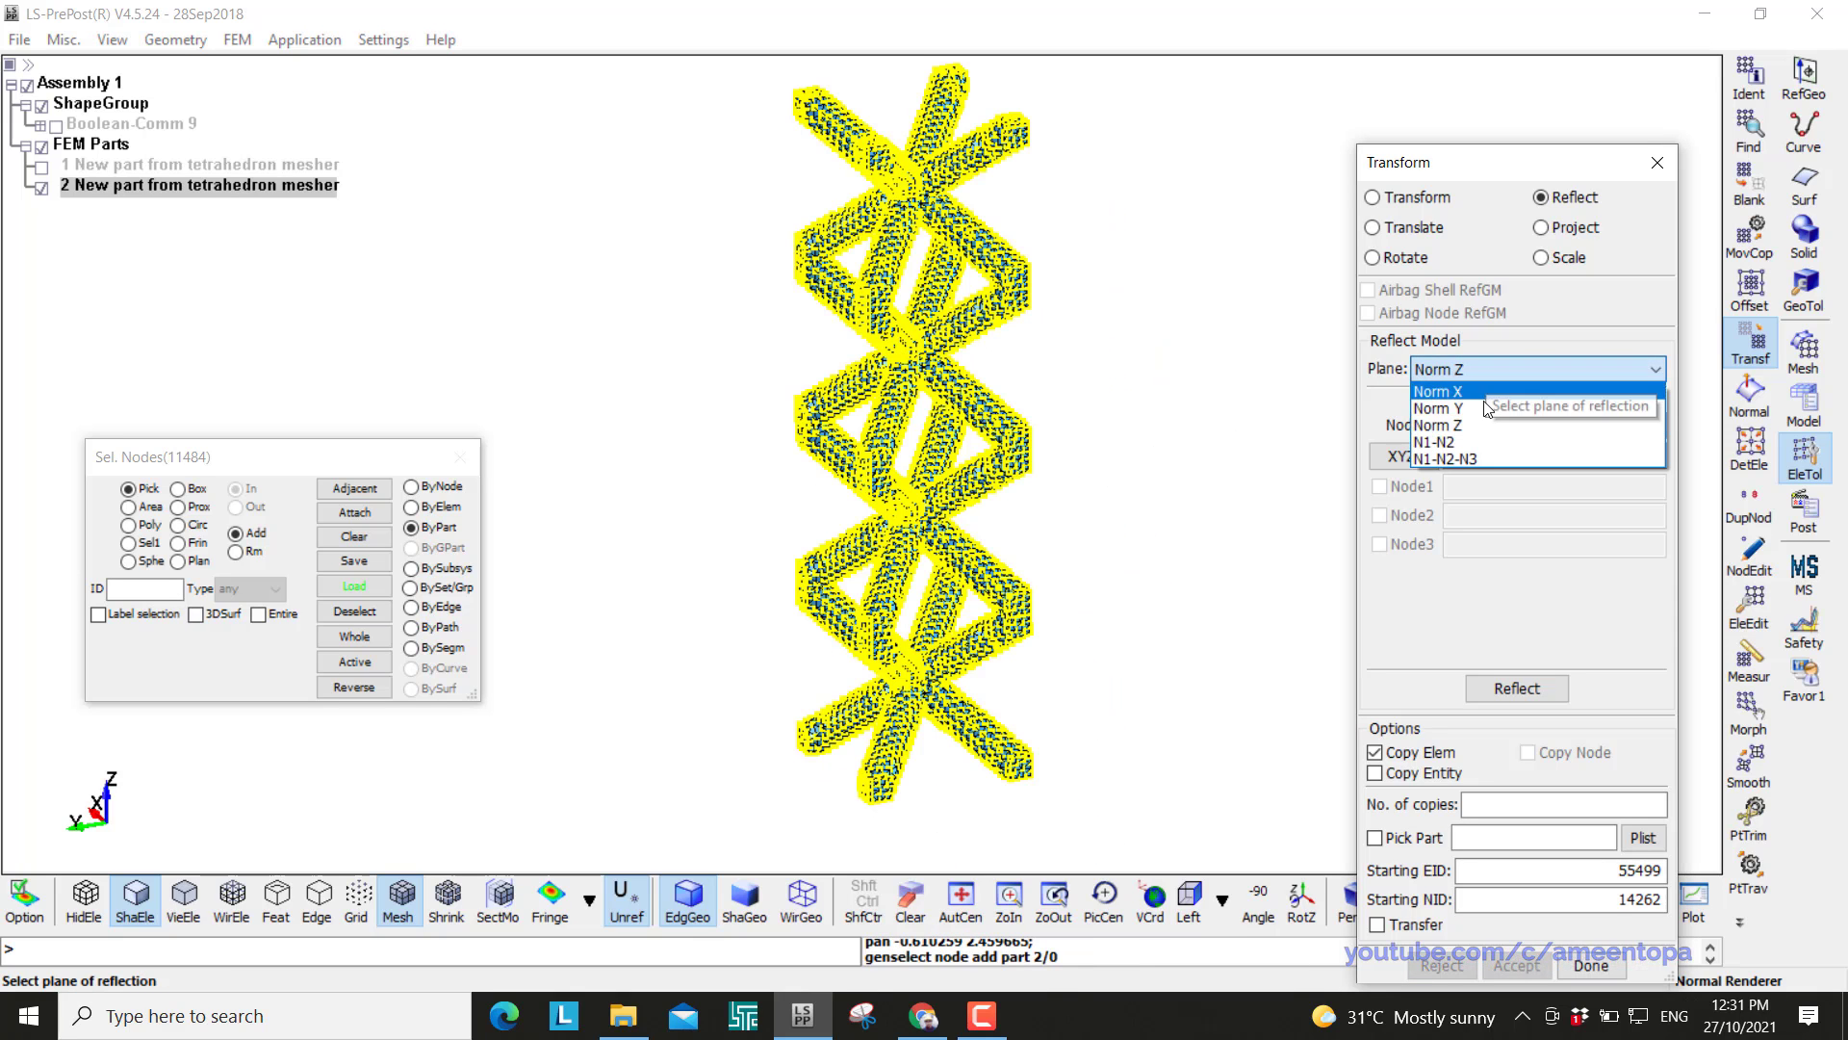
left_click(1422, 428)
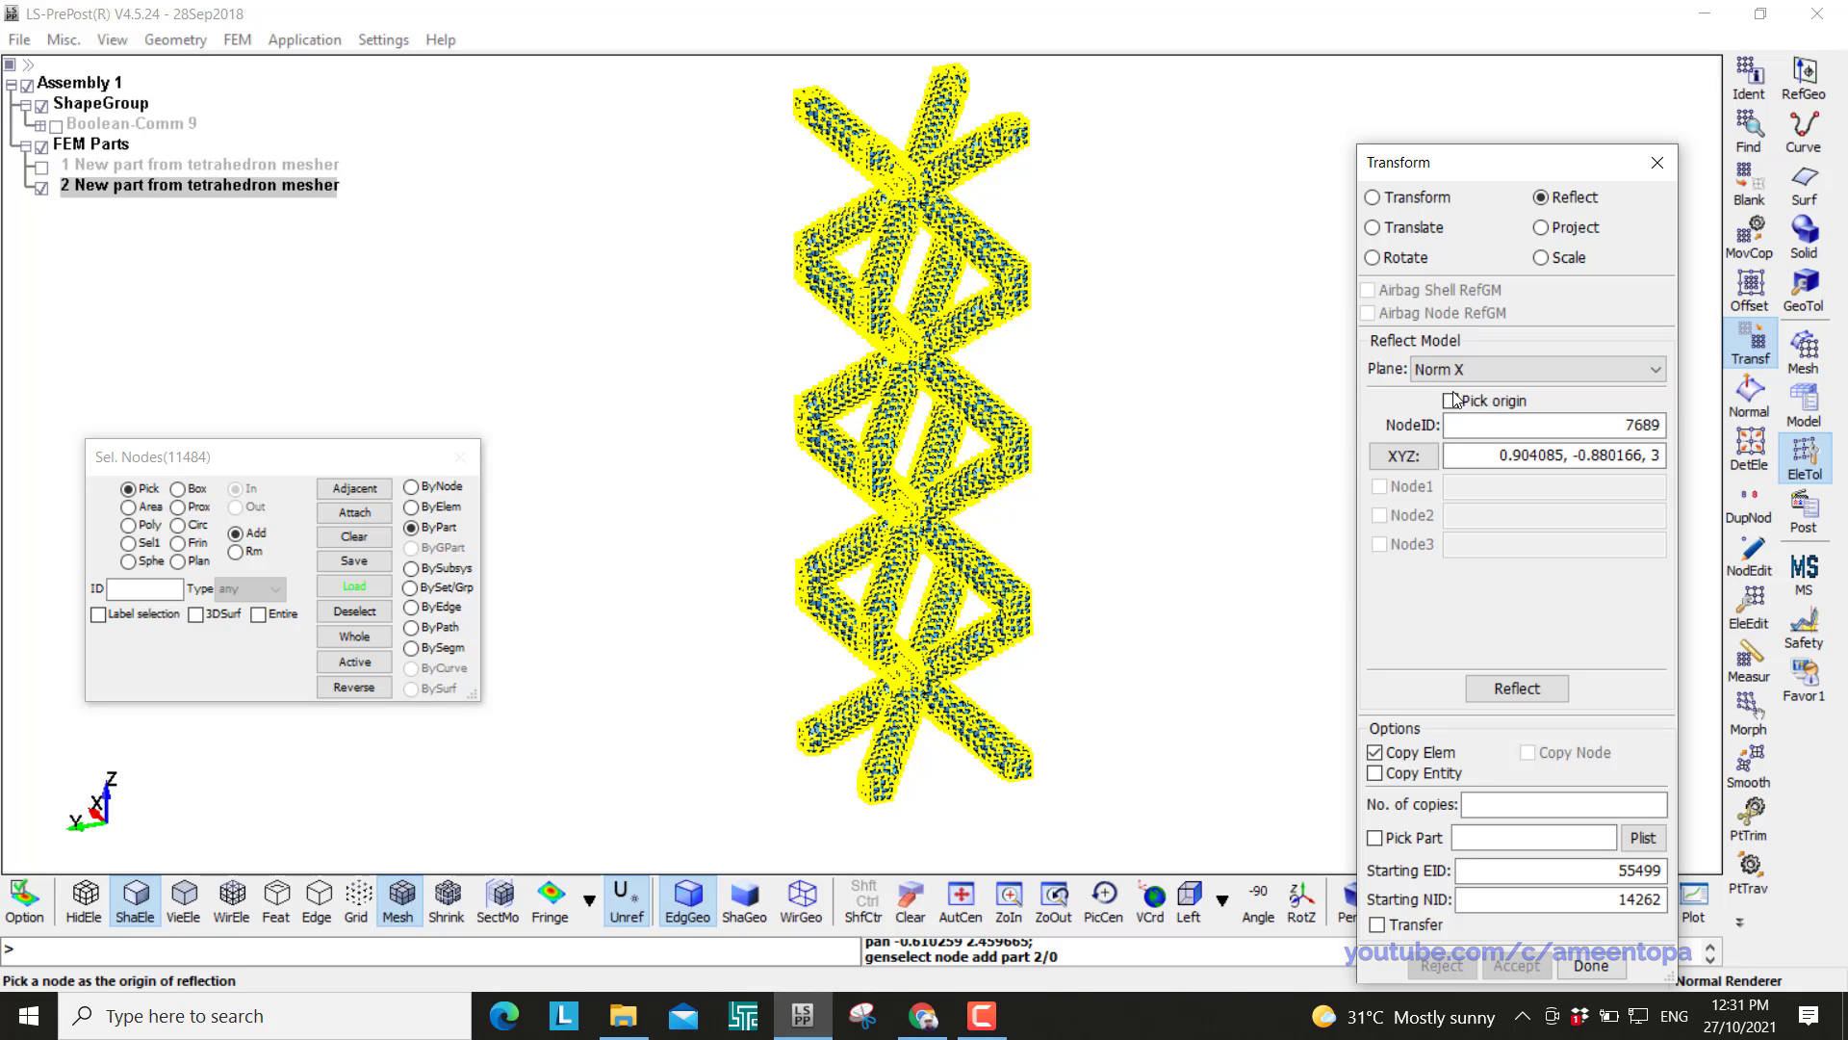
left_click(1452, 401)
scroll(916, 751, "up", 5)
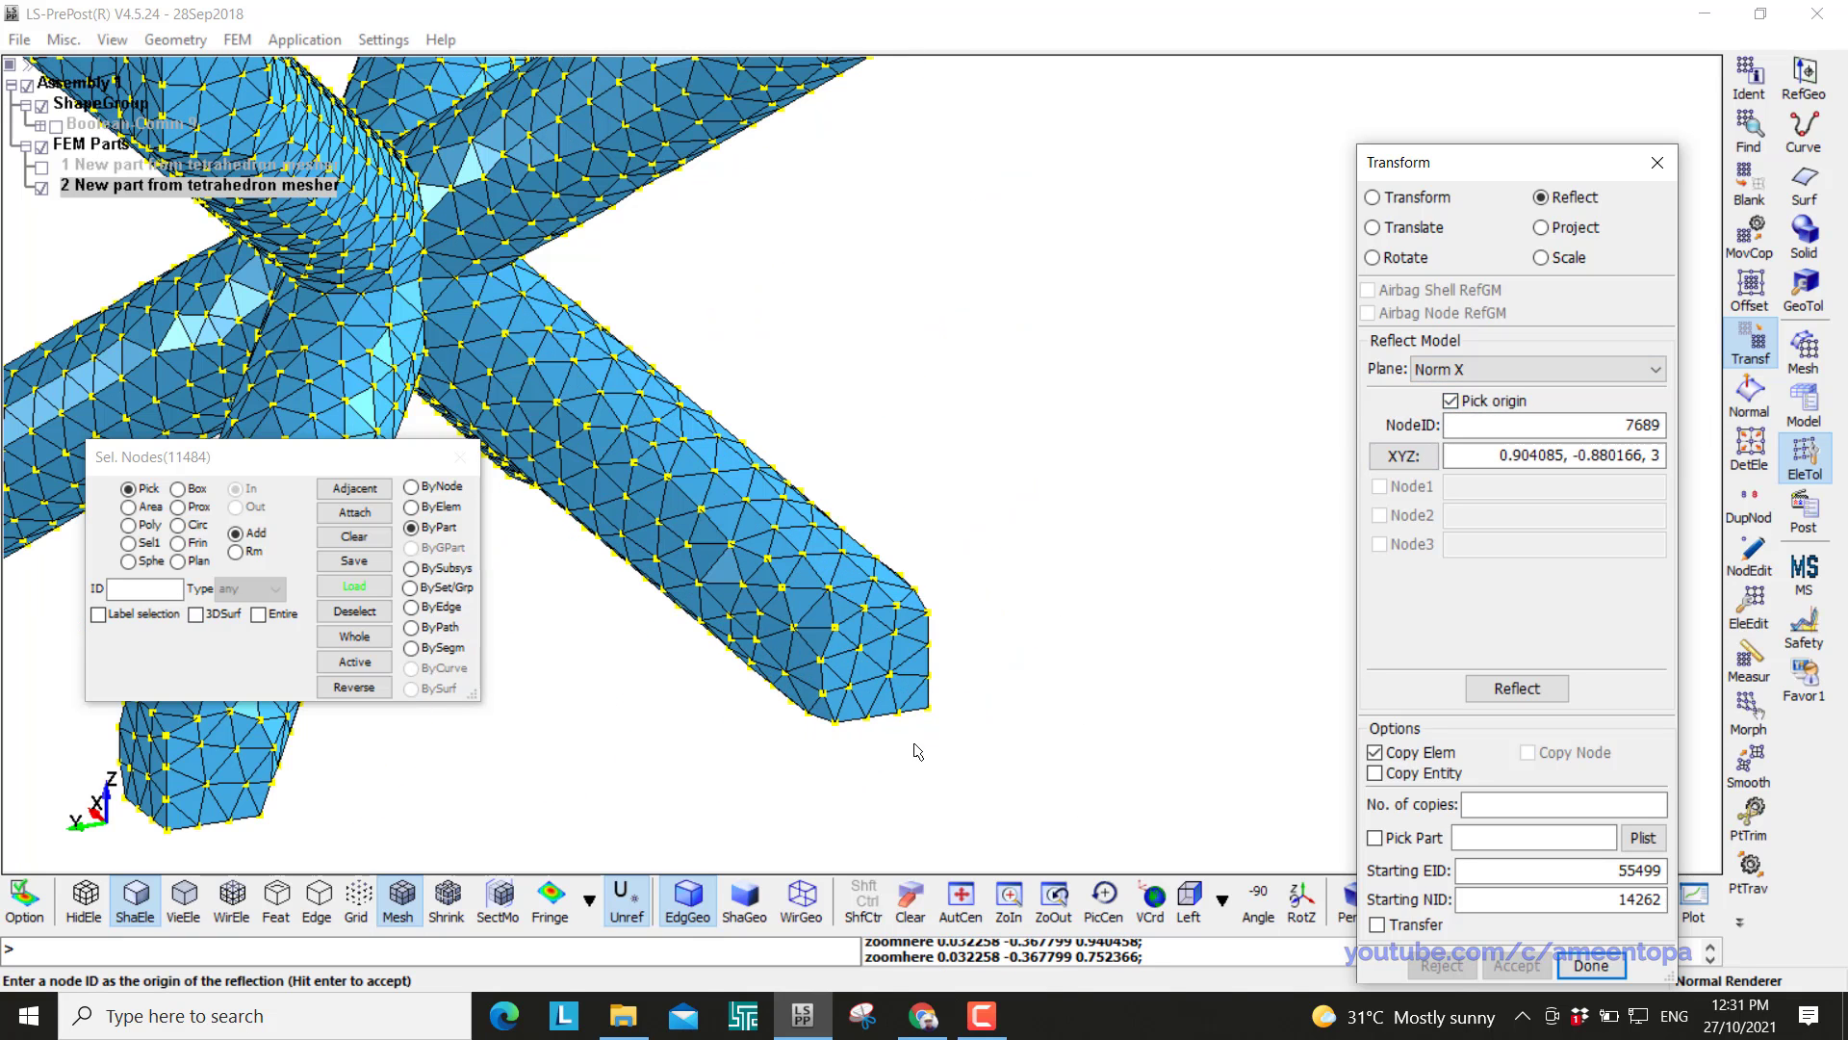
left_click(927, 651)
scroll(926, 650, "down", 5)
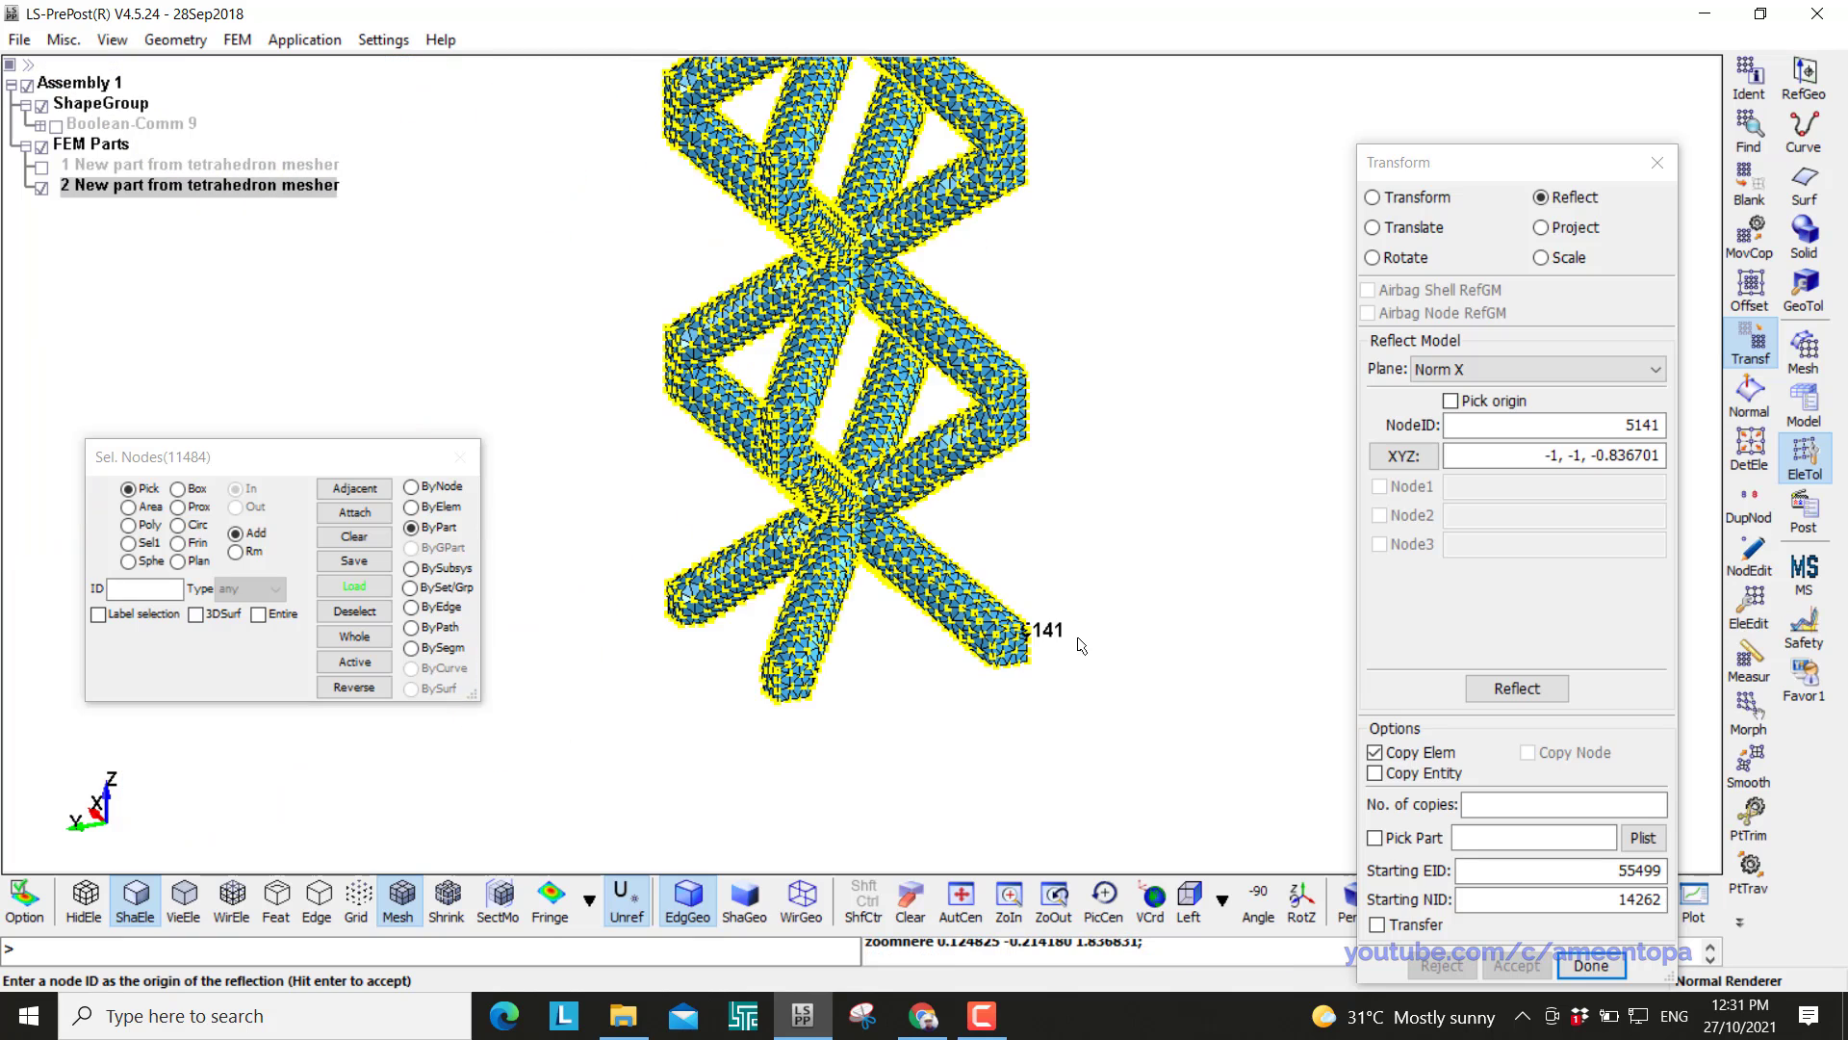
left_click(1530, 689)
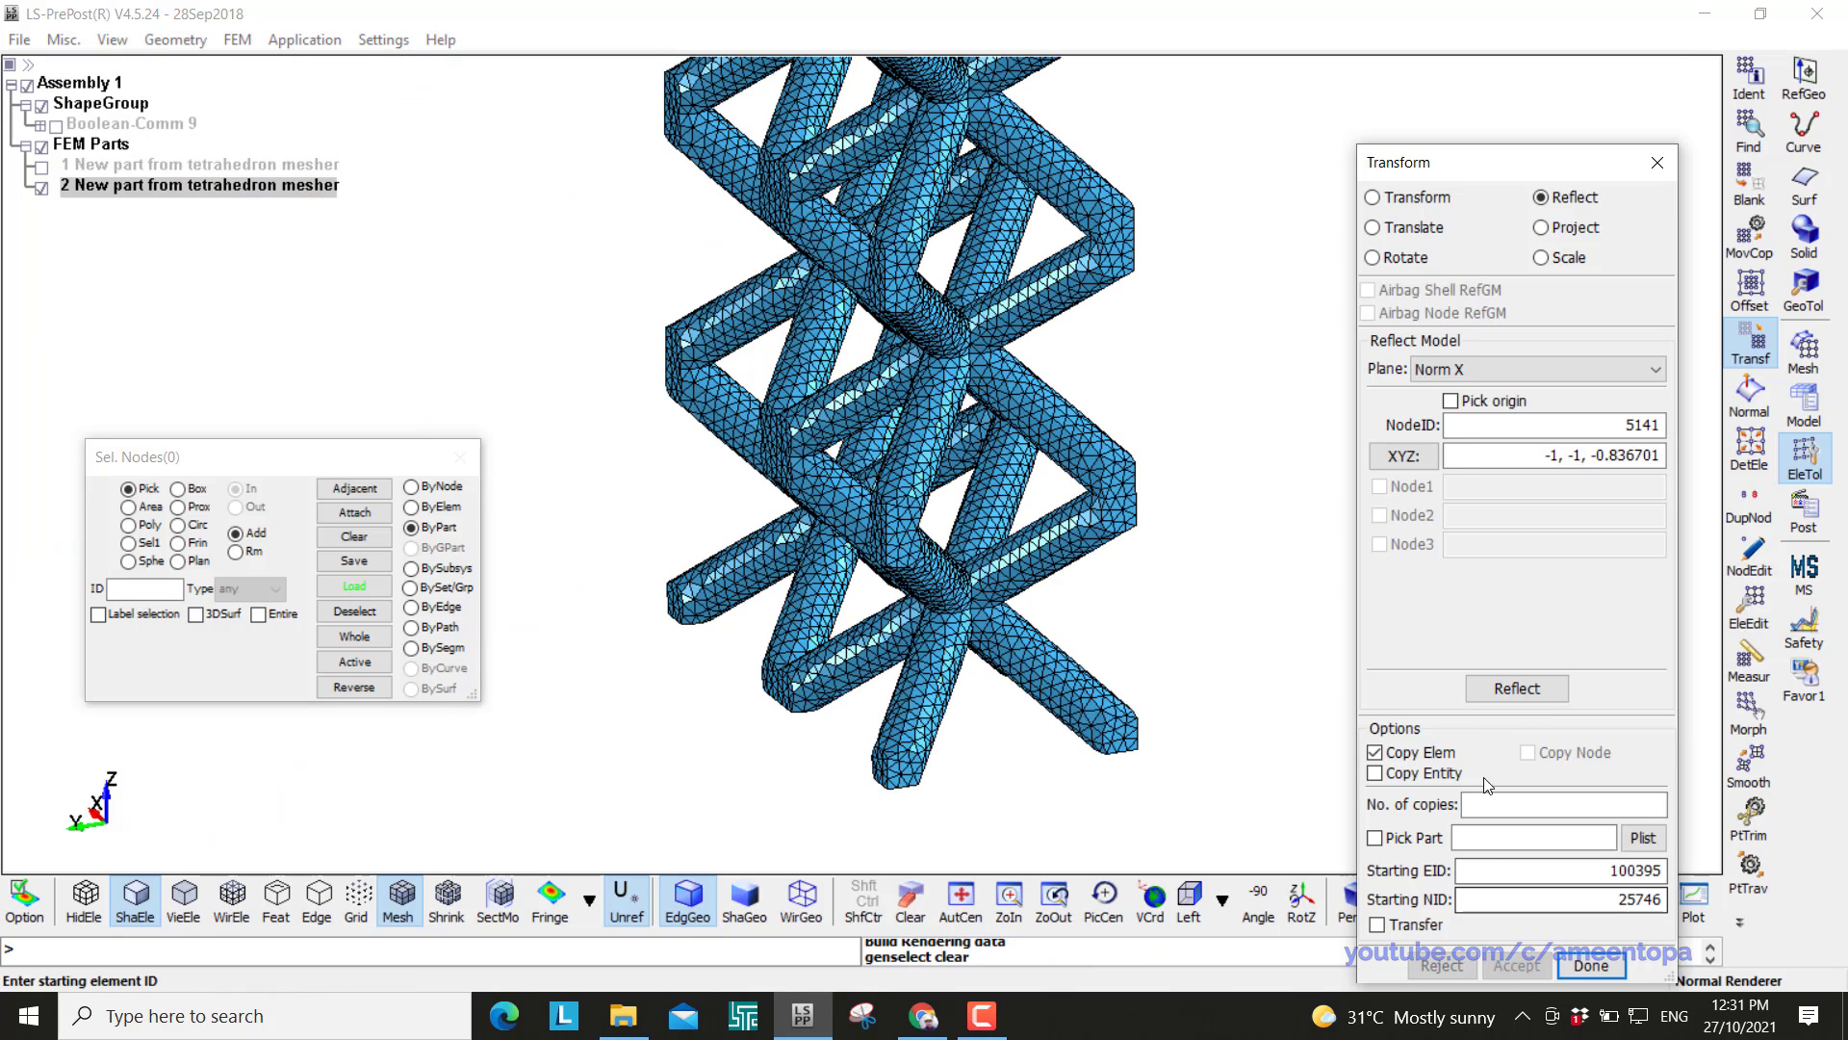
Reflect the whole meshed part across the X plane through node 16298
left_click(1450, 402)
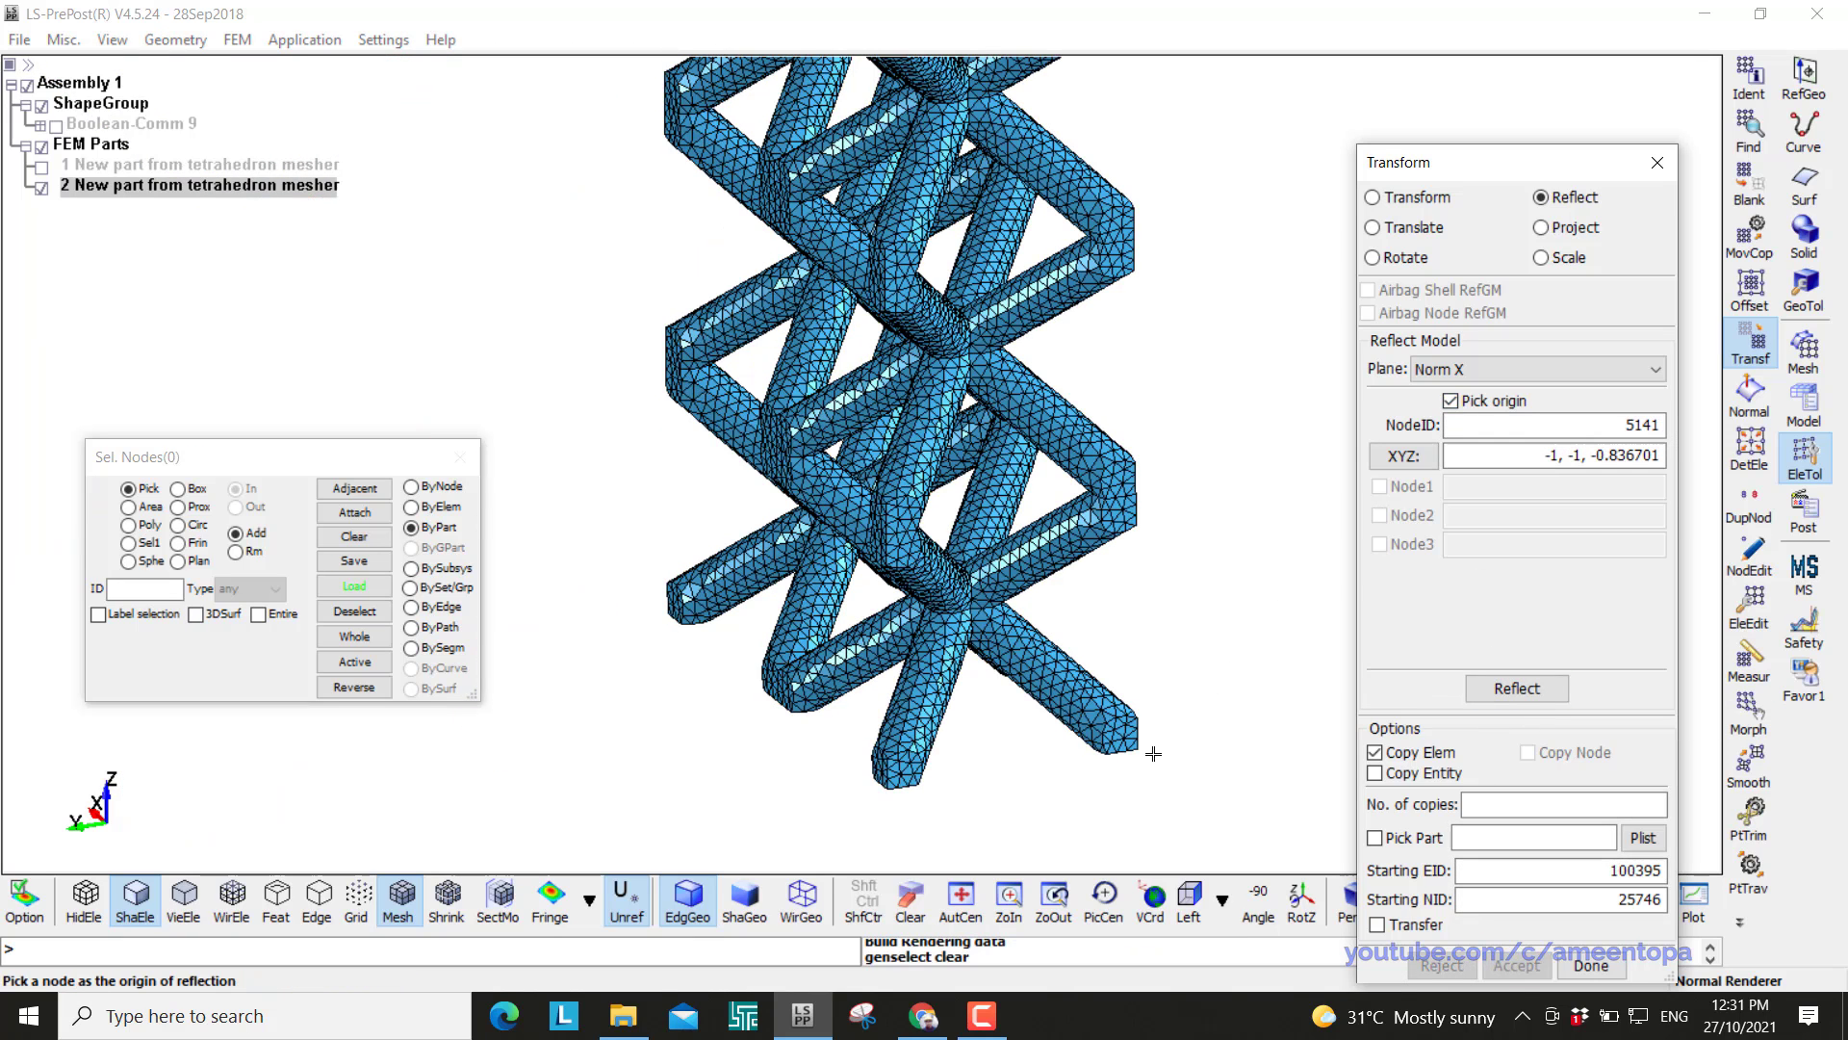
left_click(1122, 747)
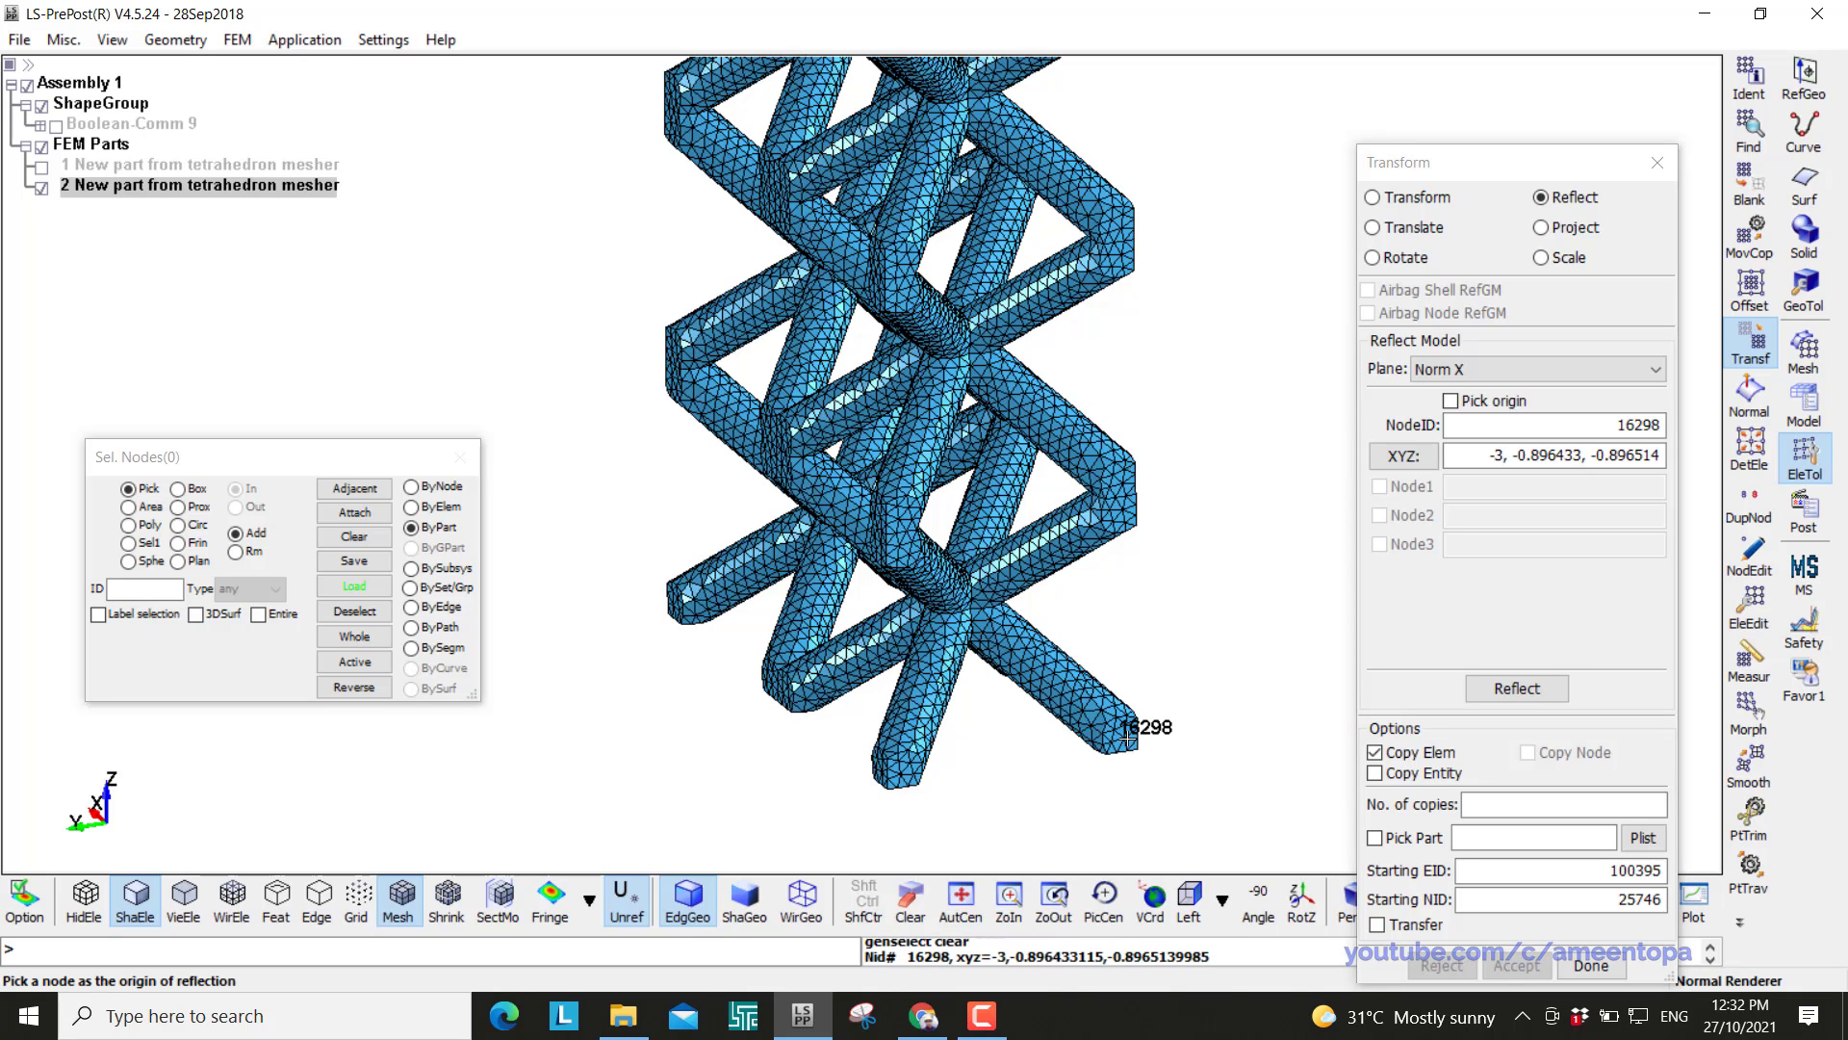
left_click(798, 455)
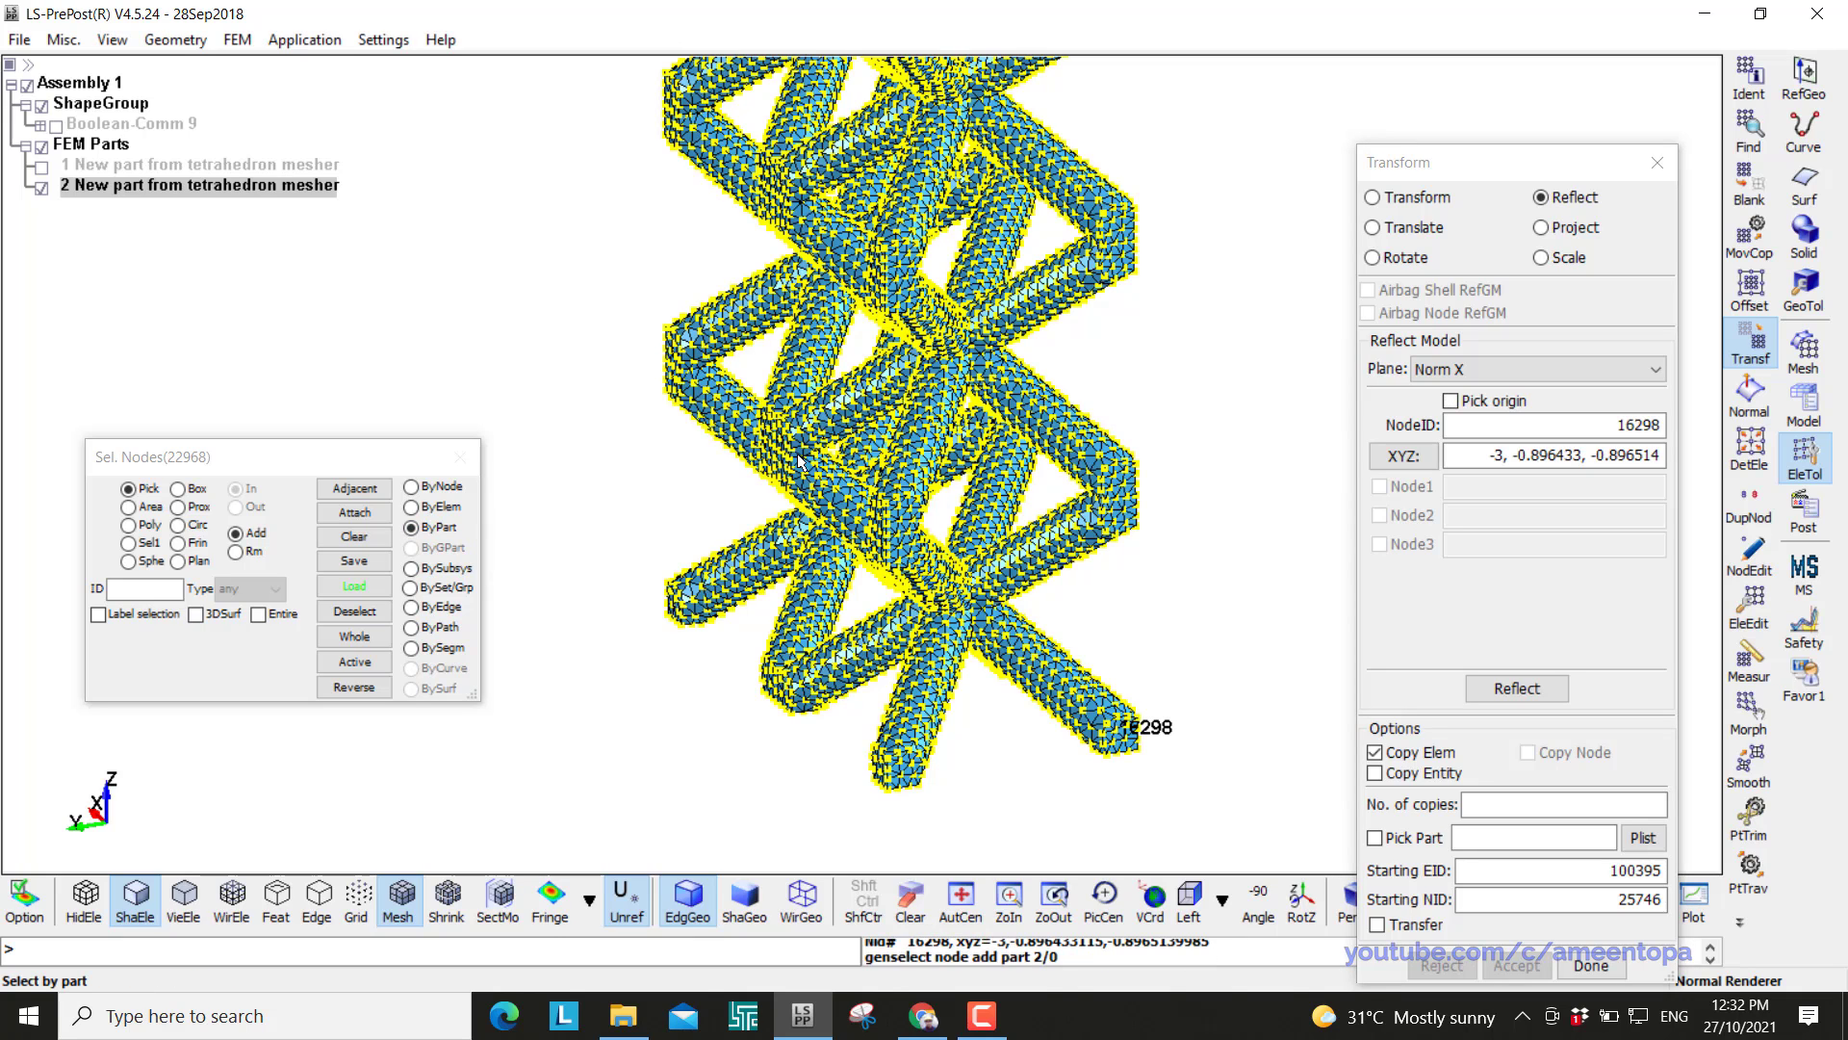
left_click(1509, 693)
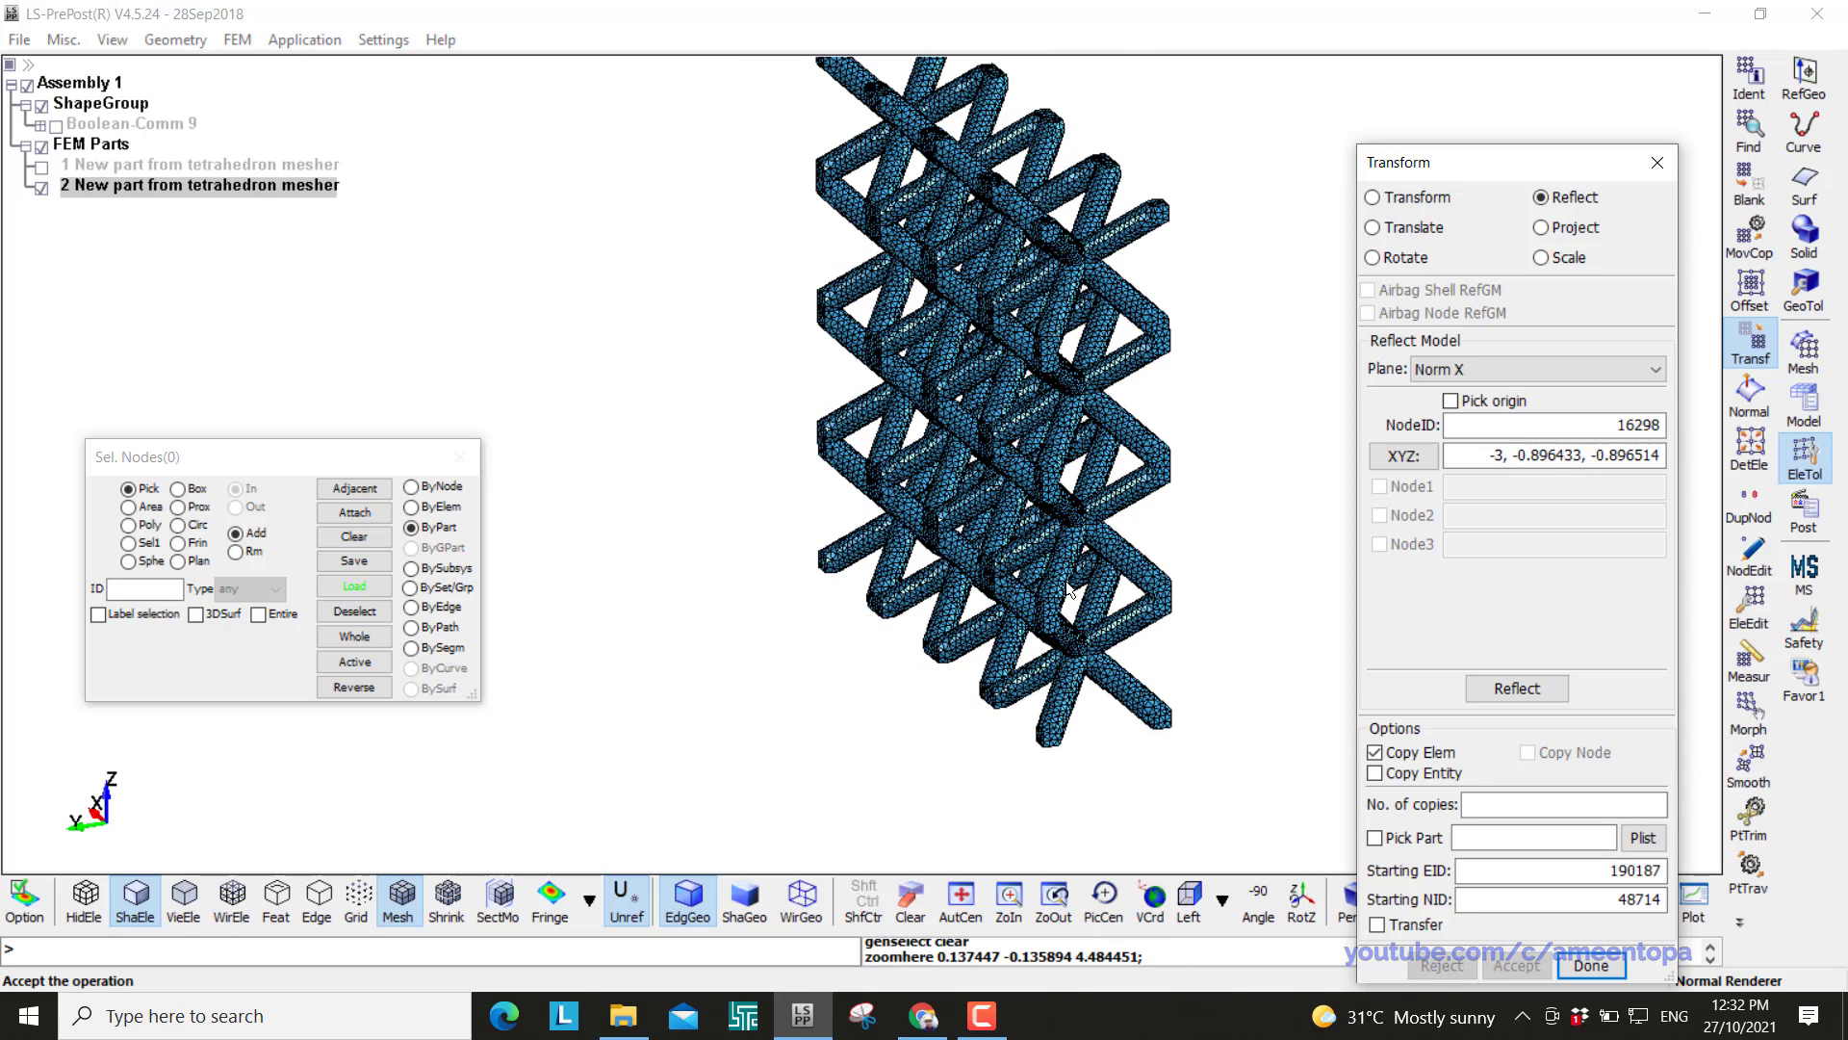
Reflect the whole part across a Norm Y plane through node 27430
left_click(1464, 368)
left_click(1458, 424)
scroll(1029, 737, "up", 2)
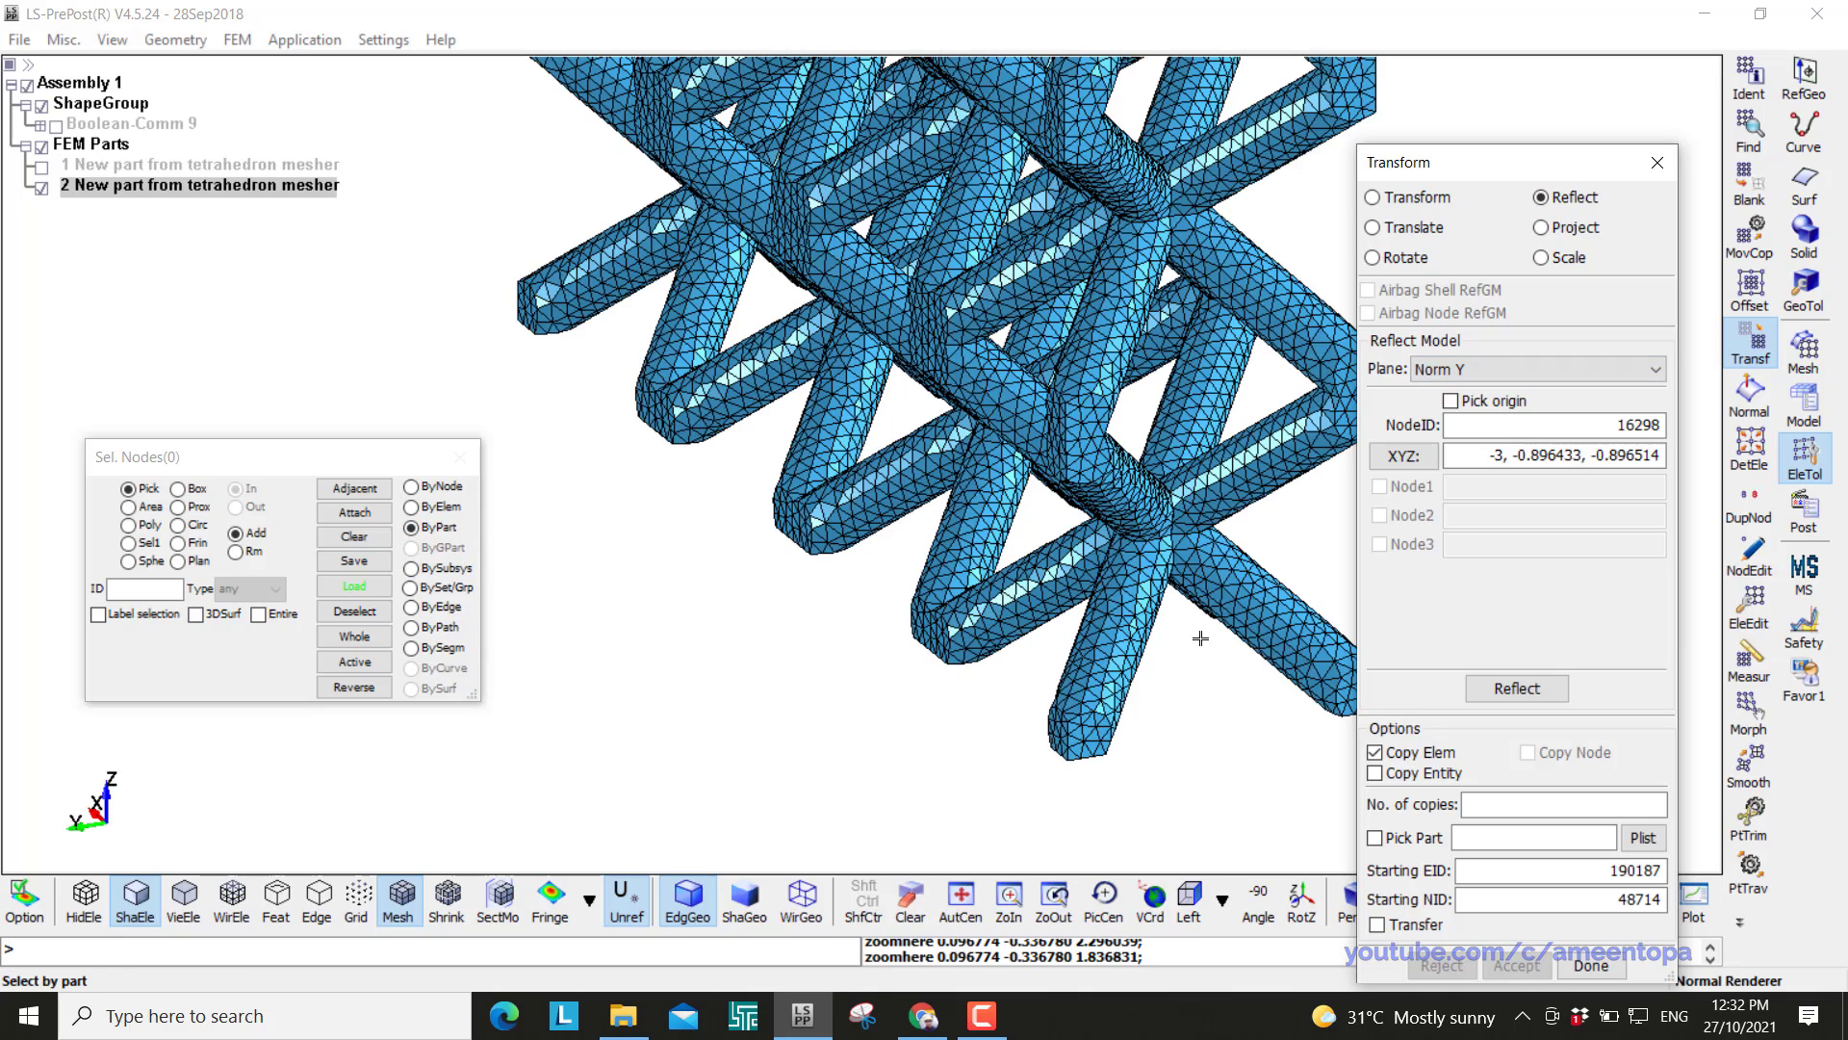
scroll(1080, 746, "up", 2)
left_click(1049, 743)
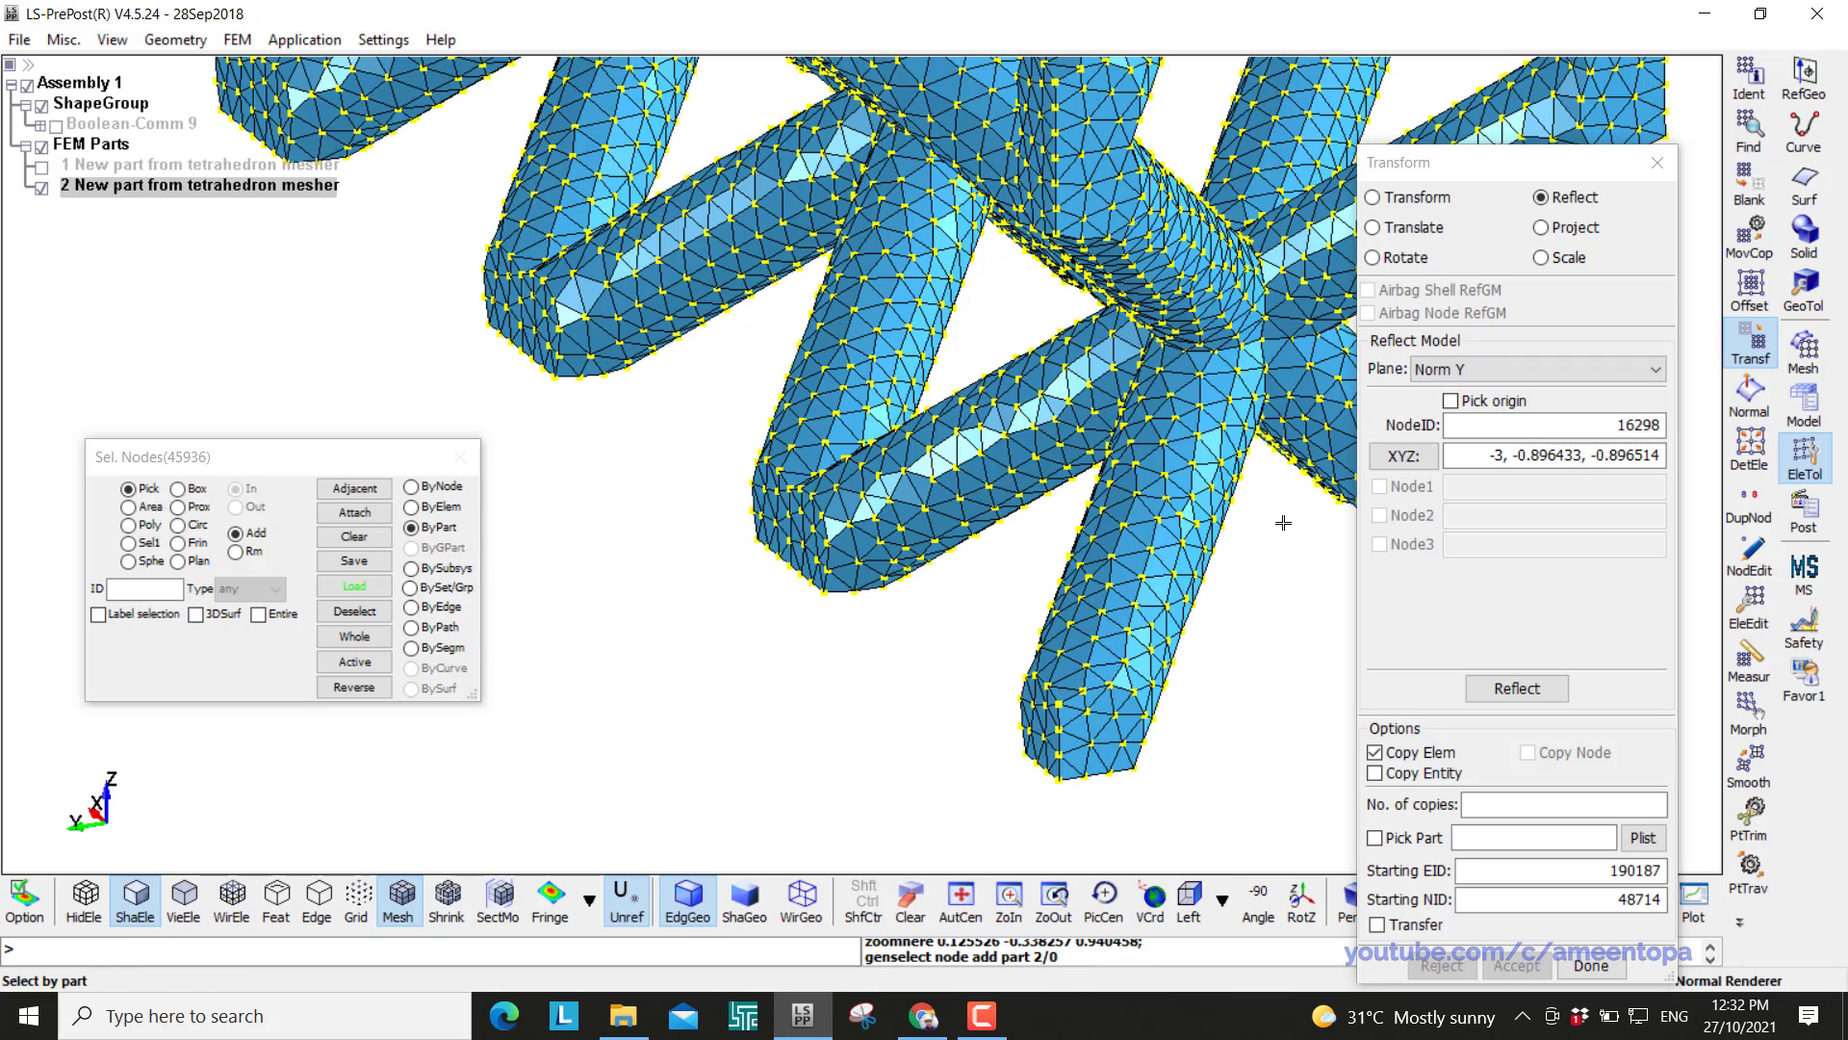
left_click(1451, 400)
left_click(1101, 702)
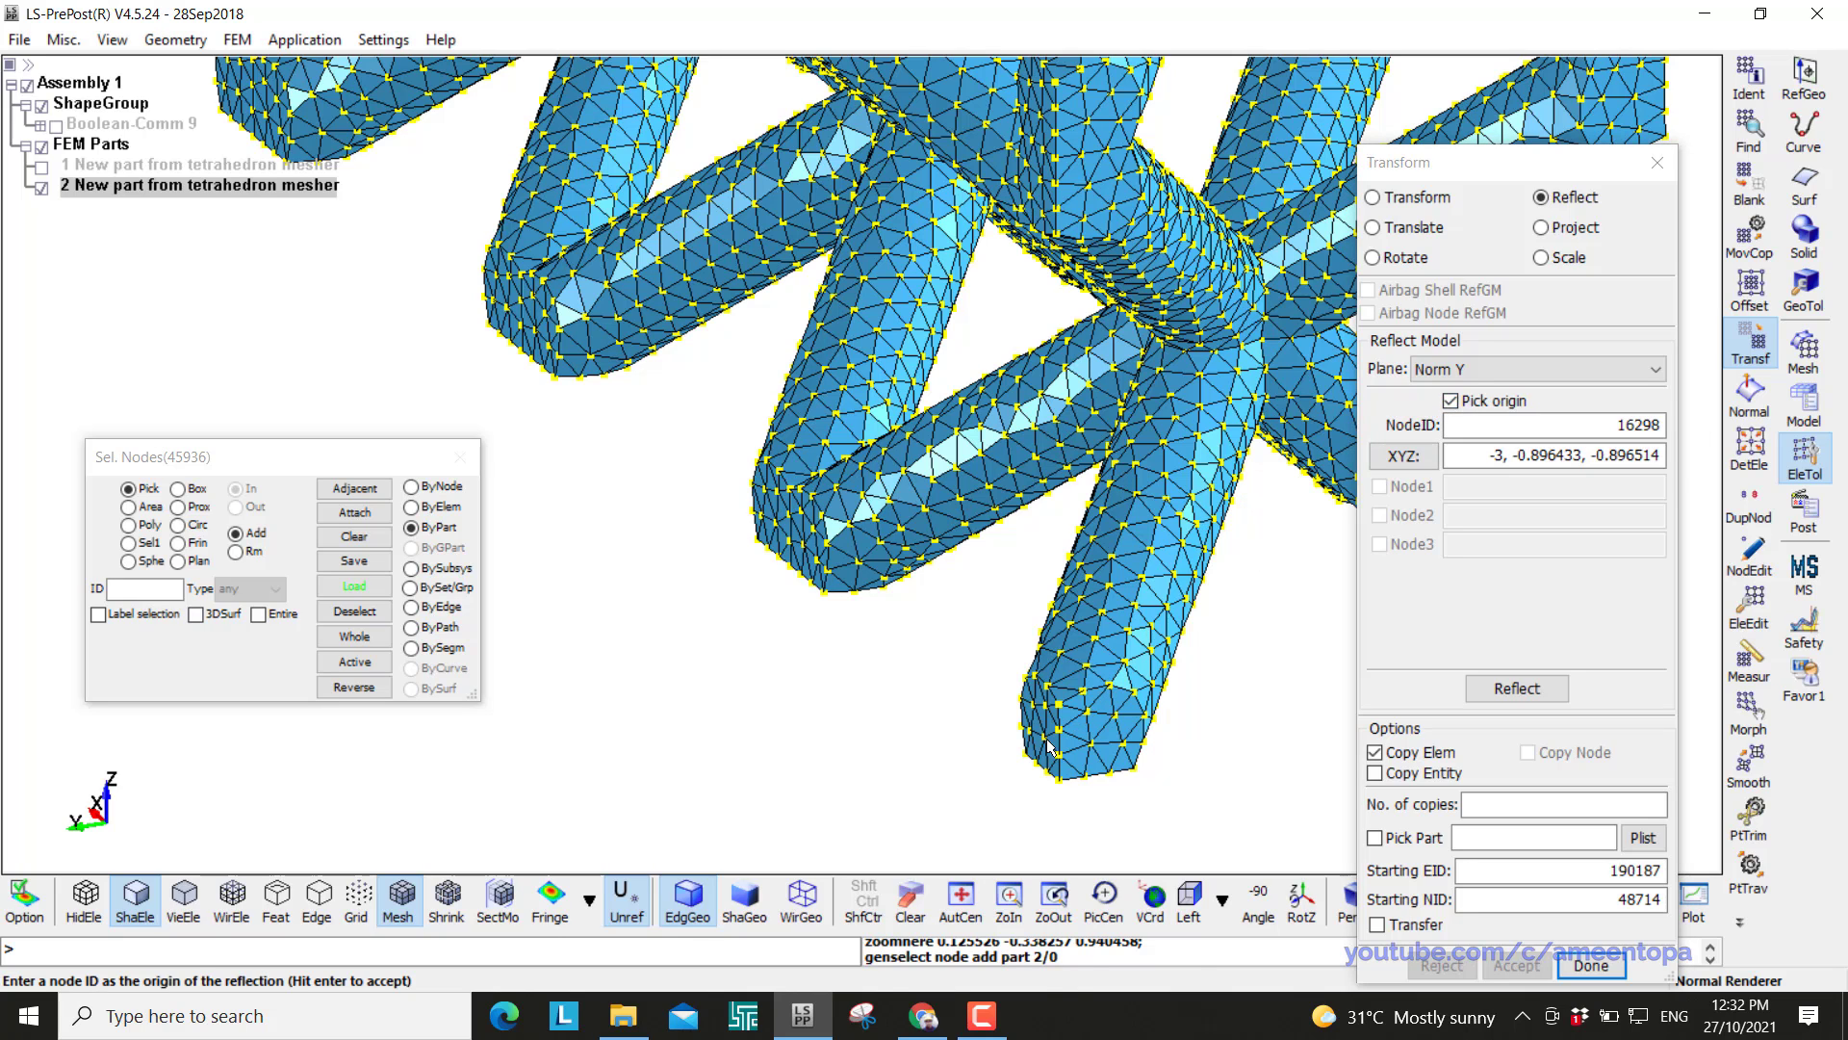
left_click(1476, 690)
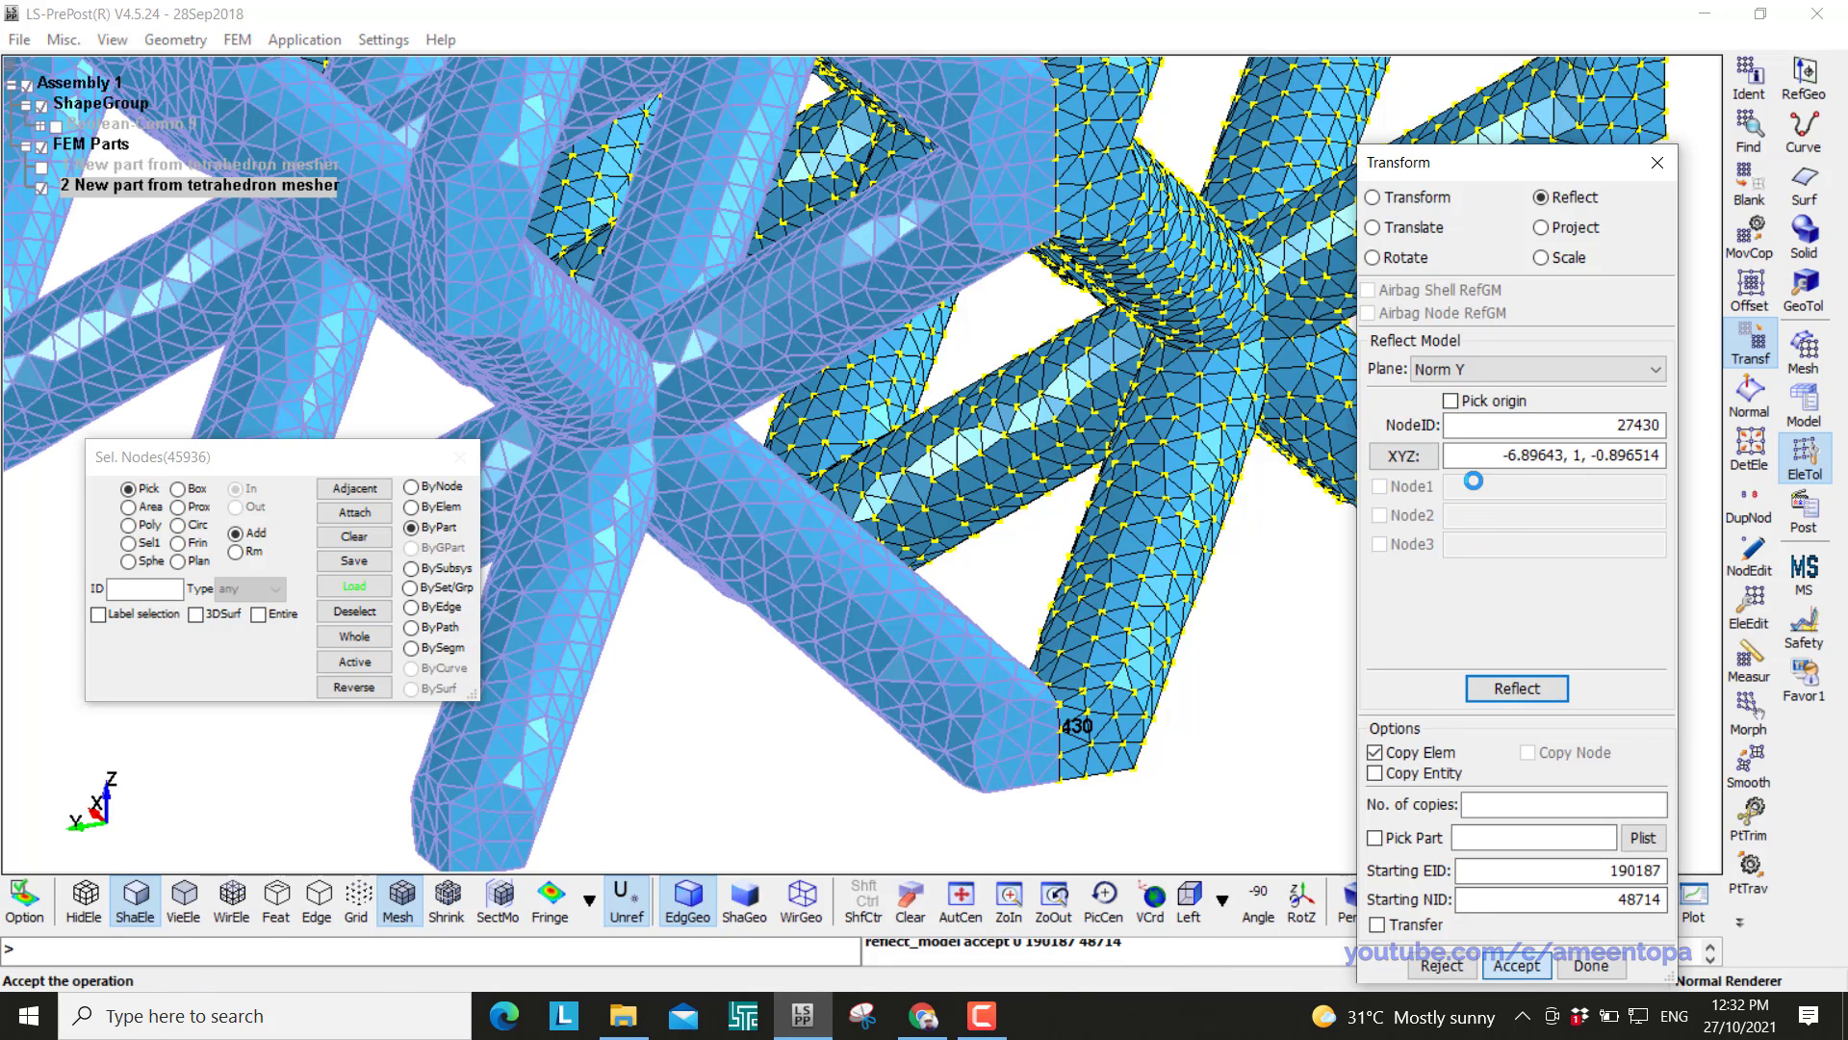
Reflect the entire lattice across the Y plane through node 73709 and accept
left_click(1451, 400)
left_click(800, 666)
scroll(808, 636, "down", 2)
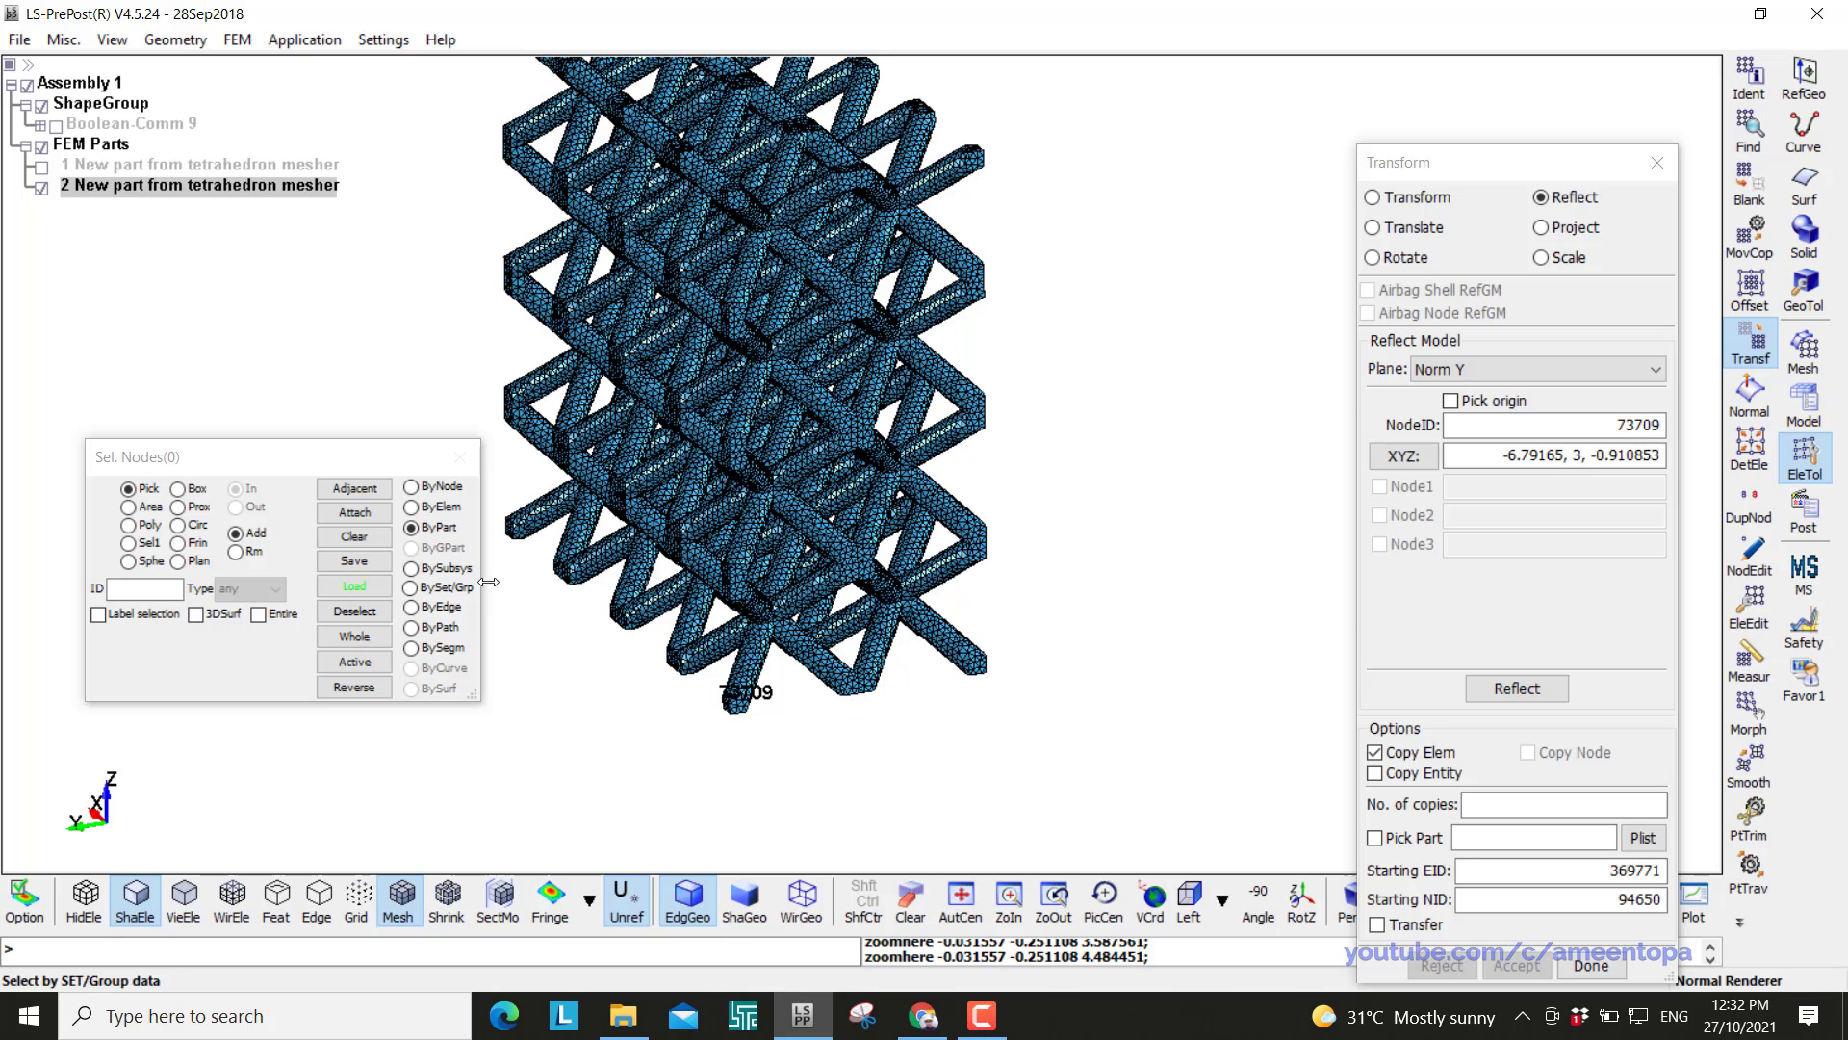
left_click(588, 474)
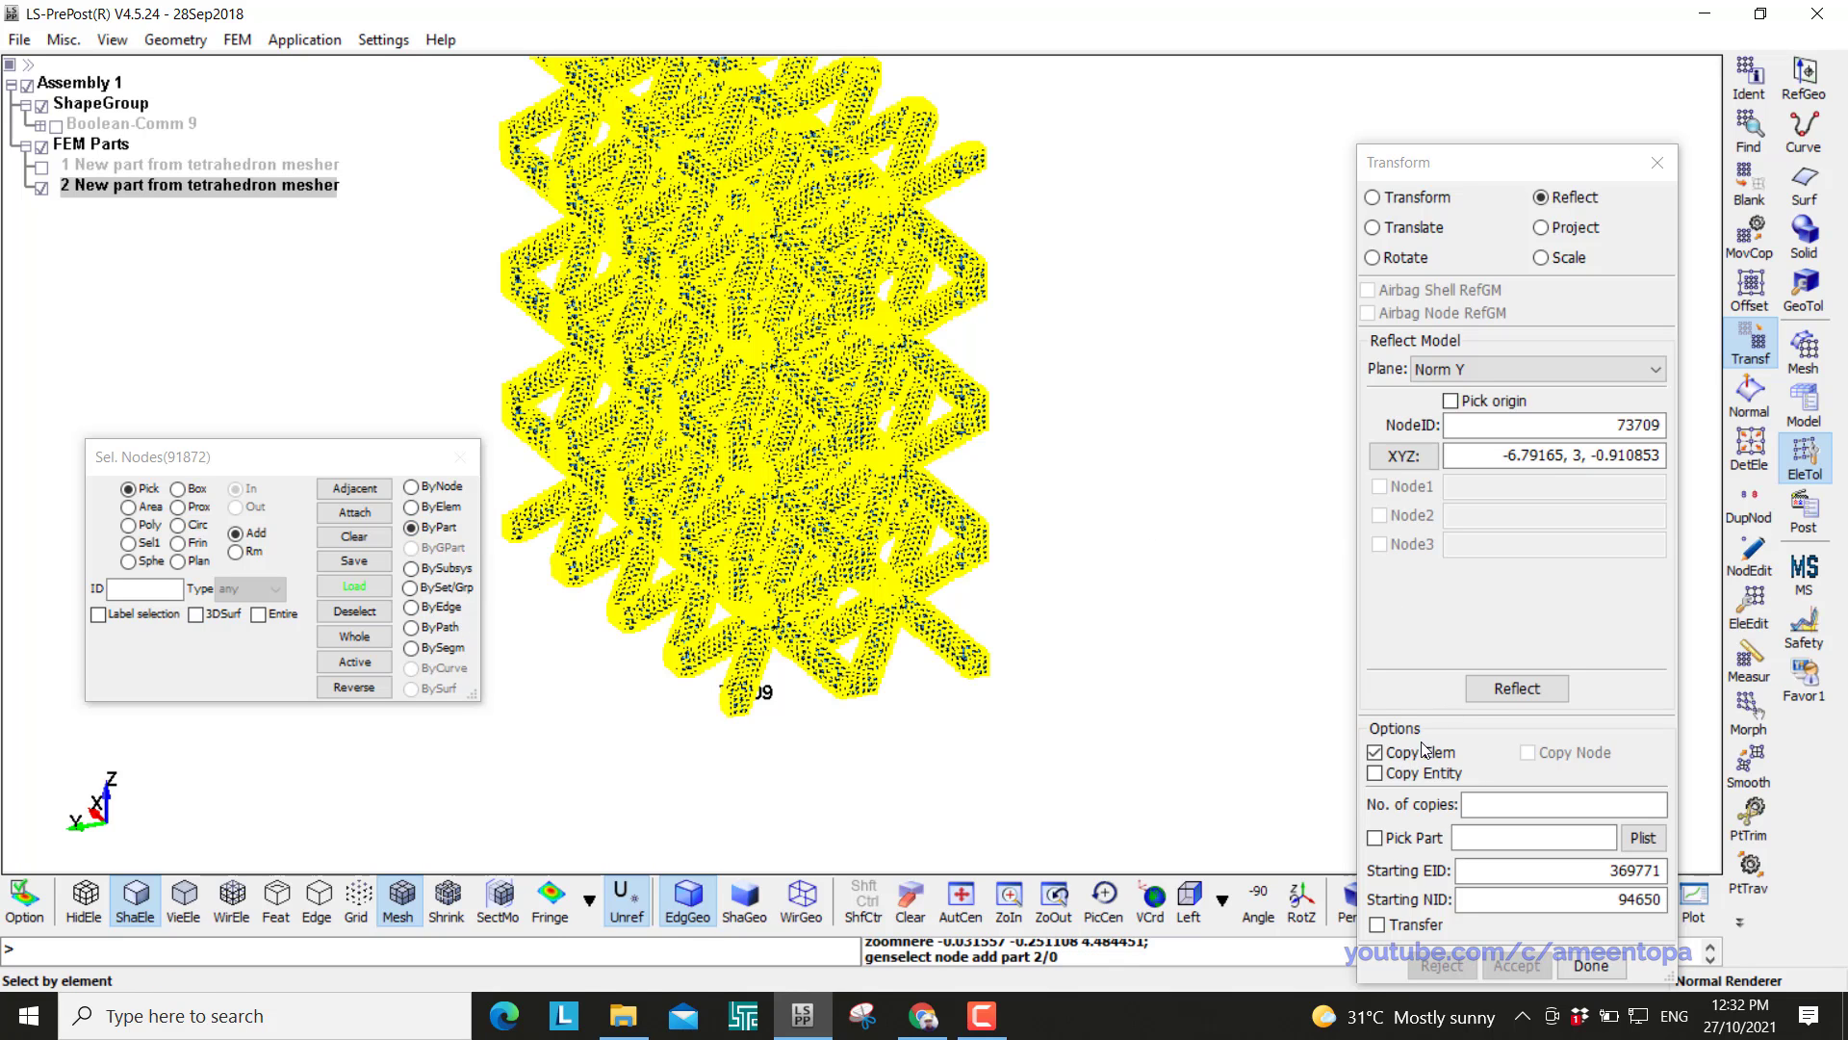
left_click(1518, 689)
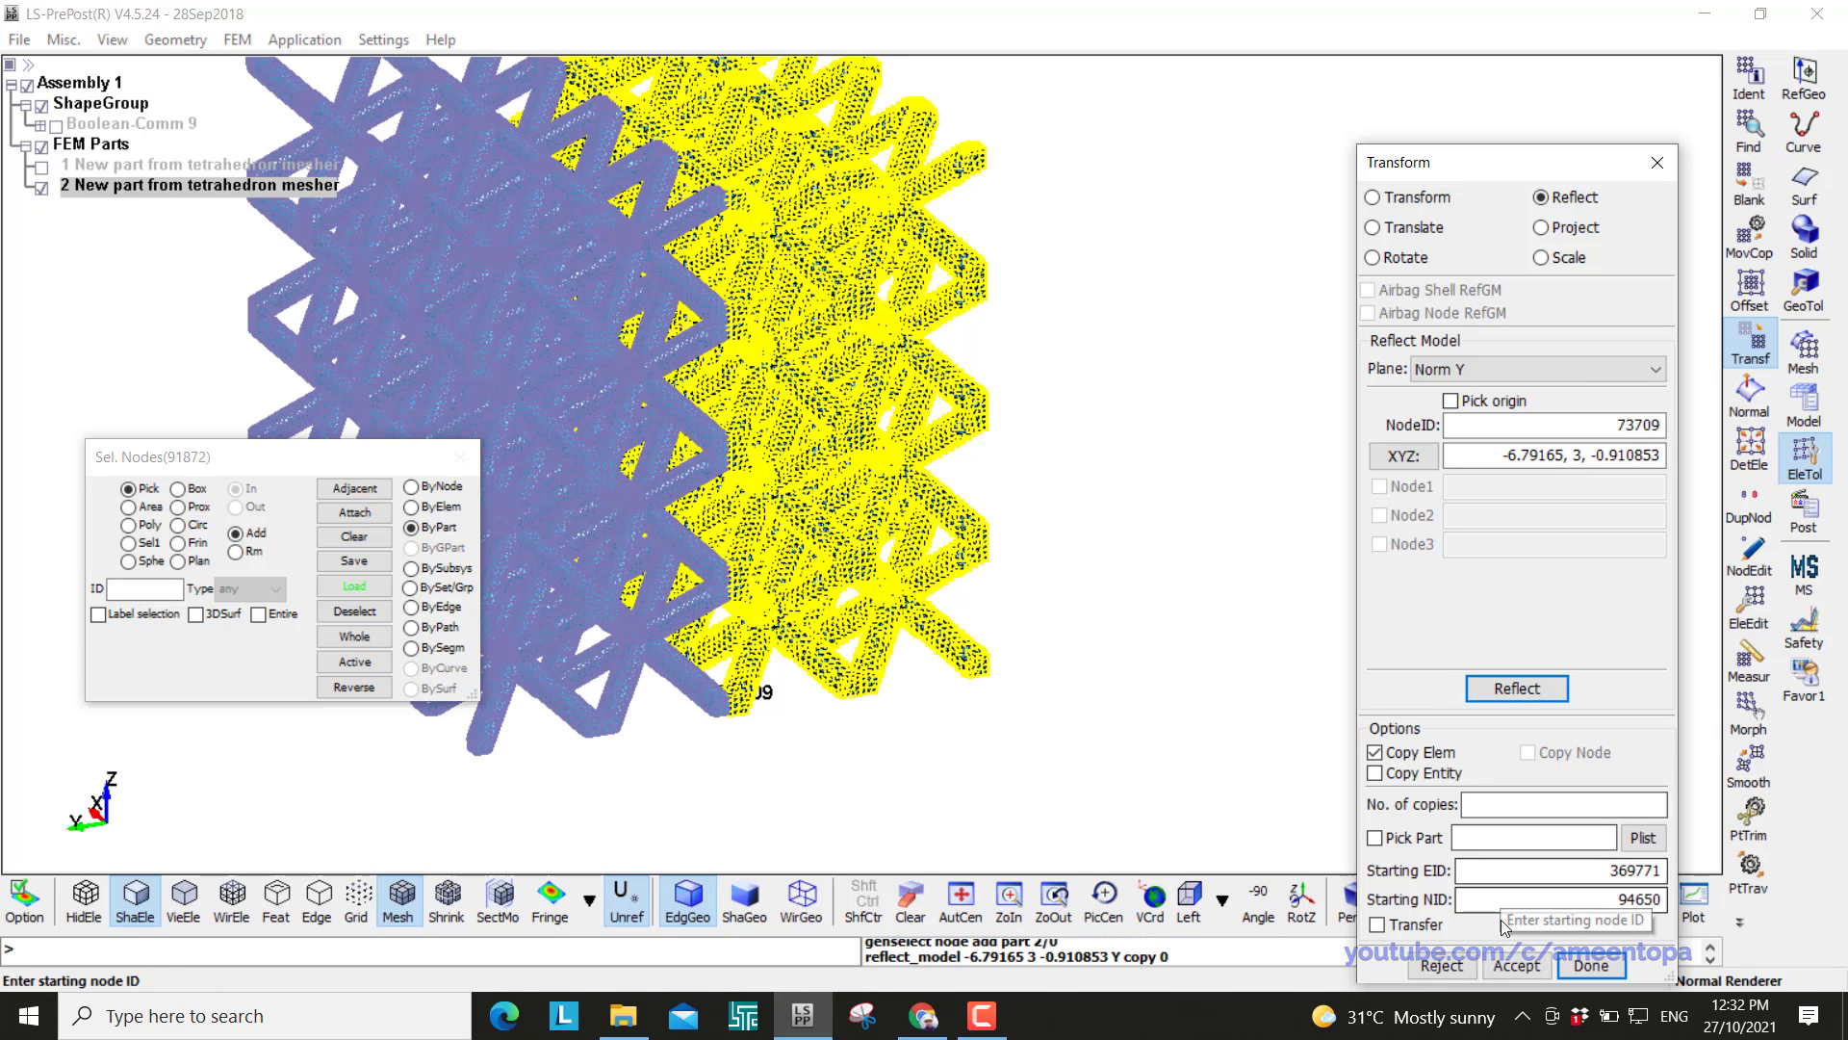
left_click(1517, 965)
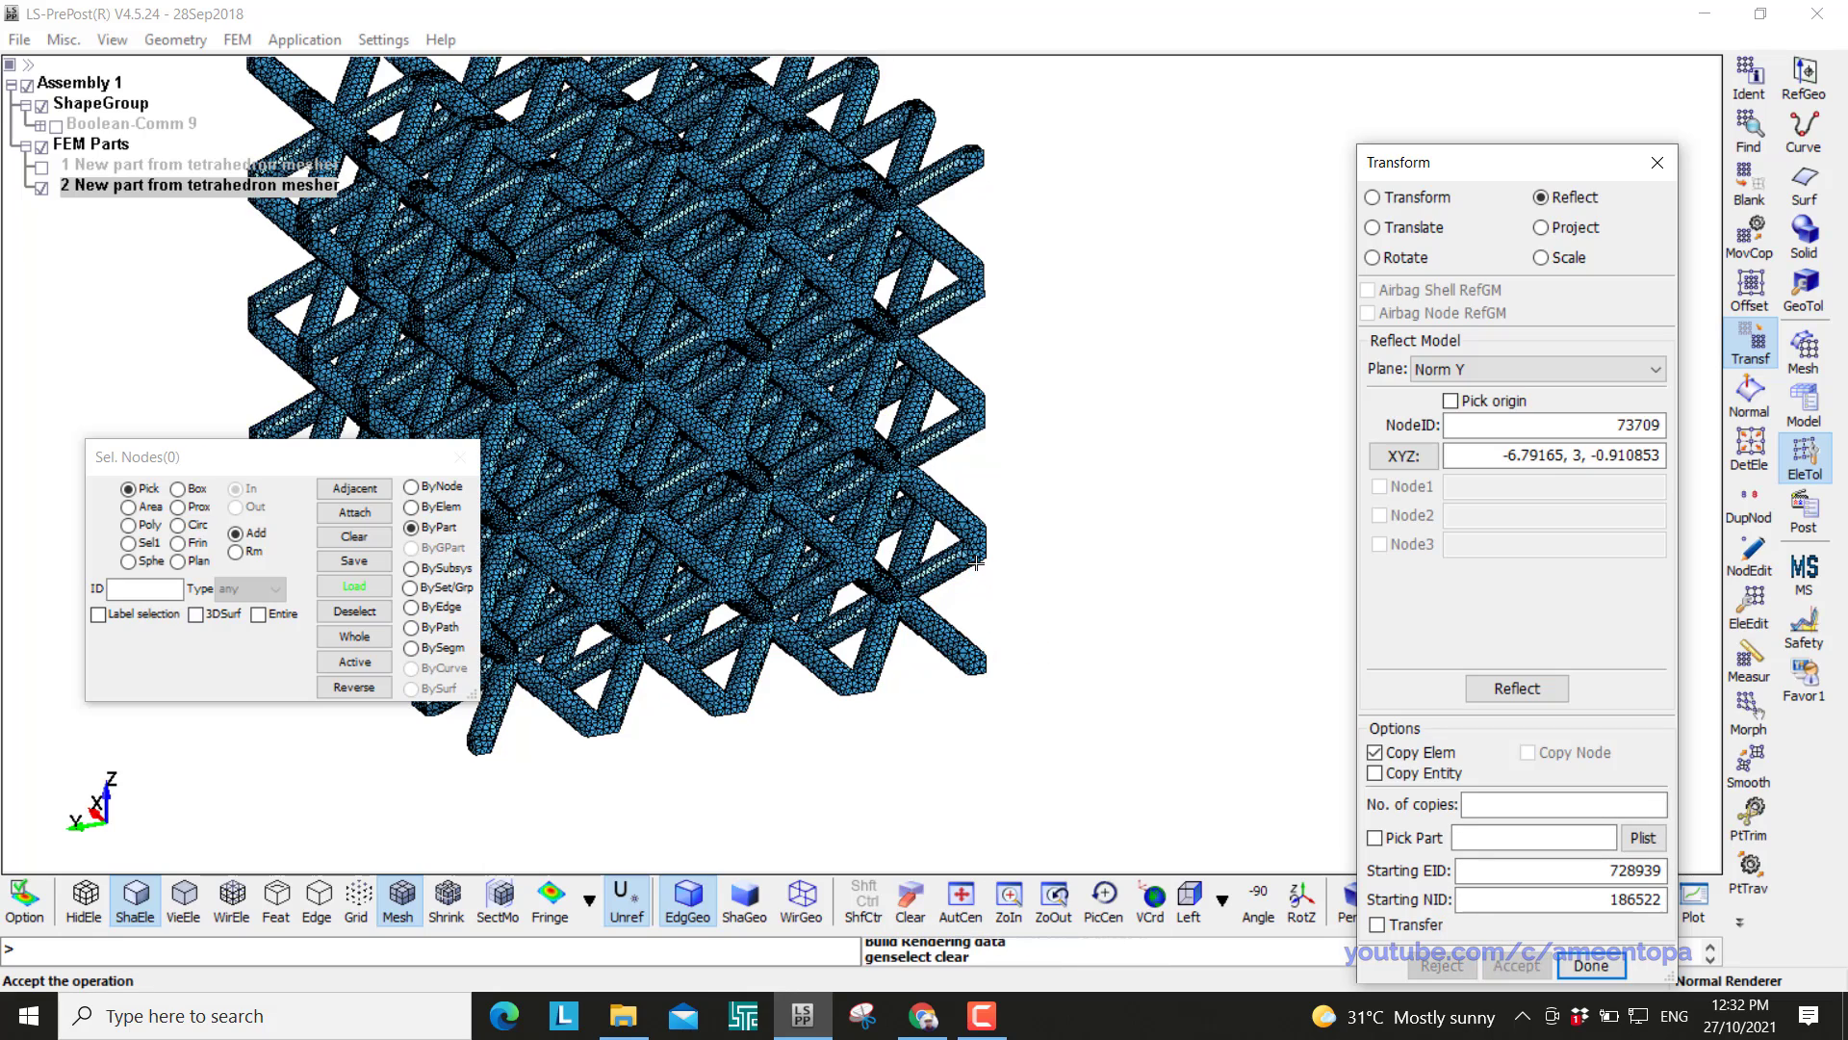
Find and merge the lattice block's 8571 duplicate nodes at 0.0002 tolerance
left_click(1732, 511)
left_click(1452, 315)
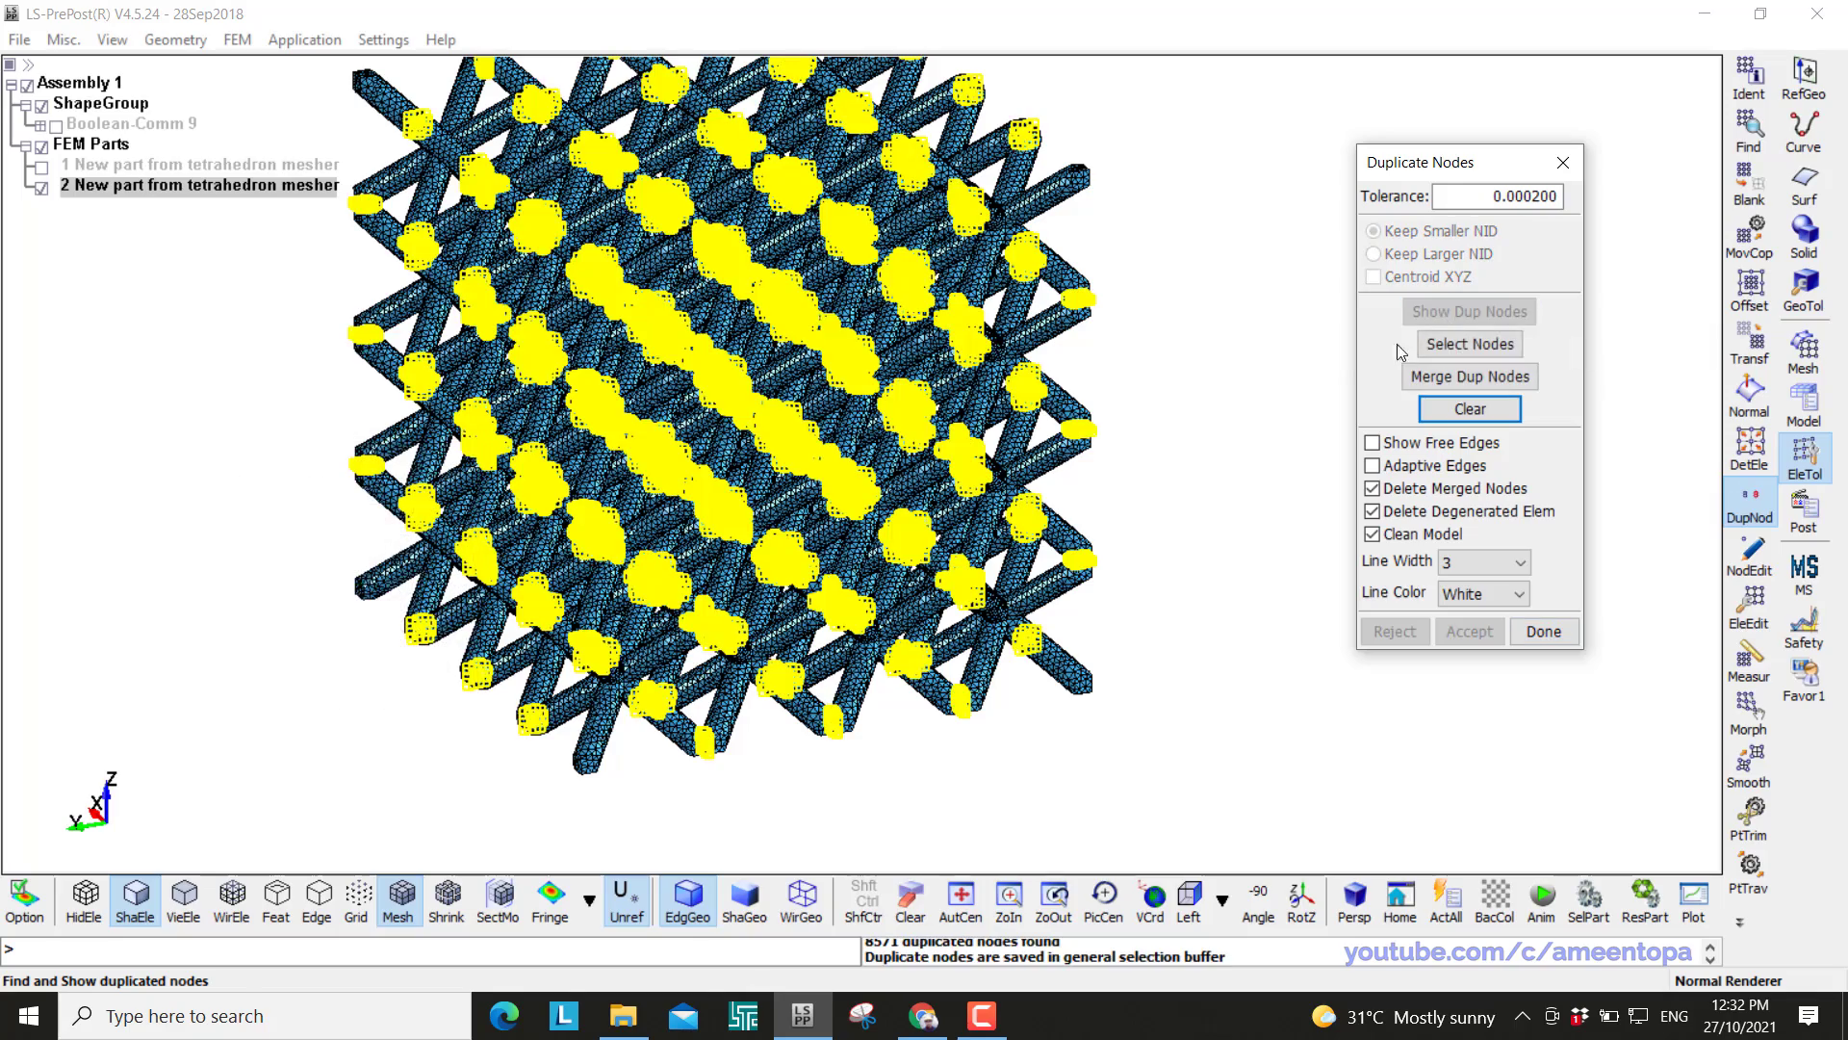
left_click_drag(987, 566, 558, 500)
left_click(1470, 376)
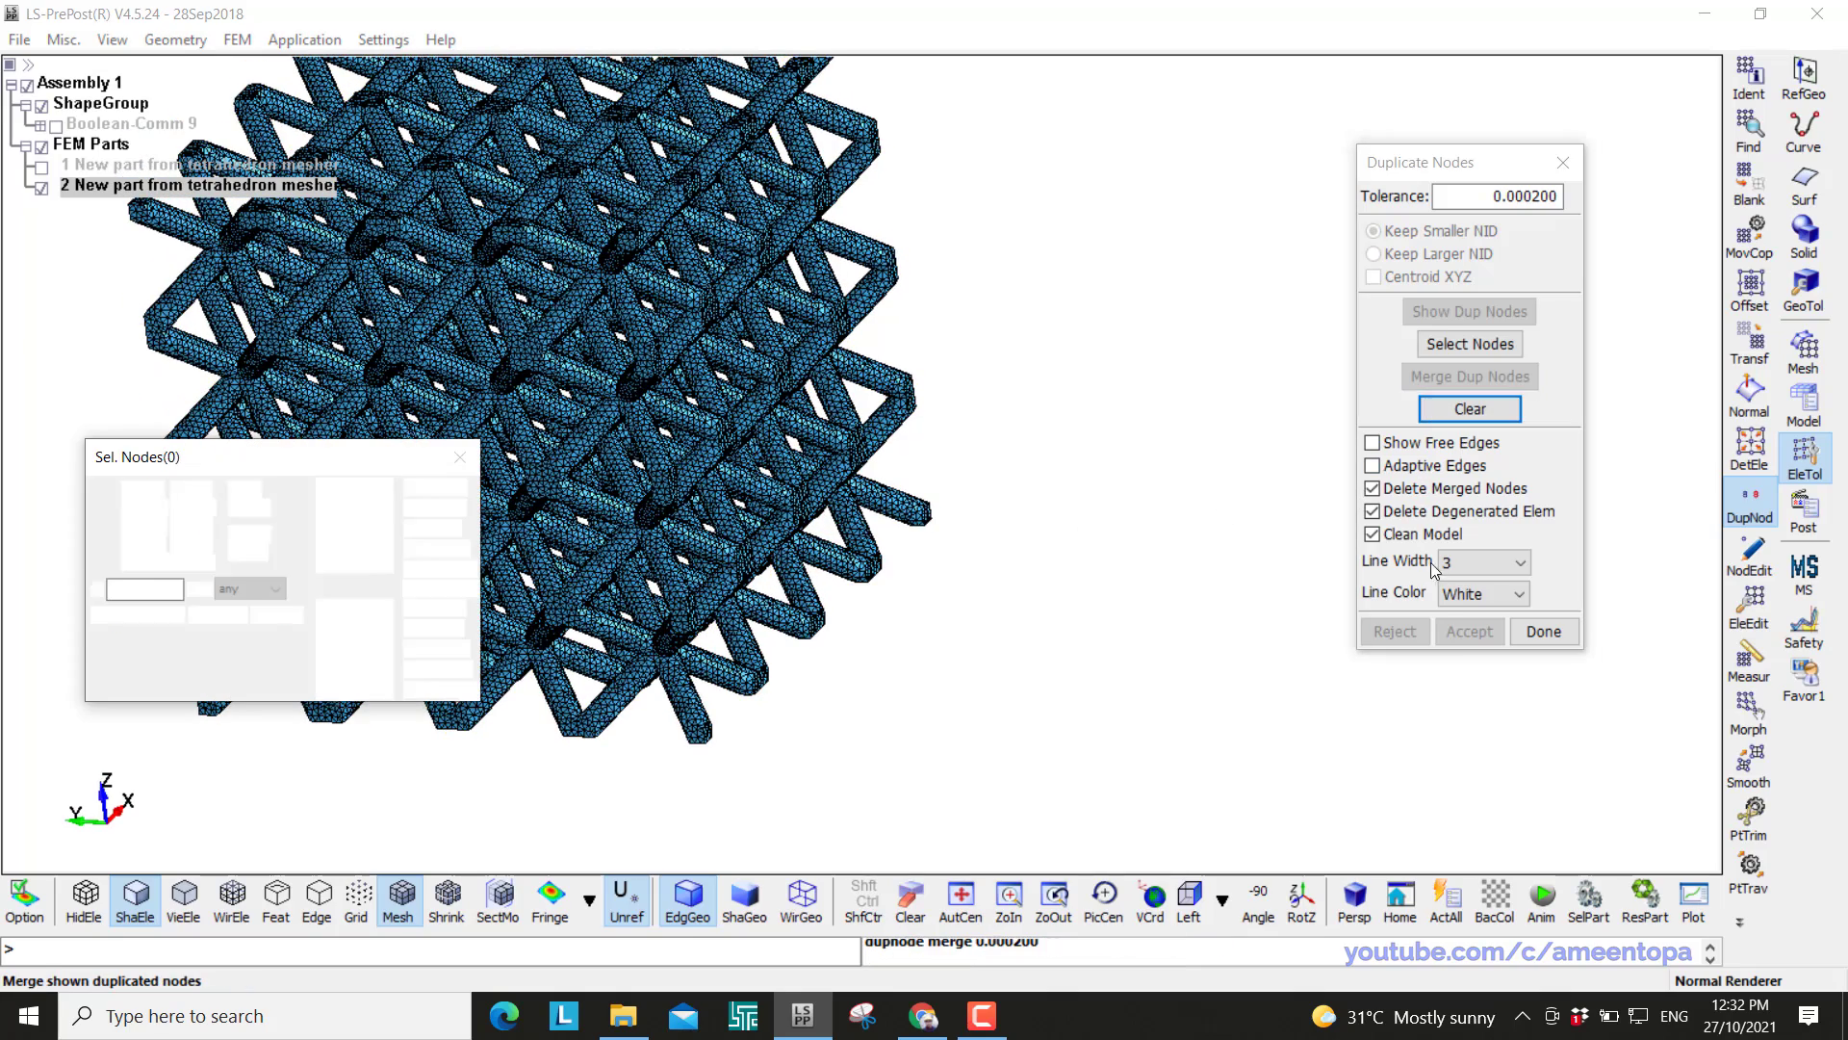
left_click(1464, 635)
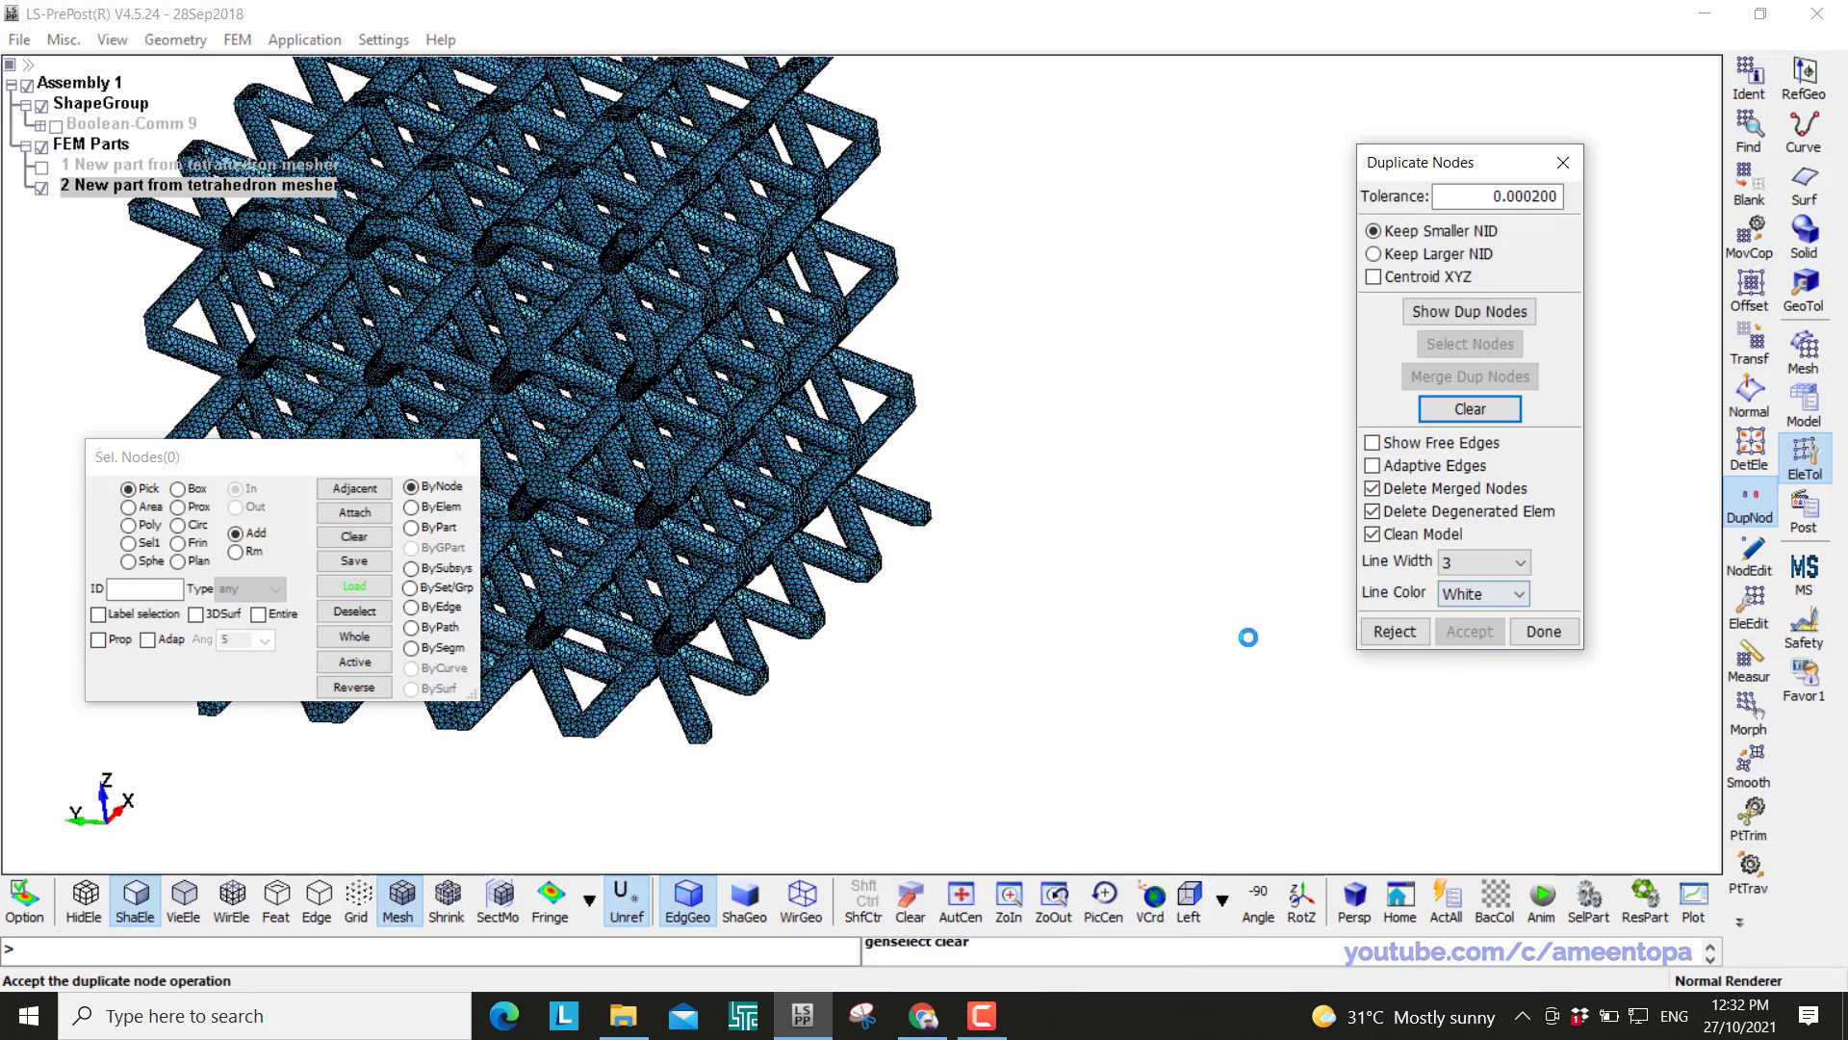
middle_click_drag(1217, 644, 870, 639)
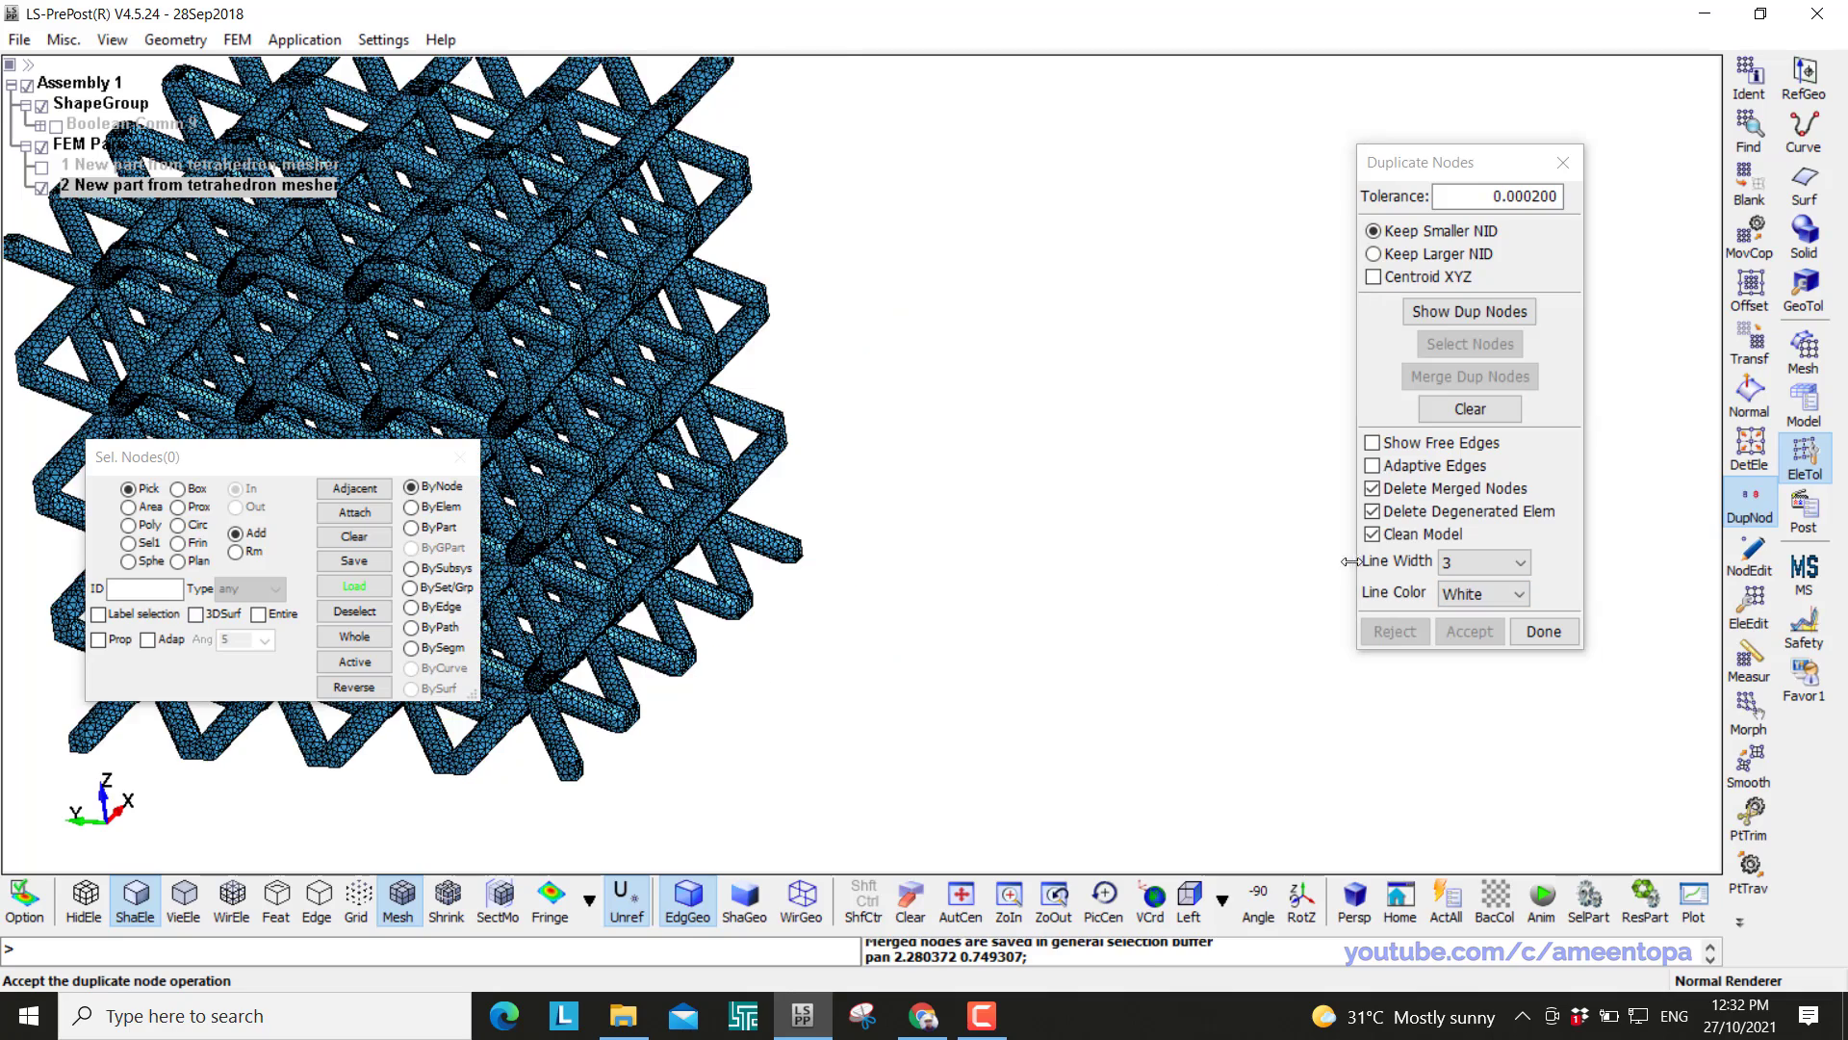
scroll(1047, 577, "down", 2)
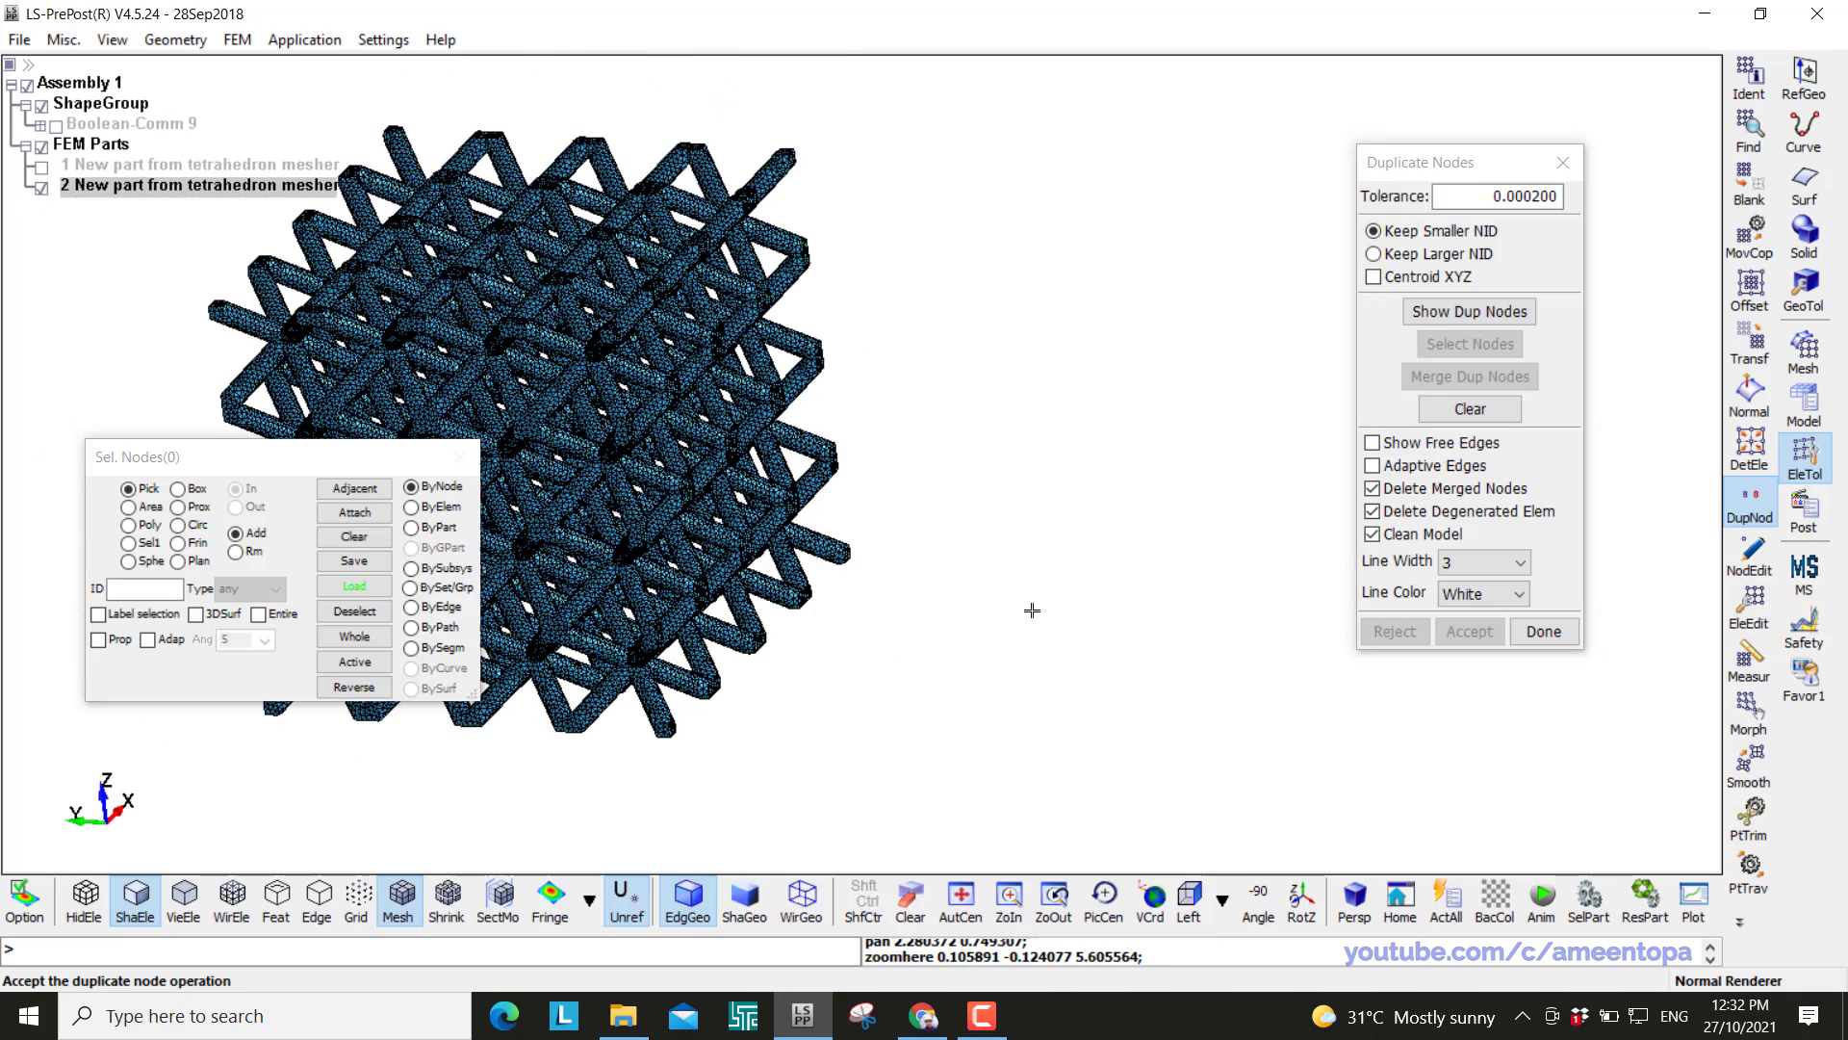
Check connectivity with Shrink, then turn off the mesh lines on the lattice
left_click(438, 898)
scroll(791, 524, "down", 2)
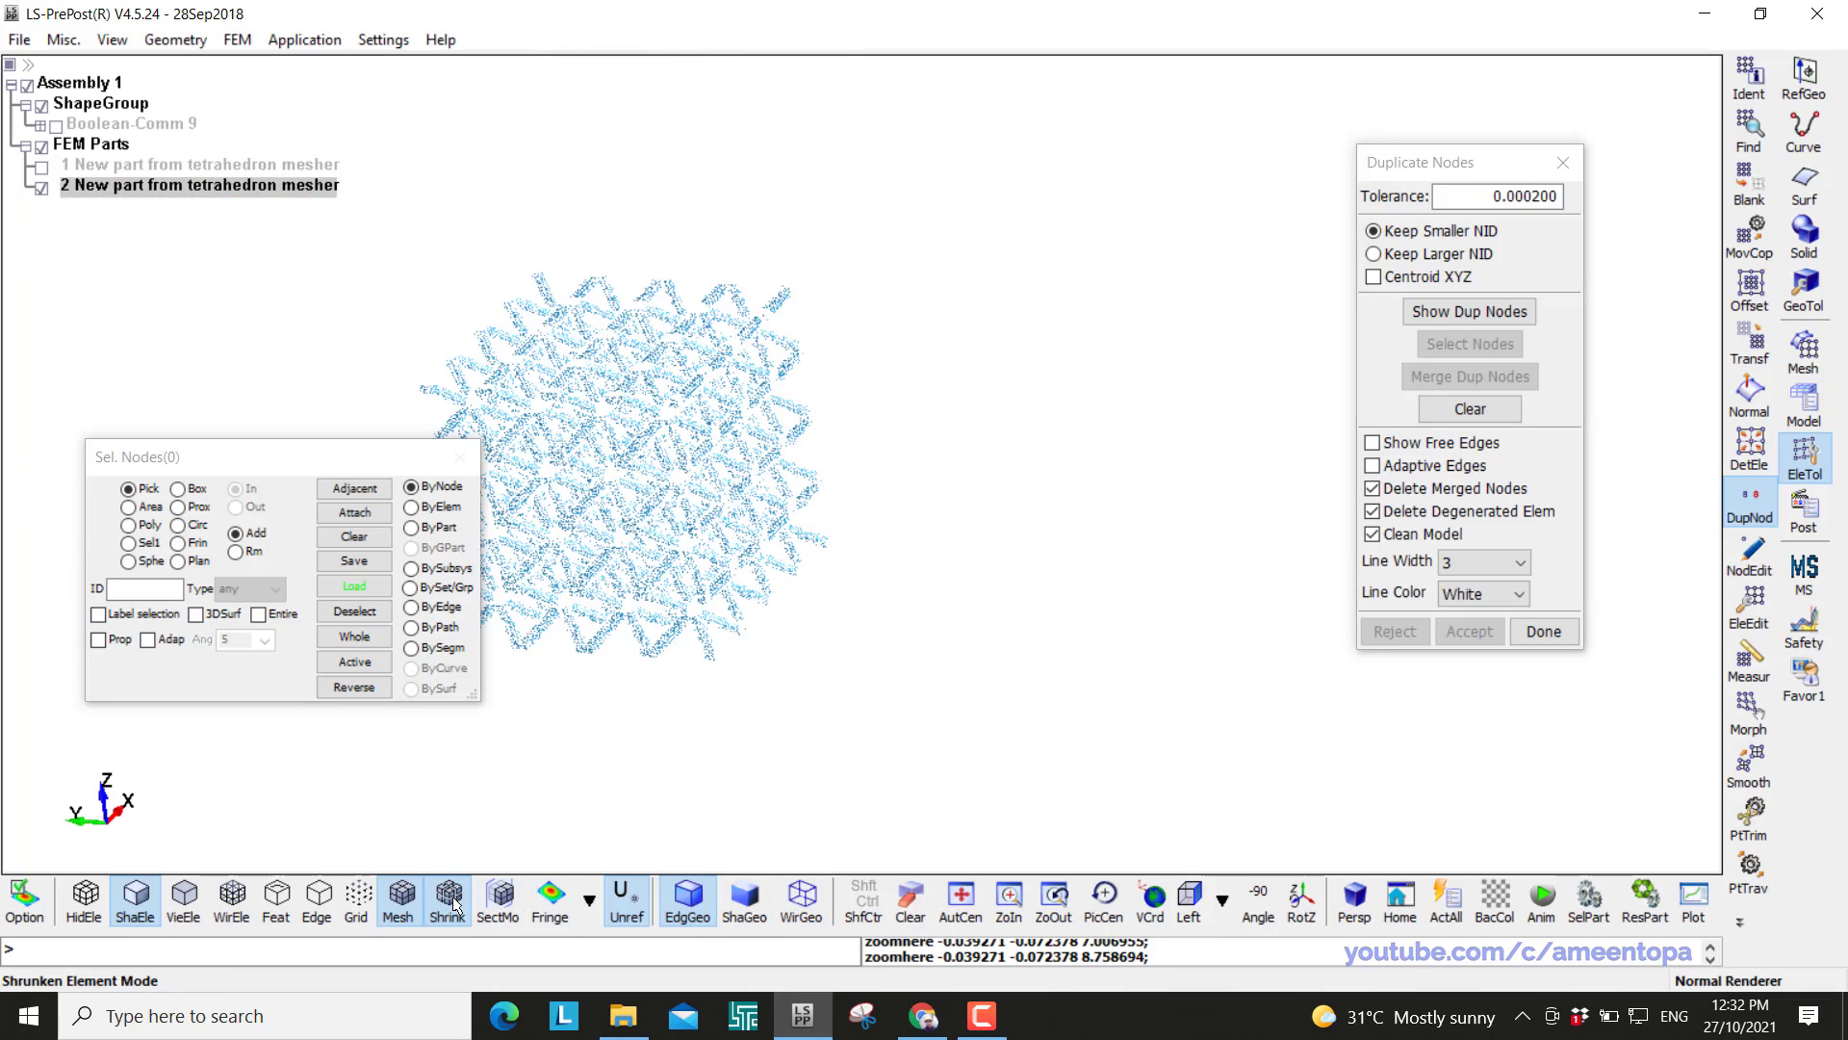
left_click(446, 897)
left_click(397, 897)
scroll(985, 568, "down", 1)
scroll(984, 568, "up", 1)
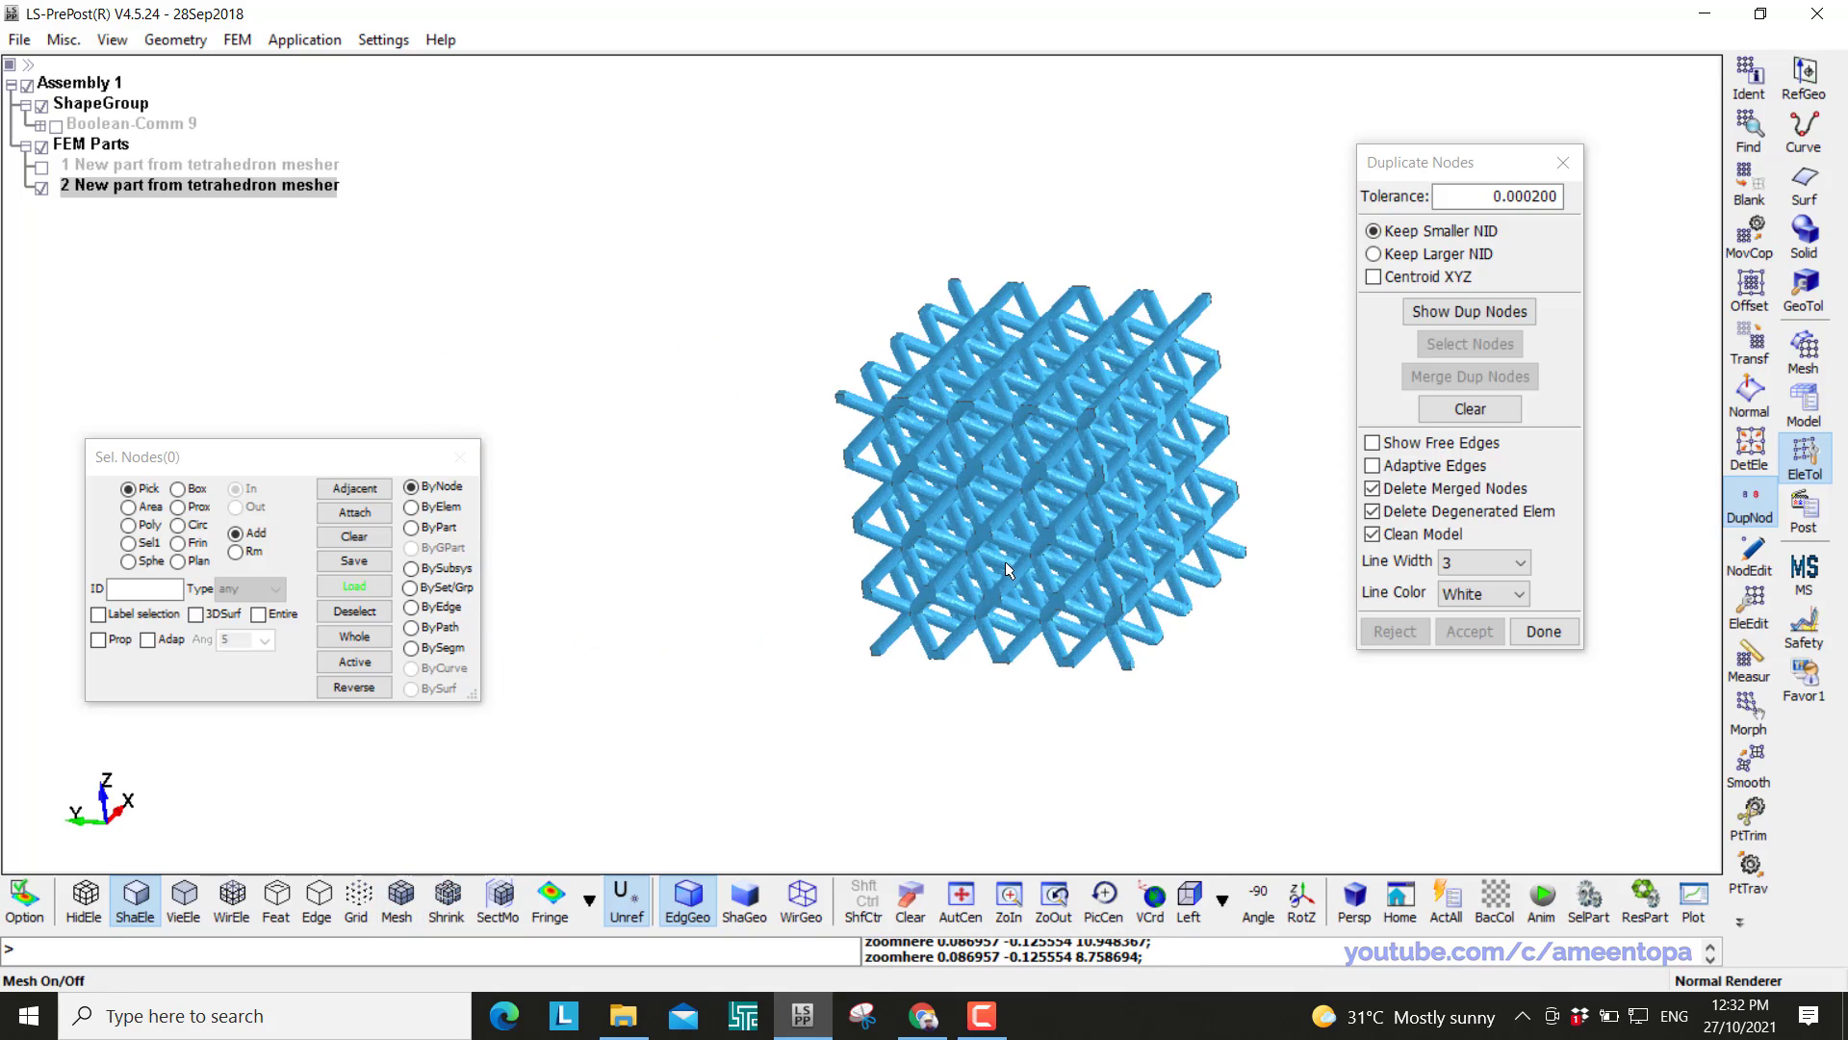
scroll(991, 493, "up", 2)
left_click_drag(991, 493, 881, 431, "ctrl")
Switch to perspective projection and frame the lattice in an oblique view
left_click(1355, 897)
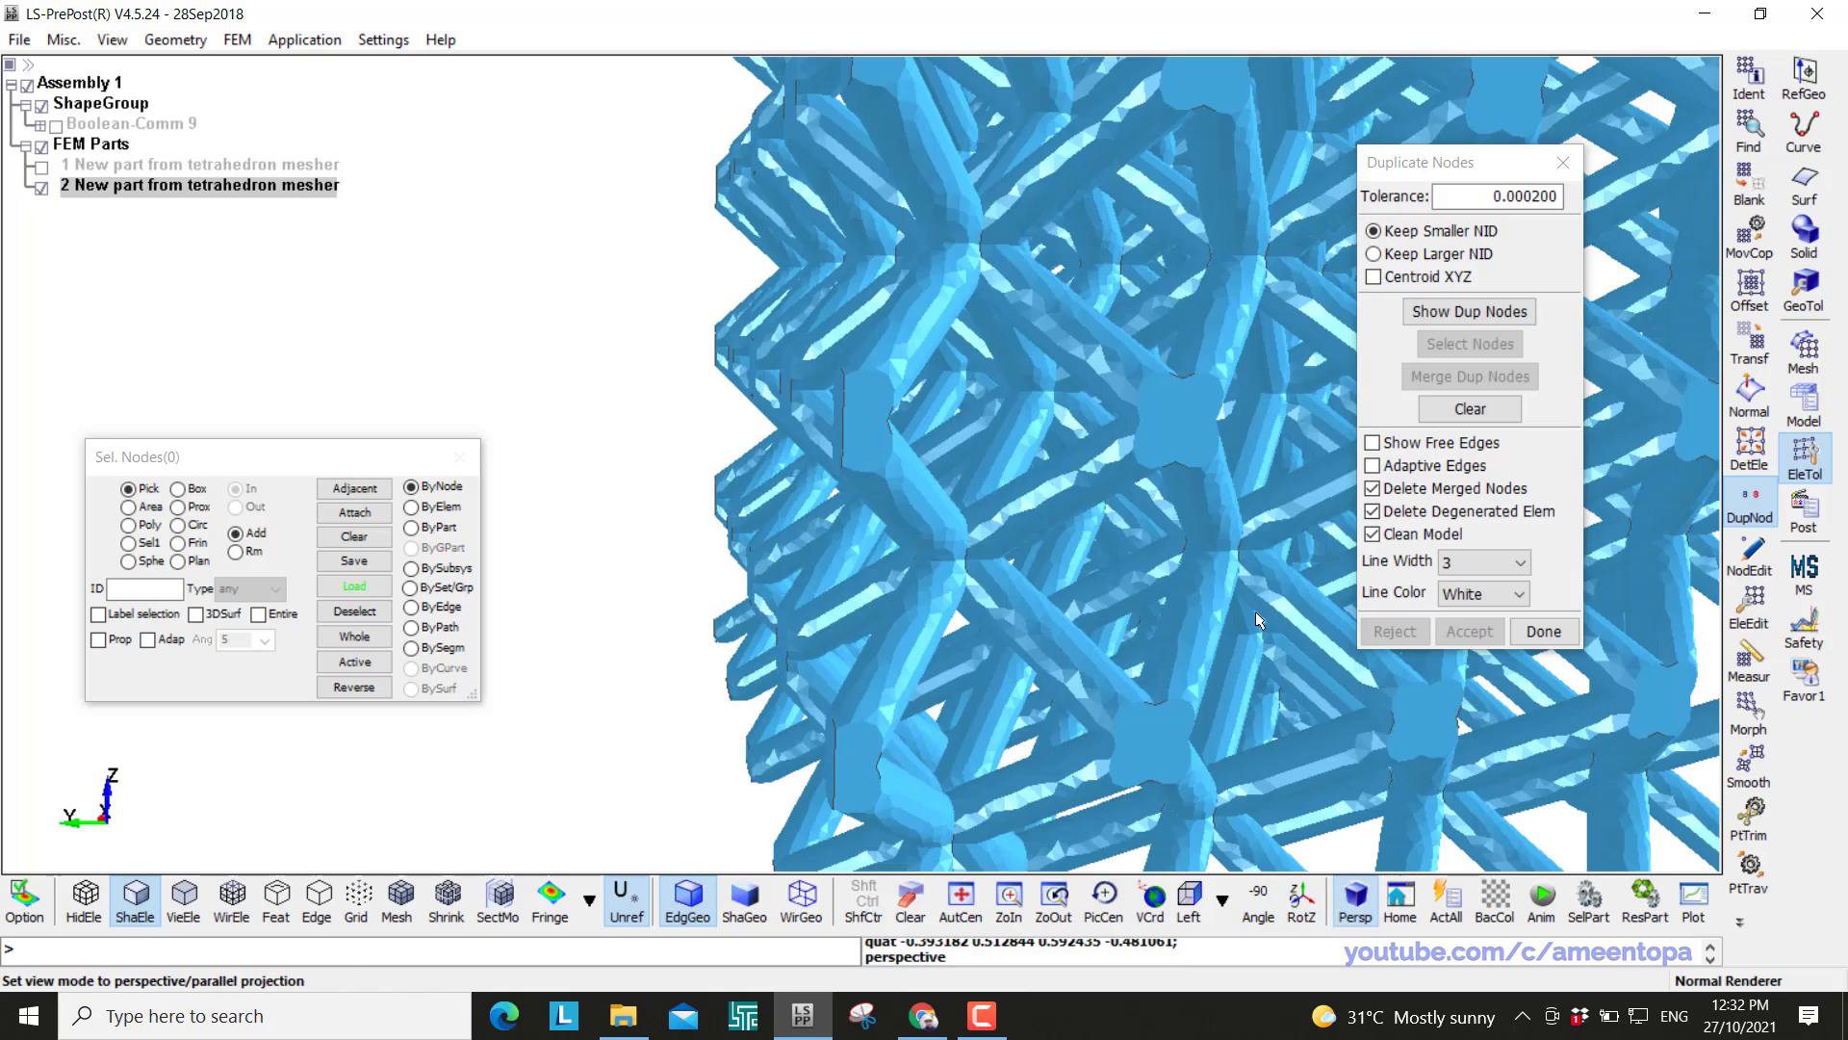
scroll(1250, 607, "down", 3)
middle_click_drag(1244, 603, 1042, 559, "ctrl")
left_click_drag(1042, 559, 1145, 568, "ctrl")
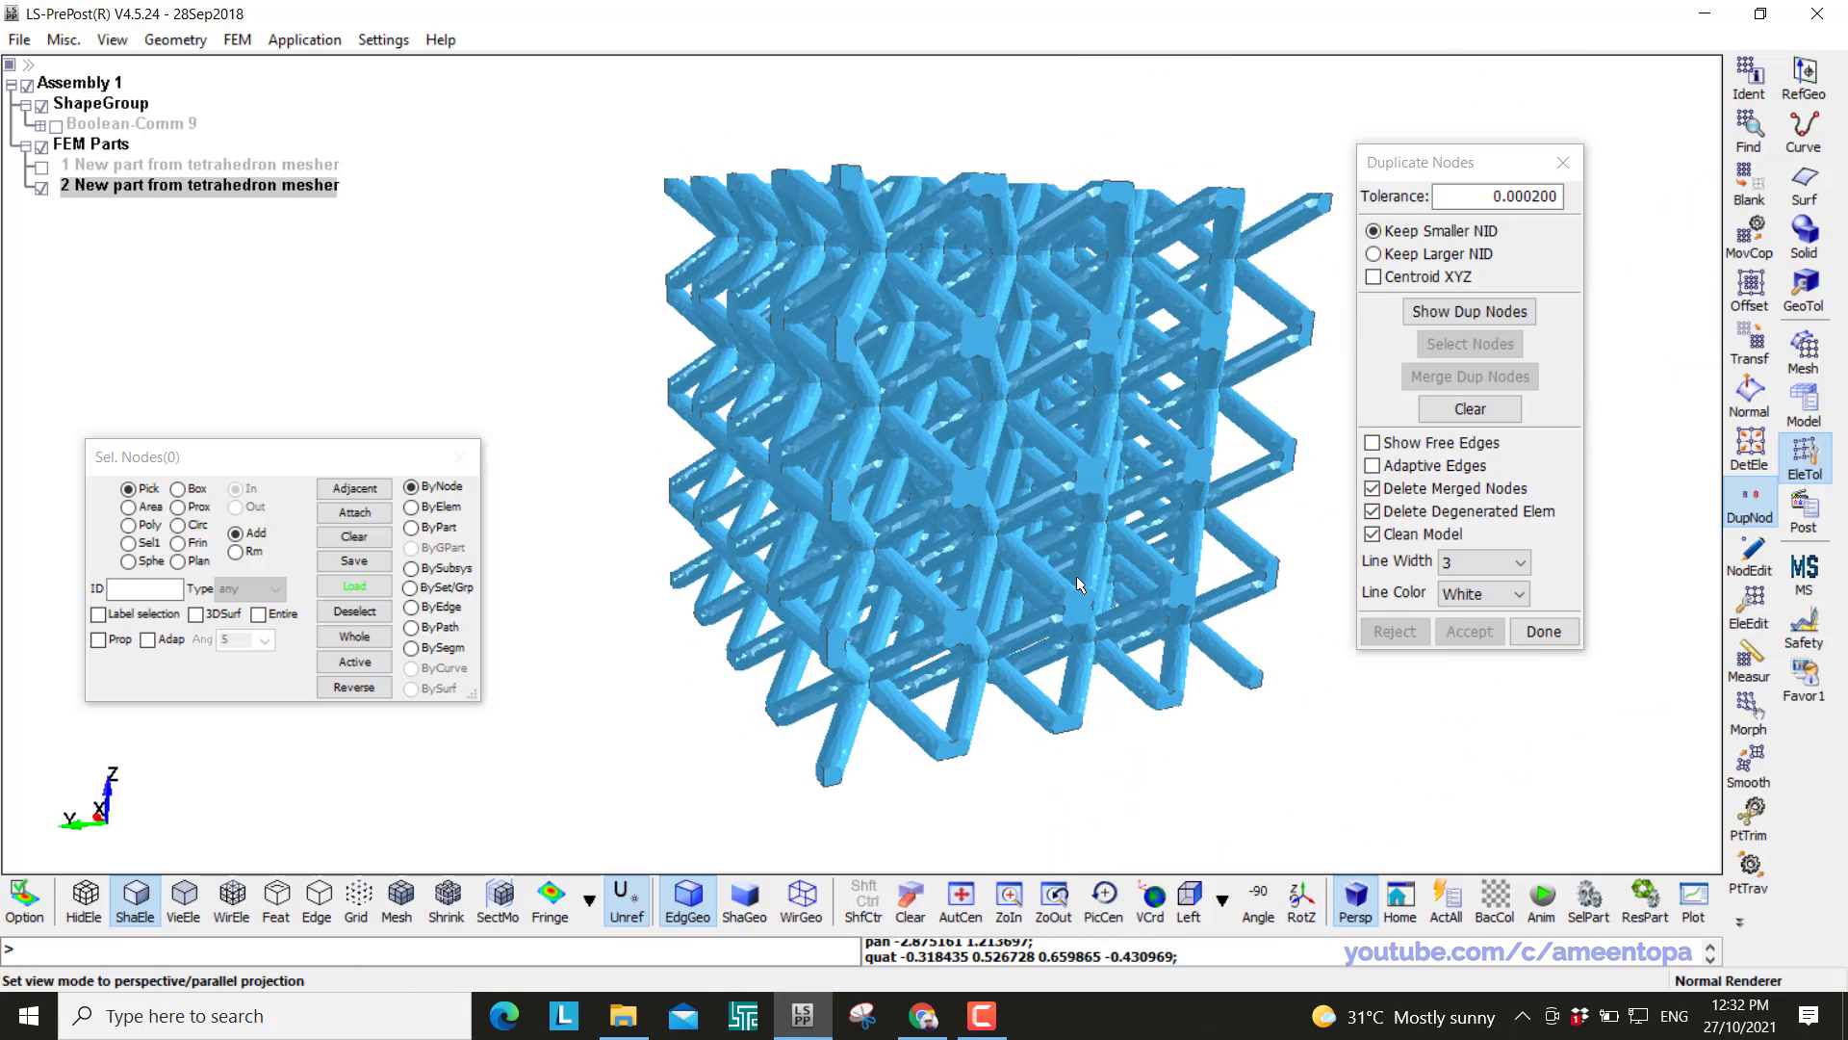
scroll(1077, 576, "up", 2)
scroll(1076, 568, "down", 3)
scroll(1046, 564, "up", 1)
middle_click_drag(1047, 564, 1012, 556, "ctrl")
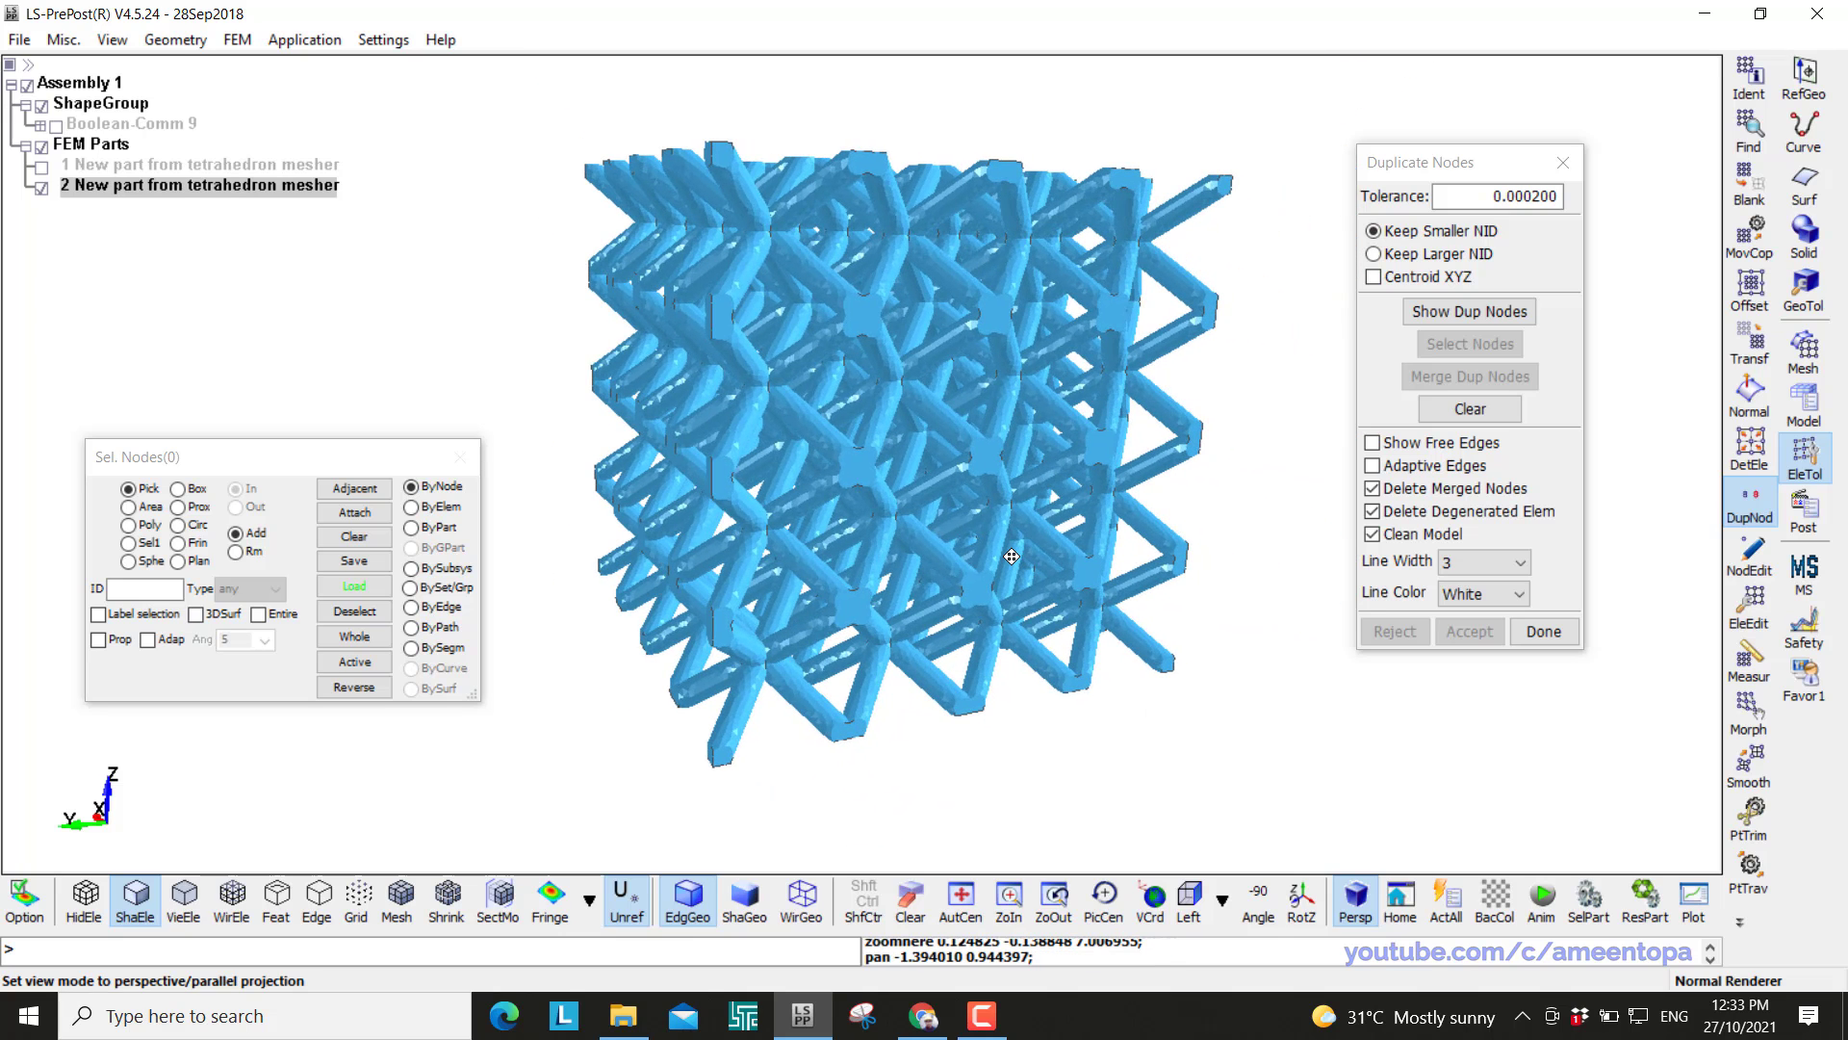